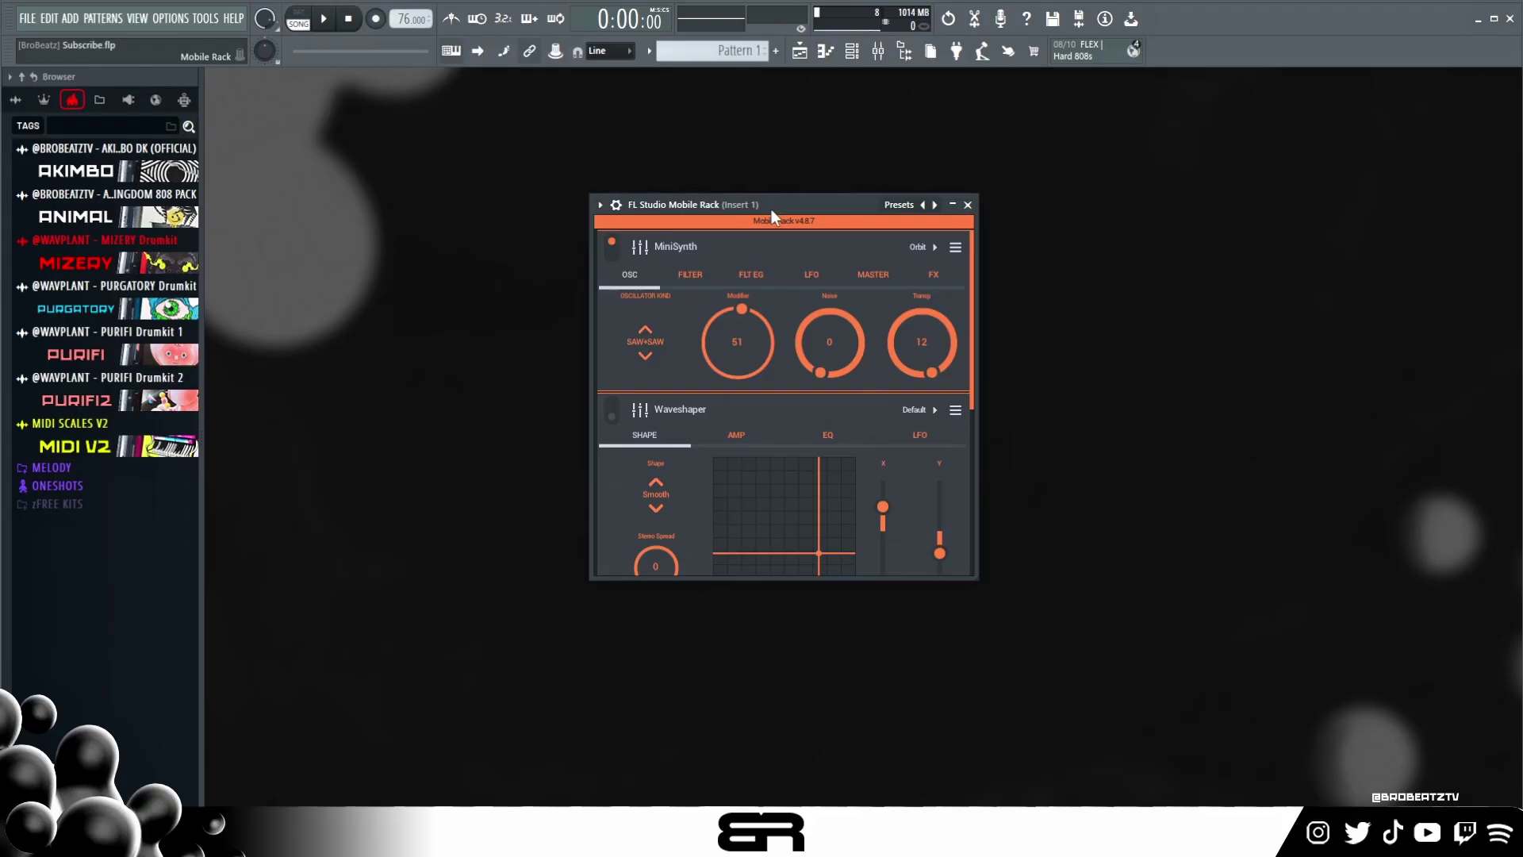
# - Enlarge and reposition the Mobile Rack window so the MiniSynth, Waveshaper and DW Sampler modules all fit in it
pyautogui.moveTo(782, 209); pyautogui.dragTo(782, 169)
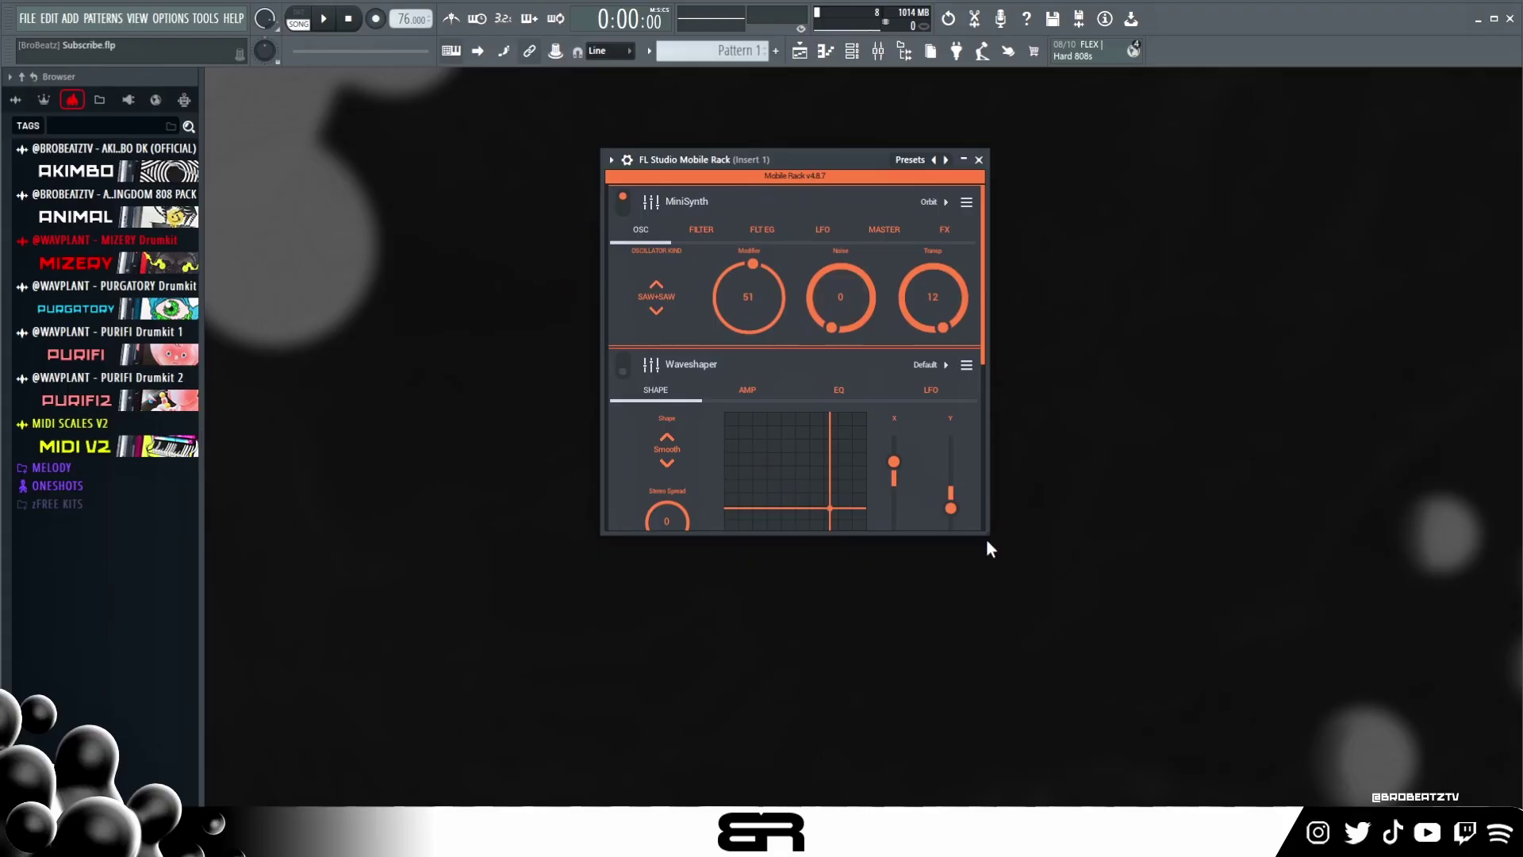
pyautogui.moveTo(987, 537); pyautogui.dragTo(979, 769)
pyautogui.moveTo(1013, 851); pyautogui.dragTo(1025, 815)
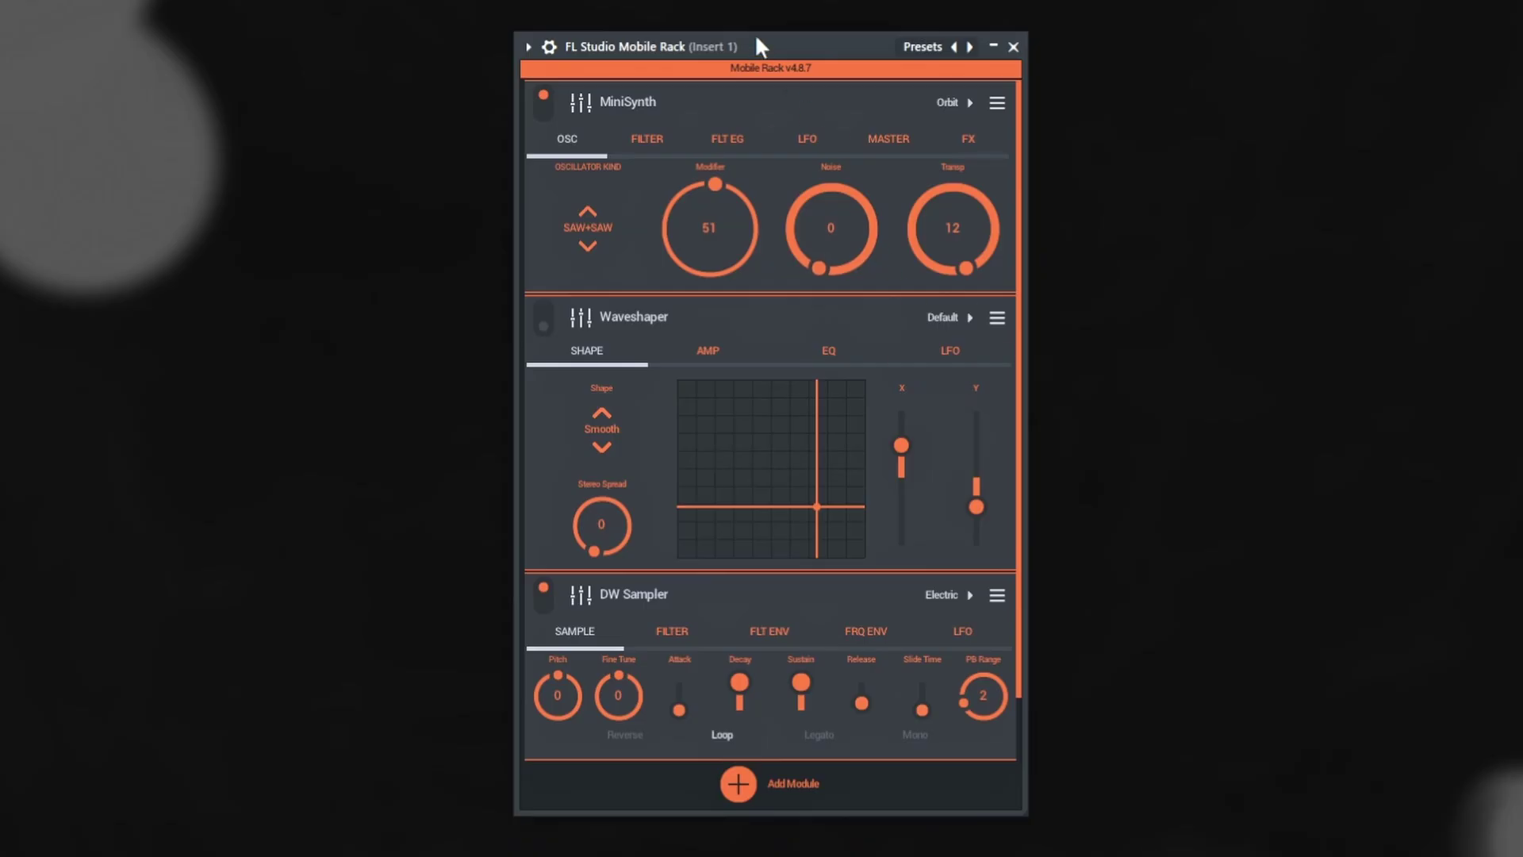
pyautogui.moveTo(755, 35)
pyautogui.mouseDown()
pyautogui.moveTo(798, 39)
pyautogui.moveTo(744, 18)
pyautogui.mouseUp()
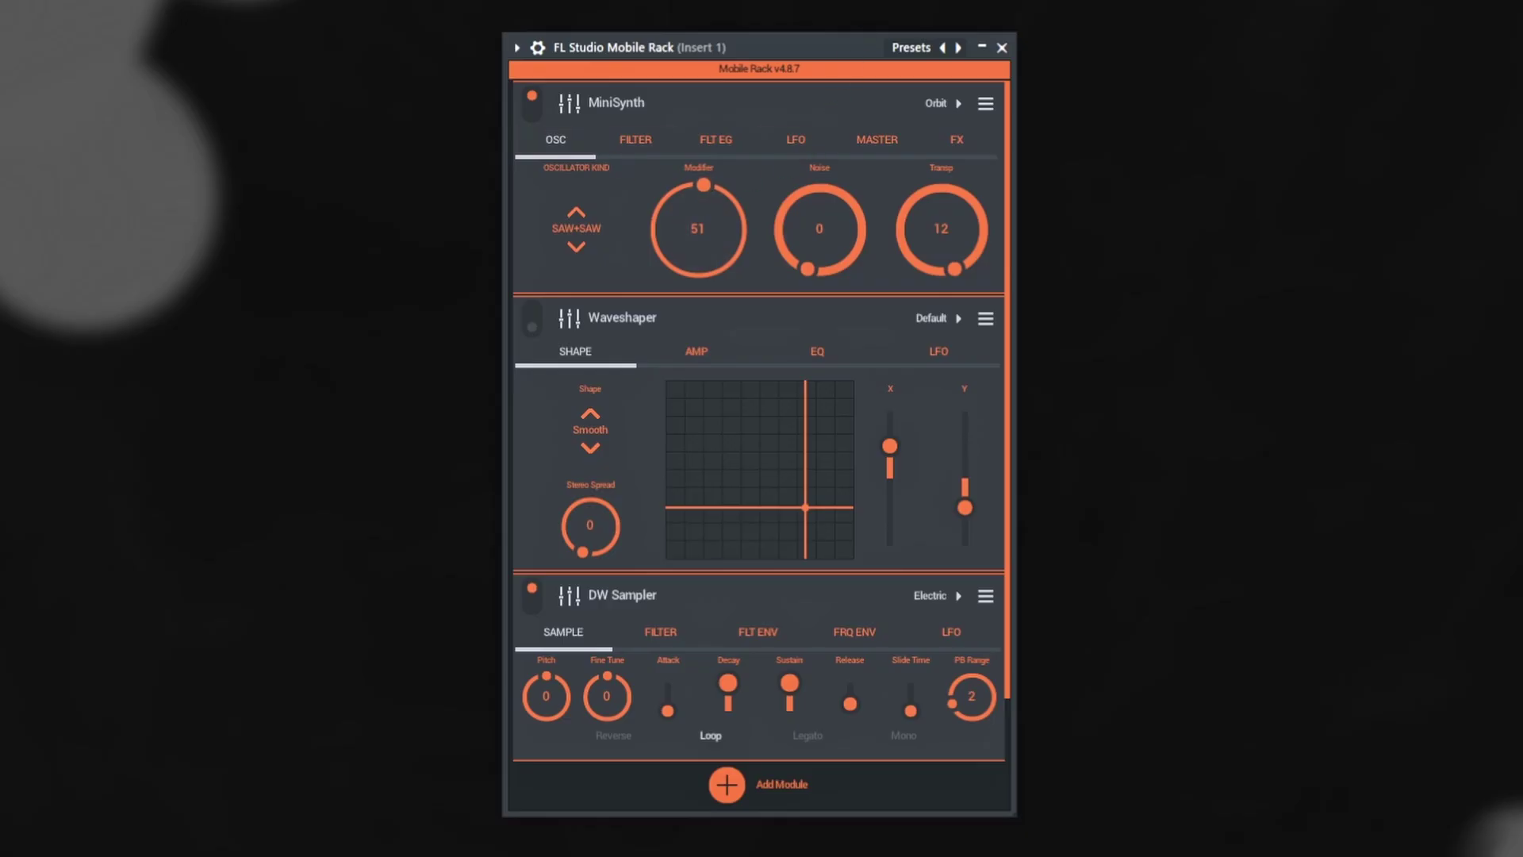
# - Look over the instruments loaded in the Channel rack and return to the Mobile Rack
pyautogui.press('F6')
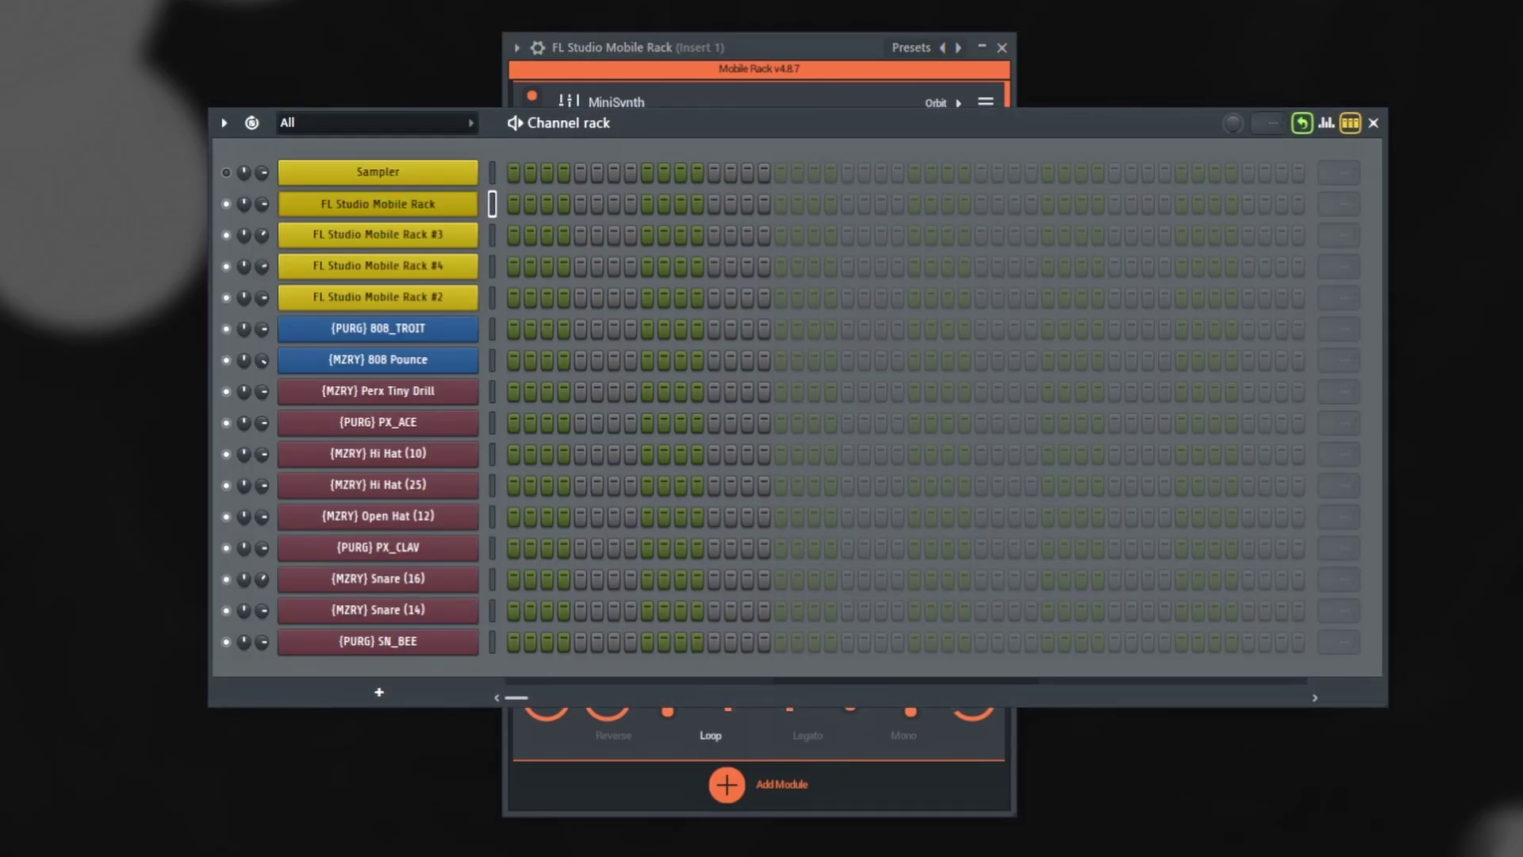
pyautogui.press('F6')
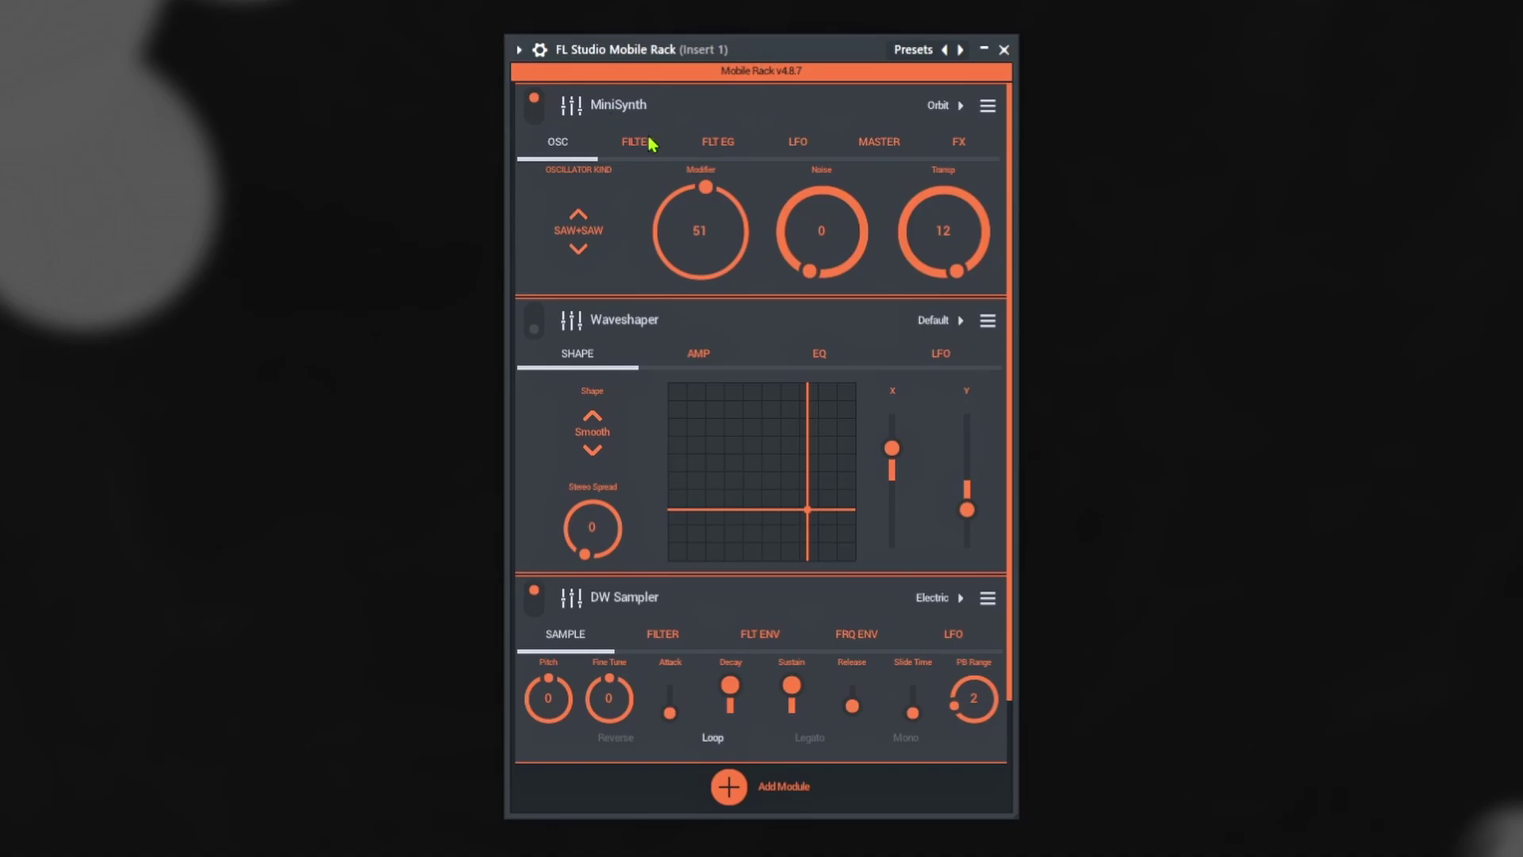
# - Switch off the DW Sampler module and check the MiniSynth preset categories without changing its preset
pyautogui.click(531, 601)
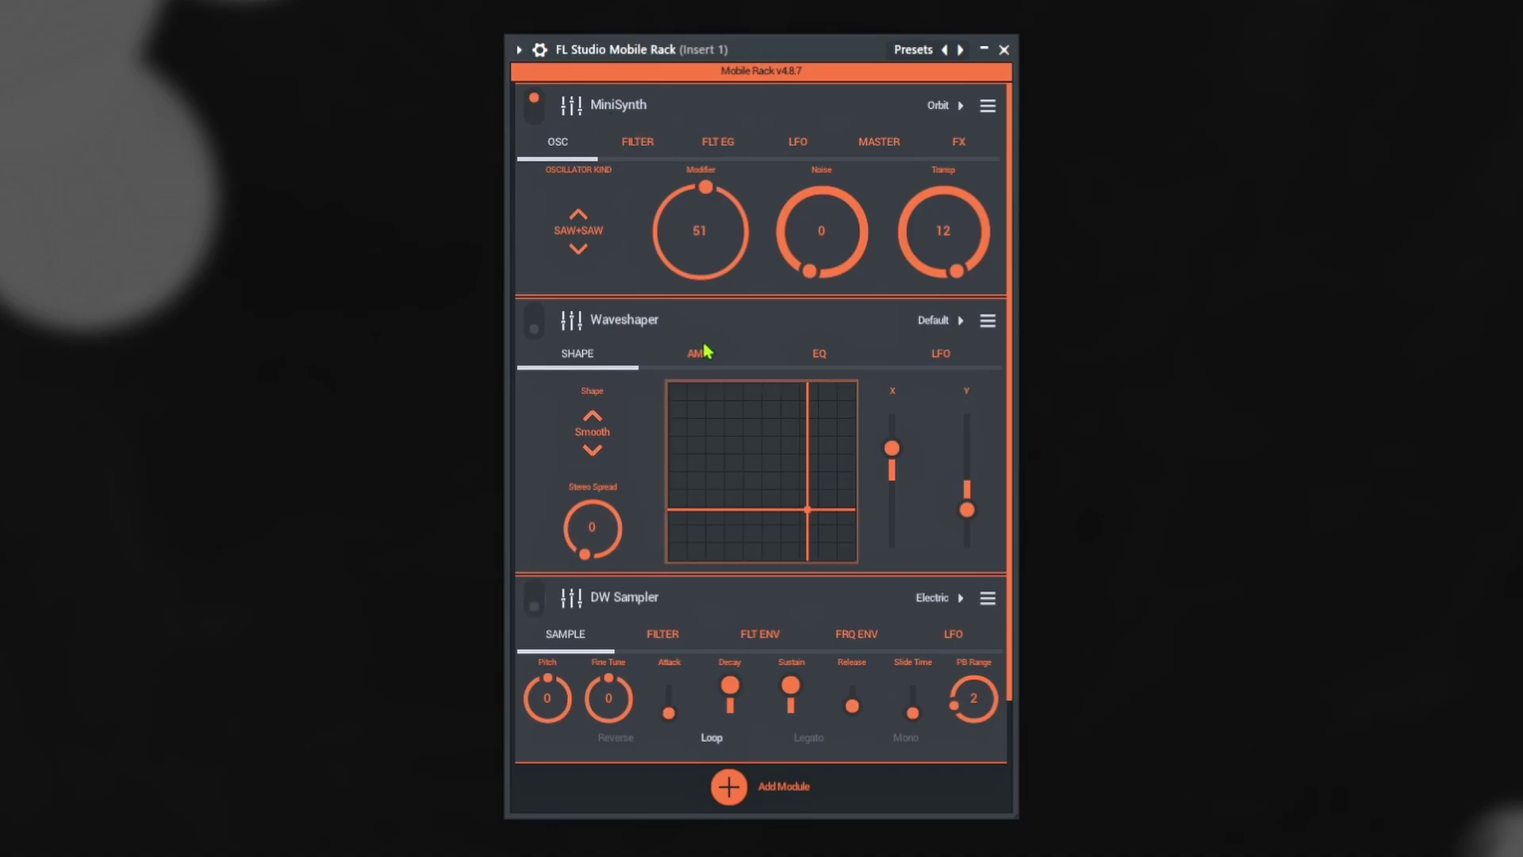
pyautogui.click(909, 102)
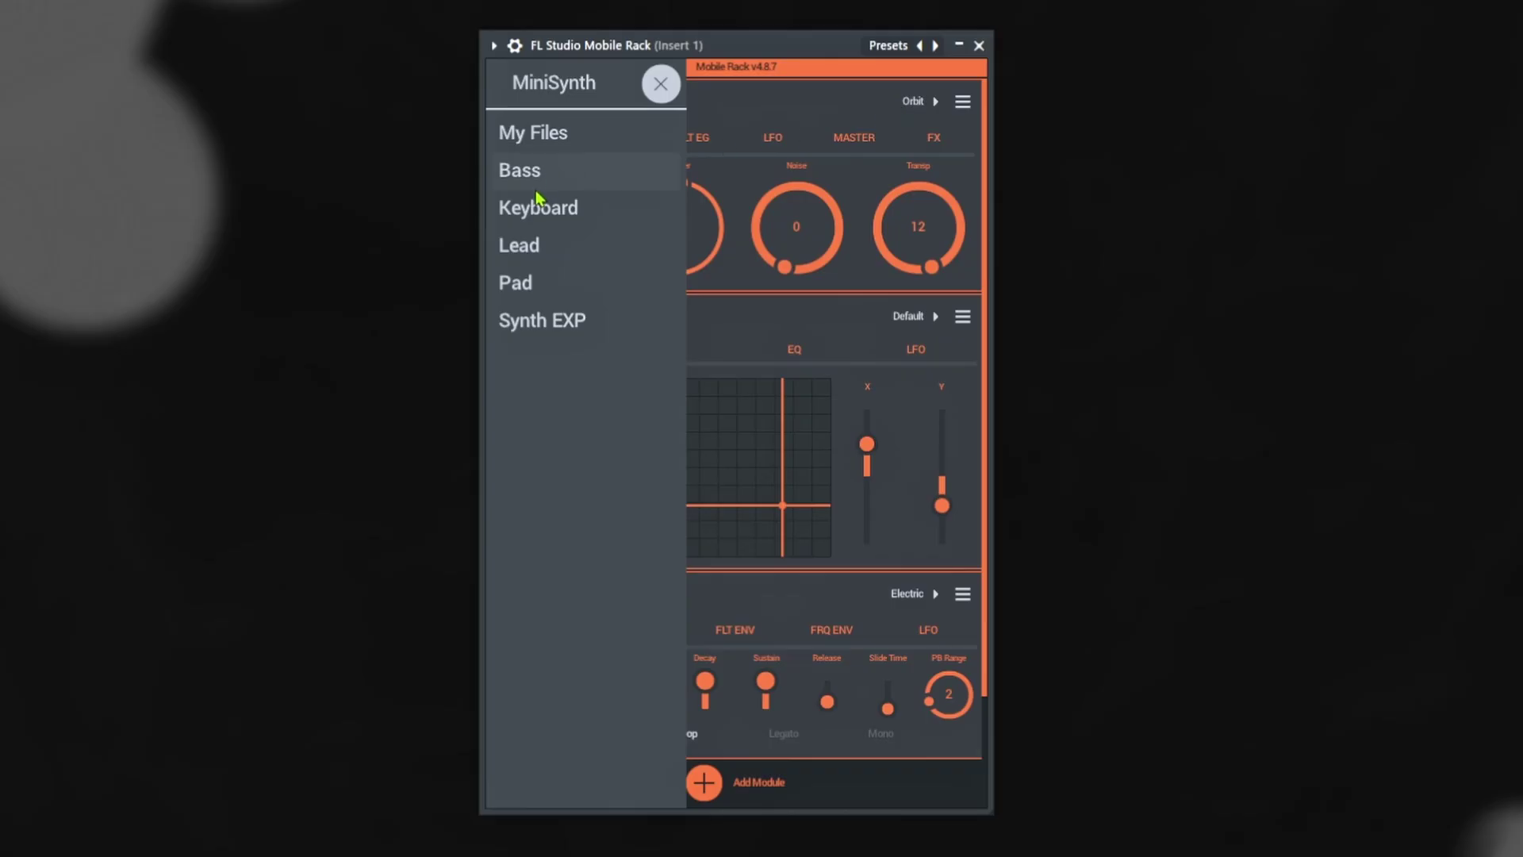
pyautogui.click(661, 84)
# - Examine the list of modules that can be added to the rack, from the synths through the echo, level and filter effects
pyautogui.scroll(-3, 806, 479)
pyautogui.click(753, 649)
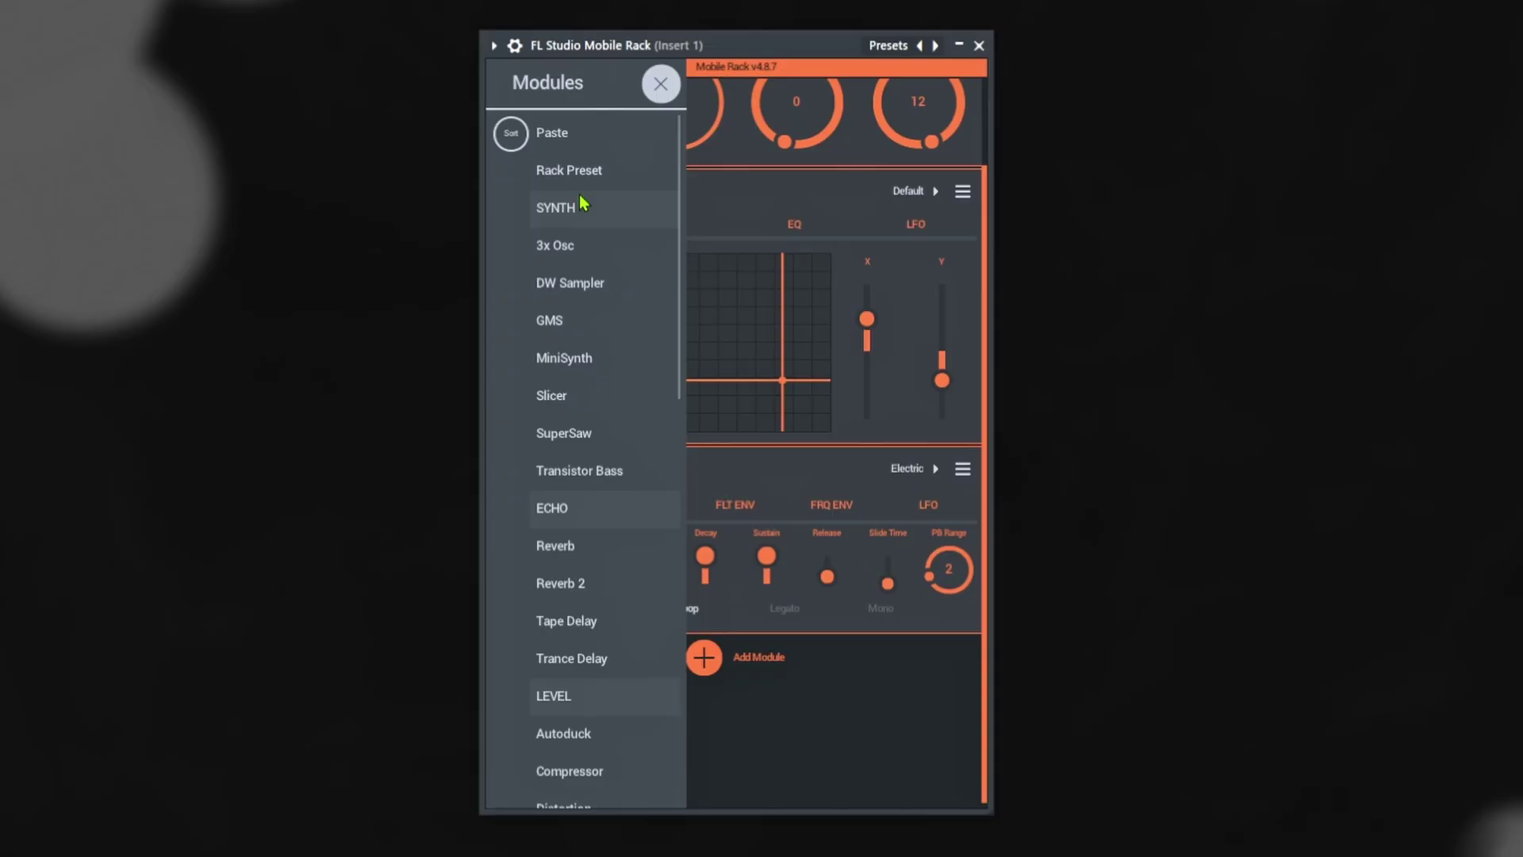
pyautogui.scroll(-3, 552, 329)
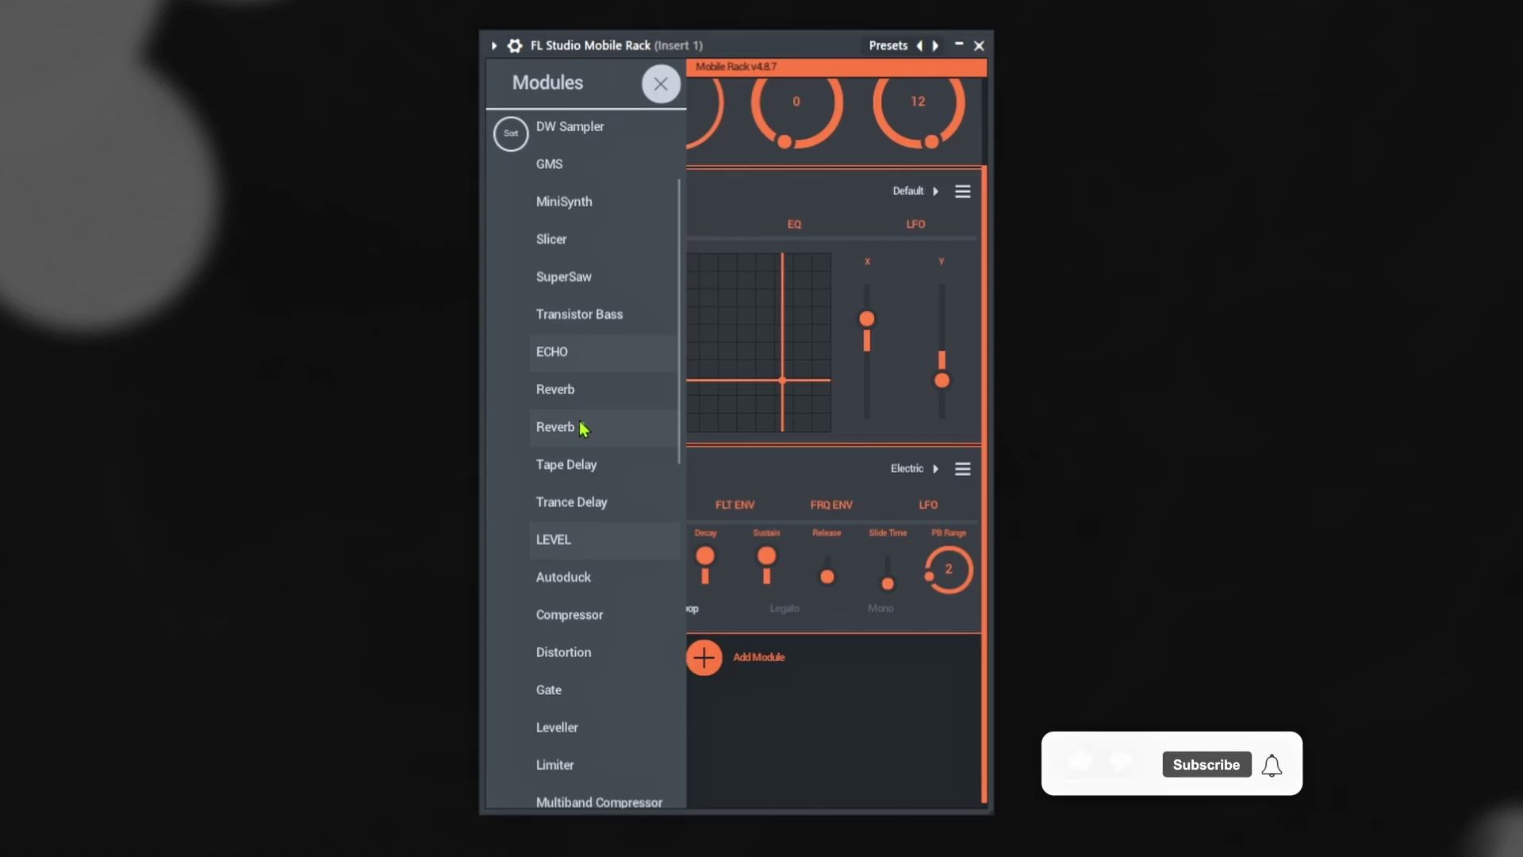
pyautogui.scroll(-6, 583, 429)
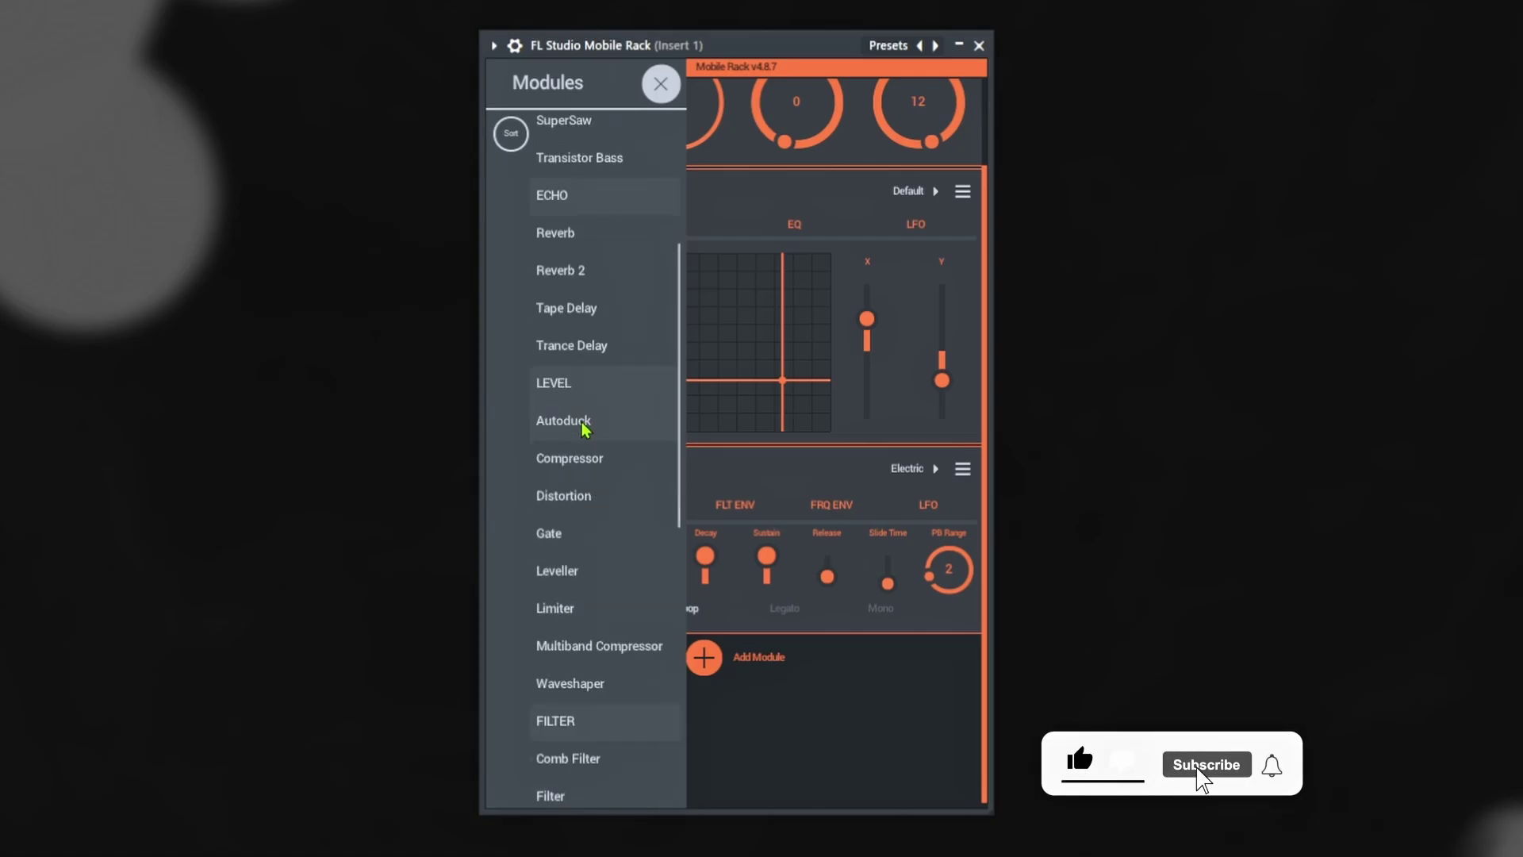
pyautogui.scroll(-1, 589, 445)
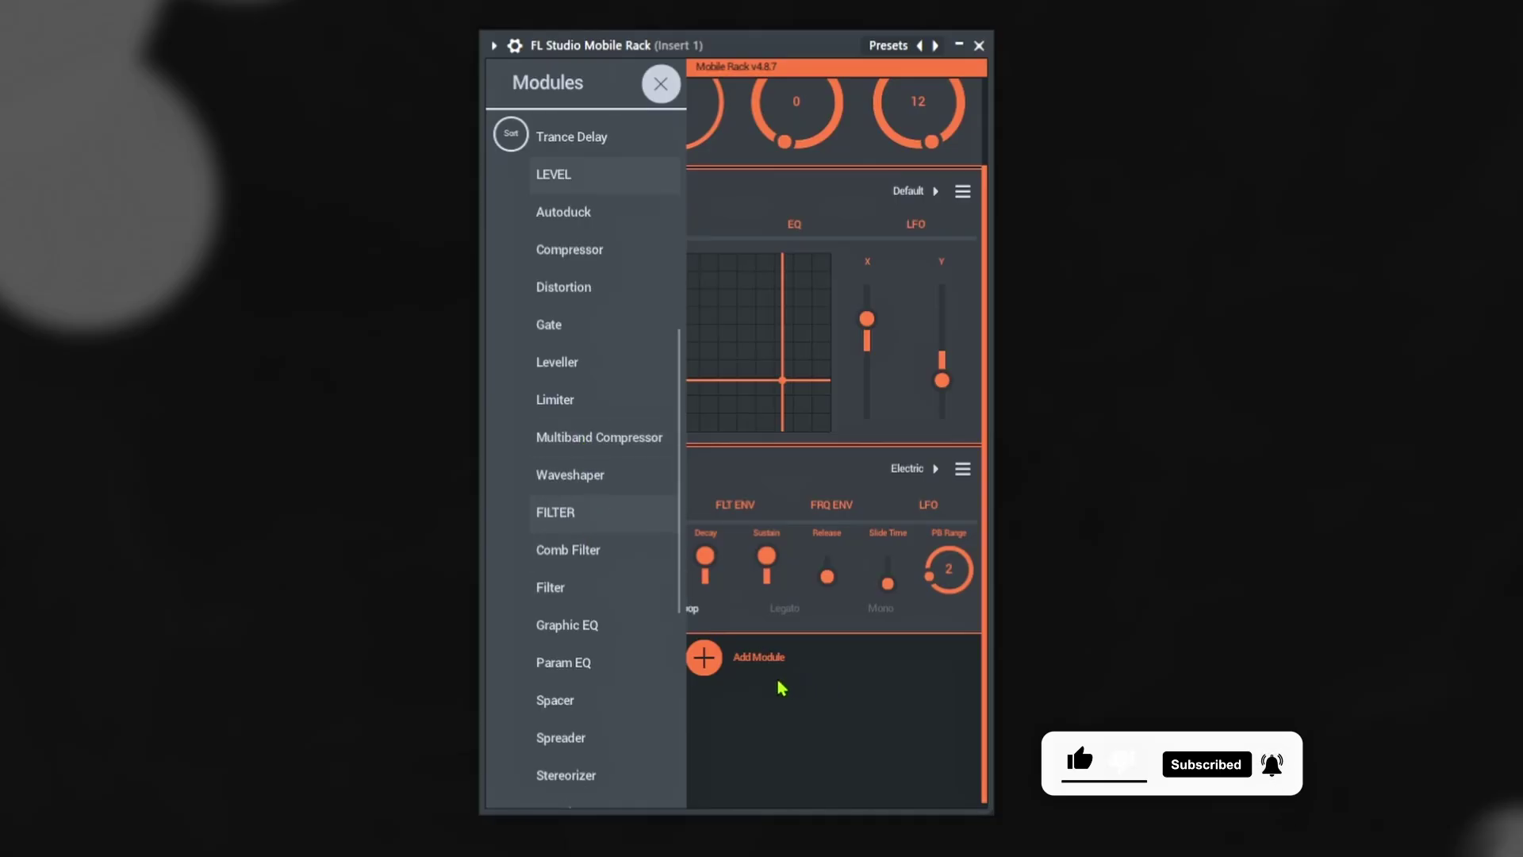
pyautogui.click(746, 671)
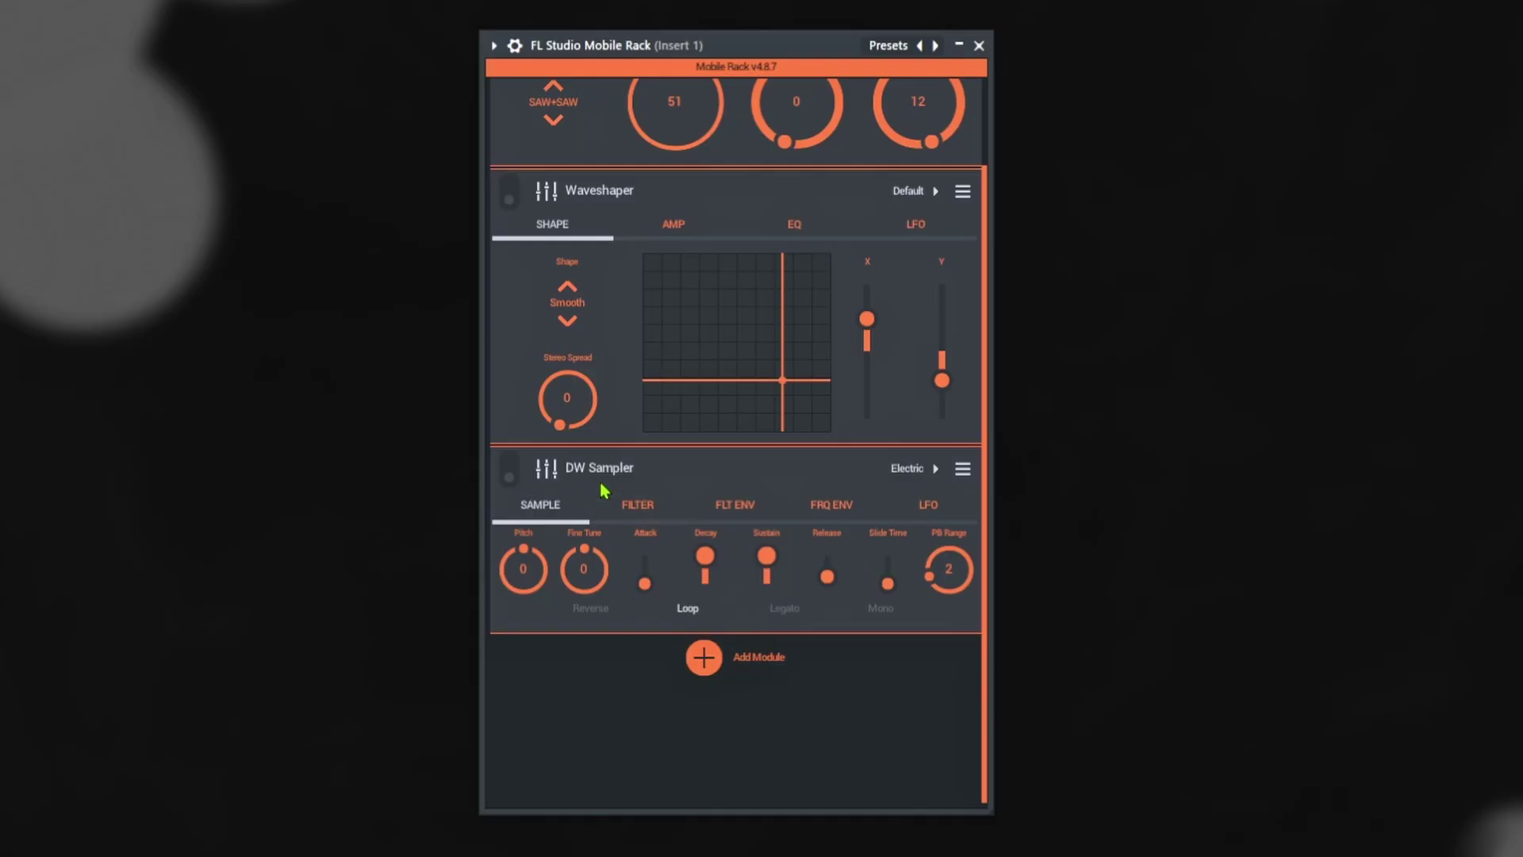
# - Browse the DW Sampler's presets and preset categories, keeping the Electric preset
pyautogui.click(908, 468)
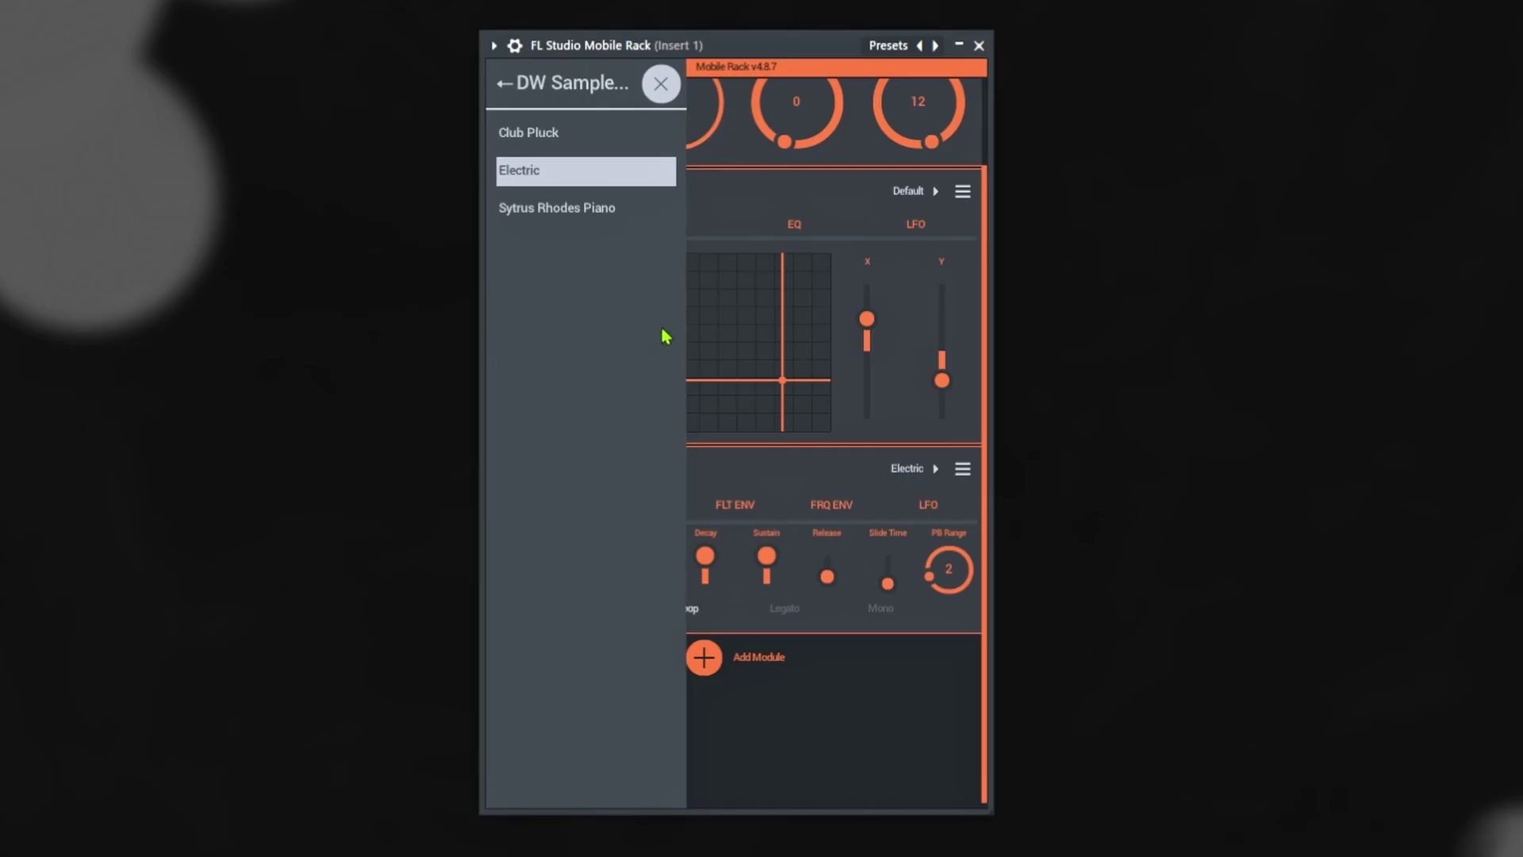
pyautogui.click(526, 142)
pyautogui.click(524, 173)
pyautogui.click(506, 84)
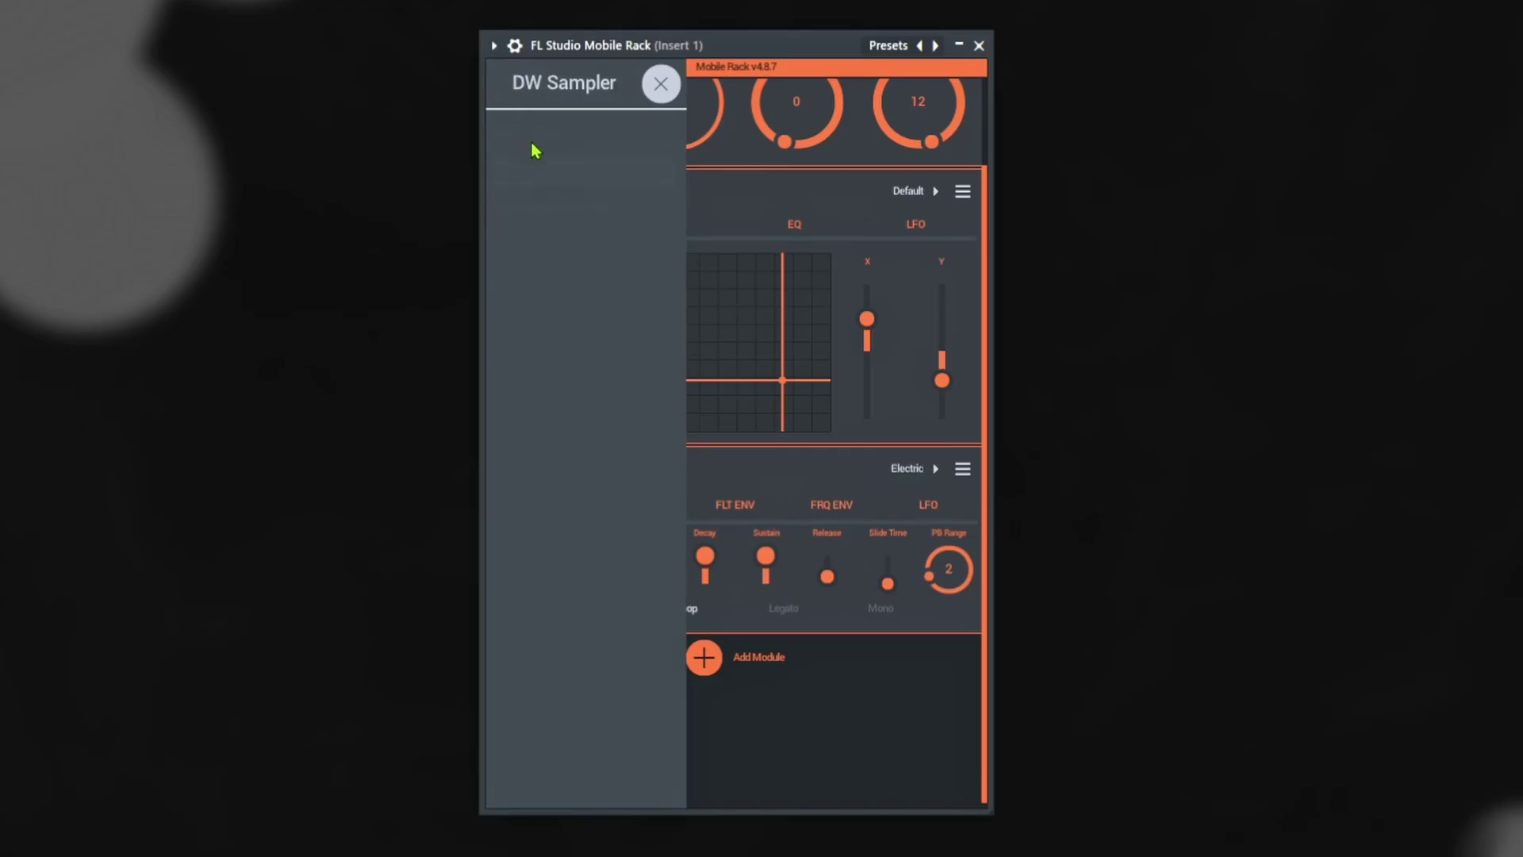
pyautogui.click(570, 295)
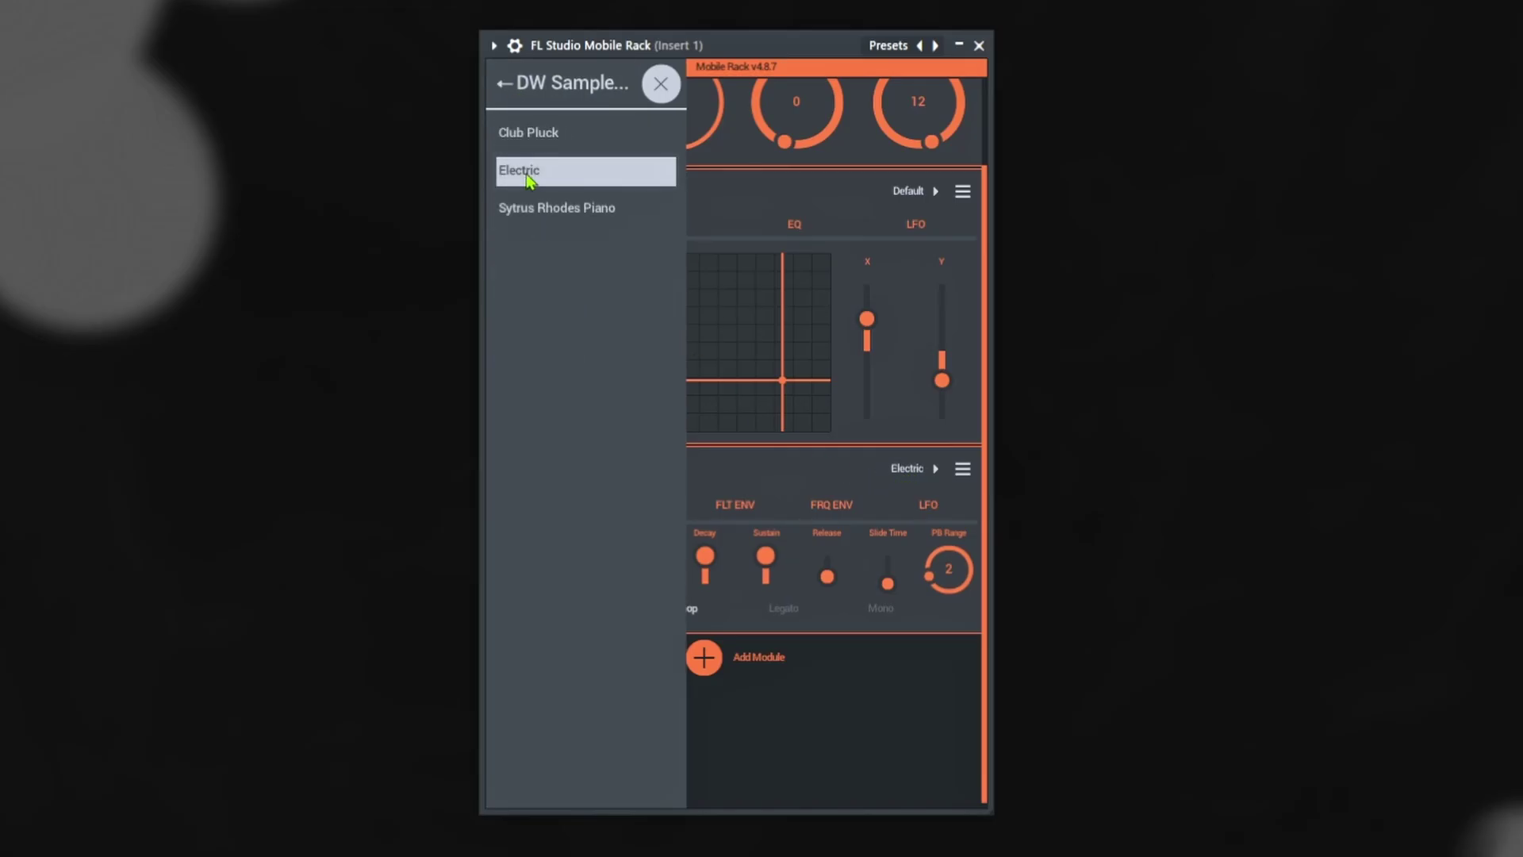
# - Add a Reverb 2 effect module below the DW Sampler
pyautogui.click(730, 663)
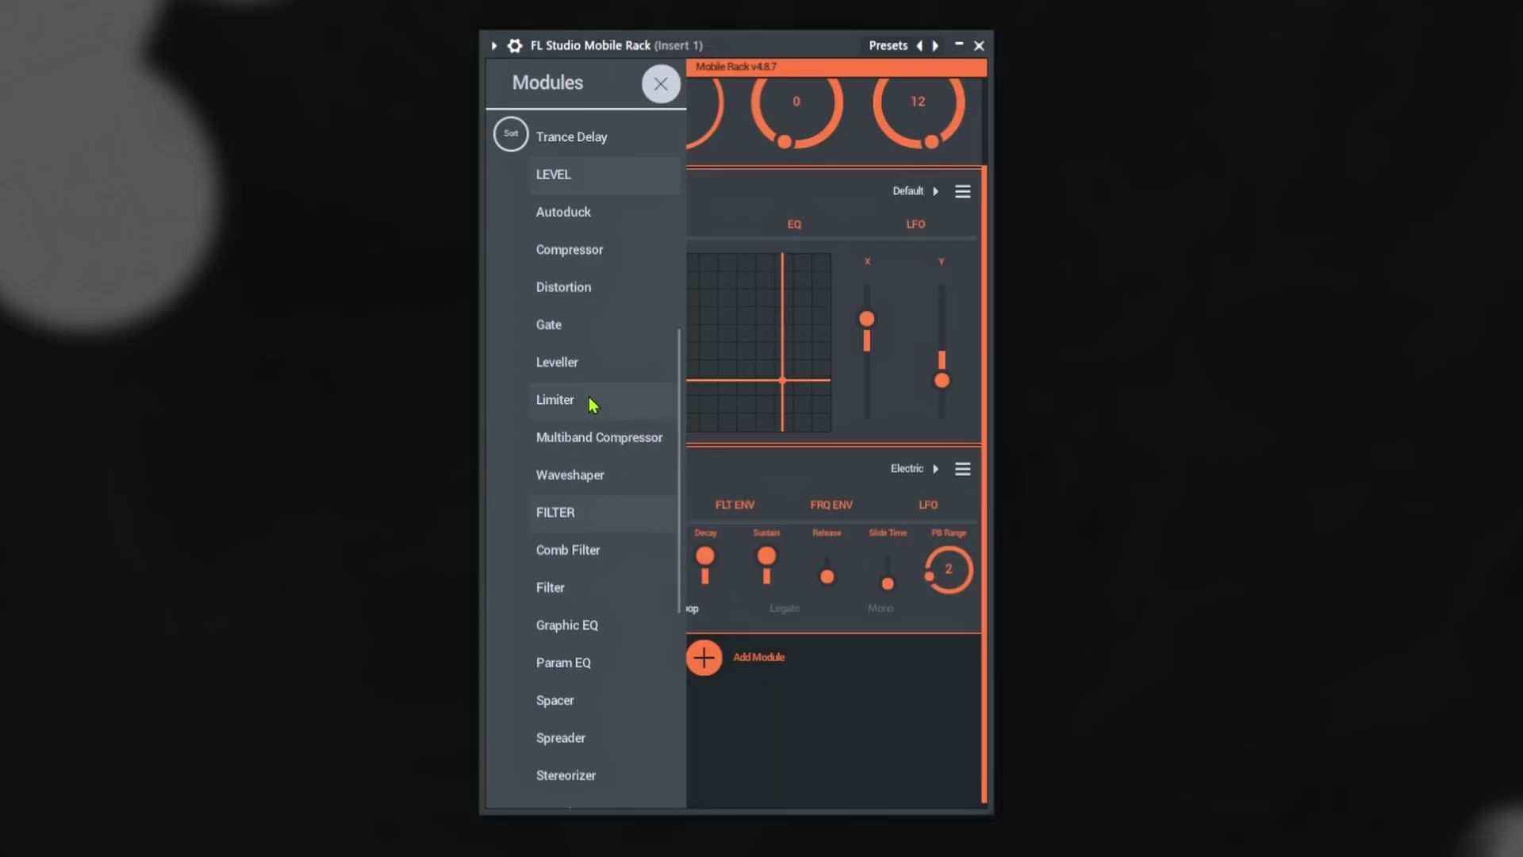
pyautogui.scroll(5, 564, 353)
pyautogui.click(568, 378)
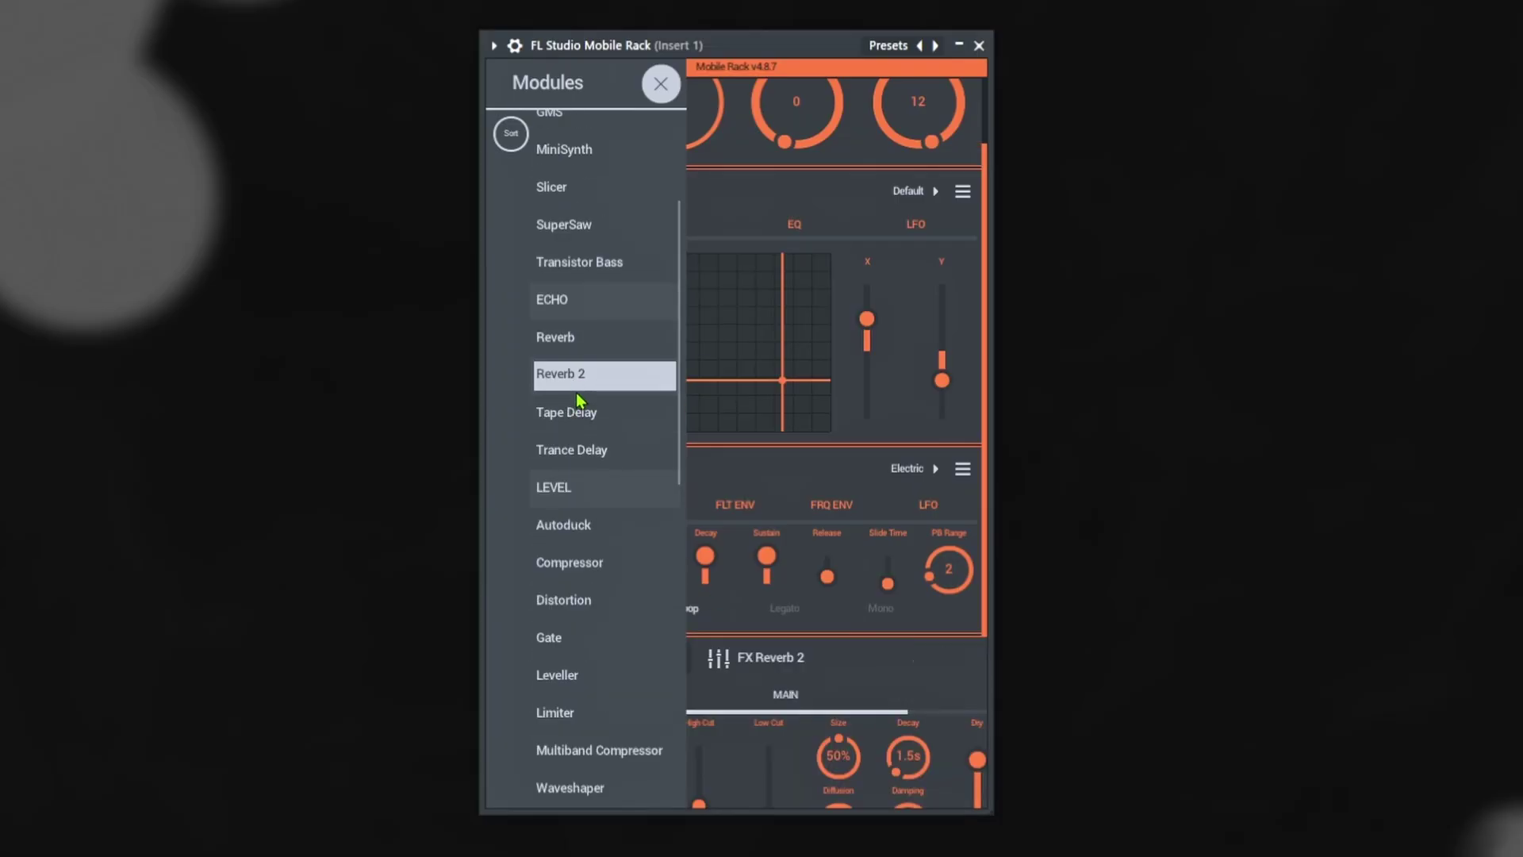
pyautogui.click(785, 652)
pyautogui.scroll(-1, 785, 652)
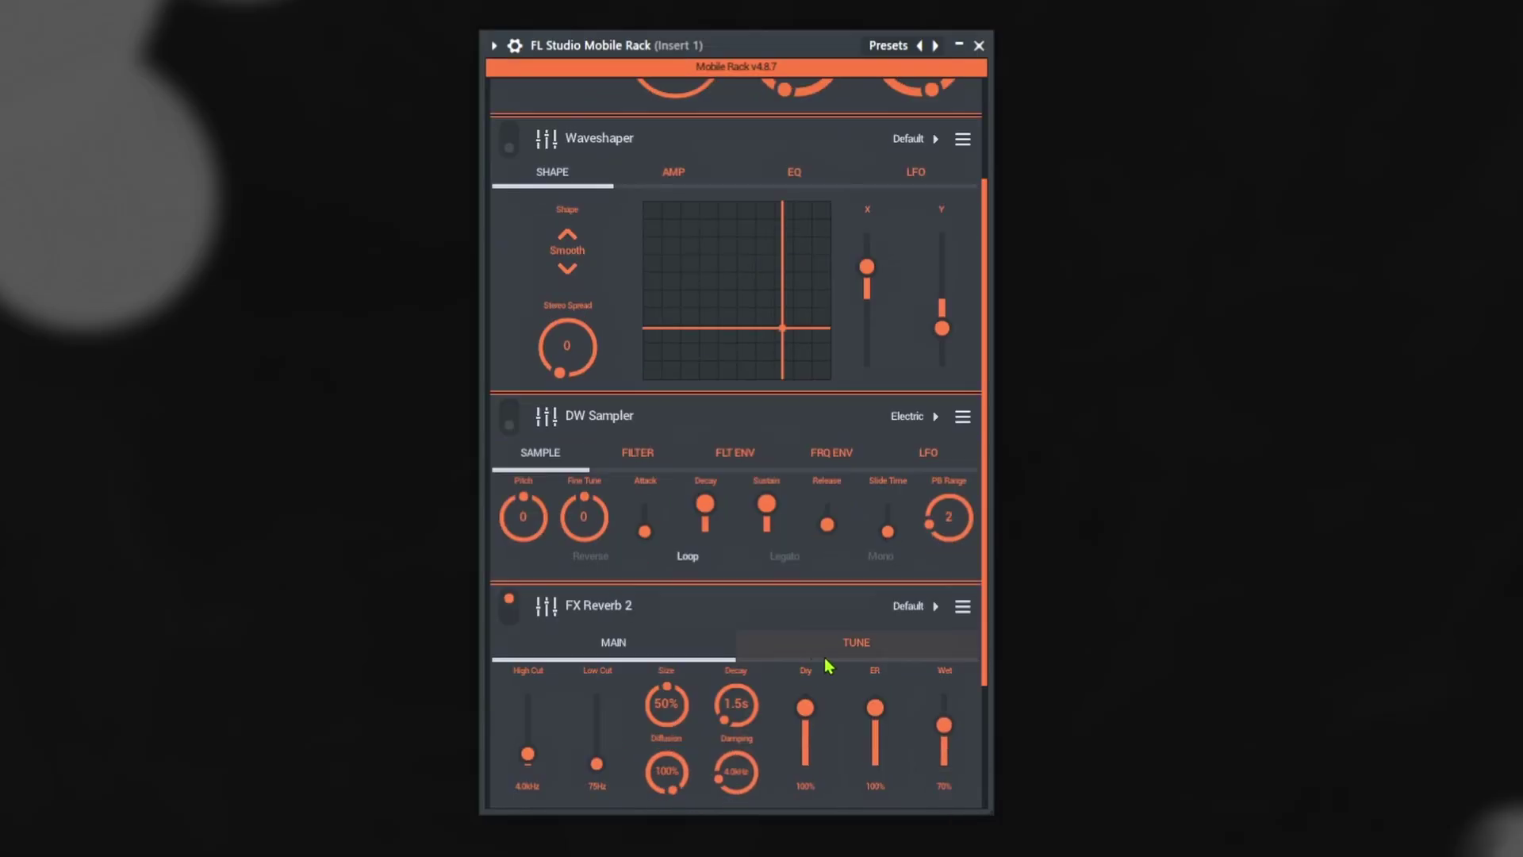
pyautogui.moveTo(989, 631); pyautogui.dragTo(999, 790)
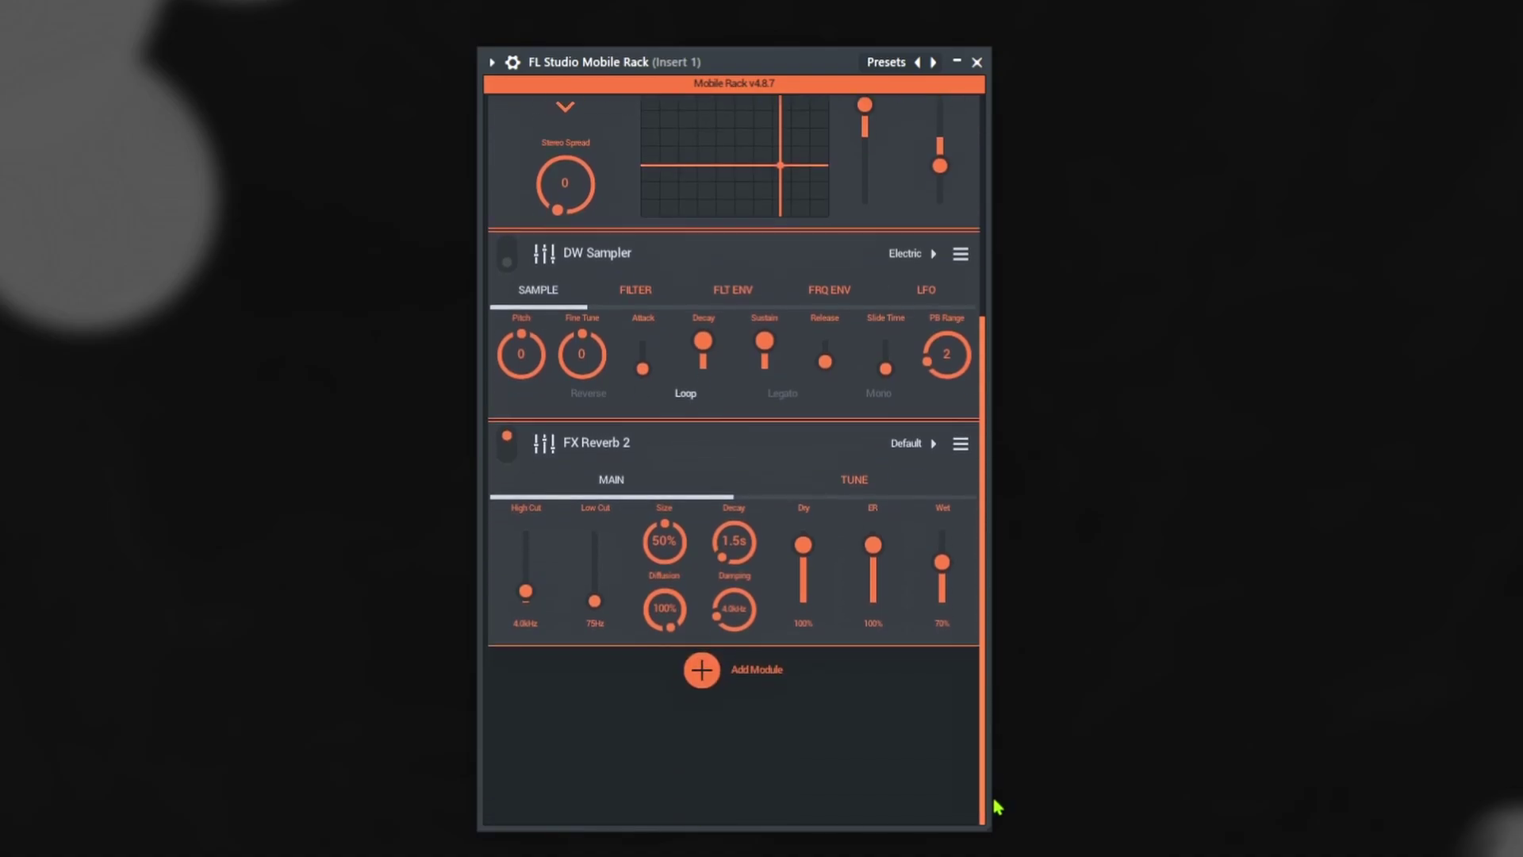
# - Add a GMS synth module below the FX Reverb 2 module
pyautogui.click(734, 649)
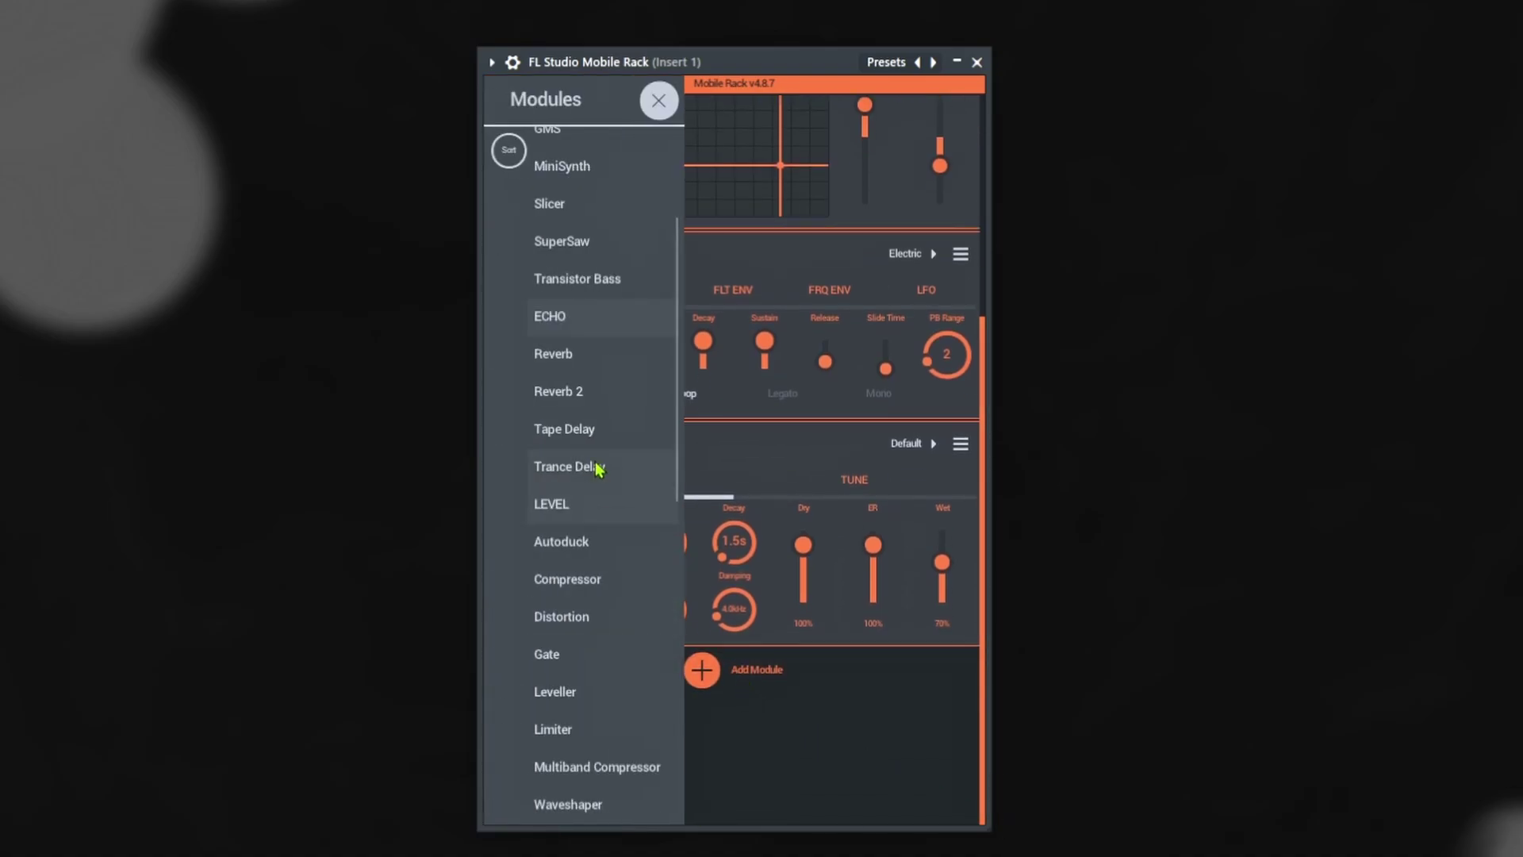
pyautogui.scroll(3, 597, 452)
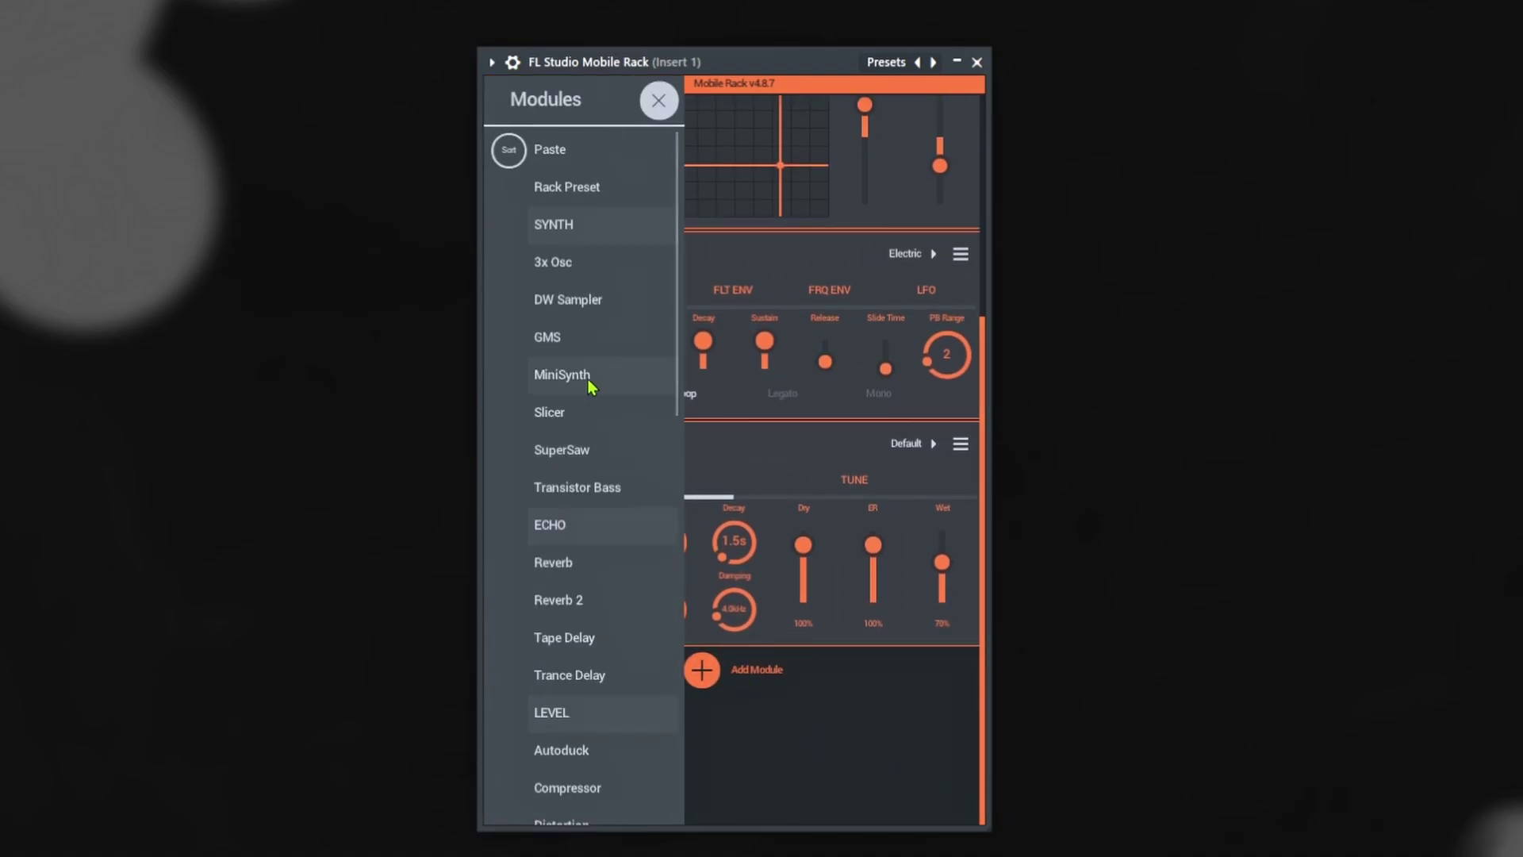
pyautogui.click(585, 337)
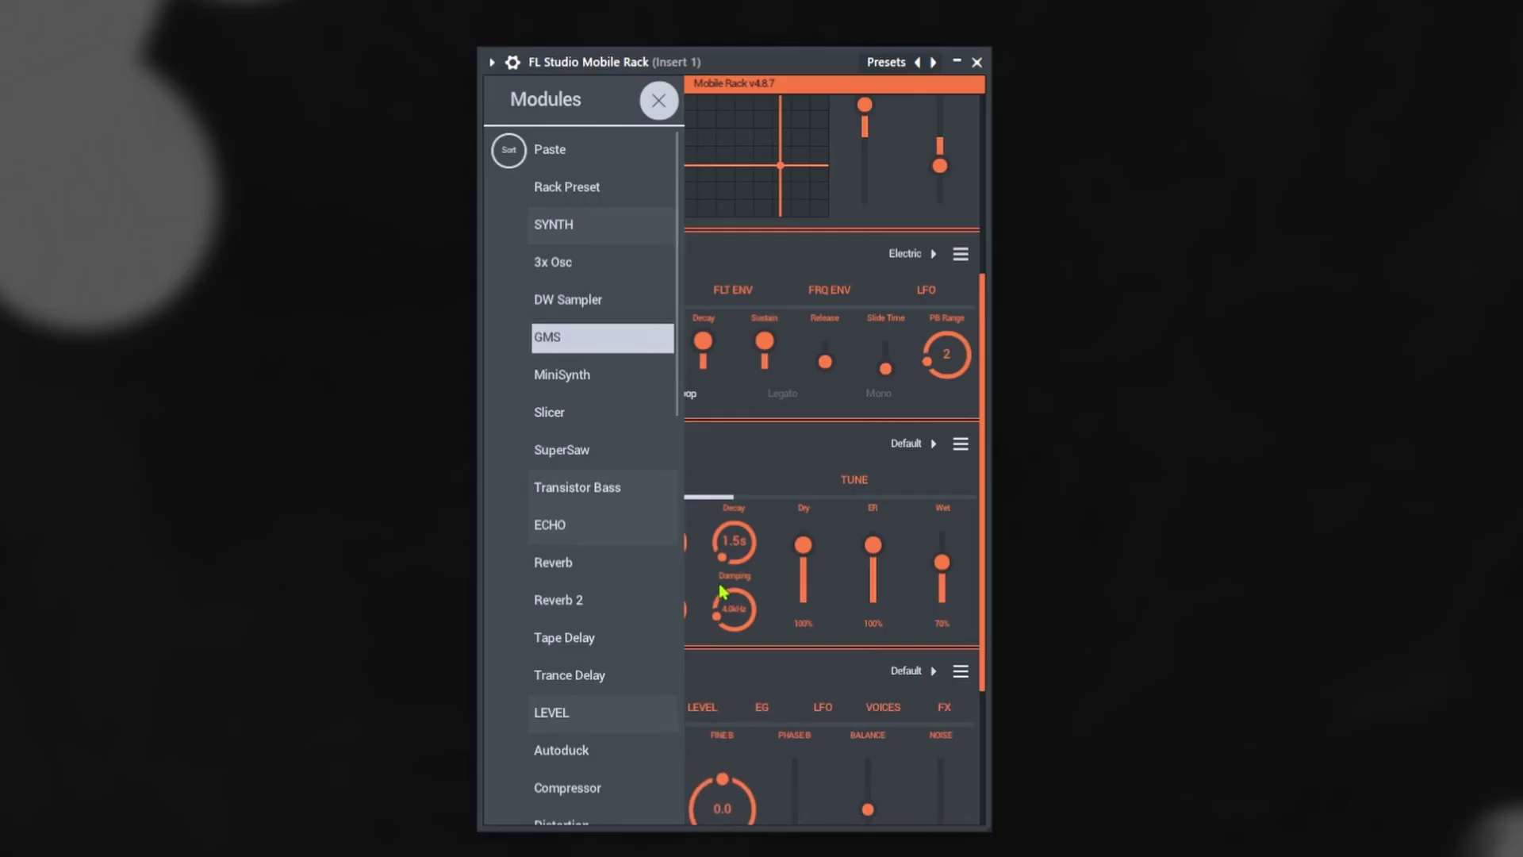
pyautogui.click(781, 666)
pyautogui.scroll(-1, 782, 670)
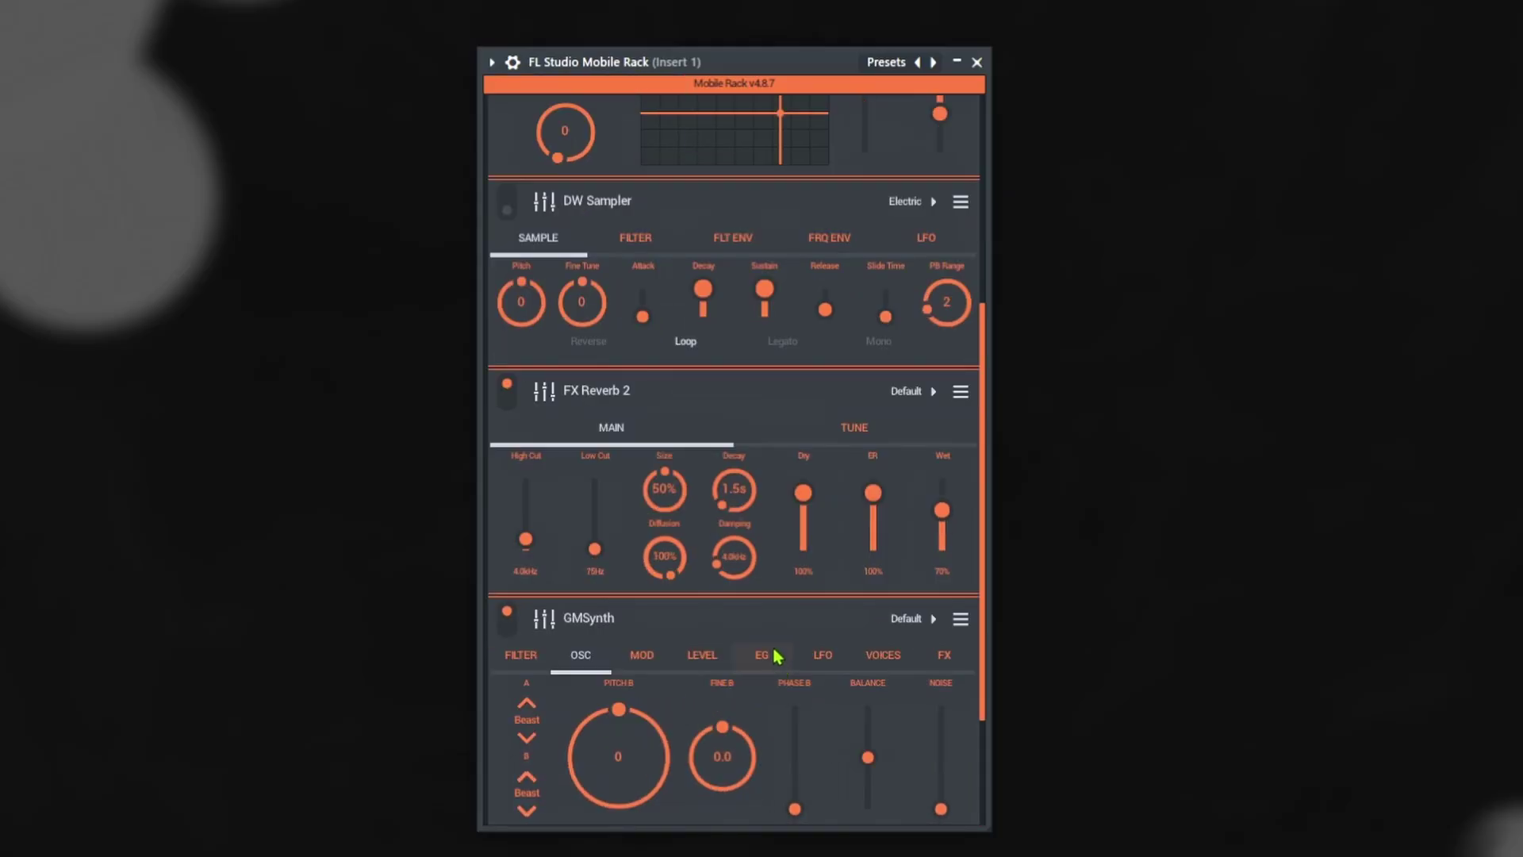
# - Load the Flu preset from the Keyboard category into the GMSynth module
pyautogui.click(919, 619)
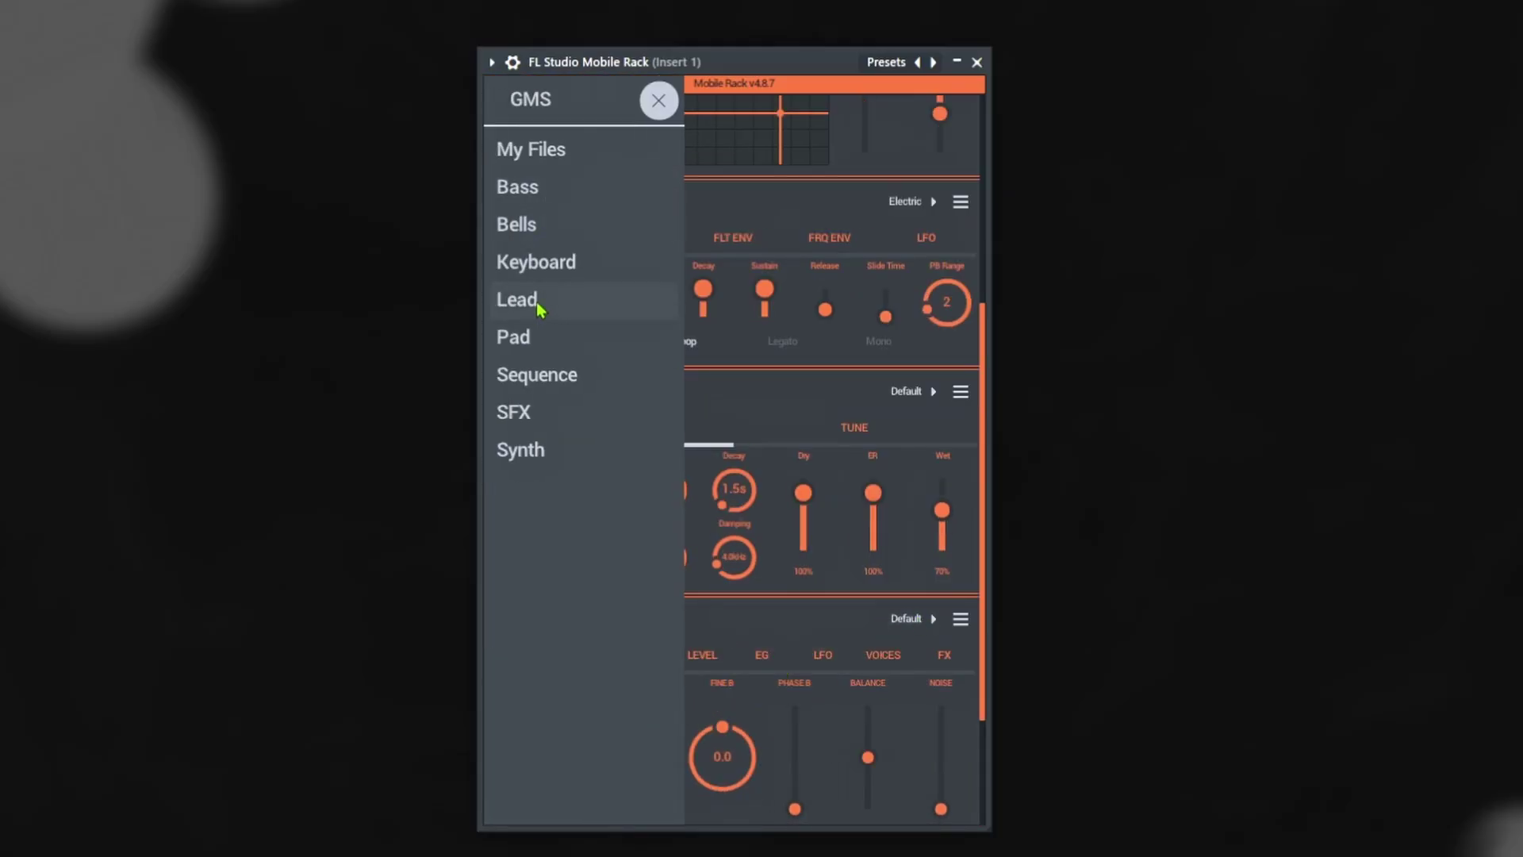
pyautogui.click(537, 266)
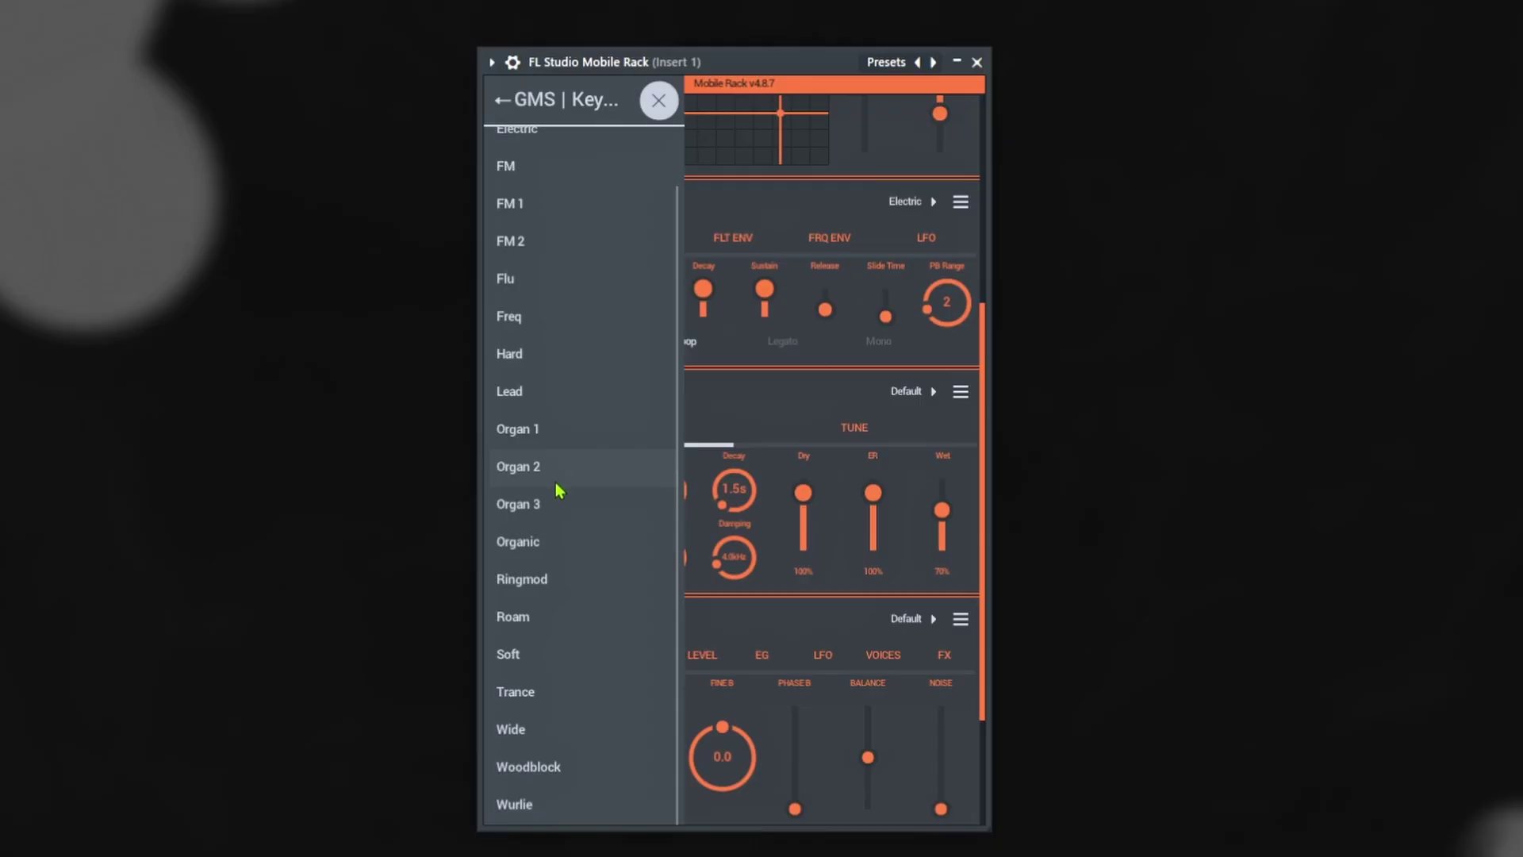
pyautogui.click(577, 474)
pyautogui.click(524, 278)
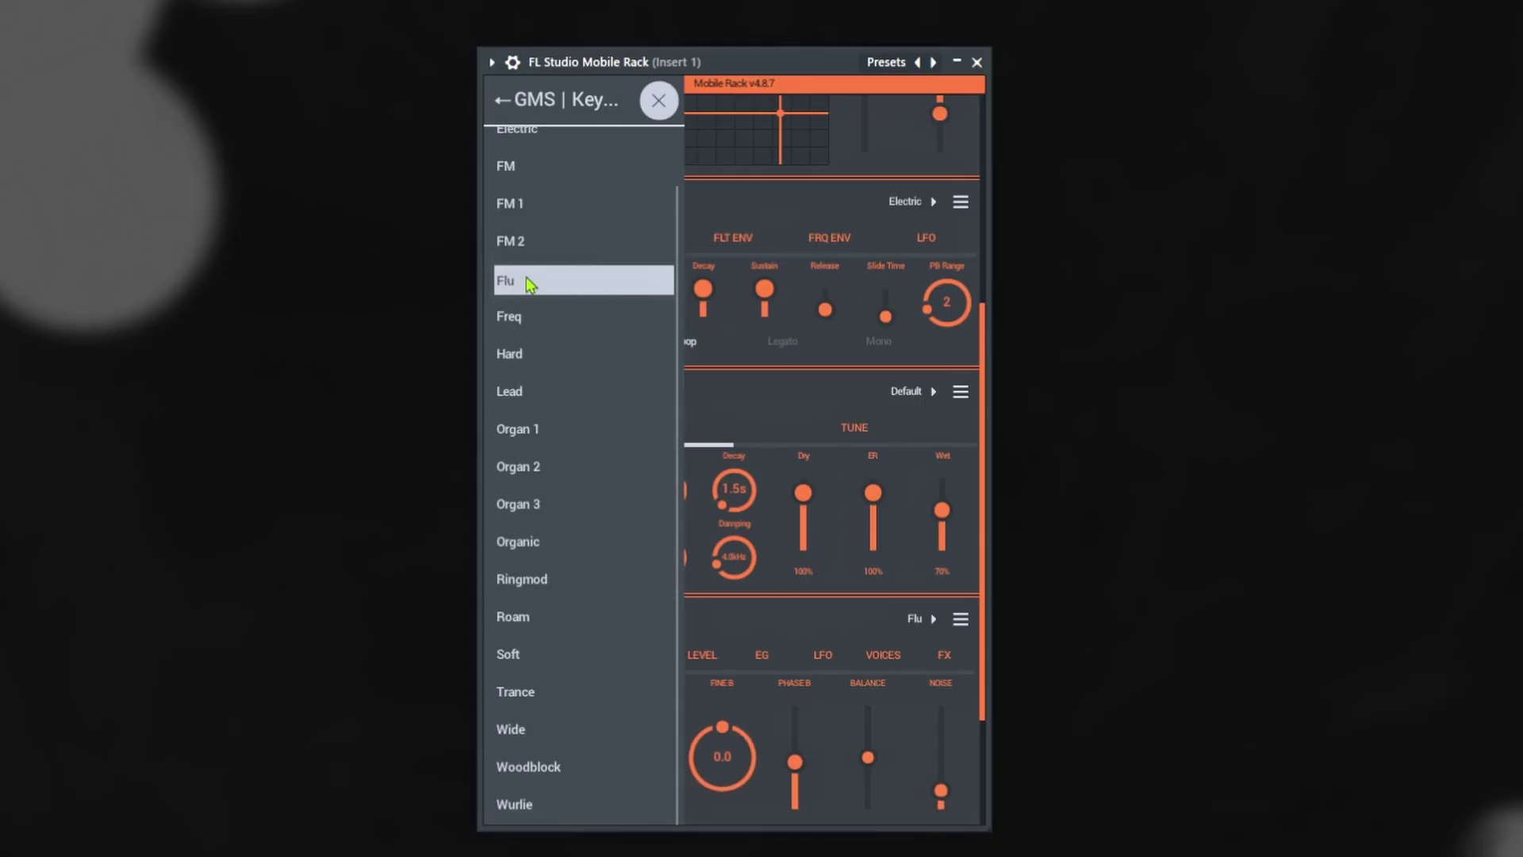
pyautogui.click(838, 603)
pyautogui.scroll(-1, 826, 629)
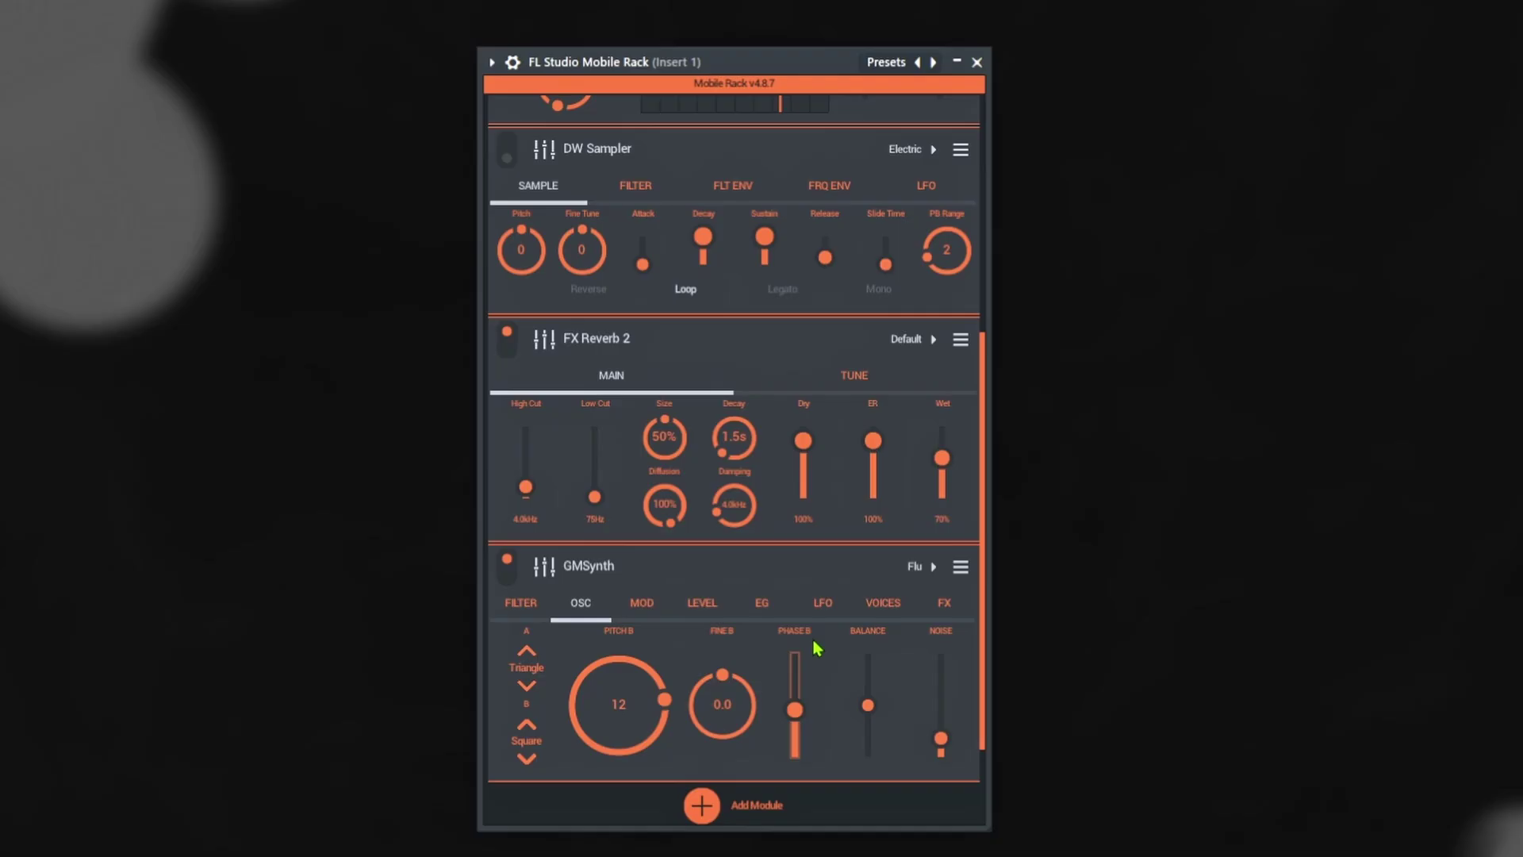
# - Add a Wow & Flutter effect module at the end of the rack, below GMSynth
pyautogui.moveTo(735, 56); pyautogui.dragTo(758, 49)
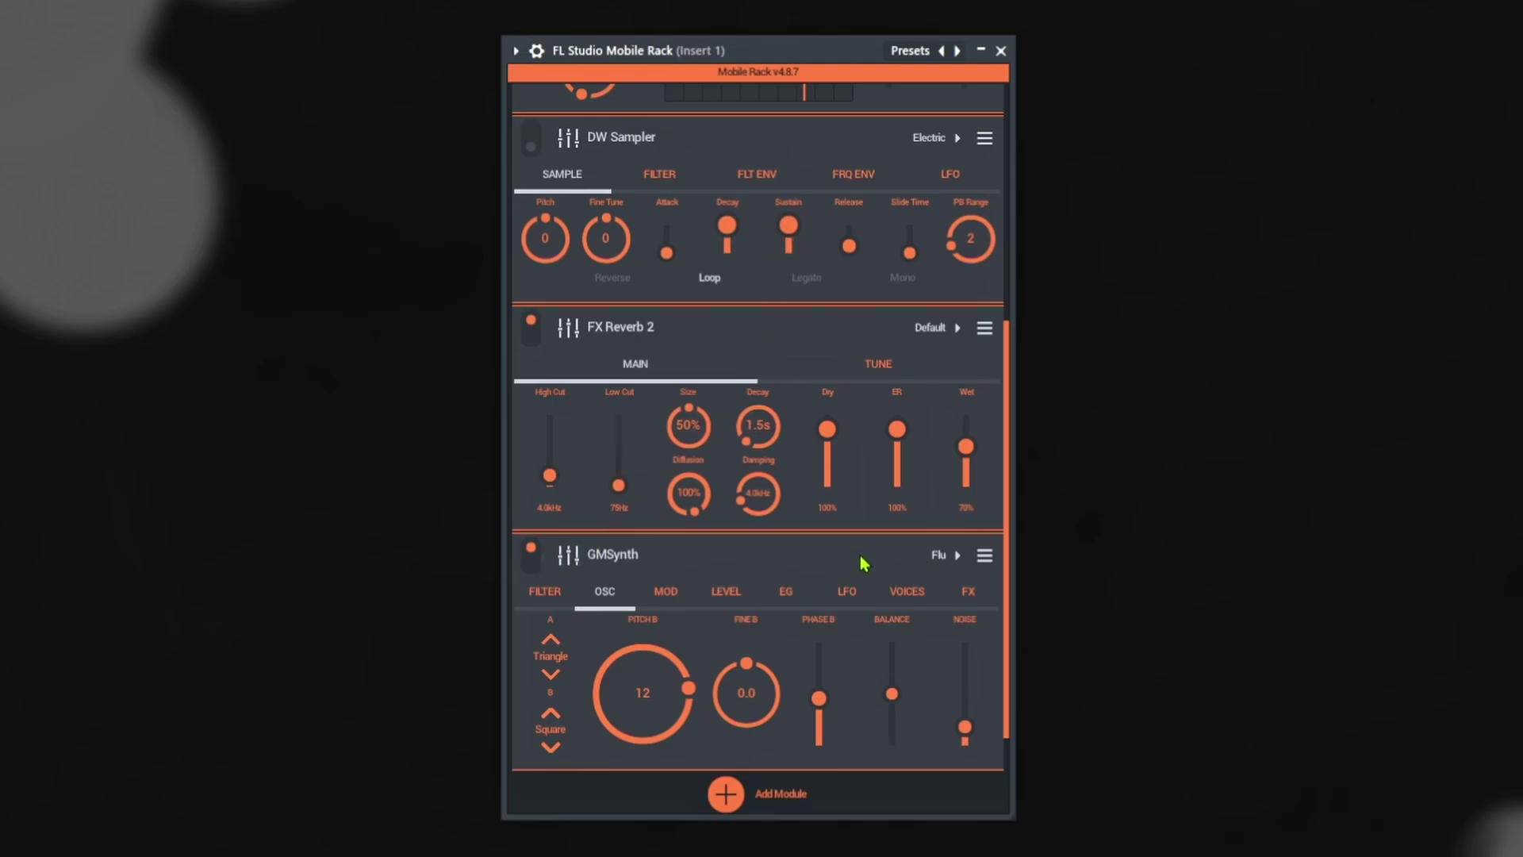
pyautogui.scroll(-2, 755, 730)
pyautogui.click(713, 668)
pyautogui.scroll(-3, 632, 568)
pyautogui.scroll(-3, 612, 555)
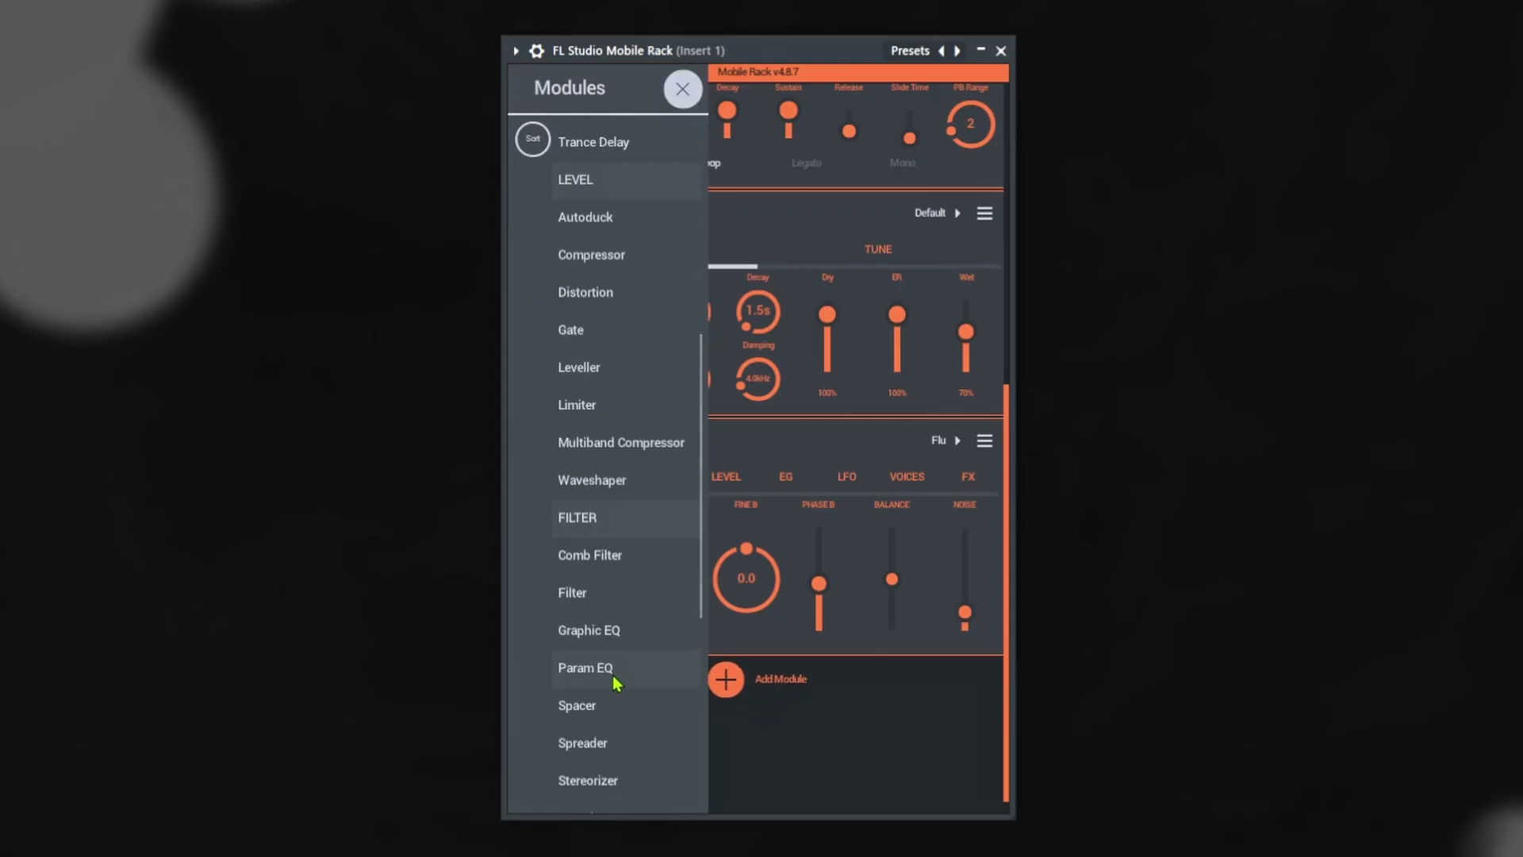
pyautogui.scroll(-3, 617, 682)
pyautogui.click(613, 790)
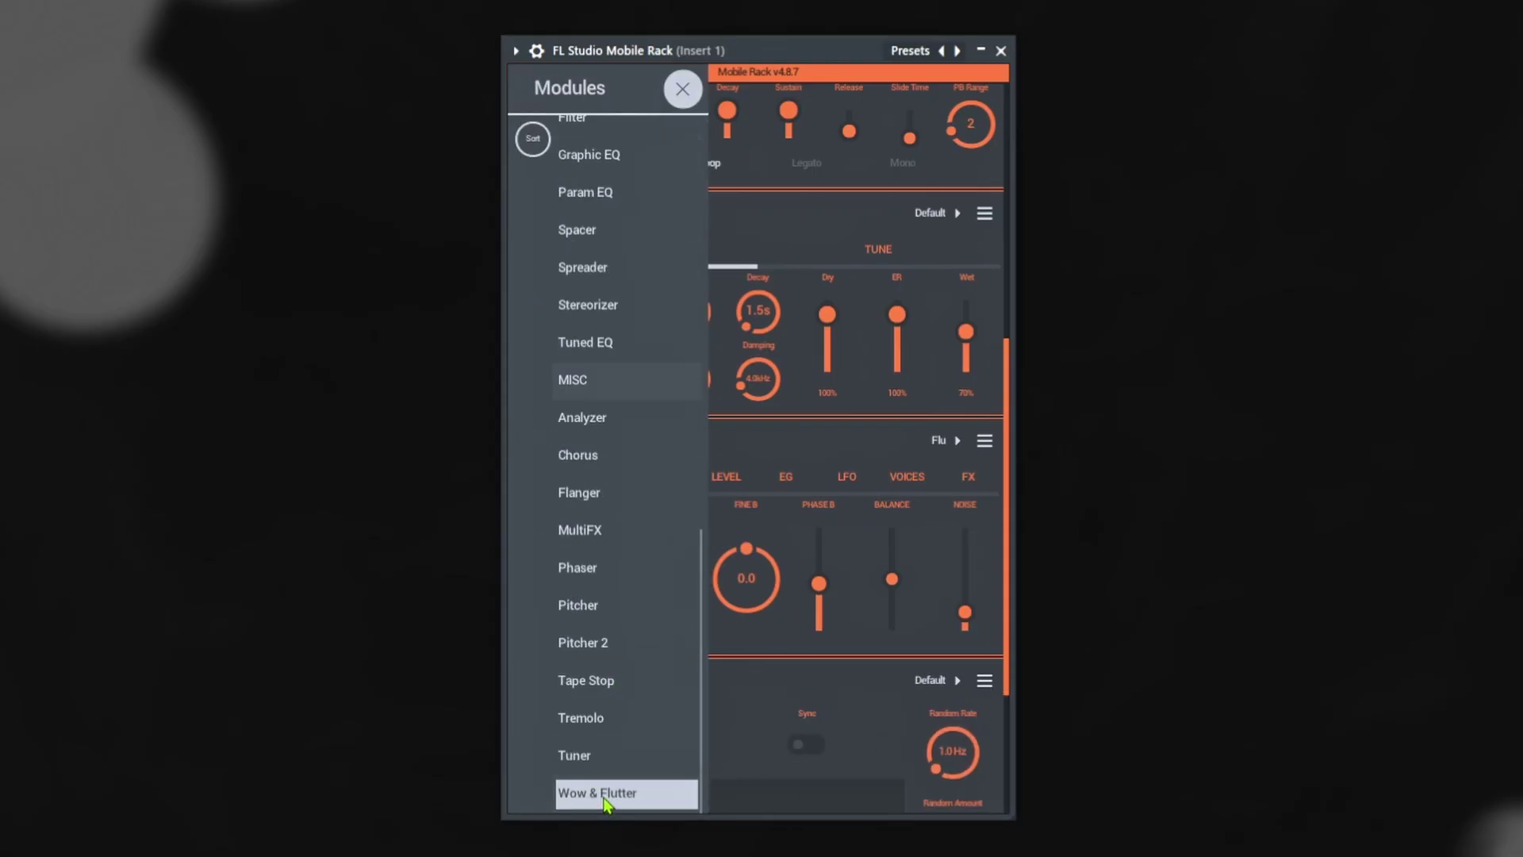
pyautogui.click(776, 703)
pyautogui.scroll(-3, 747, 714)
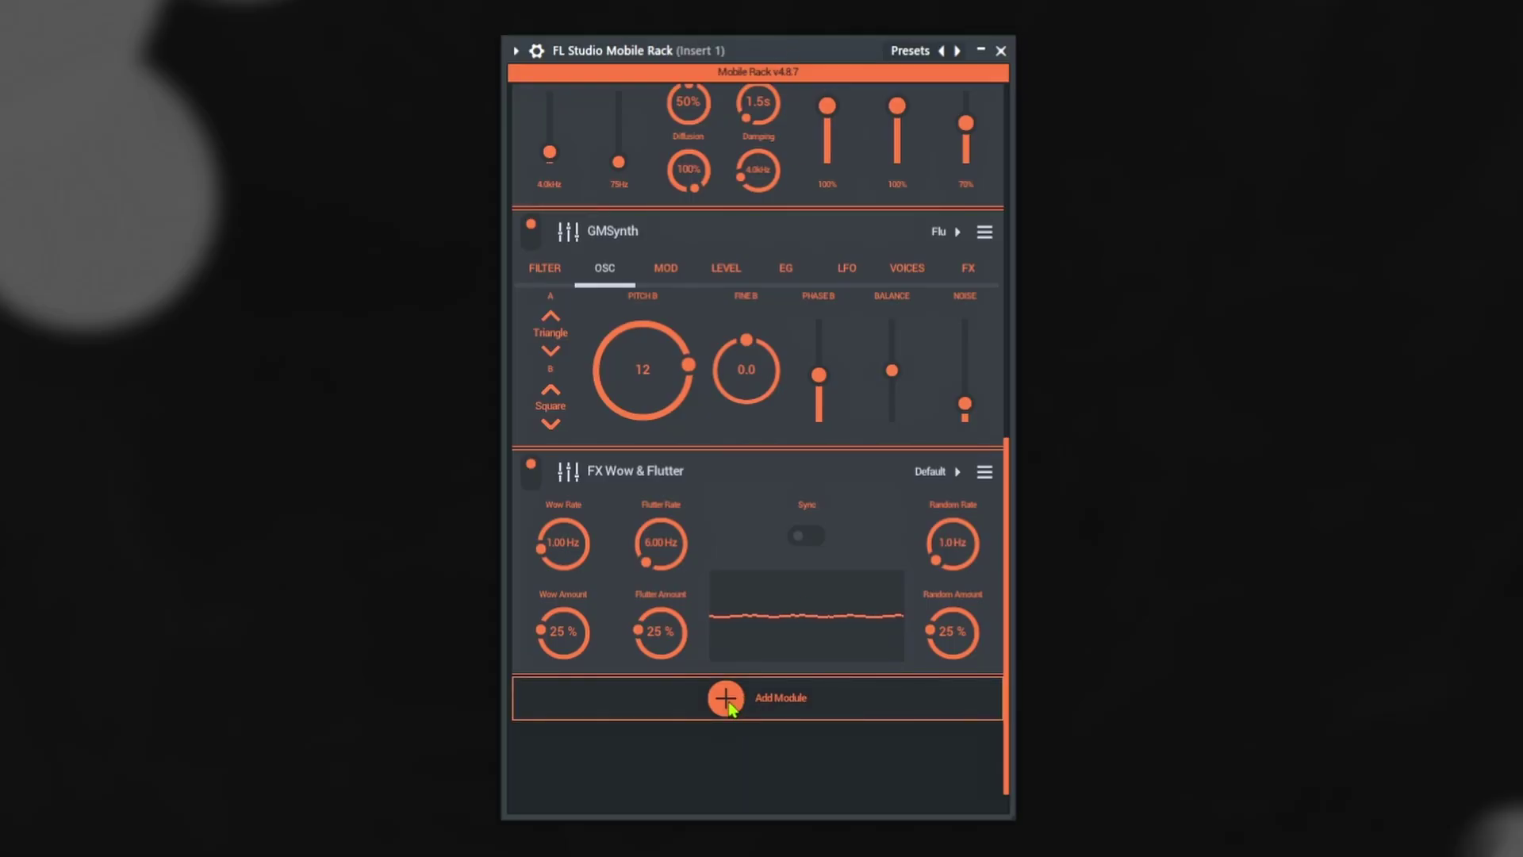
# - Delete the Wow & Flutter and GMSynth modules from the rack
pyautogui.click(985, 473)
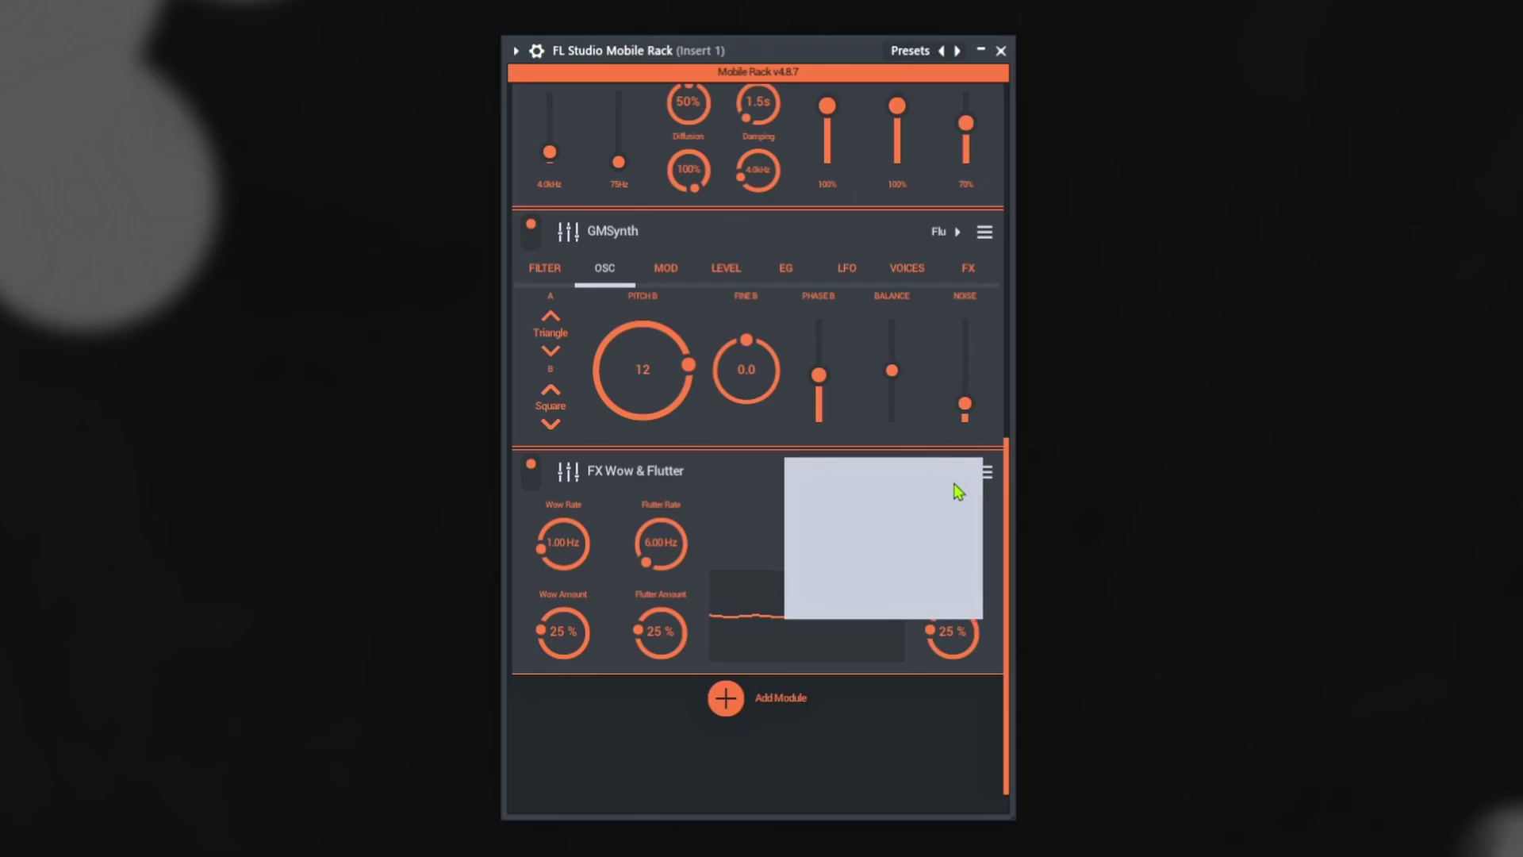
pyautogui.click(914, 596)
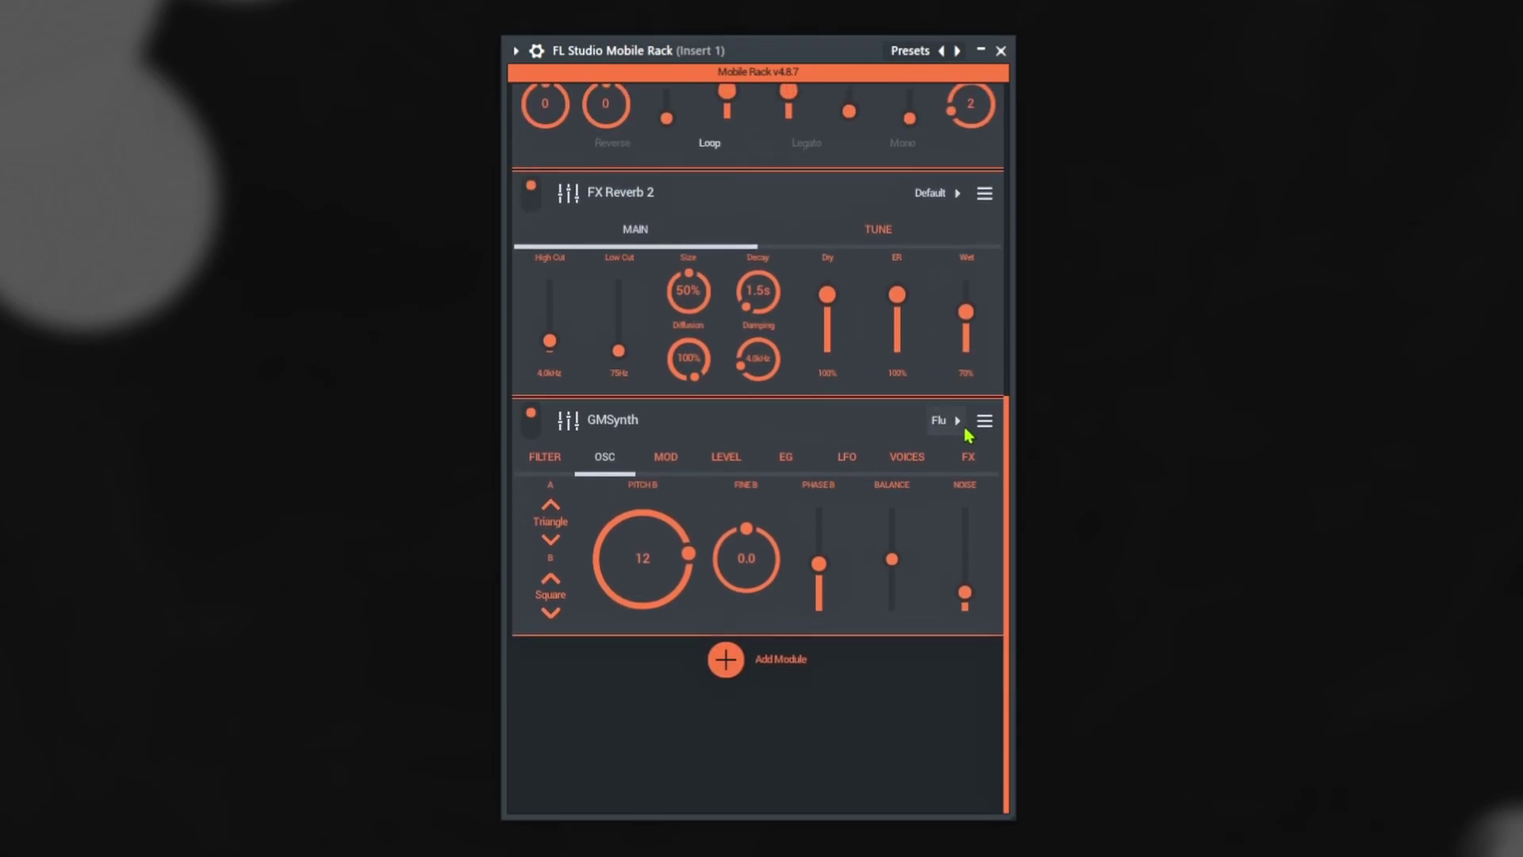
pyautogui.click(984, 423)
pyautogui.click(918, 542)
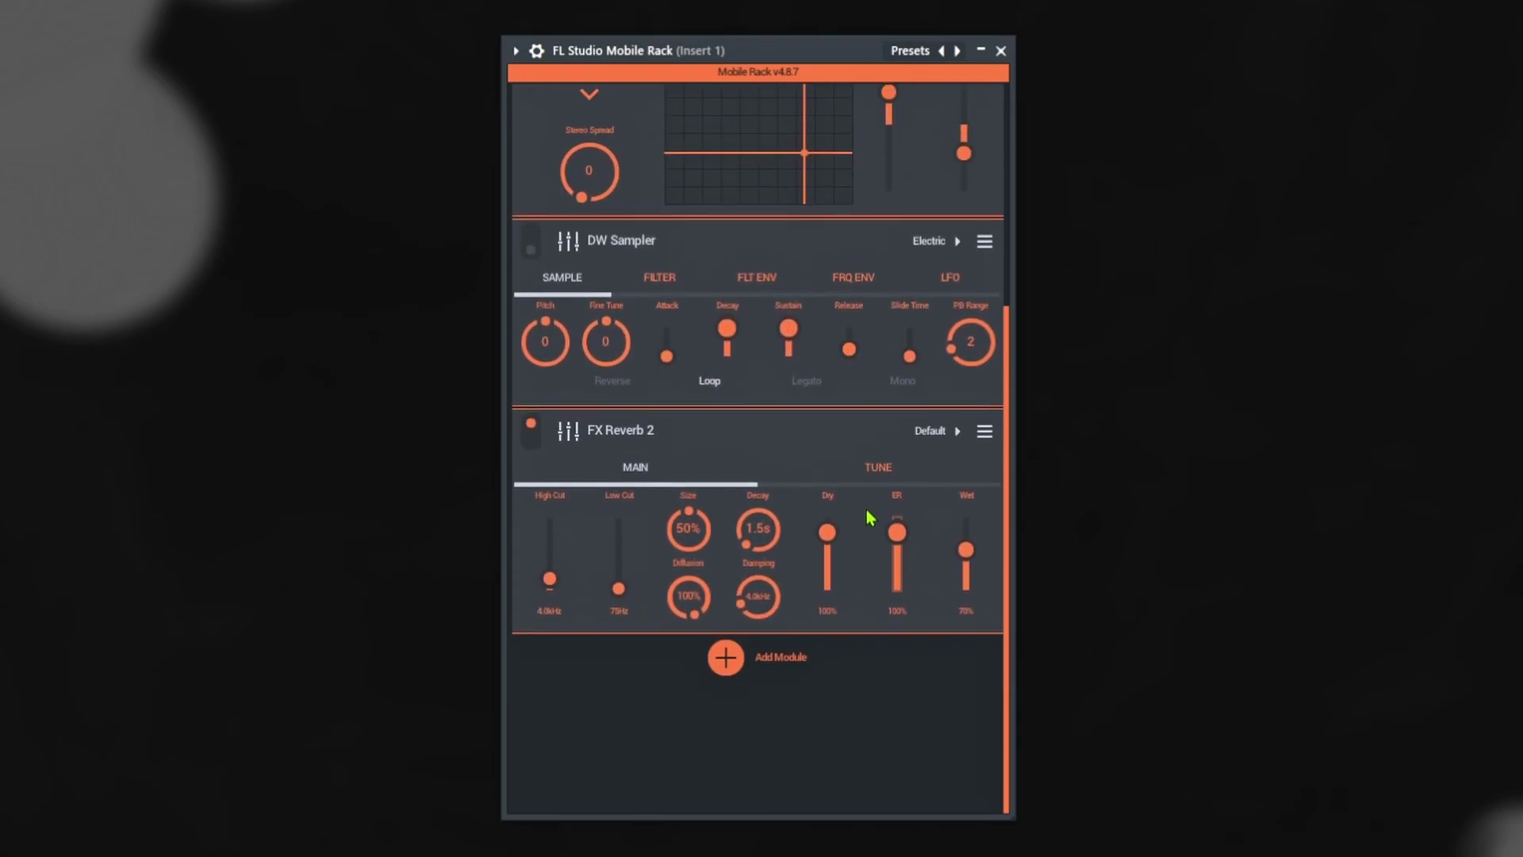
# - Delete the FX Reverb 2 module from the end of the rack
pyautogui.click(986, 433)
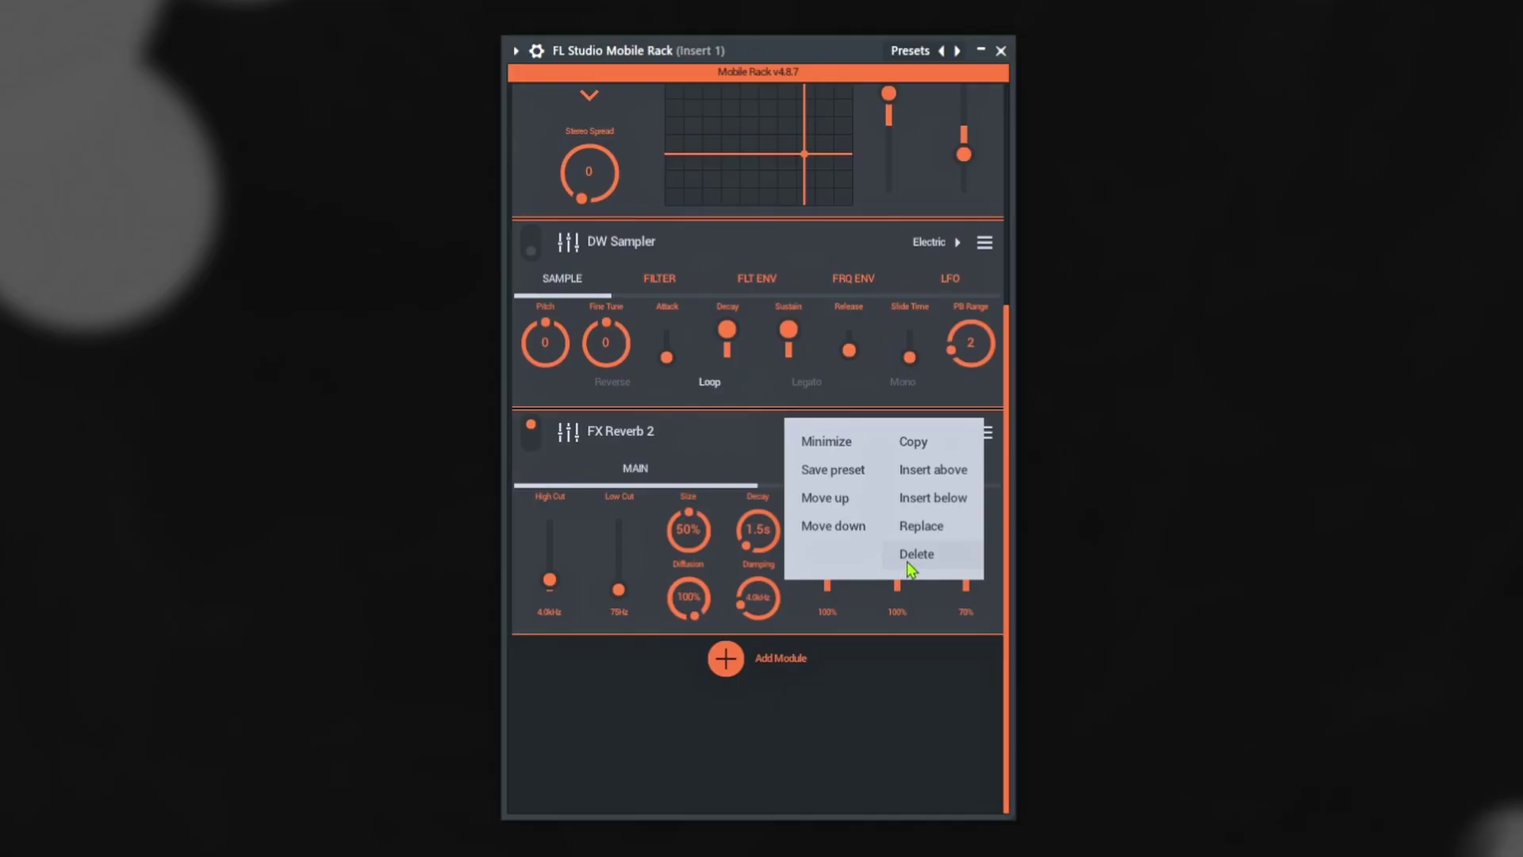
pyautogui.click(915, 564)
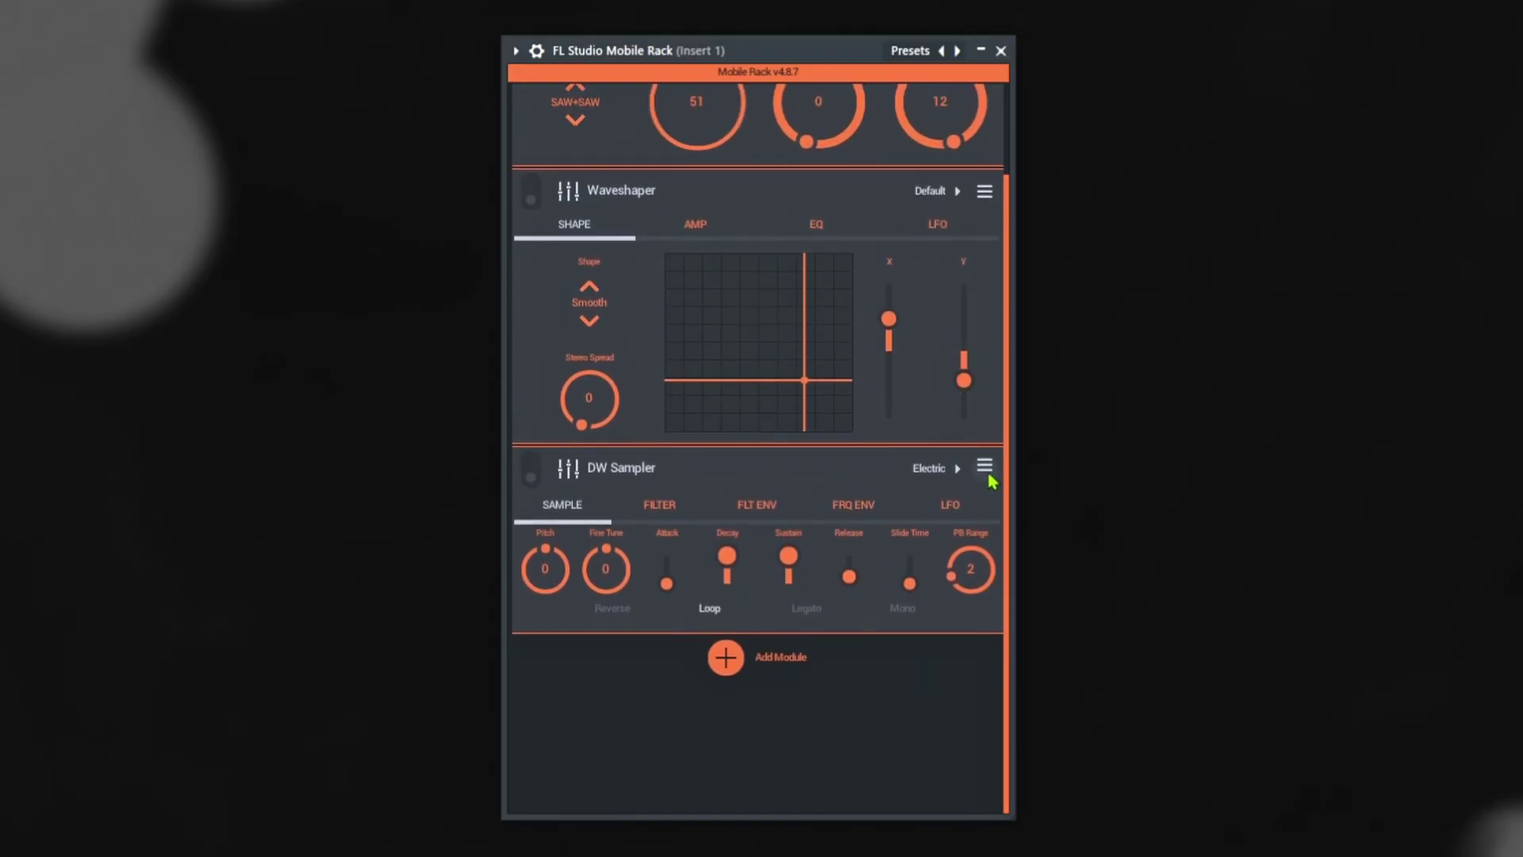
pyautogui.click(987, 469)
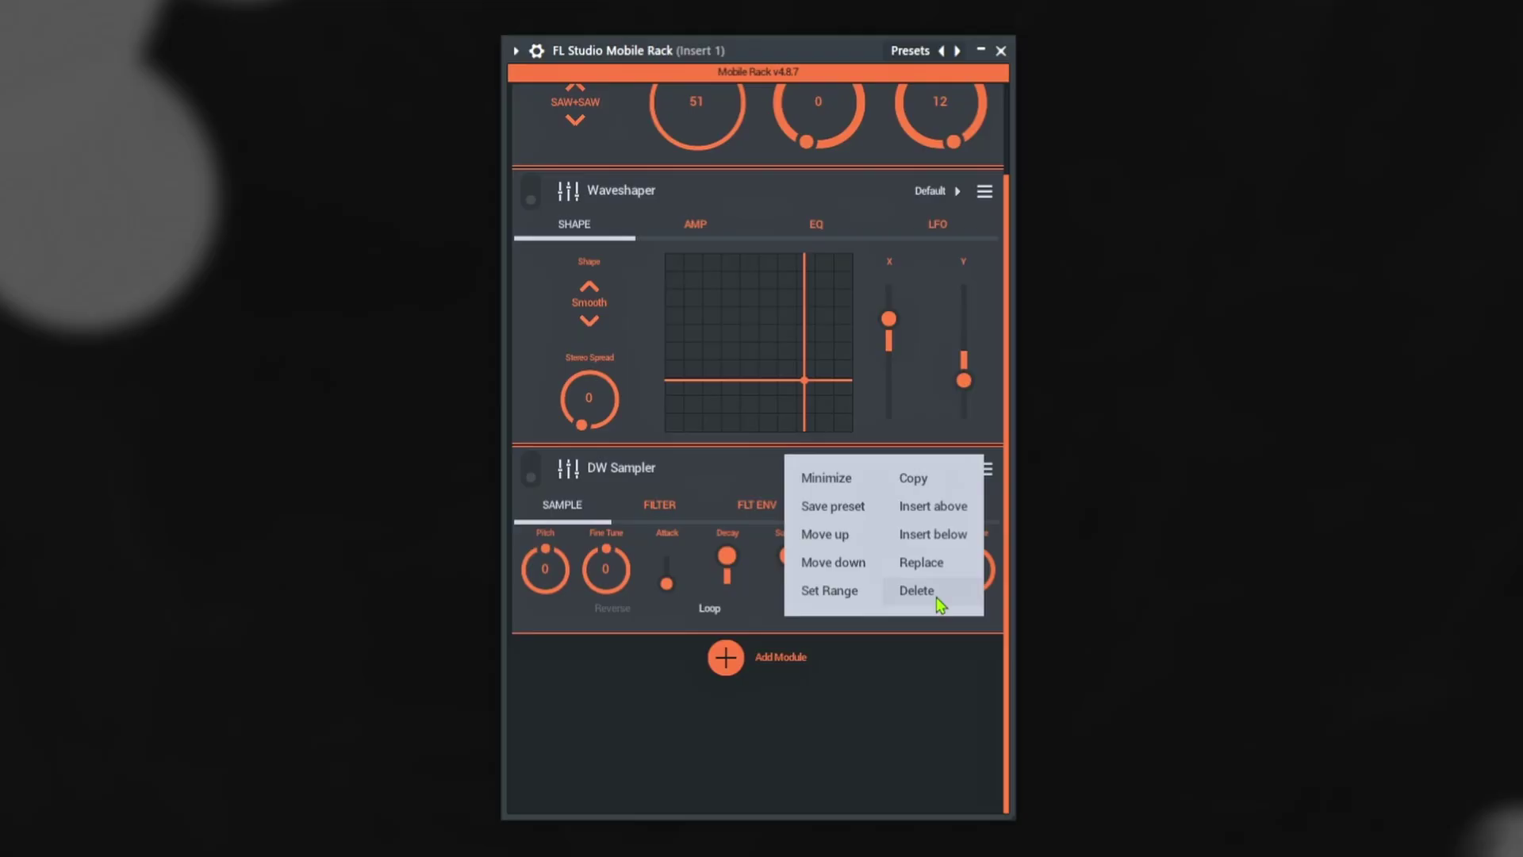
pyautogui.click(787, 503)
# - Switch on the Waveshaper module above DW Sampler
pyautogui.click(530, 197)
pyautogui.moveTo(750, 48); pyautogui.dragTo(741, 49)
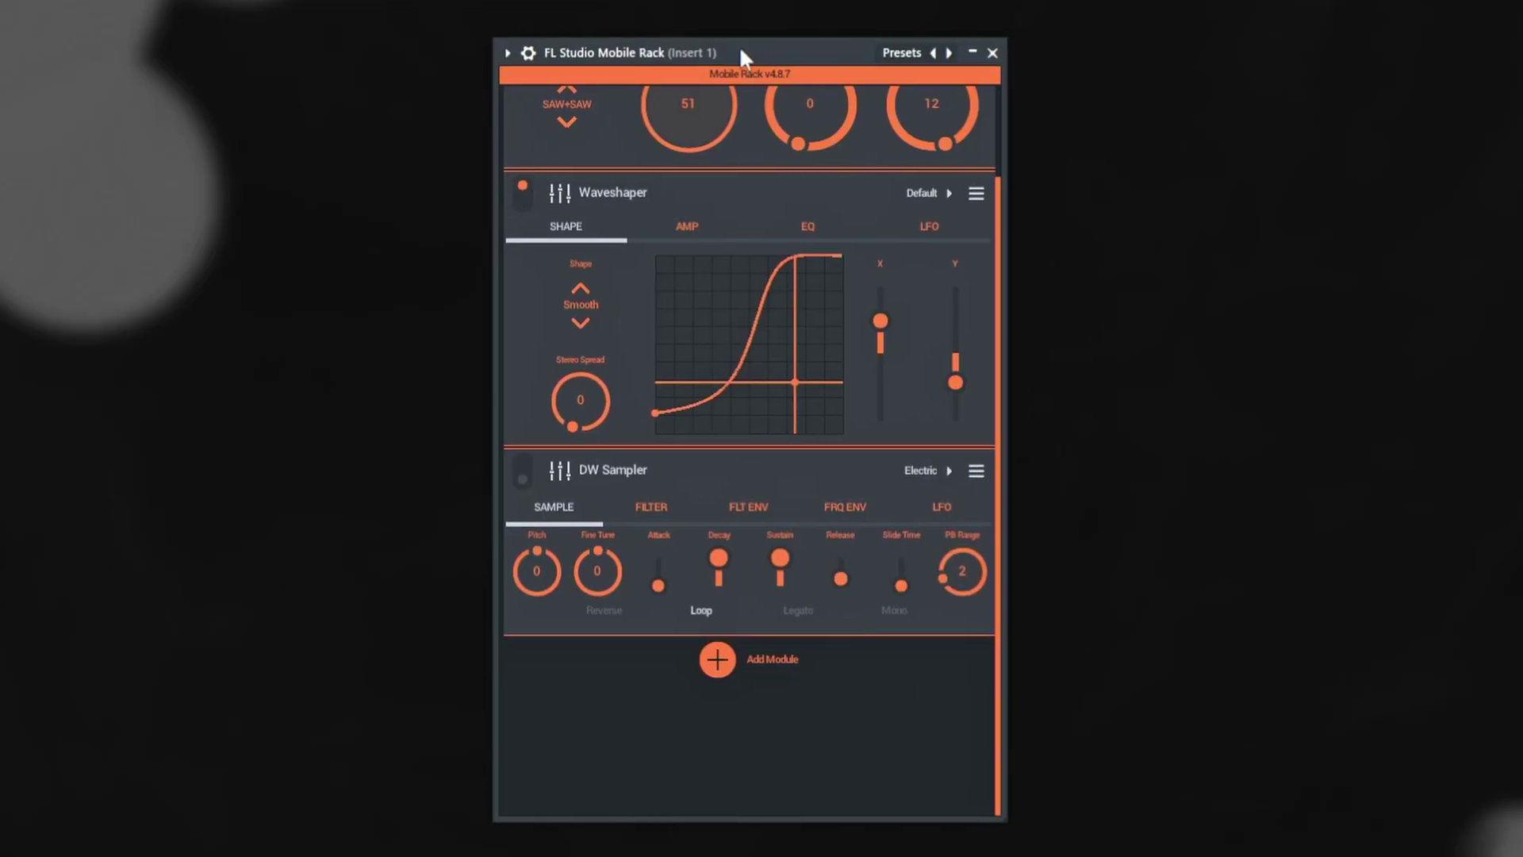
pyautogui.click(976, 198)
pyautogui.click(741, 208)
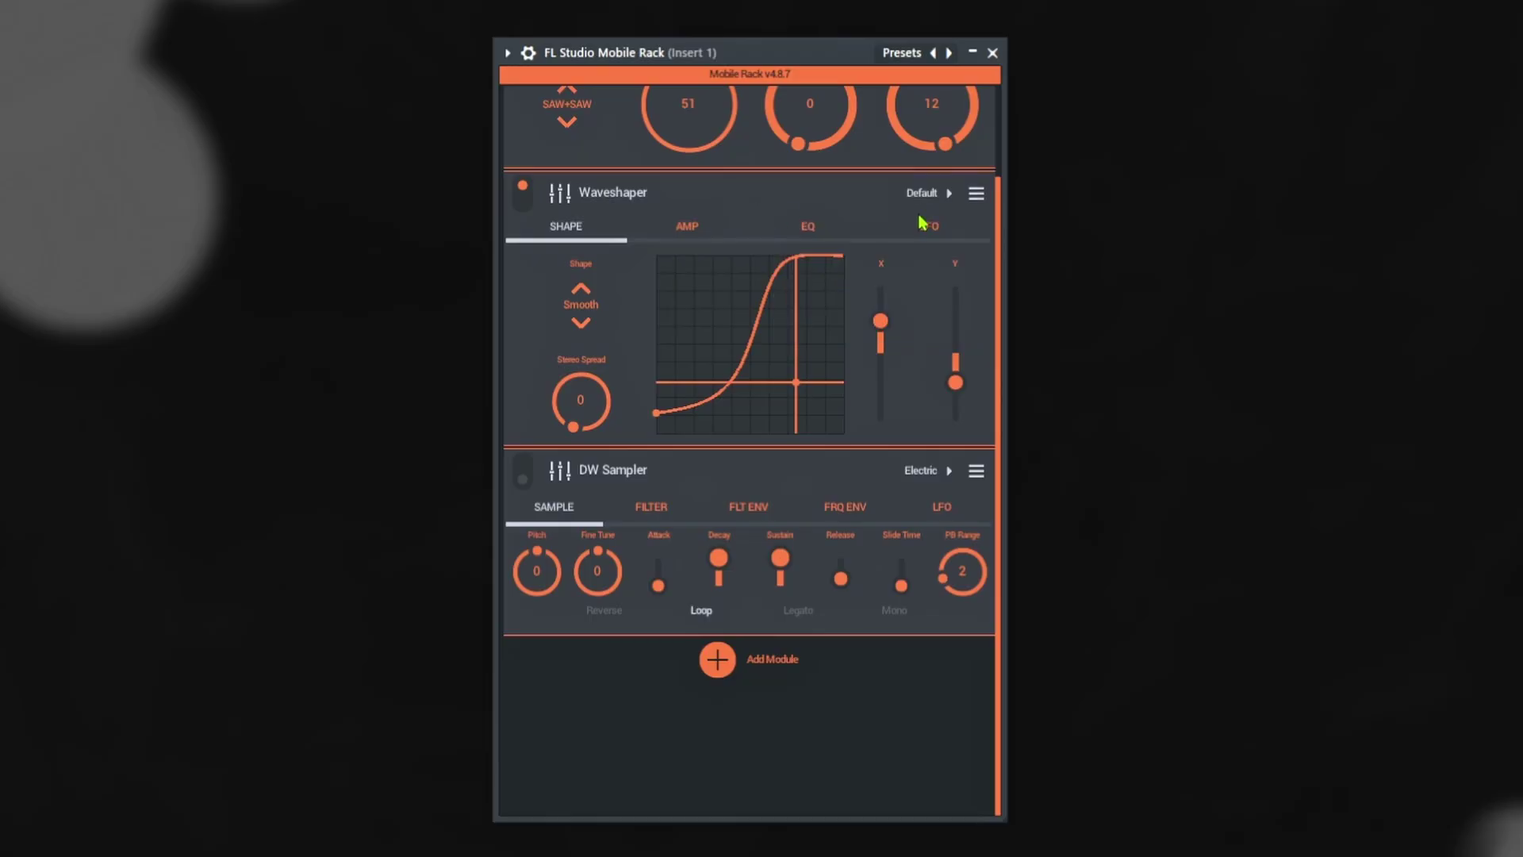
pyautogui.click(976, 195)
pyautogui.click(869, 313)
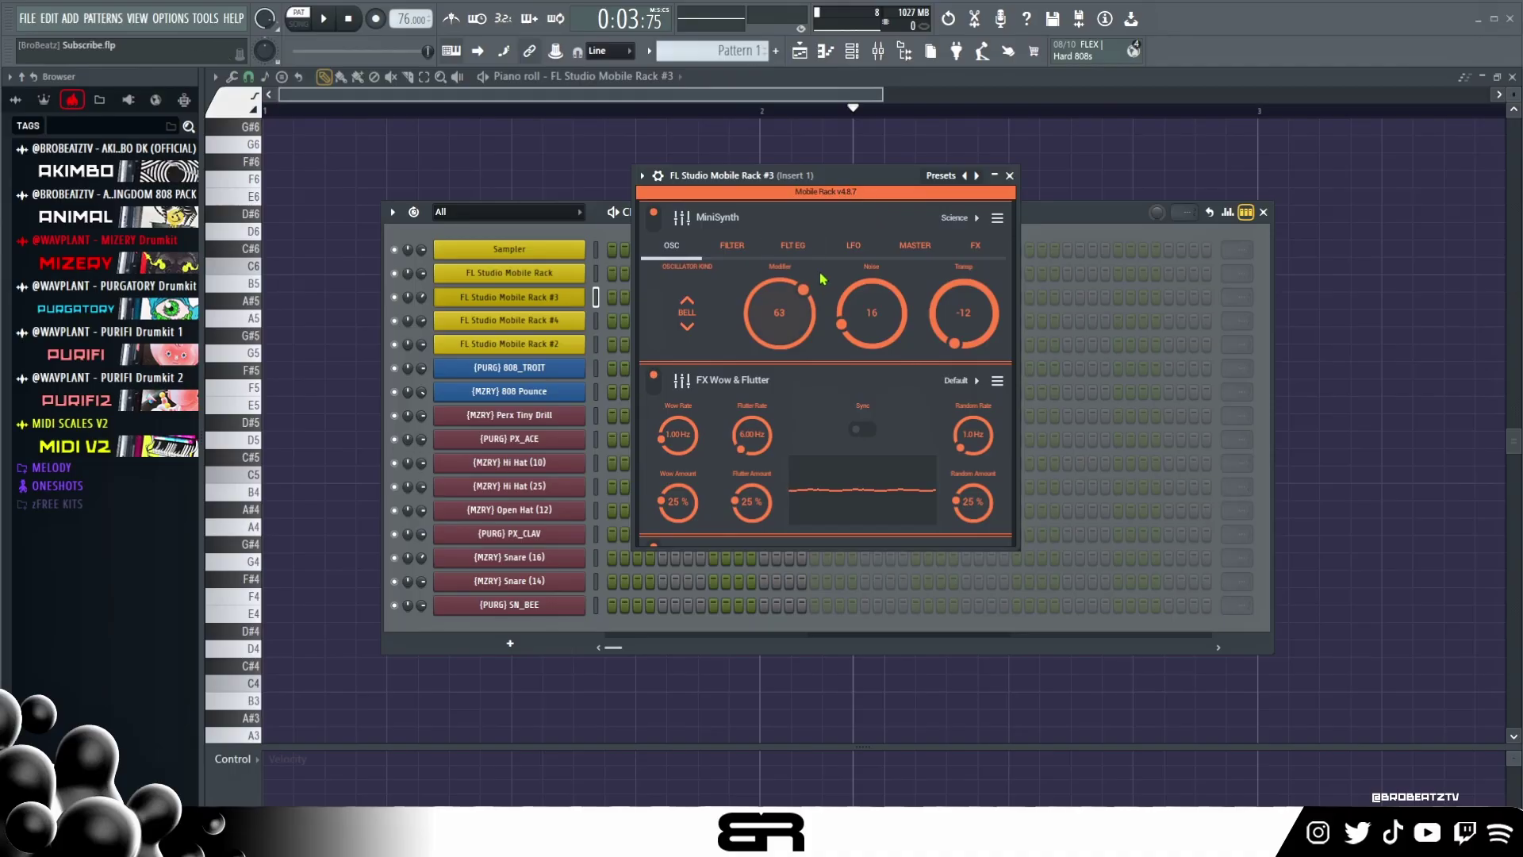
# - Enlarge the FL Studio Mobile Rack #3 window and examine its module chain from MiniSynth through the effects to FX Comb Filter
pyautogui.moveTo(850, 176); pyautogui.dragTo(845, 128)
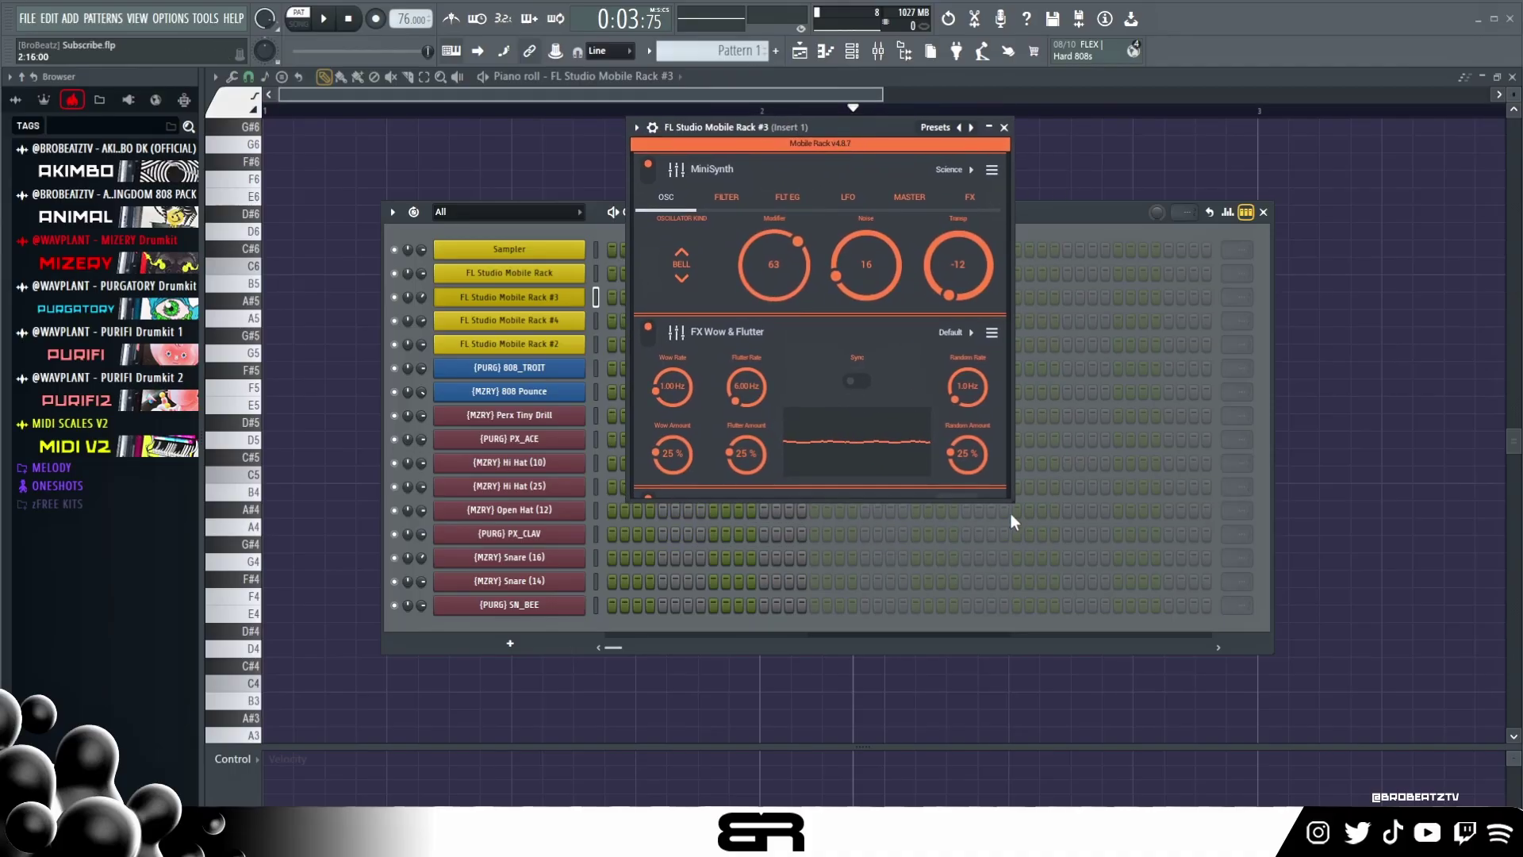
pyautogui.moveTo(1013, 506); pyautogui.dragTo(1011, 726)
pyautogui.scroll(1, 736, 248)
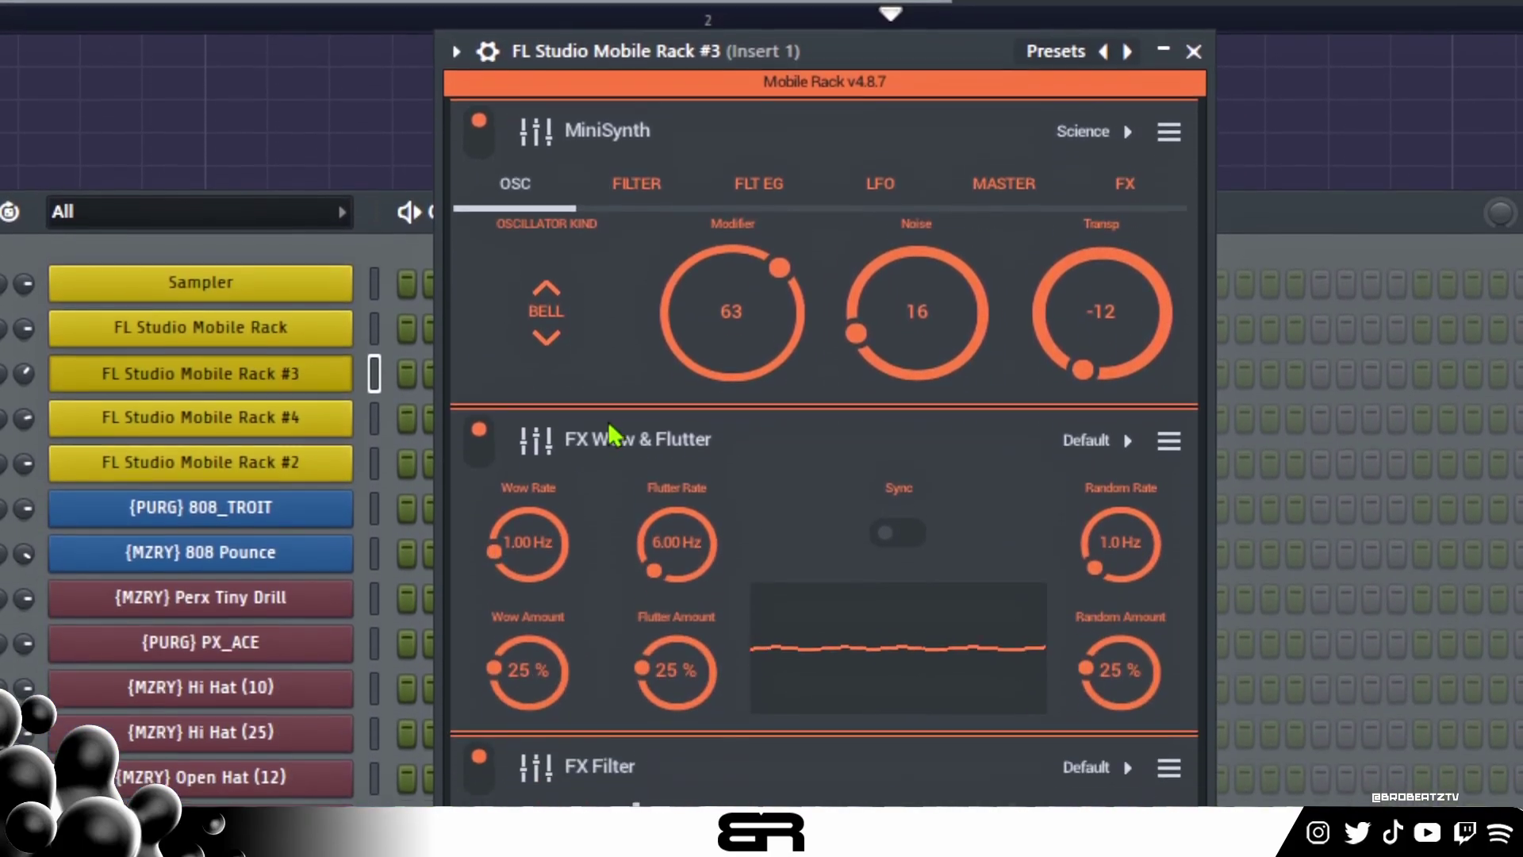
pyautogui.scroll(-4, 611, 417)
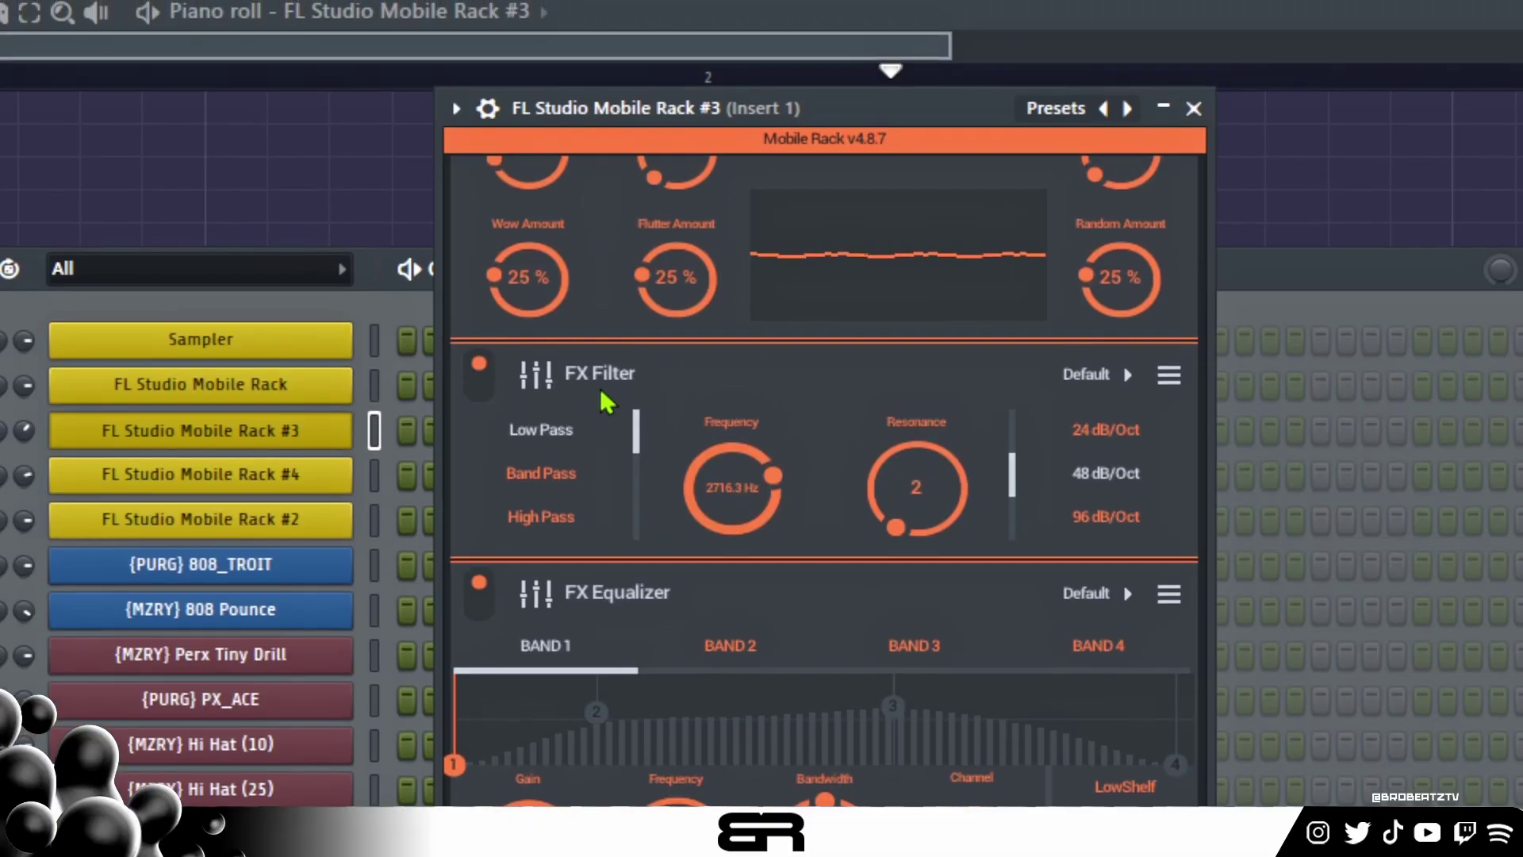
pyautogui.scroll(-2, 630, 447)
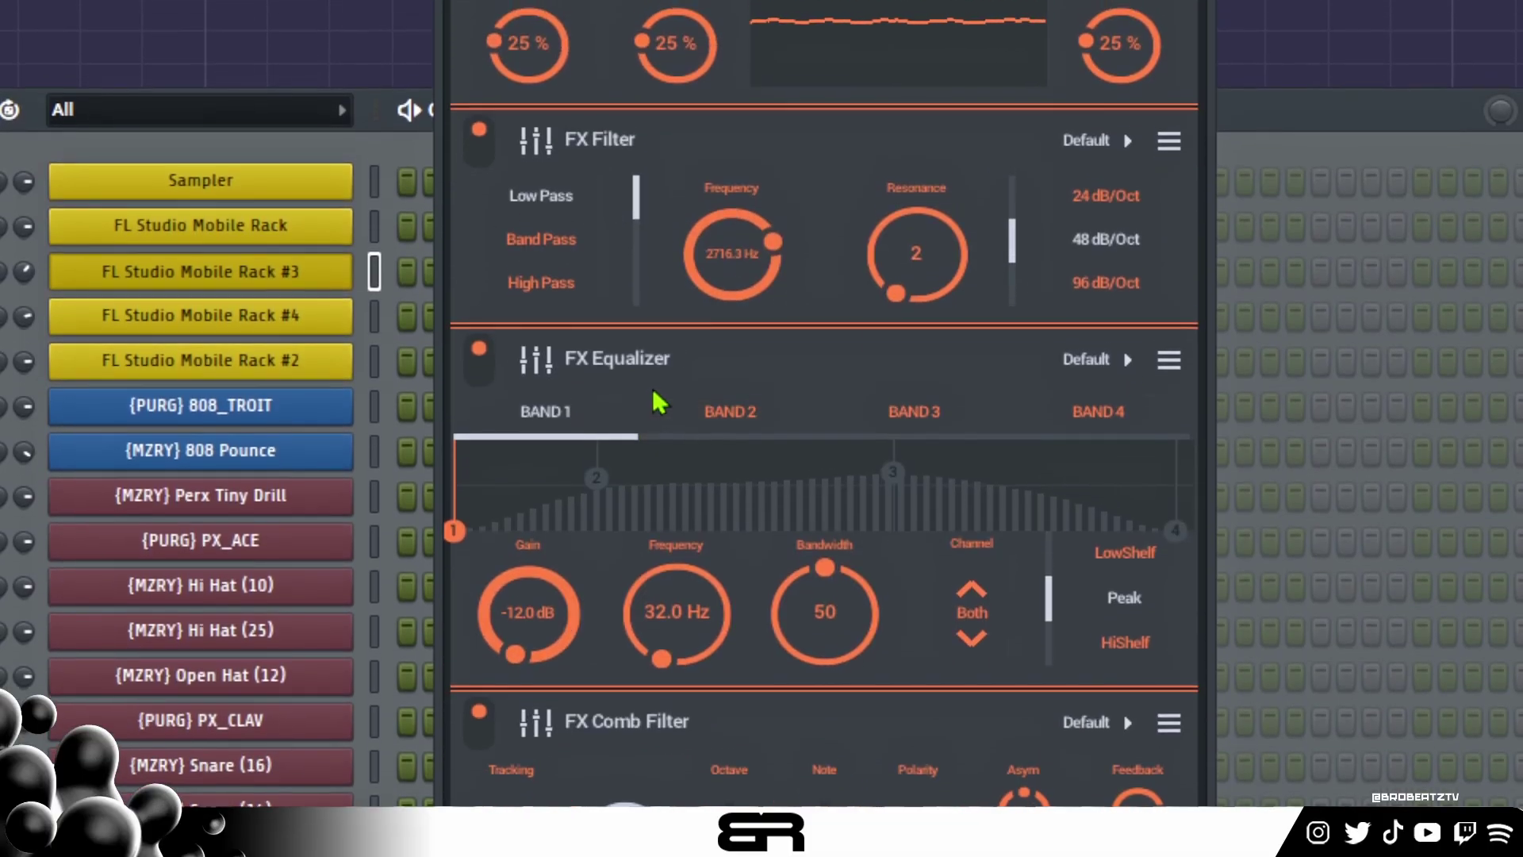
pyautogui.scroll(4, 690, 390)
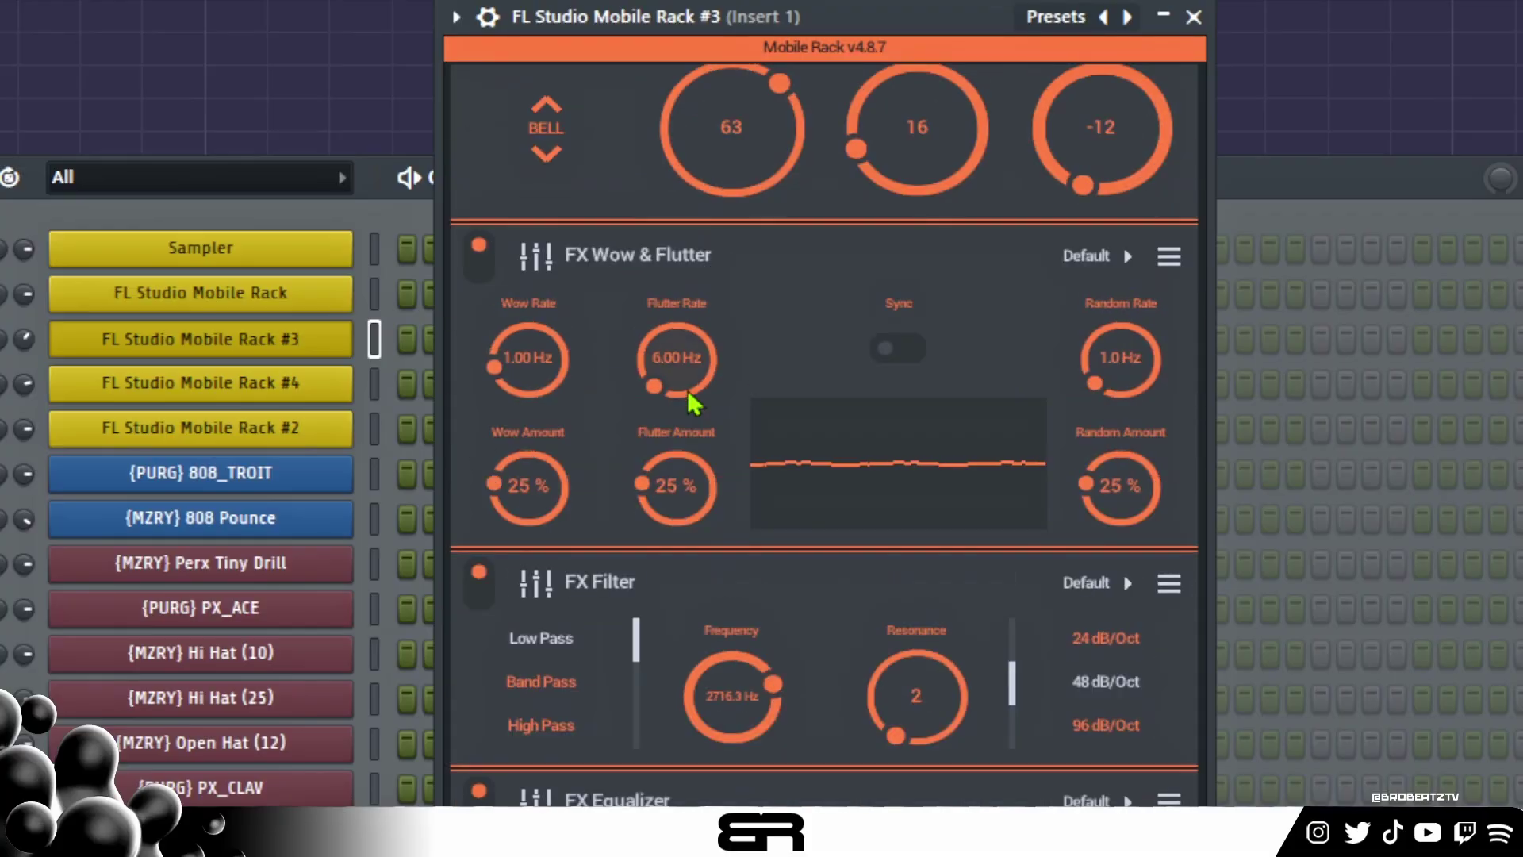
pyautogui.scroll(2, 690, 393)
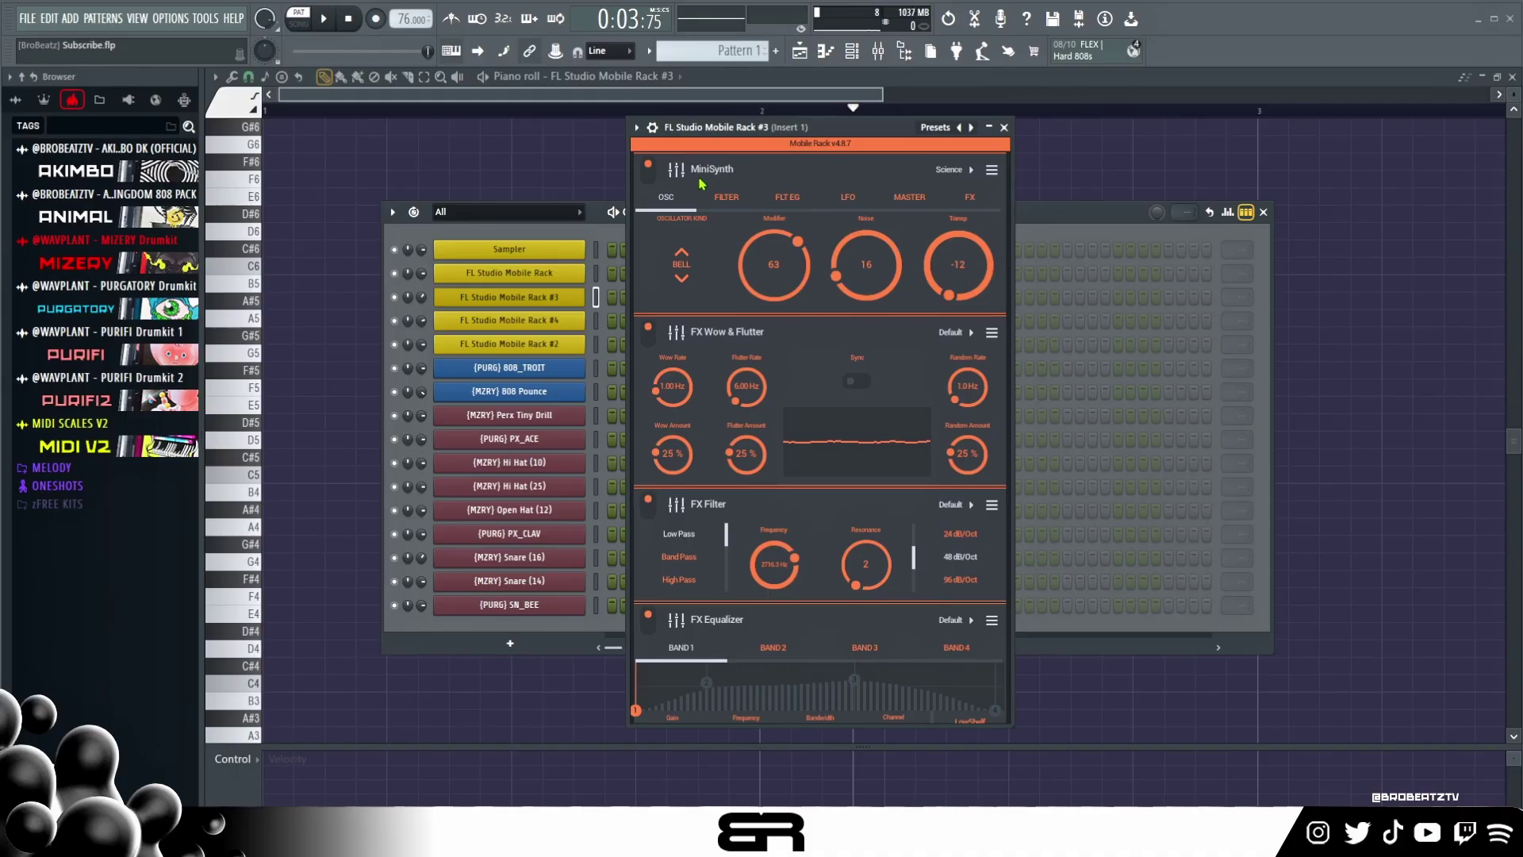
# - Close the Mobile Rack #3 window and enter two half-bar C5 notes in bar 1, then copy them to G#4 in bar 2
pyautogui.rightClick(477, 373)
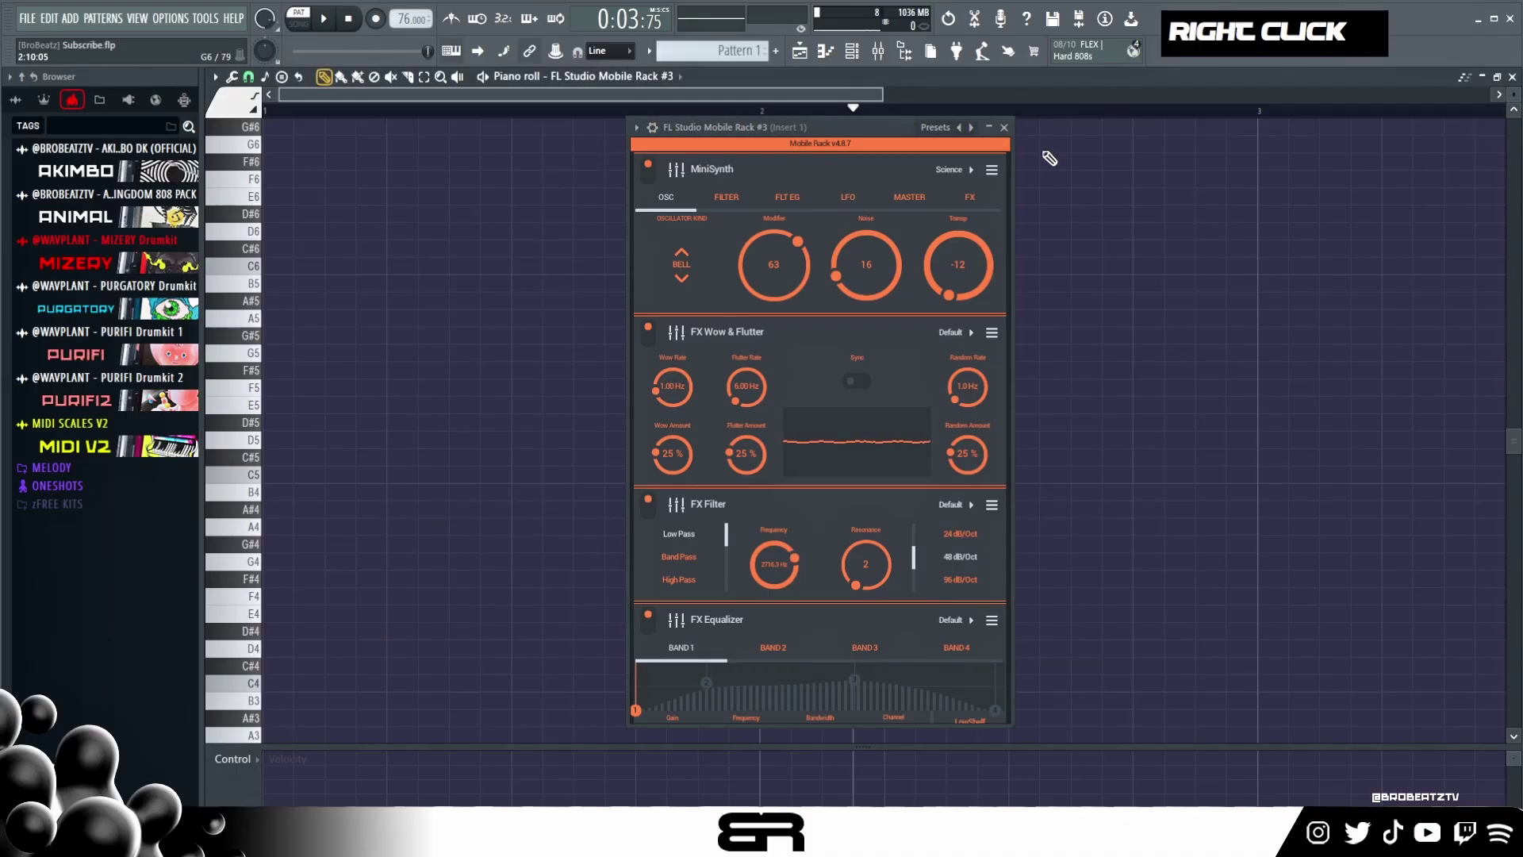
pyautogui.click(1004, 127)
pyautogui.moveTo(435, 476)
pyautogui.mouseDown()
pyautogui.moveTo(665, 497)
pyautogui.moveTo(622, 493)
pyautogui.mouseUp()
pyautogui.keyDown('ctrl'); pyautogui.click(459, 476); pyautogui.keyUp('ctrl')
pyautogui.keyDown('ctrl'); pyautogui.click(388, 480); pyautogui.keyUp('ctrl')
pyautogui.keyDown('shift'); pyautogui.moveTo(380, 478); pyautogui.dragTo(878, 548); pyautogui.keyUp('shift')
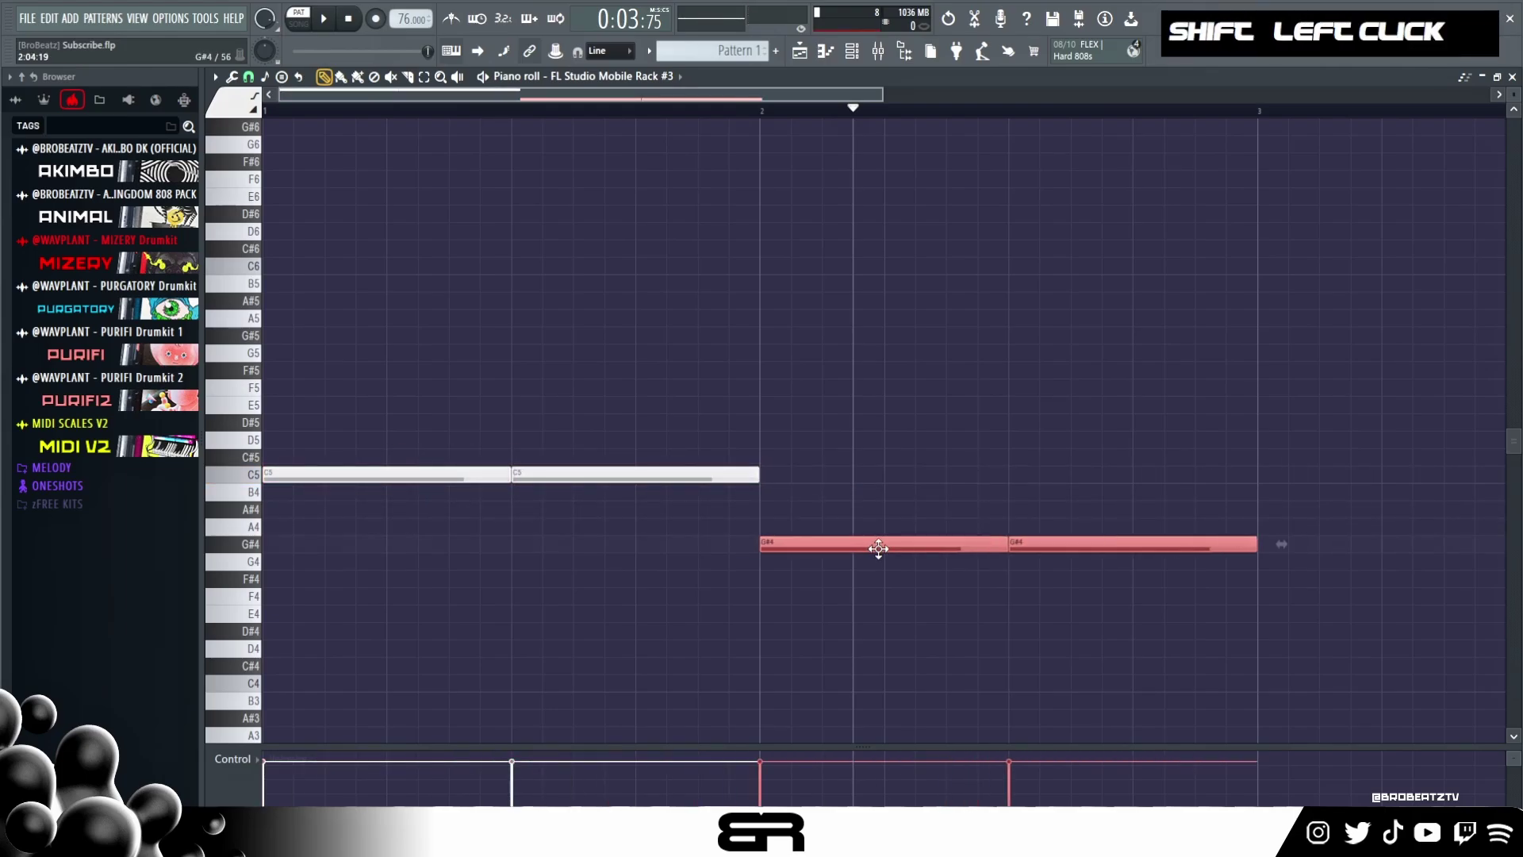
# - Stack copies of all notes to build C5, E5, A#5 chords in bar 1 and G#4, C5, F#5 chords in bar 2
pyautogui.rightClick(1007, 486)
pyautogui.hotkey('ctrl', 'a')
pyautogui.keyDown('shift'); pyautogui.moveTo(394, 469); pyautogui.dragTo(306, 296); pyautogui.keyUp('shift')
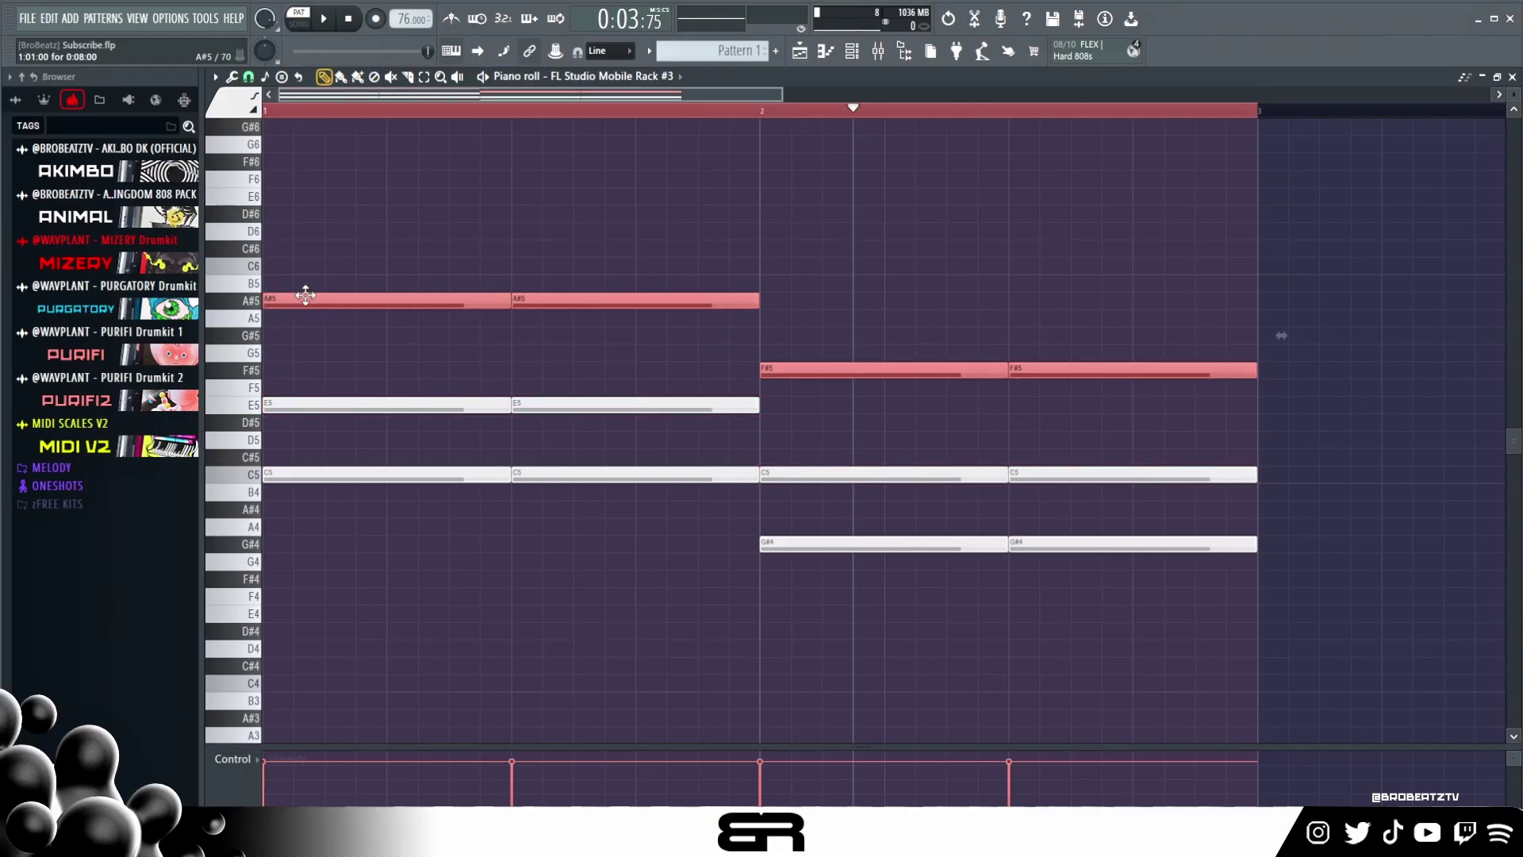
# - Move the chord change earlier in bar 1 and later in bar 2, resizing the adjoining notes together
pyautogui.rightClick(580, 324)
pyautogui.keyDown('shift'); pyautogui.moveTo(512, 301); pyautogui.dragTo(441, 302); pyautogui.keyUp('shift')
pyautogui.rightClick(634, 318)
pyautogui.keyDown('shift'); pyautogui.moveTo(1007, 369); pyautogui.dragTo(1132, 379); pyautogui.keyUp('shift')
# - Shorten all chord notes slightly to leave small gaps between them, clear the time selection, and play the pattern
pyautogui.rightClick(632, 265)
pyautogui.keyDown('ctrl'); pyautogui.moveTo(269, 266); pyautogui.dragTo(1348, 532); pyautogui.keyUp('ctrl')
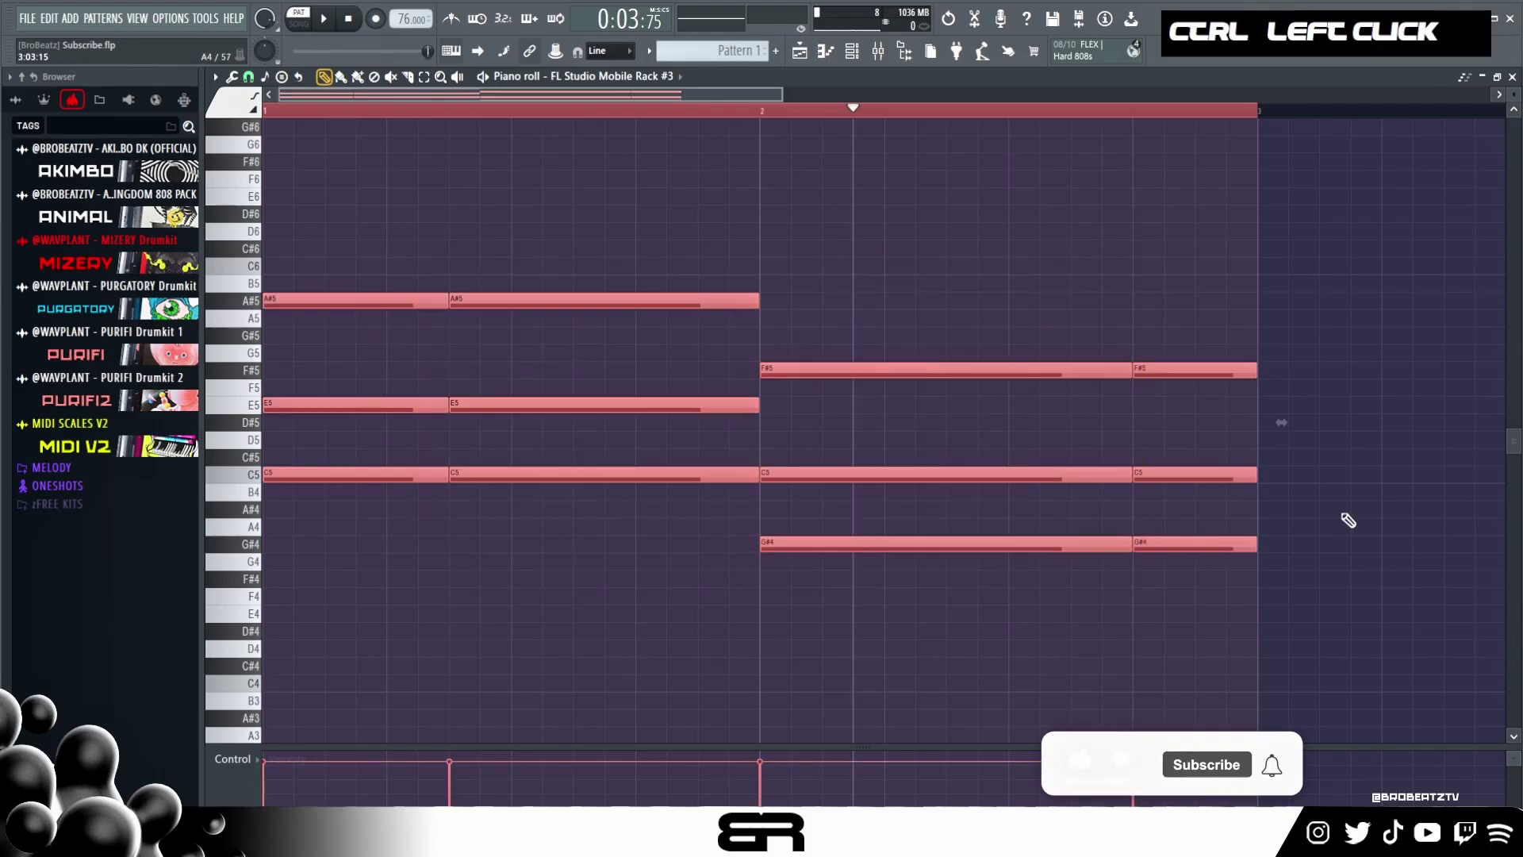
pyautogui.moveTo(1268, 370)
pyautogui.keyDown('alt'); pyautogui.mouseDown()
pyautogui.moveTo(1244, 368)
pyautogui.moveTo(1257, 369)
pyautogui.mouseUp(); pyautogui.keyUp('alt')
pyautogui.rightClick(793, 254)
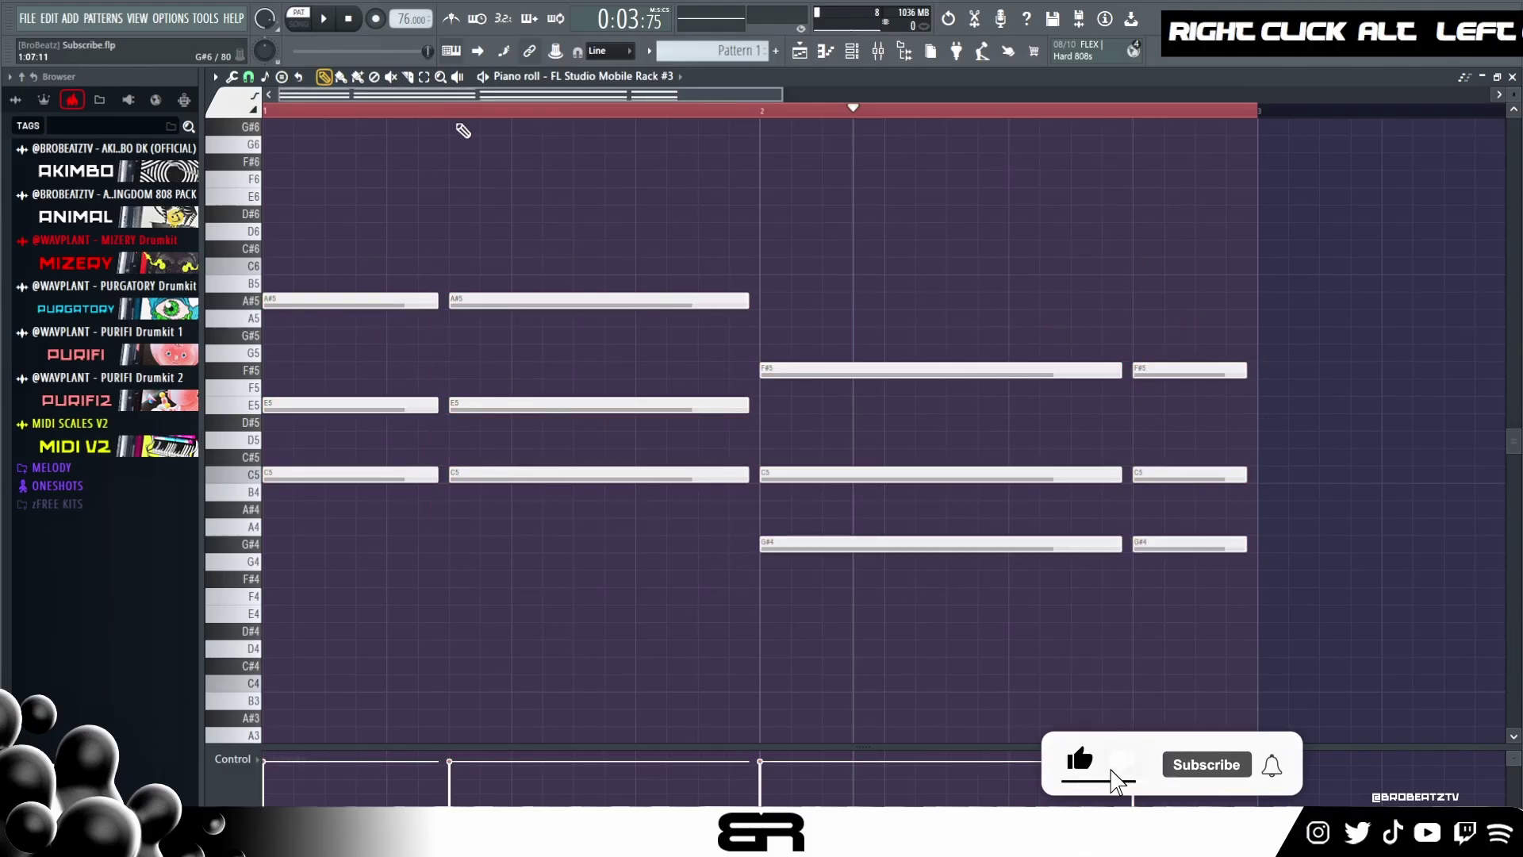
pyautogui.doubleClick(449, 110)
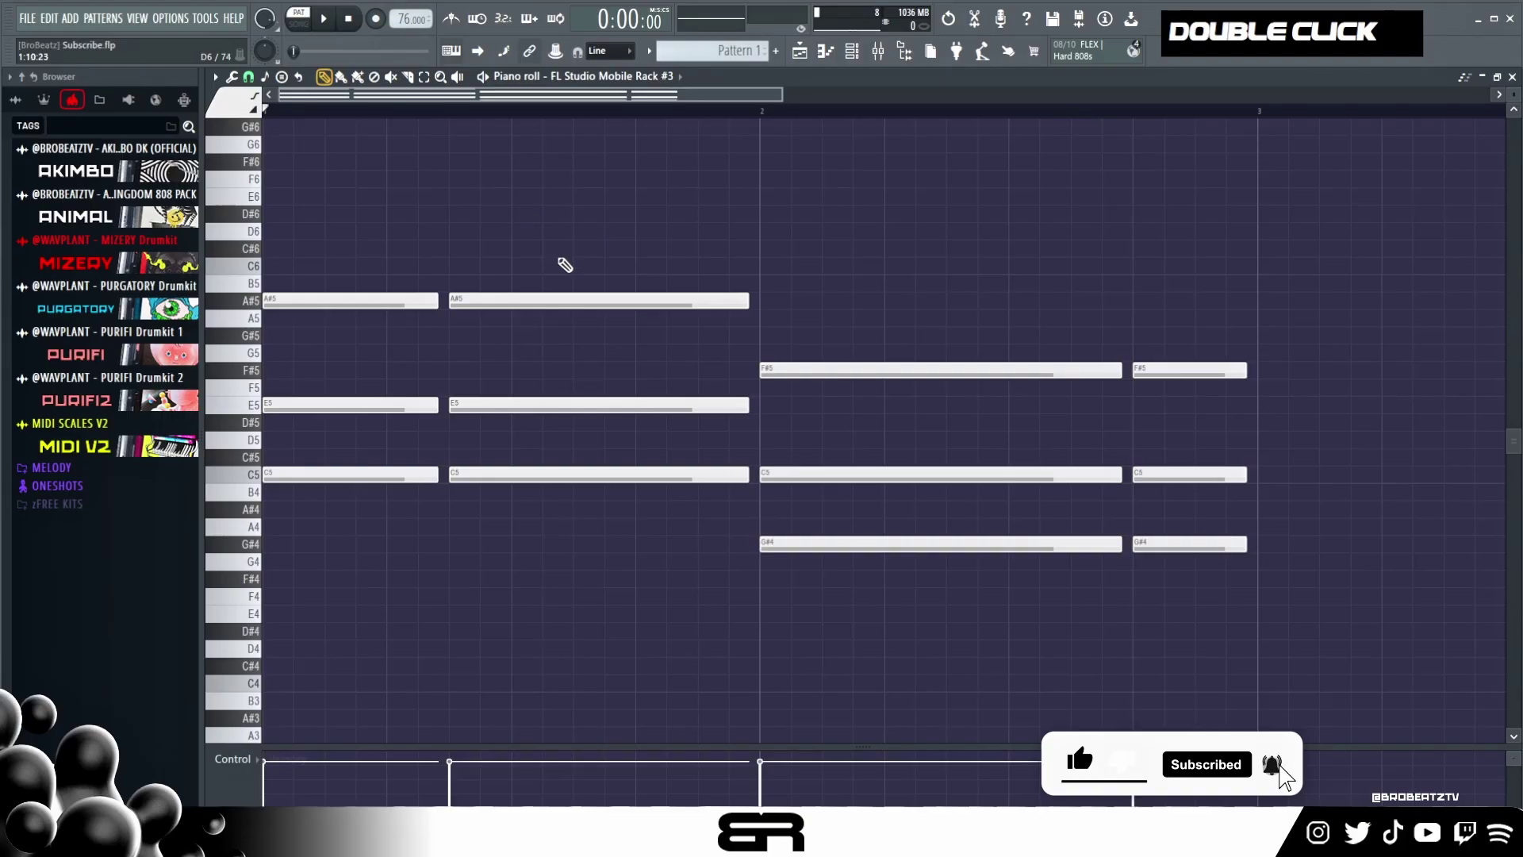
pyautogui.press('space')
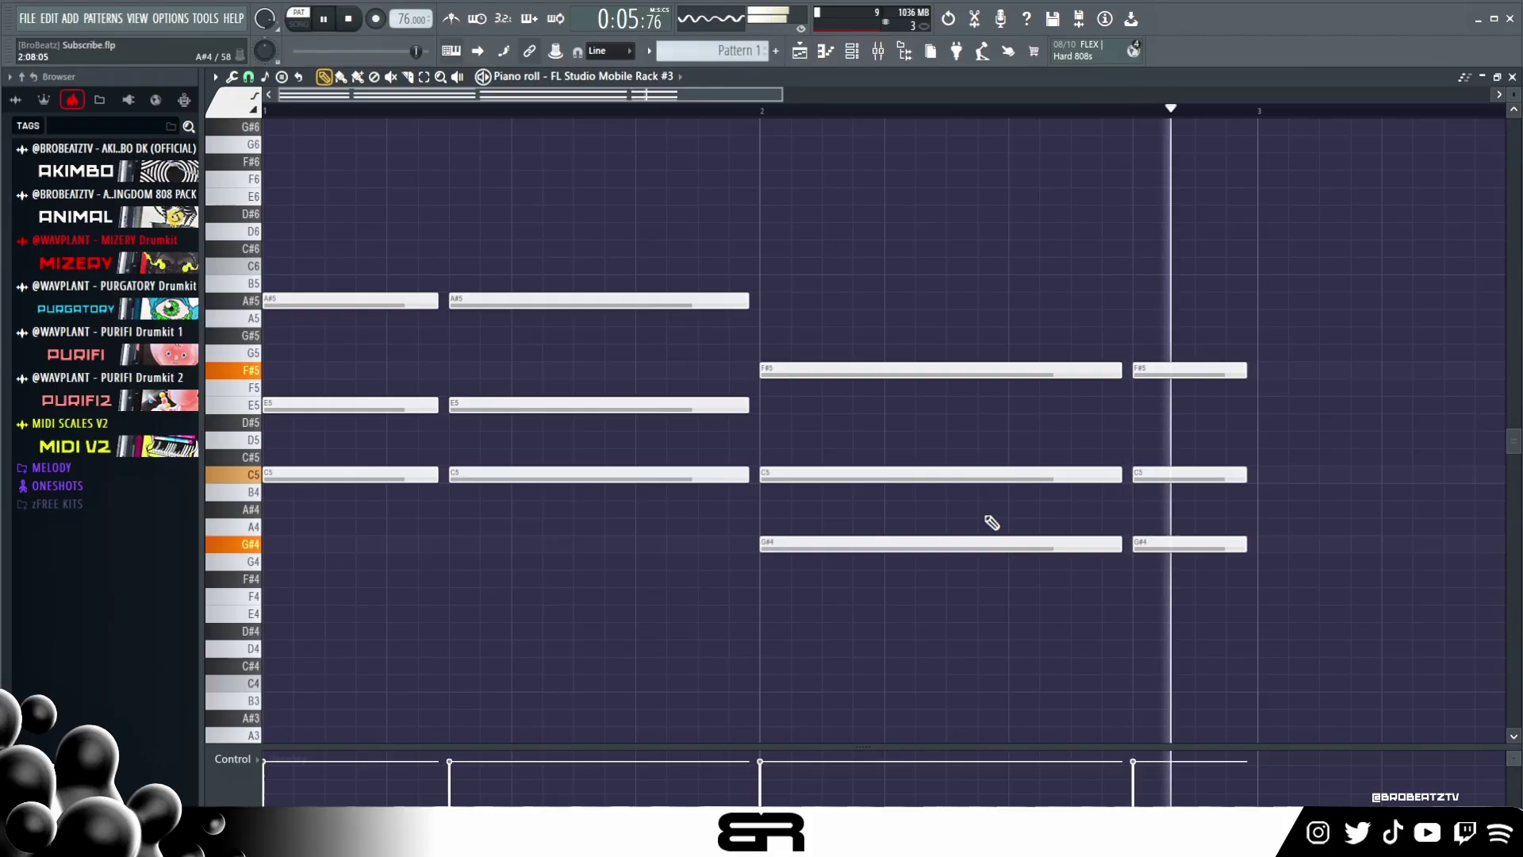
pyautogui.press('space')
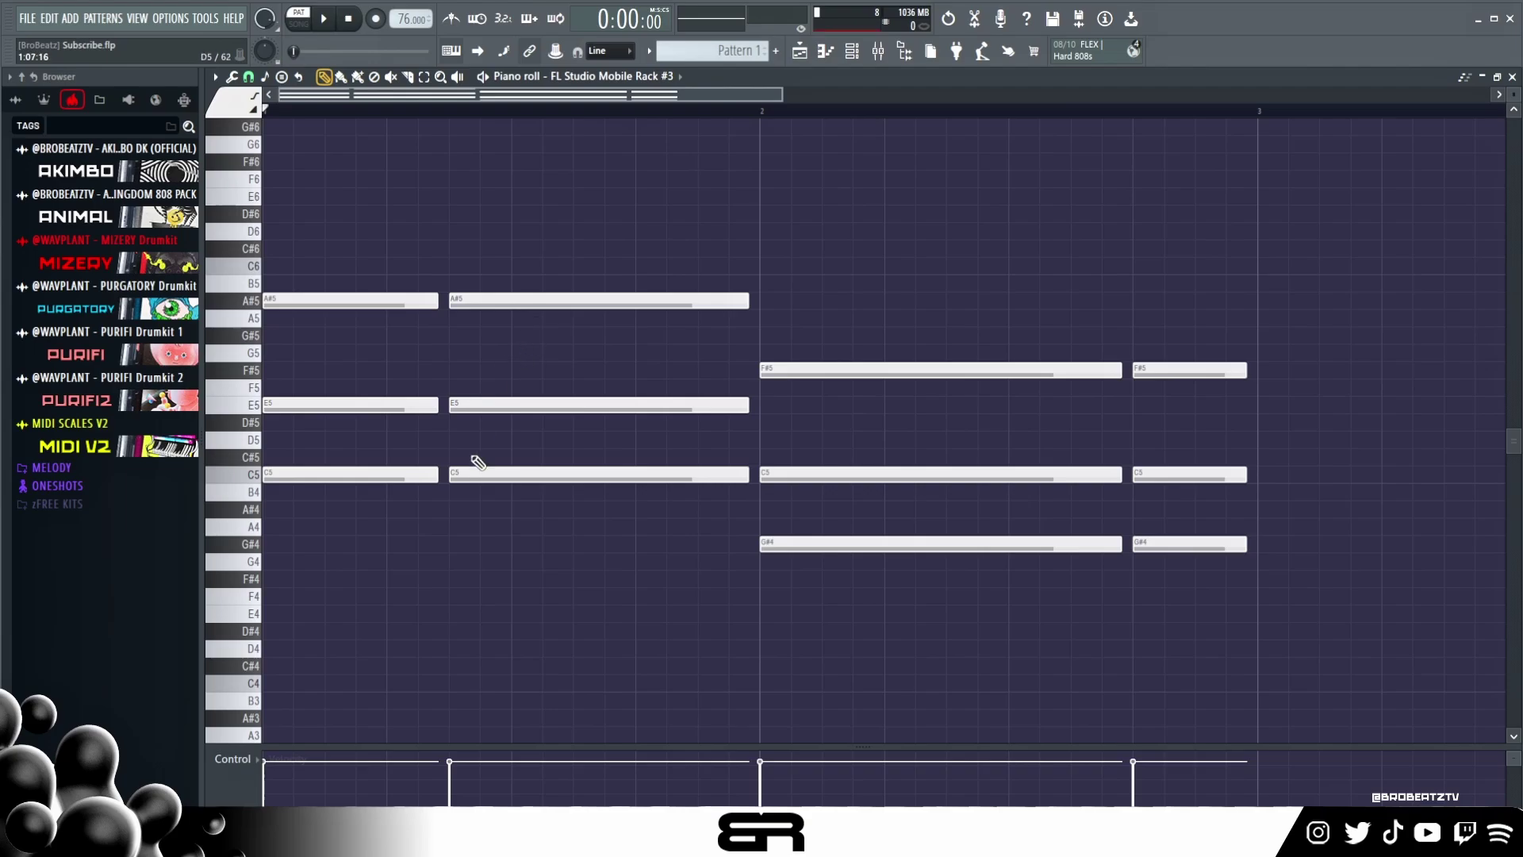
# - Delete both C5 notes in bar 1 and lower the two C5 notes in bar 2 to B4
pyautogui.rightClick(381, 475)
pyautogui.rightClick(675, 475)
pyautogui.moveTo(724, 445); pyautogui.dragTo(1190, 515)
pyautogui.hotkey('shift', 'Down')
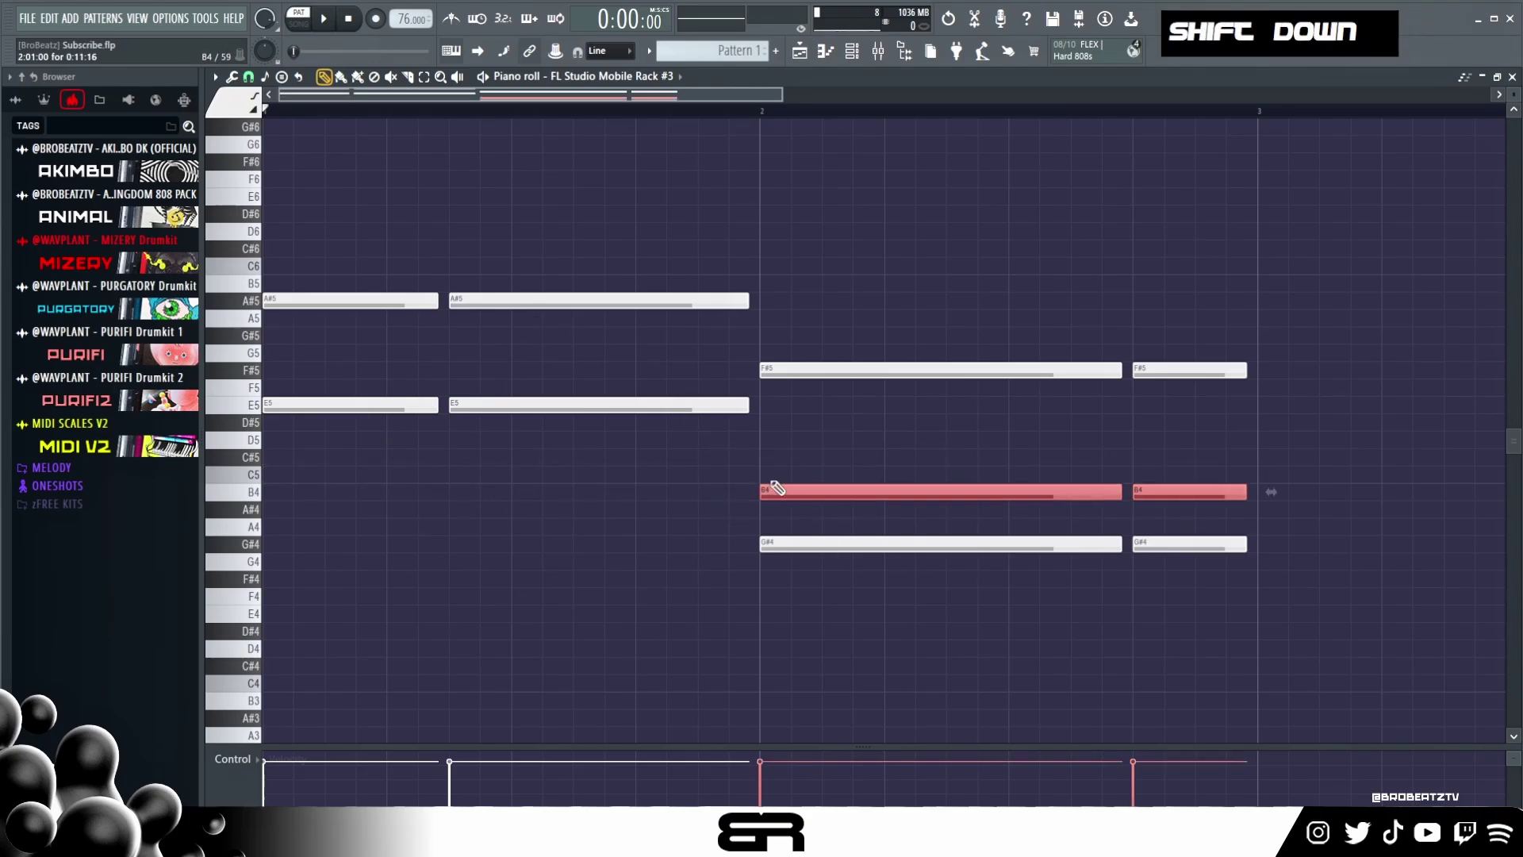
# - Delete the G#4 and F#5 notes in bar 2, leaving only the B4 notes
pyautogui.rightClick(1032, 545)
pyautogui.rightClick(1208, 543)
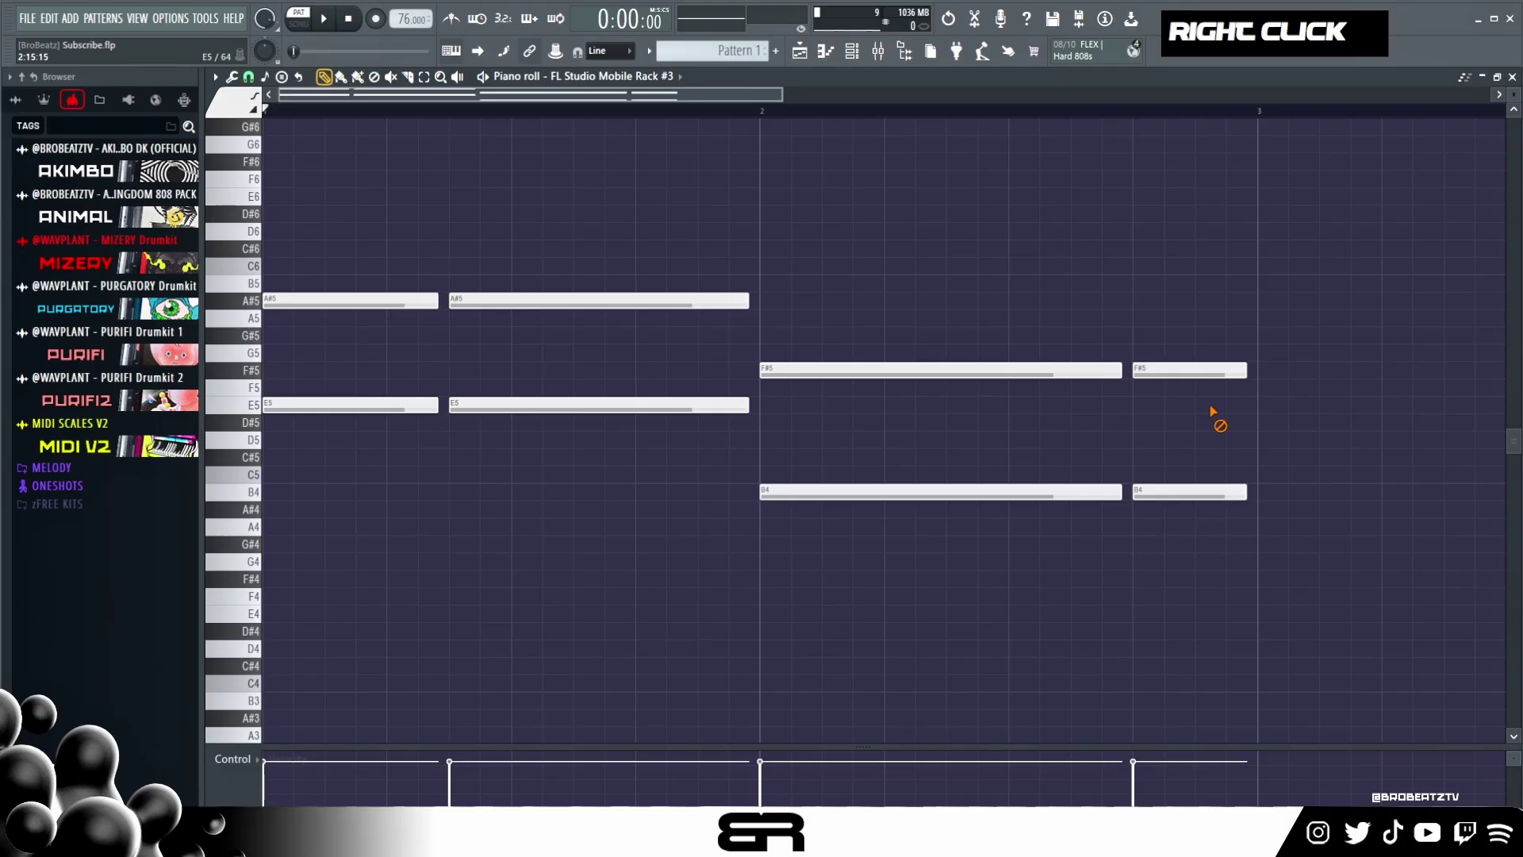
pyautogui.rightClick(1032, 370)
pyautogui.rightClick(1190, 369)
# - Delete the first A#5 and second E5 in bar 1, lower the remaining A#5 to G5, and play the result
pyautogui.rightClick(381, 301)
pyautogui.rightClick(476, 404)
pyautogui.rightClick(500, 301)
pyautogui.hotkey('ctrl', 'z')
pyautogui.moveTo(503, 305); pyautogui.dragTo(503, 365)
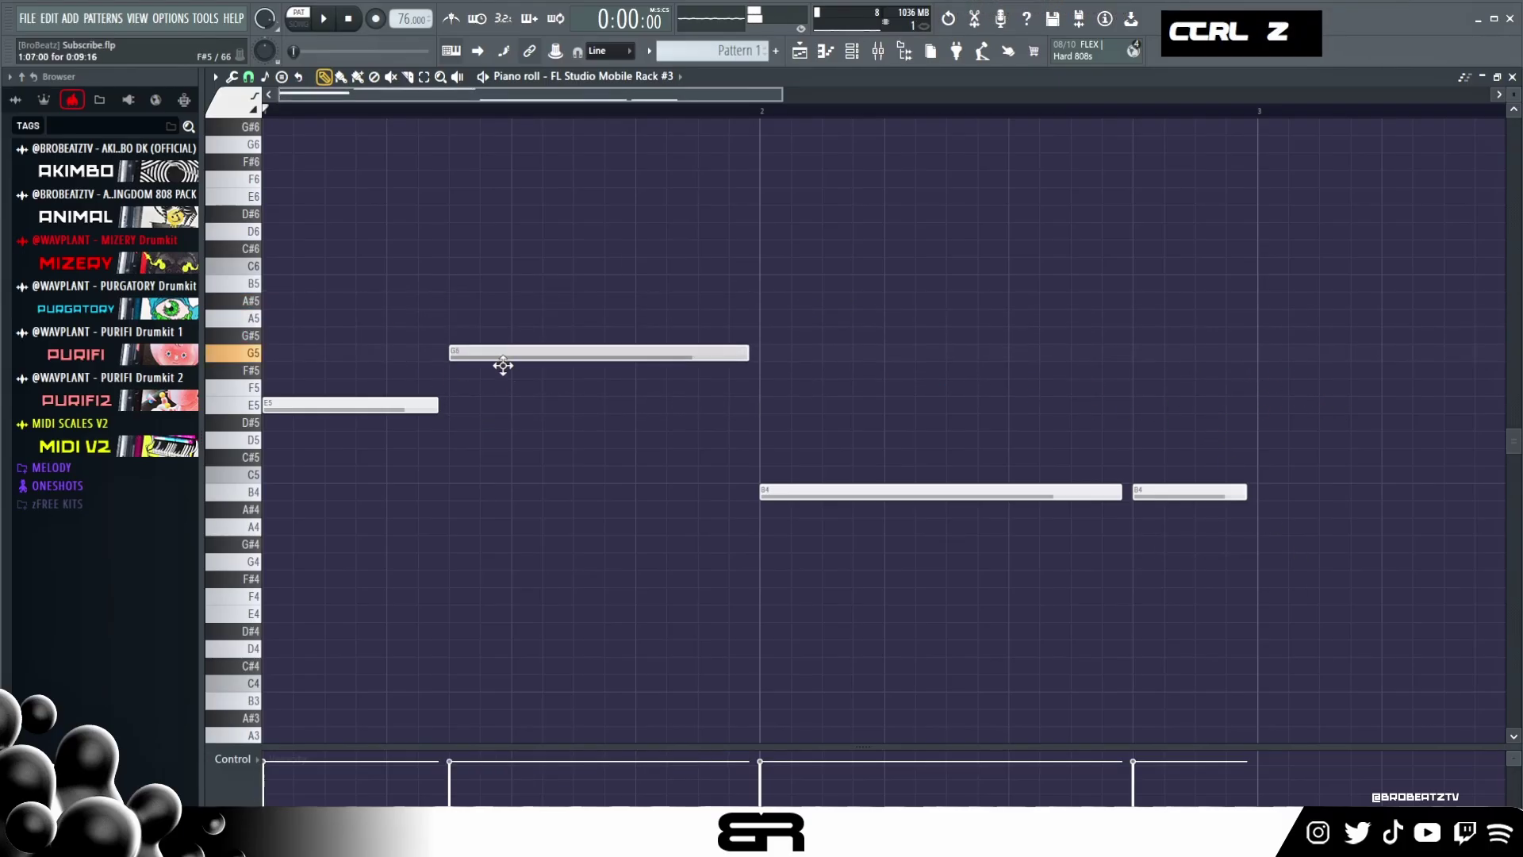
pyautogui.press('space')
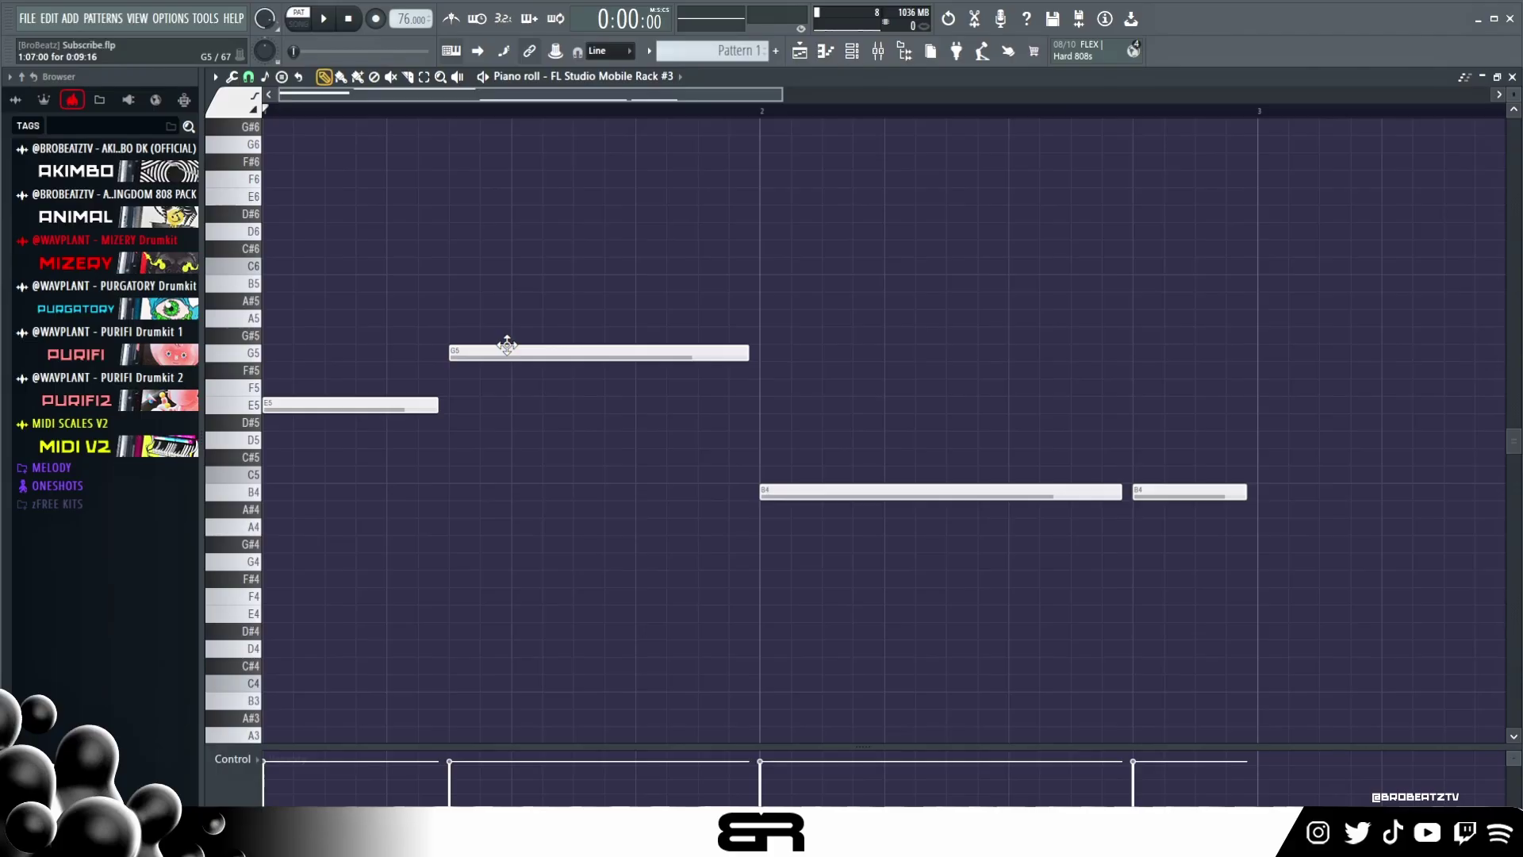
pyautogui.scroll(1, 526, 409)
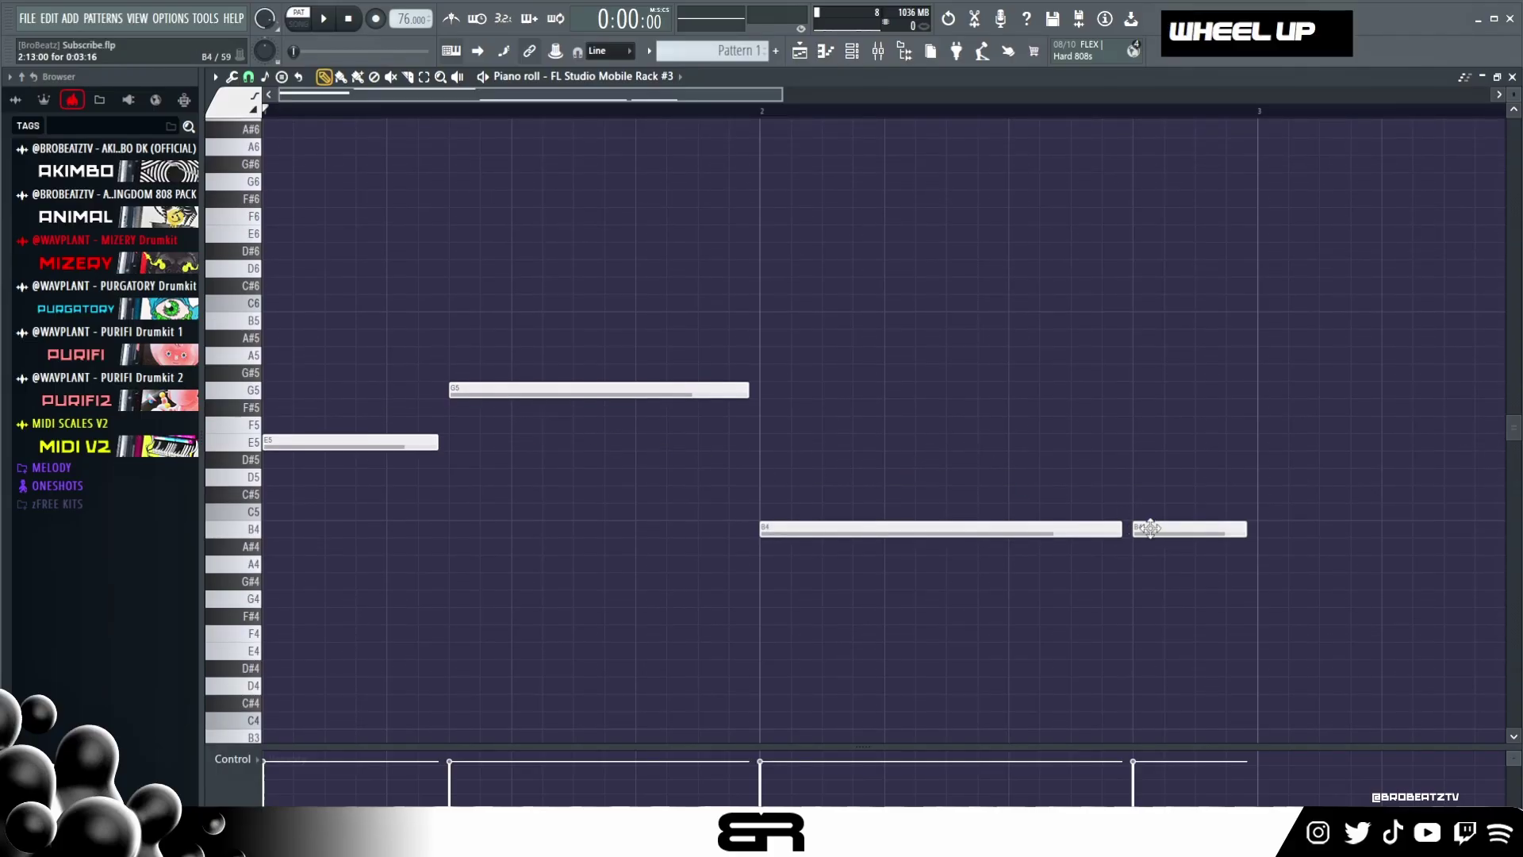
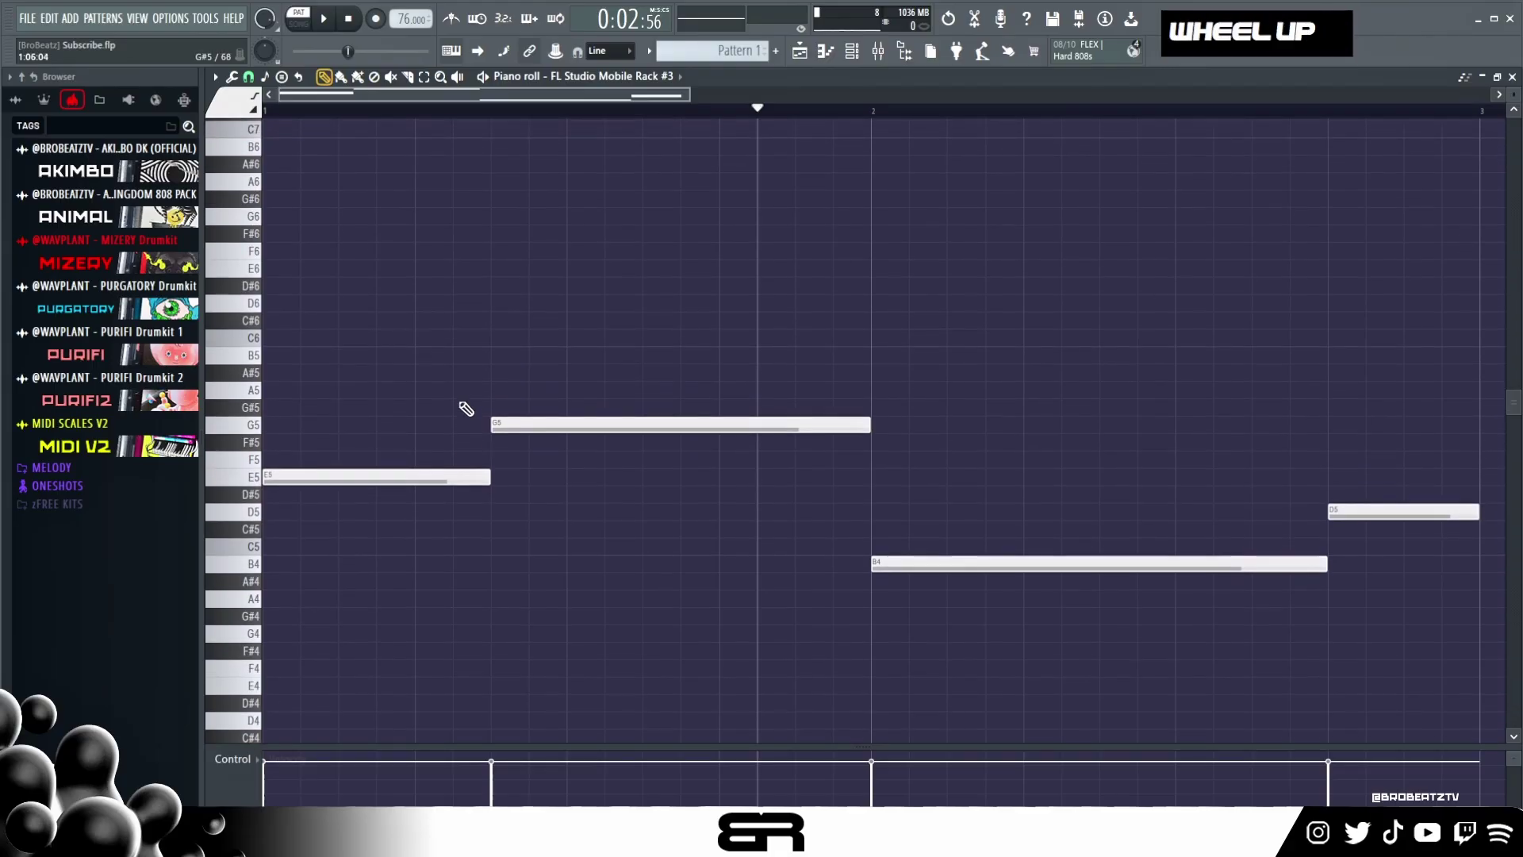
# - Copy the G5 note to the start of bar 1 and raise the copy an octave to G6
pyautogui.keyDown('ctrl'); pyautogui.click(389, 524); pyautogui.keyUp('ctrl')
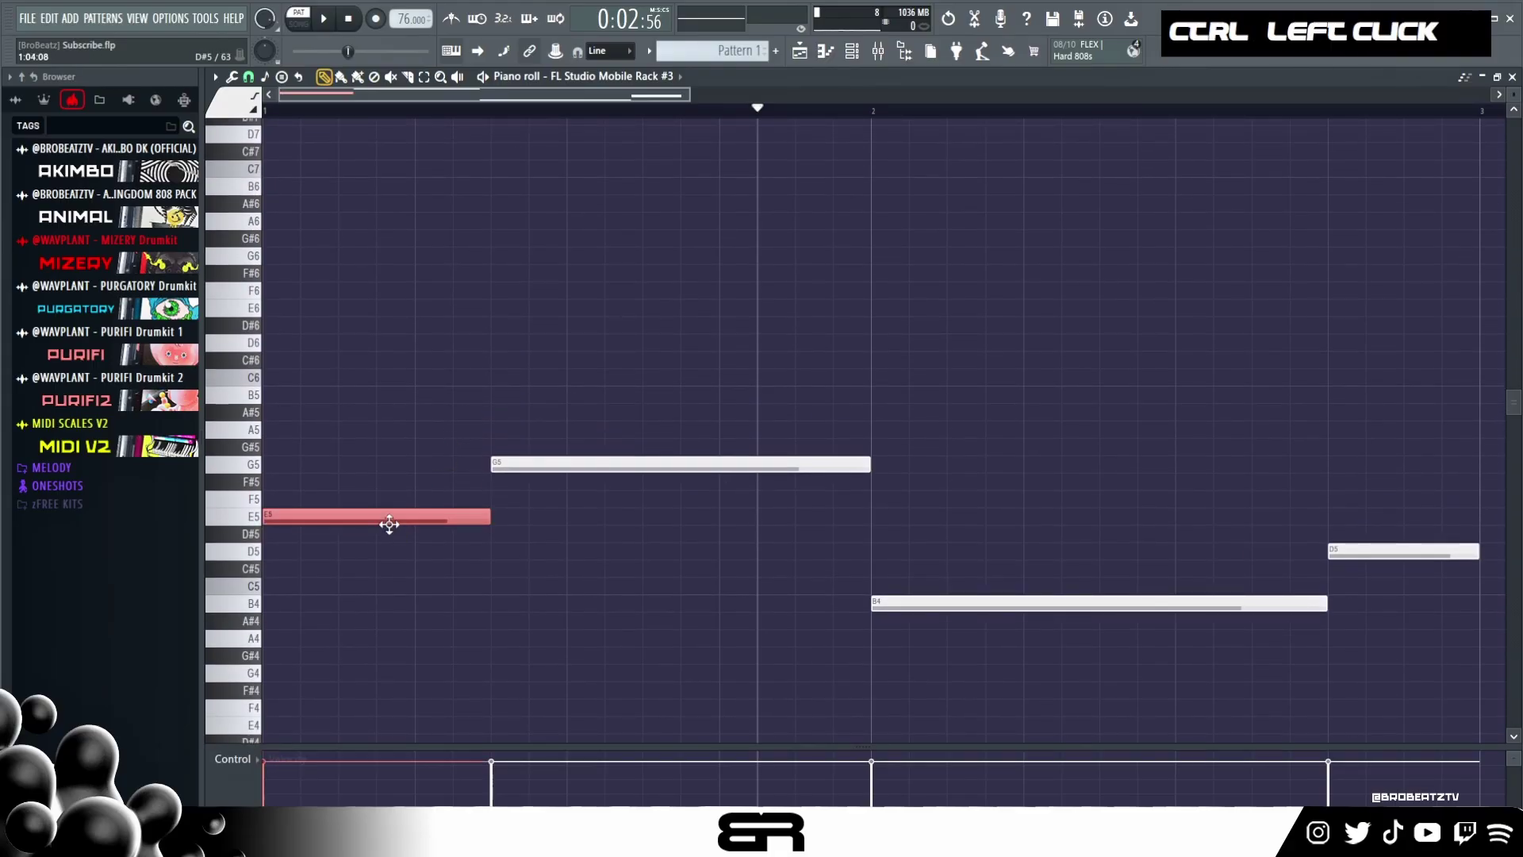
pyautogui.rightClick(558, 528)
pyautogui.keyDown('ctrl'); pyautogui.click(564, 468); pyautogui.keyUp('ctrl')
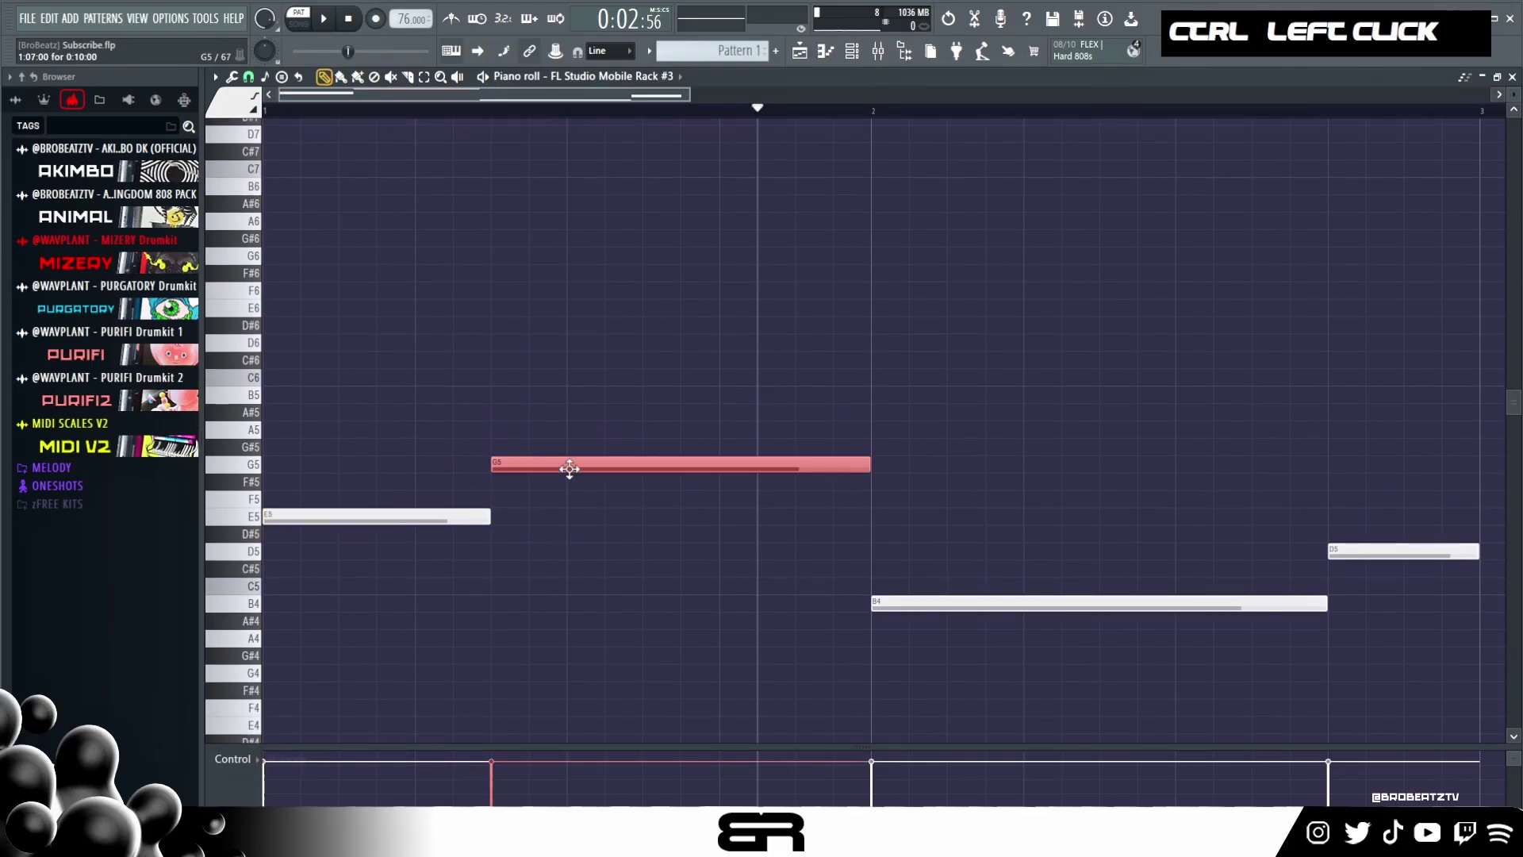
pyautogui.keyDown('shift'); pyautogui.moveTo(565, 468); pyautogui.dragTo(267, 474); pyautogui.keyUp('shift')
pyautogui.hotkey('ctrl', 'Up')
pyautogui.scroll(2, 402, 375)
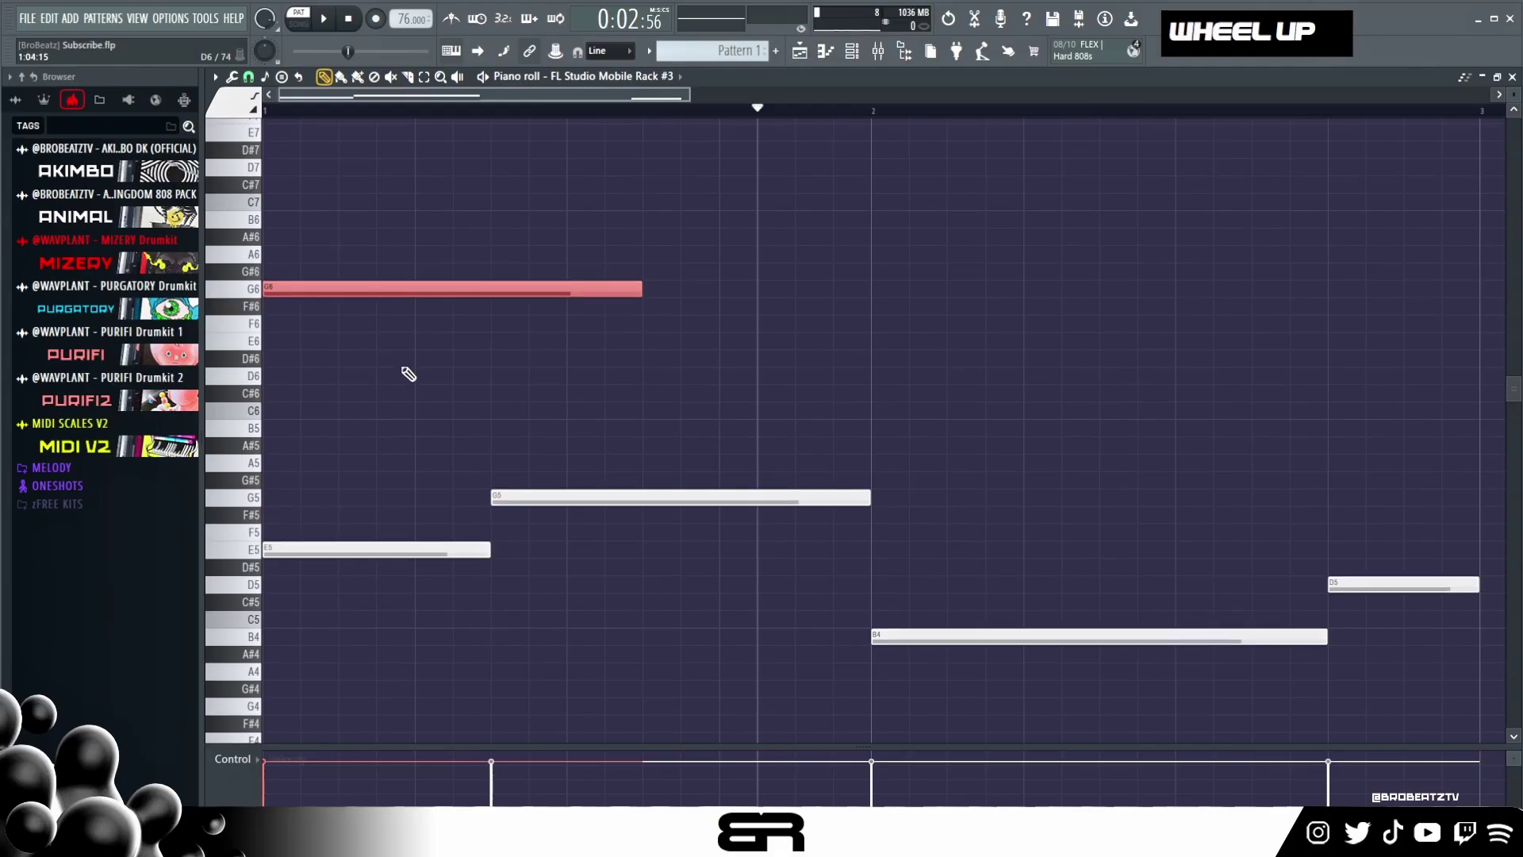
# - Stack copies of the G6 note at B6, D7 and F#7 to form a chord, and play it
pyautogui.keyDown('ctrl'); pyautogui.click(436, 321); pyautogui.keyUp('ctrl')
pyautogui.keyDown('ctrl'); pyautogui.click(363, 291); pyautogui.keyUp('ctrl')
pyautogui.keyDown('shift'); pyautogui.moveTo(363, 291); pyautogui.dragTo(313, 136); pyautogui.keyUp('shift')
pyautogui.scroll(2, 332, 165)
pyautogui.press('space')
pyautogui.press('space')
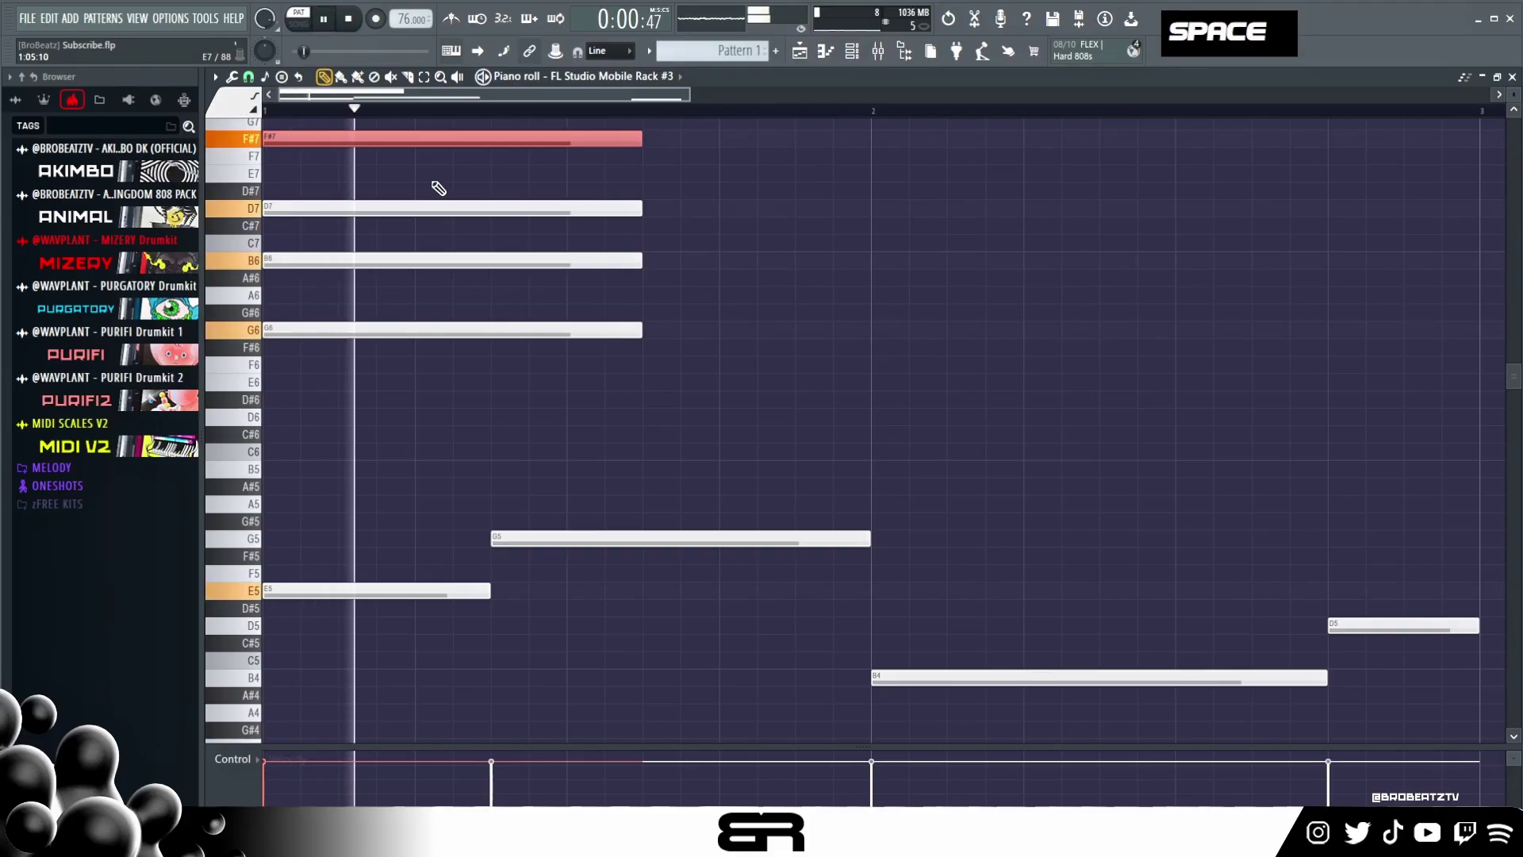
pyautogui.press('space')
pyautogui.press('space')
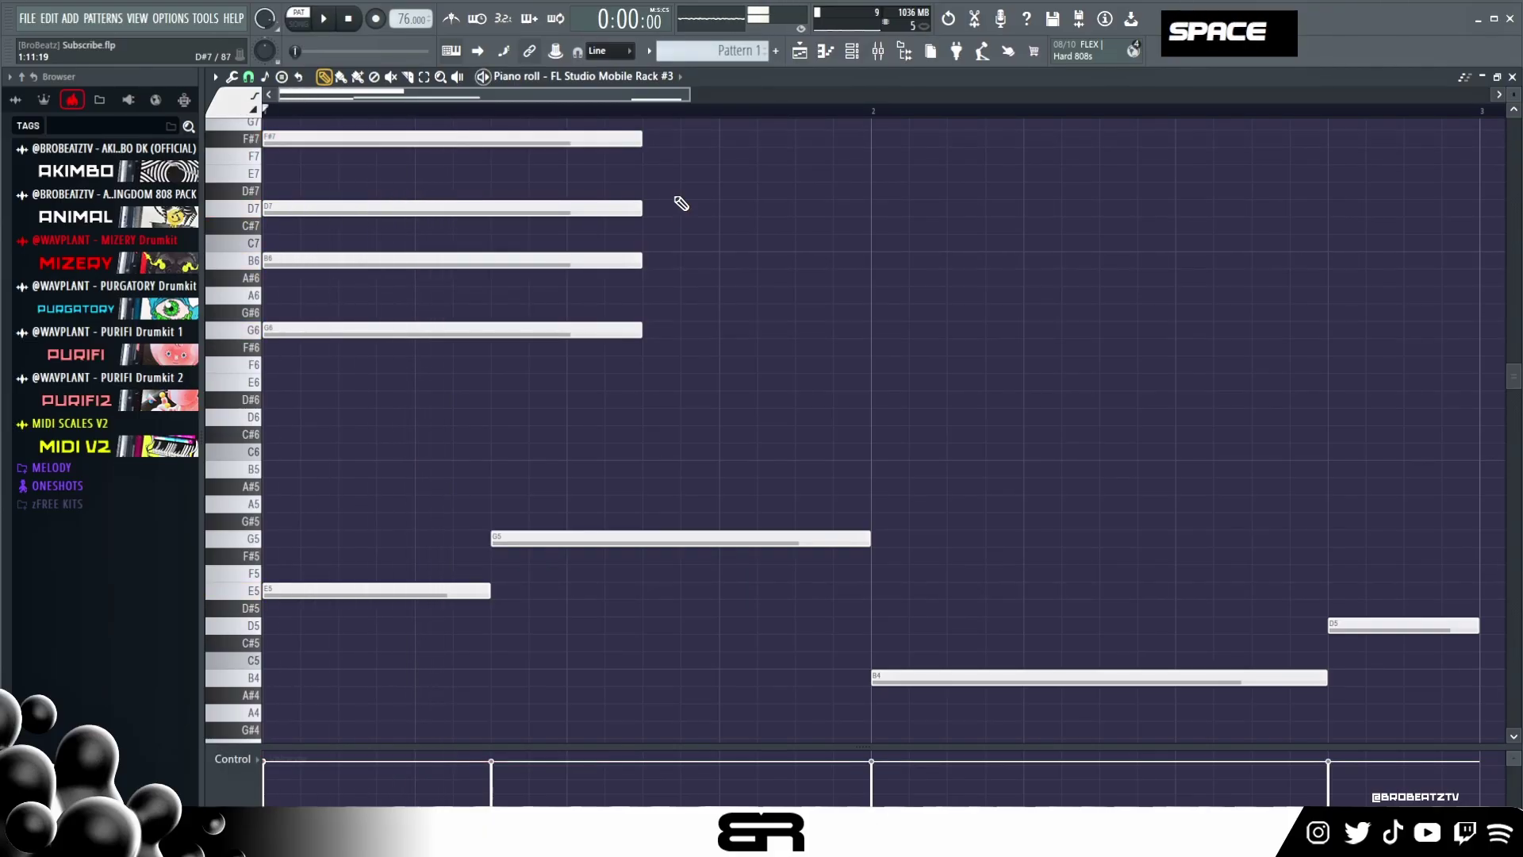
# - Transpose all notes down one octave and play the pattern
pyautogui.hotkey('ctrl', 'a')
pyautogui.hotkey('ctrl', 'Down')
pyautogui.press('space')
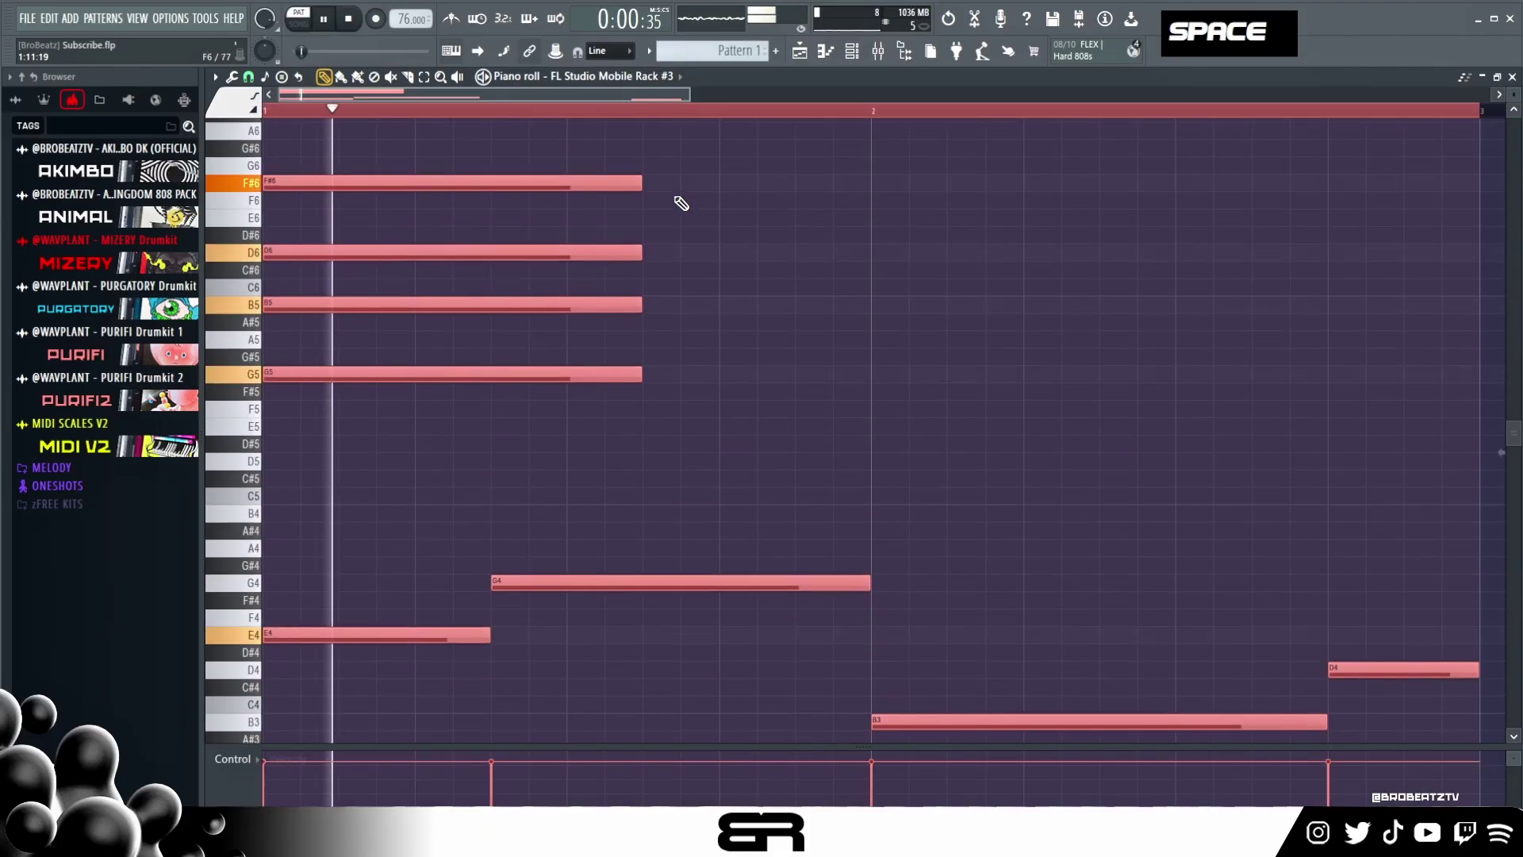
pyautogui.press('space')
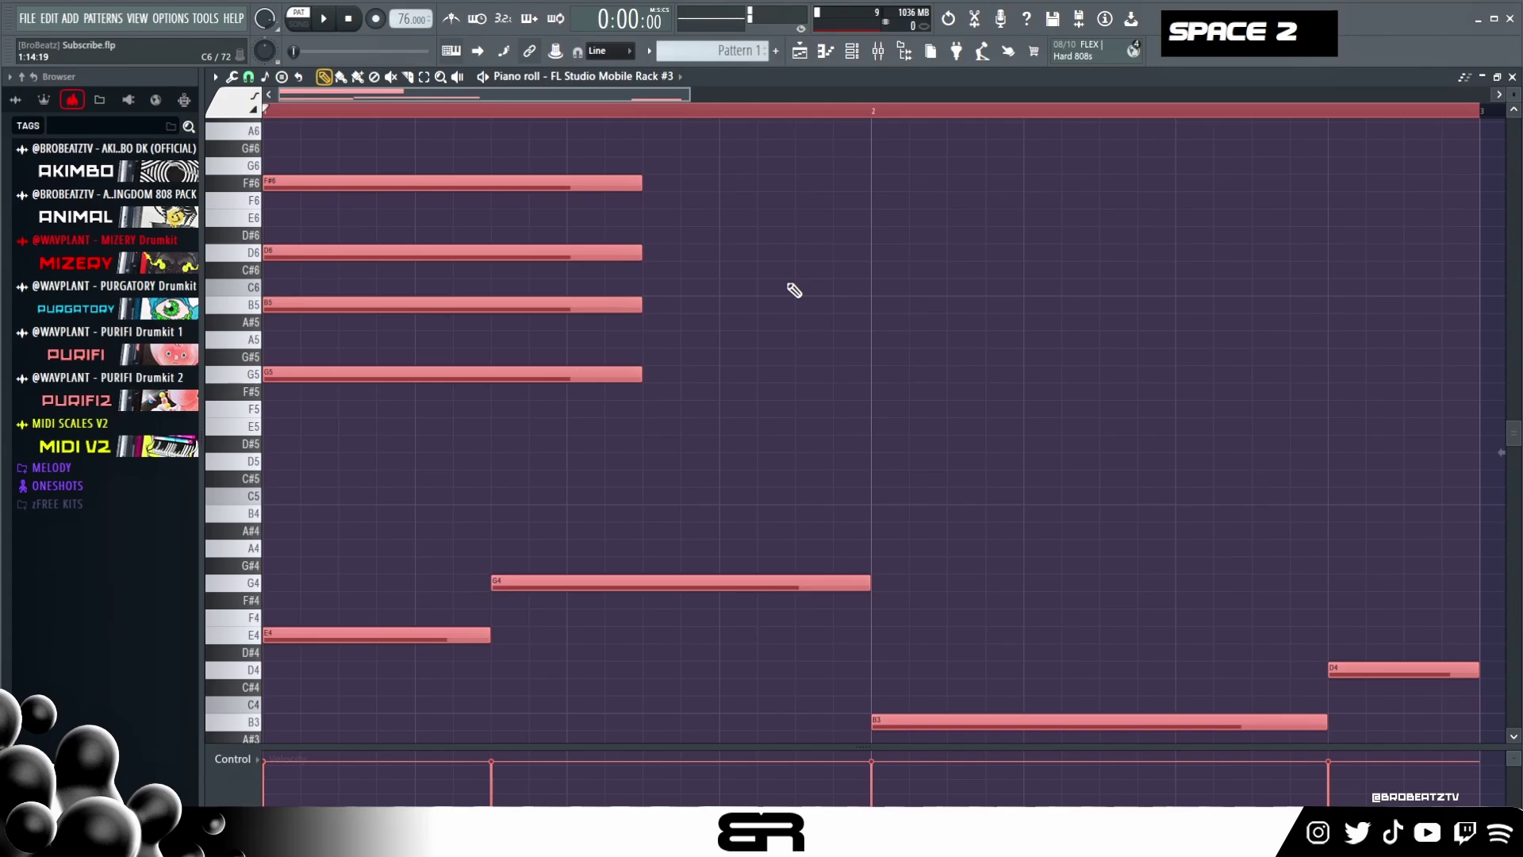
# - Shorten the four upper chord notes so they end together with the E4 bass note
pyautogui.press('ctrl')
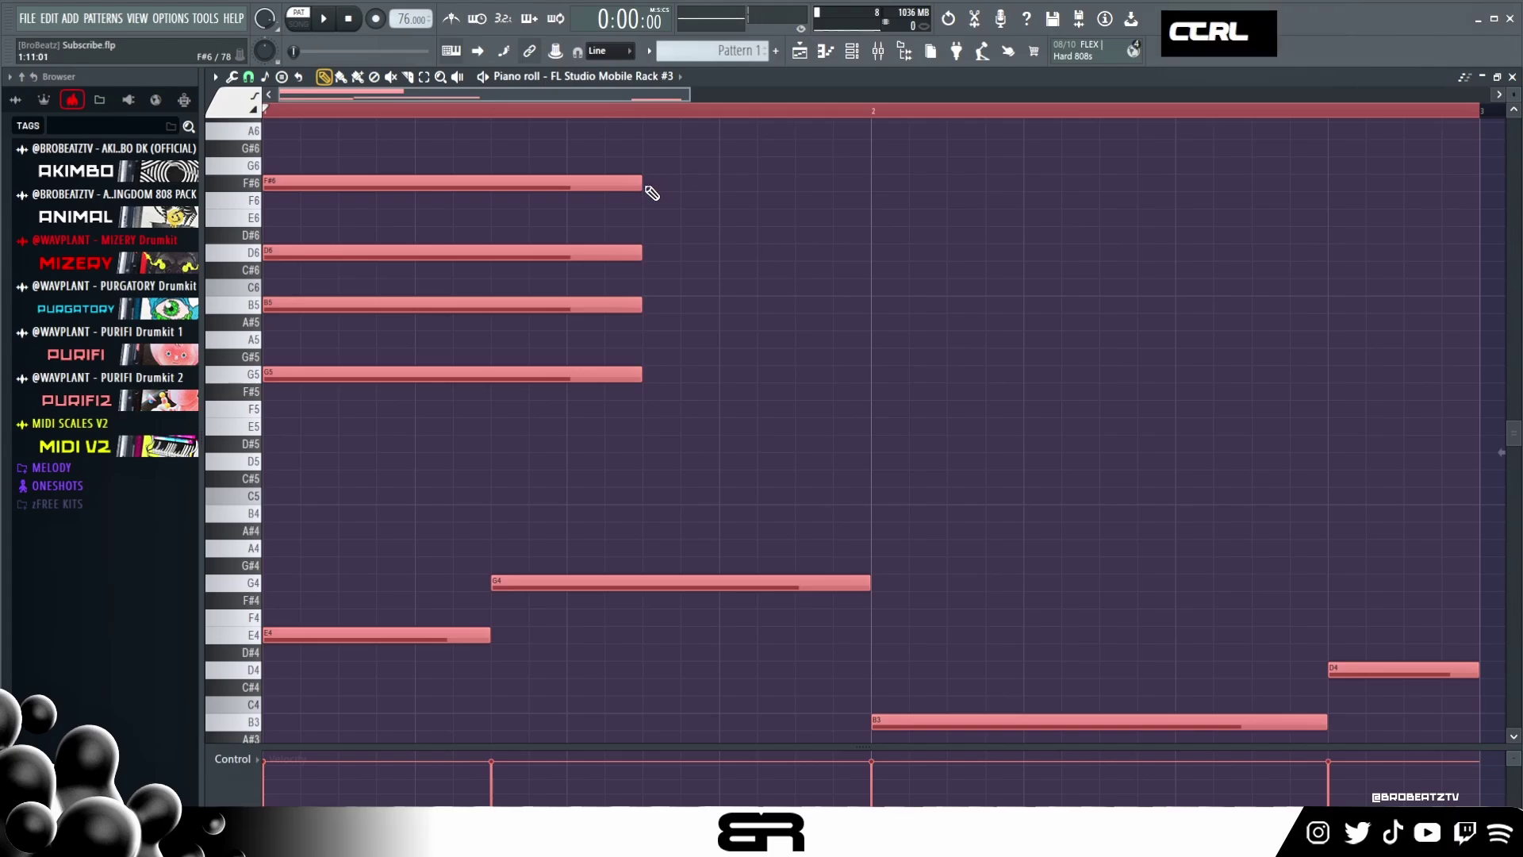
pyautogui.rightClick(651, 192)
pyautogui.moveTo(666, 159); pyautogui.dragTo(629, 389)
pyautogui.moveTo(637, 186); pyautogui.dragTo(496, 226)
# - Add A5 and A#5 notes at the start of the G4 bass note and play them together
pyautogui.rightClick(641, 288)
pyautogui.moveTo(418, 302)
pyautogui.mouseDown()
pyautogui.moveTo(659, 330)
pyautogui.moveTo(631, 328)
pyautogui.moveTo(634, 344)
pyautogui.mouseUp()
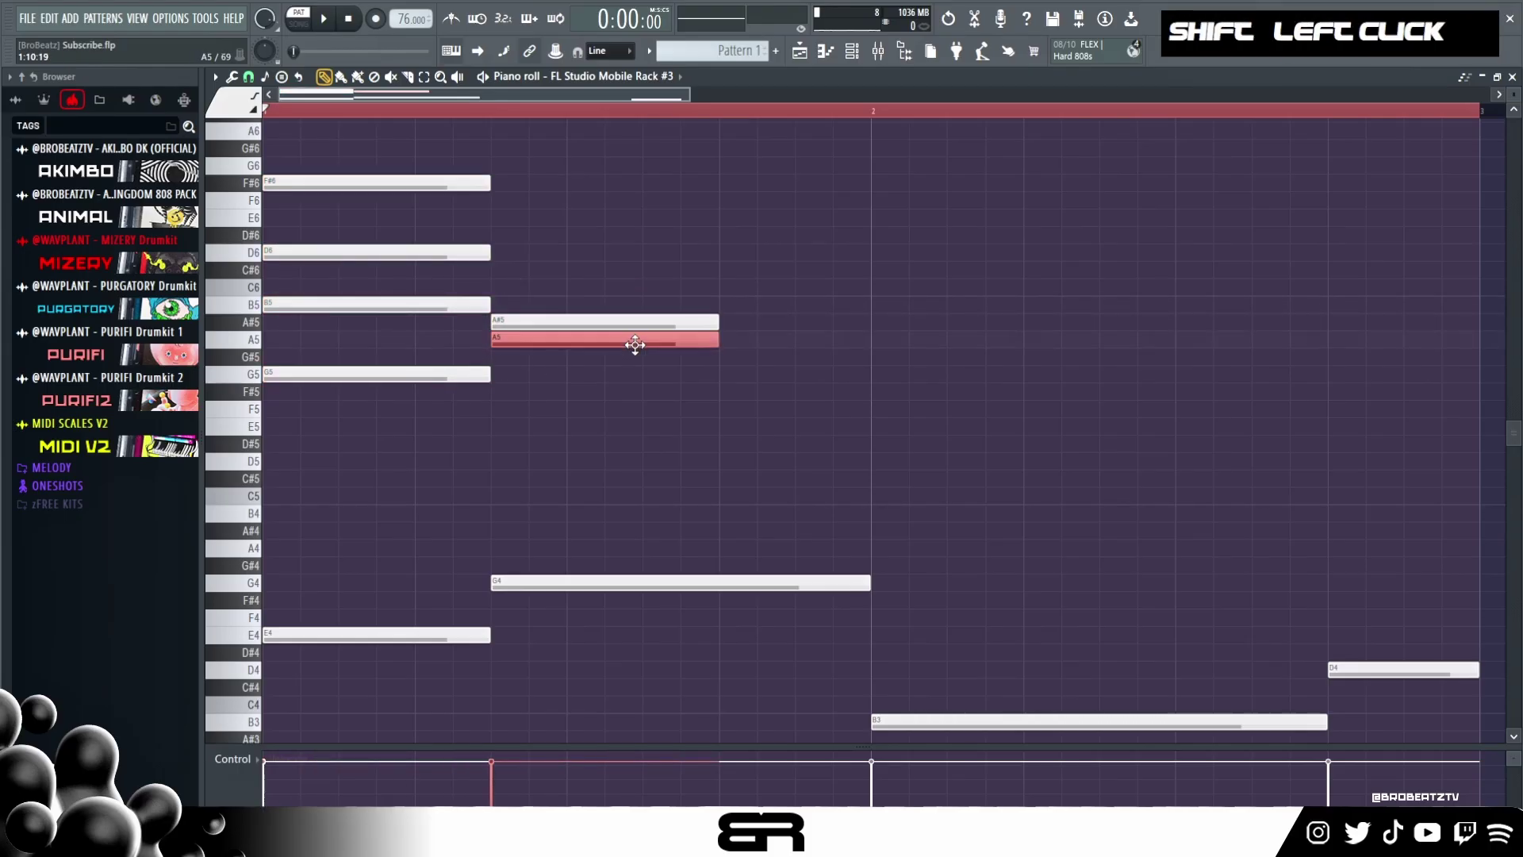
pyautogui.press('space')
pyautogui.rightClick(711, 403)
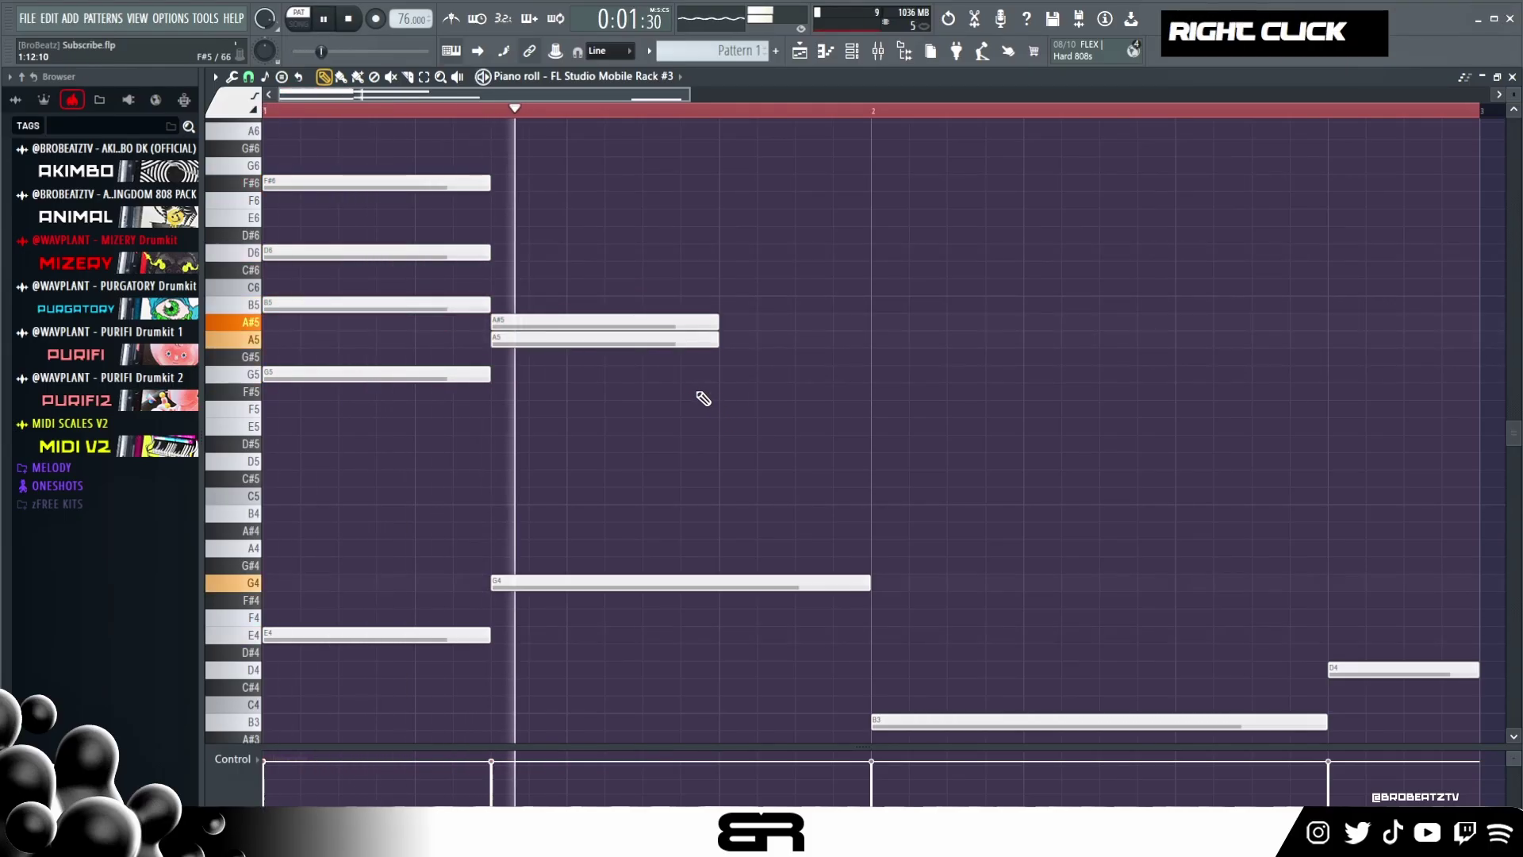
pyautogui.press('space')
# - Stack D6 and E6 notes onto the chord above the G4 bass note and play it
pyautogui.click(500, 252)
pyautogui.moveTo(500, 253); pyautogui.dragTo(501, 212)
pyautogui.press('space')
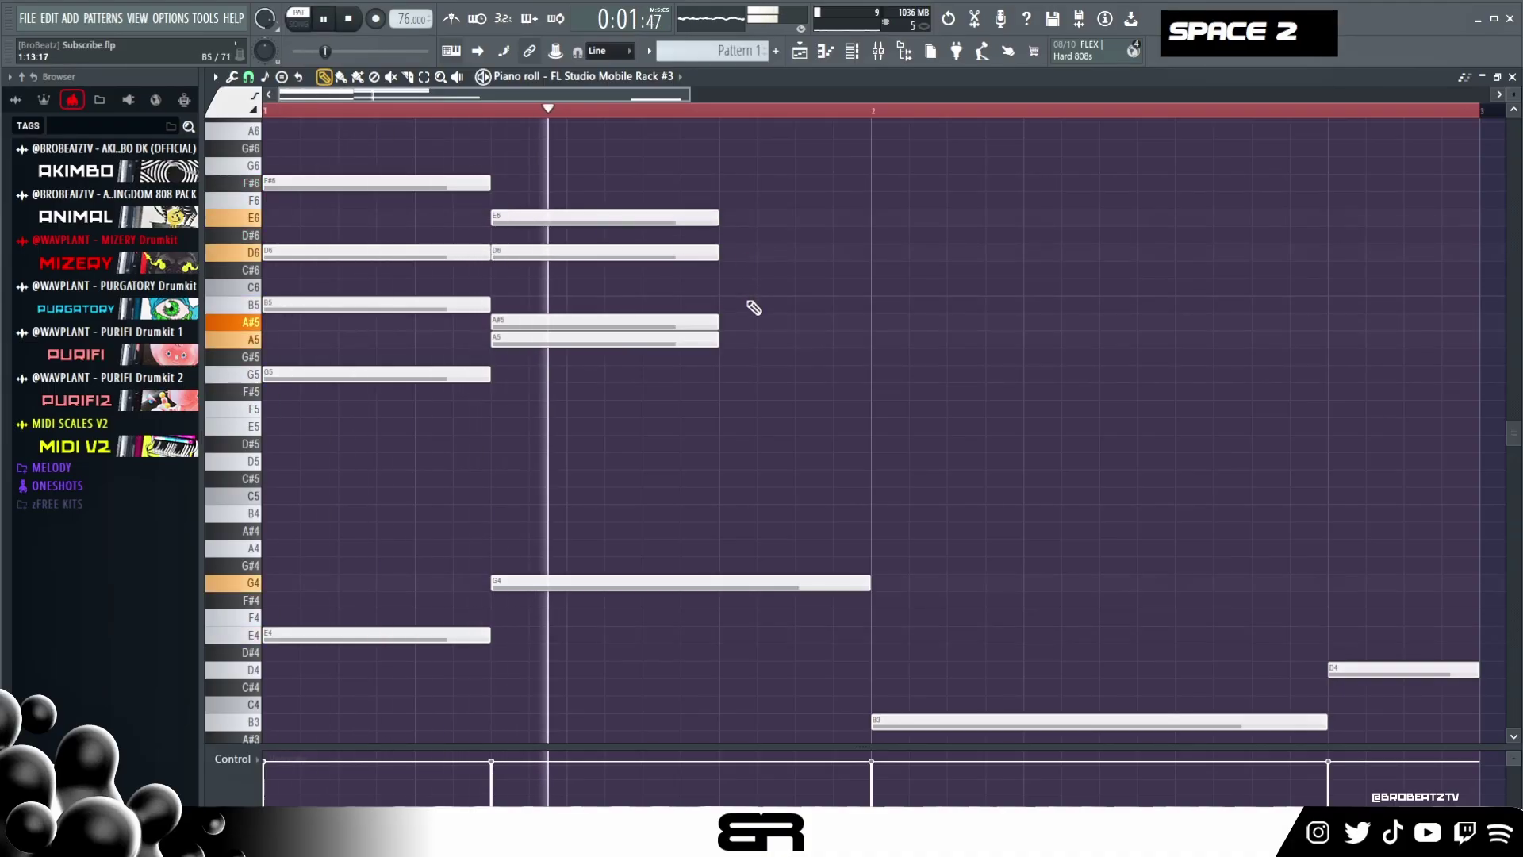
pyautogui.press('space')
# - Extend the chord to the end of the G4 bass note and copy it to the start of bar 2
pyautogui.moveTo(717, 193); pyautogui.dragTo(684, 356)
pyautogui.moveTo(719, 251); pyautogui.dragTo(998, 352)
pyautogui.rightClick(913, 282)
pyautogui.moveTo(694, 100); pyautogui.dragTo(864, 126)
pyautogui.rightClick(918, 280)
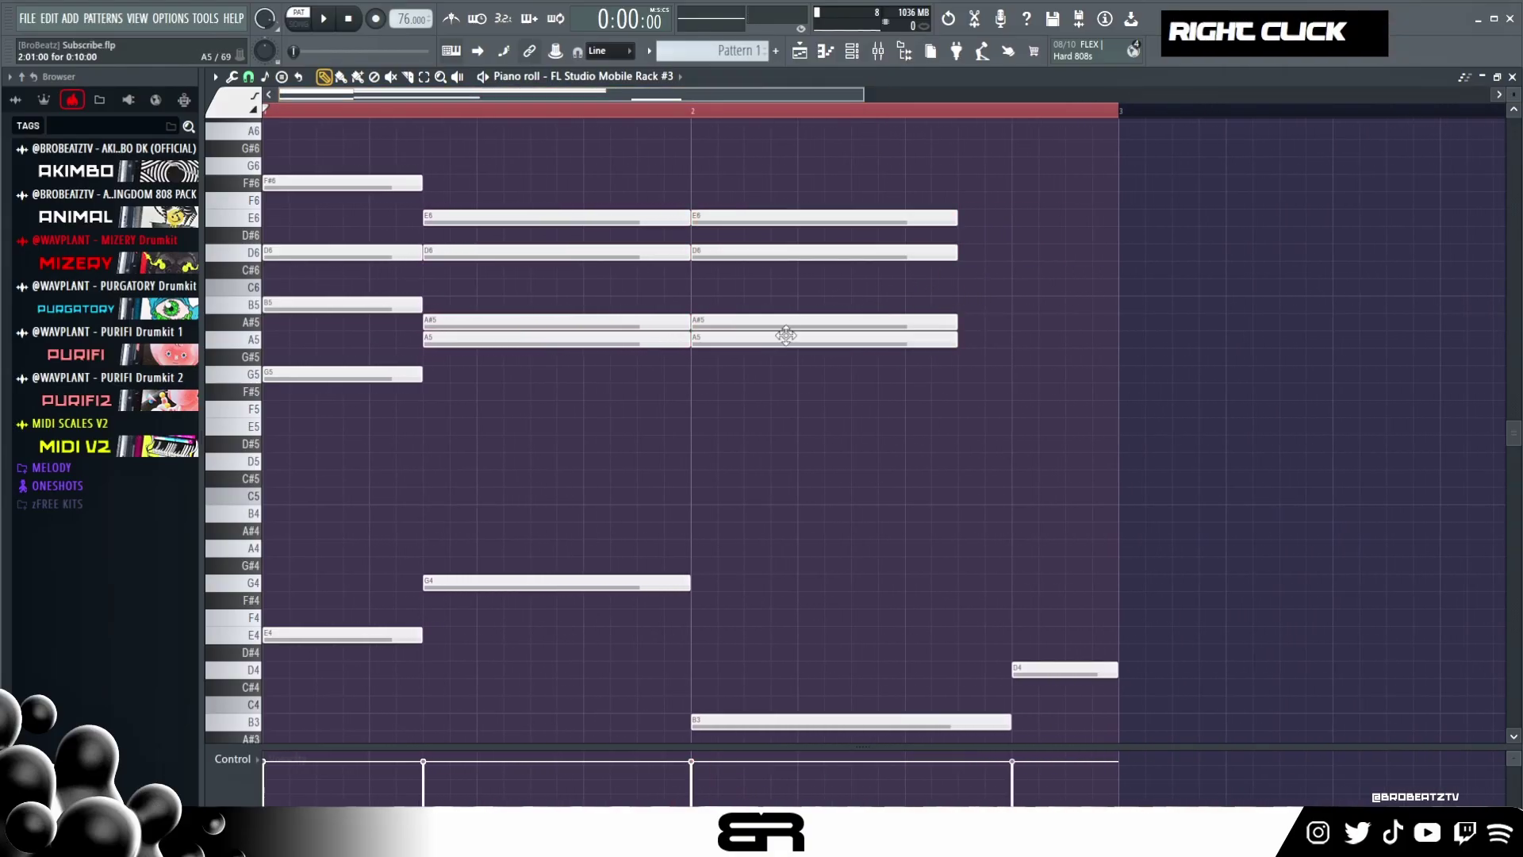
# - Lower the A#5 note of the bar 2 chord to F#5 and audition the three chords
pyautogui.moveTo(765, 325); pyautogui.dragTo(769, 404)
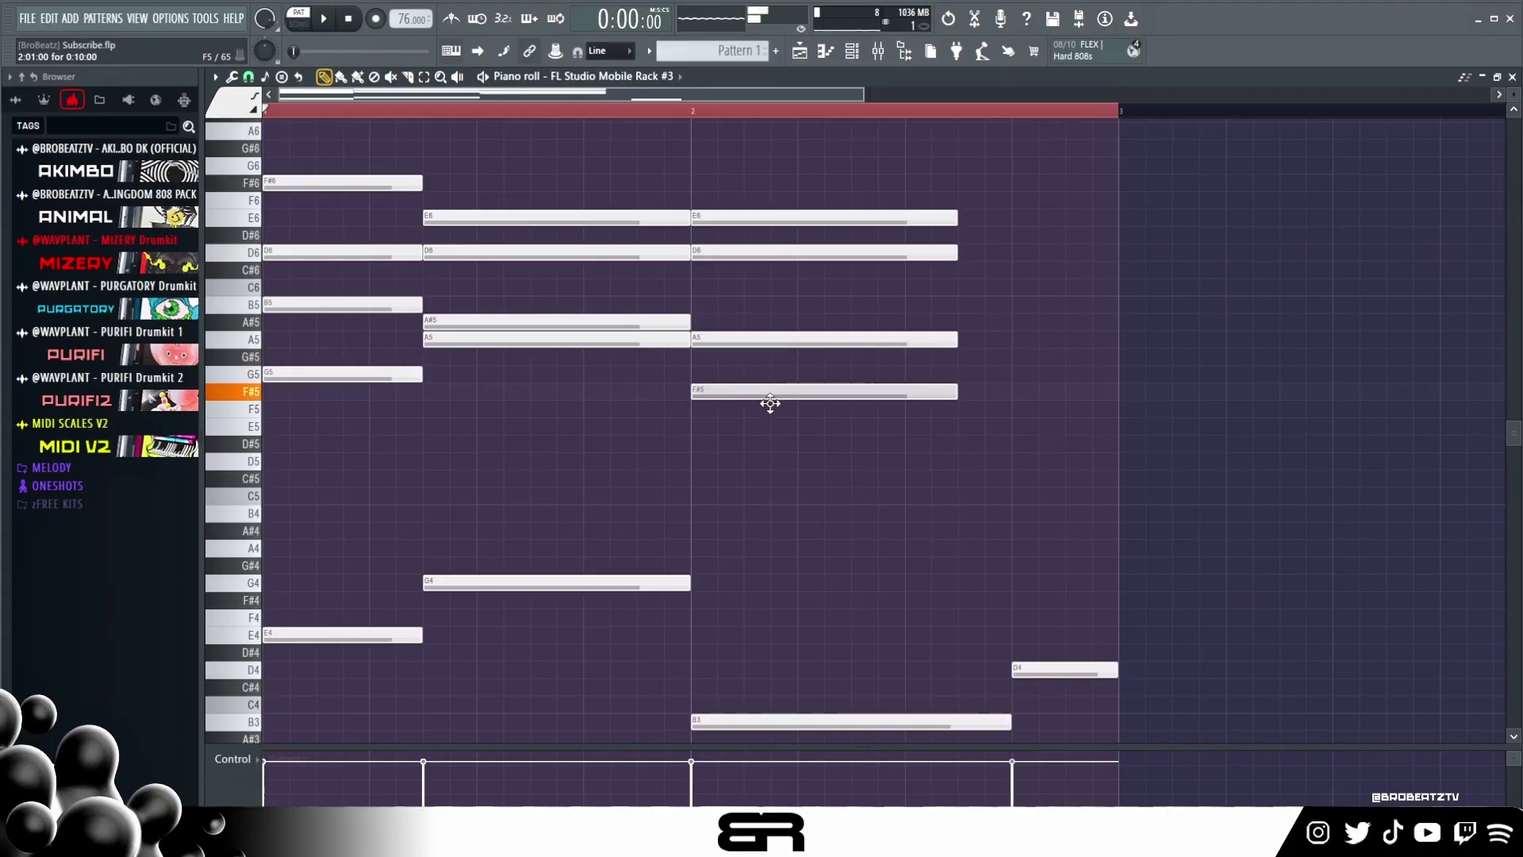
pyautogui.keyDown('alt'); pyautogui.rightClick(766, 322); pyautogui.keyUp('alt')
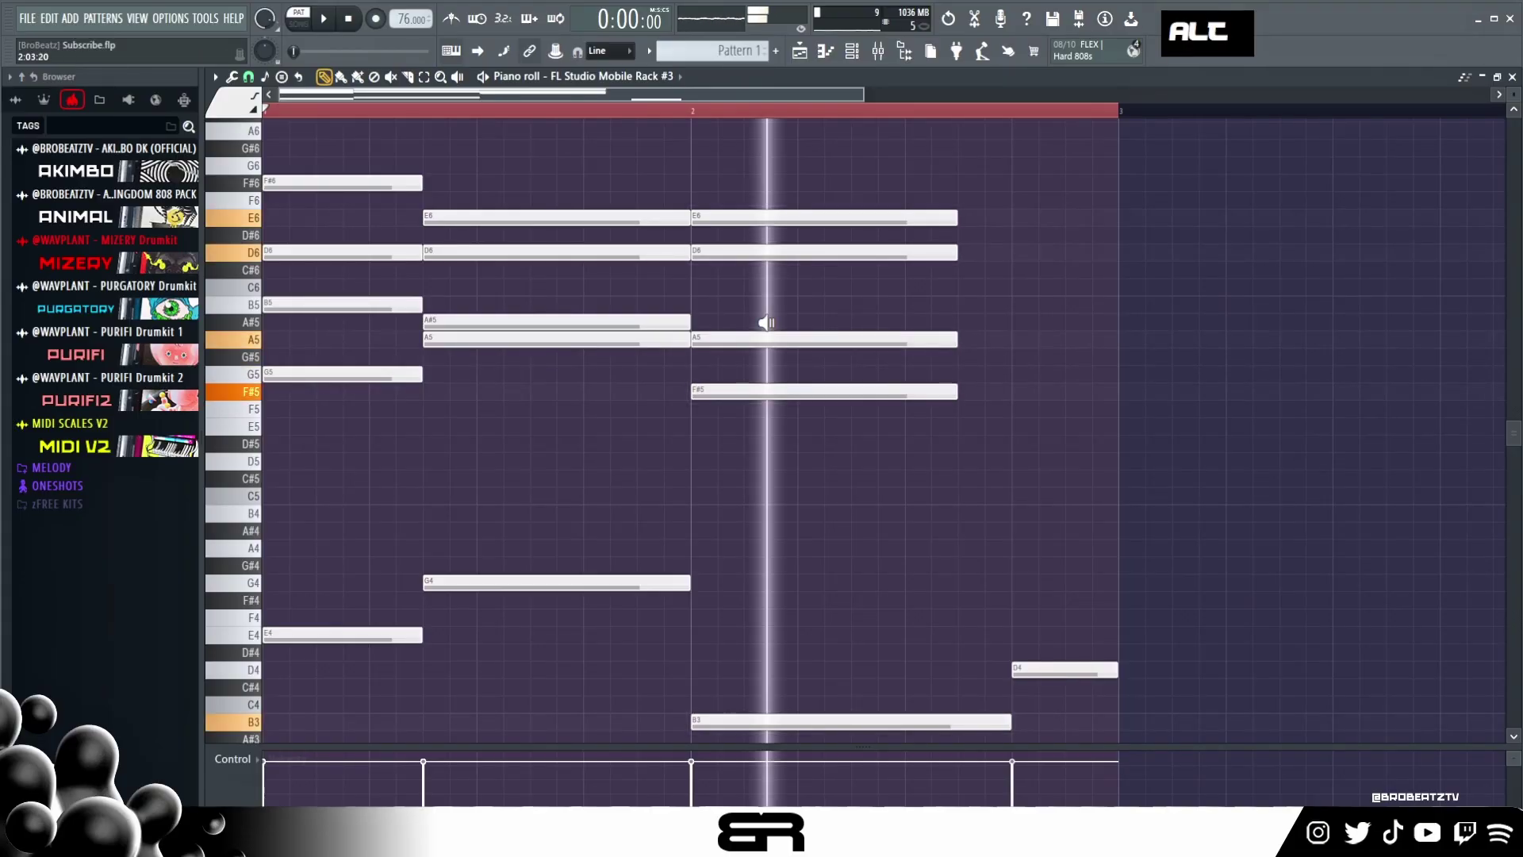
pyautogui.keyDown('alt'); pyautogui.rightClick(350, 253); pyautogui.keyUp('alt')
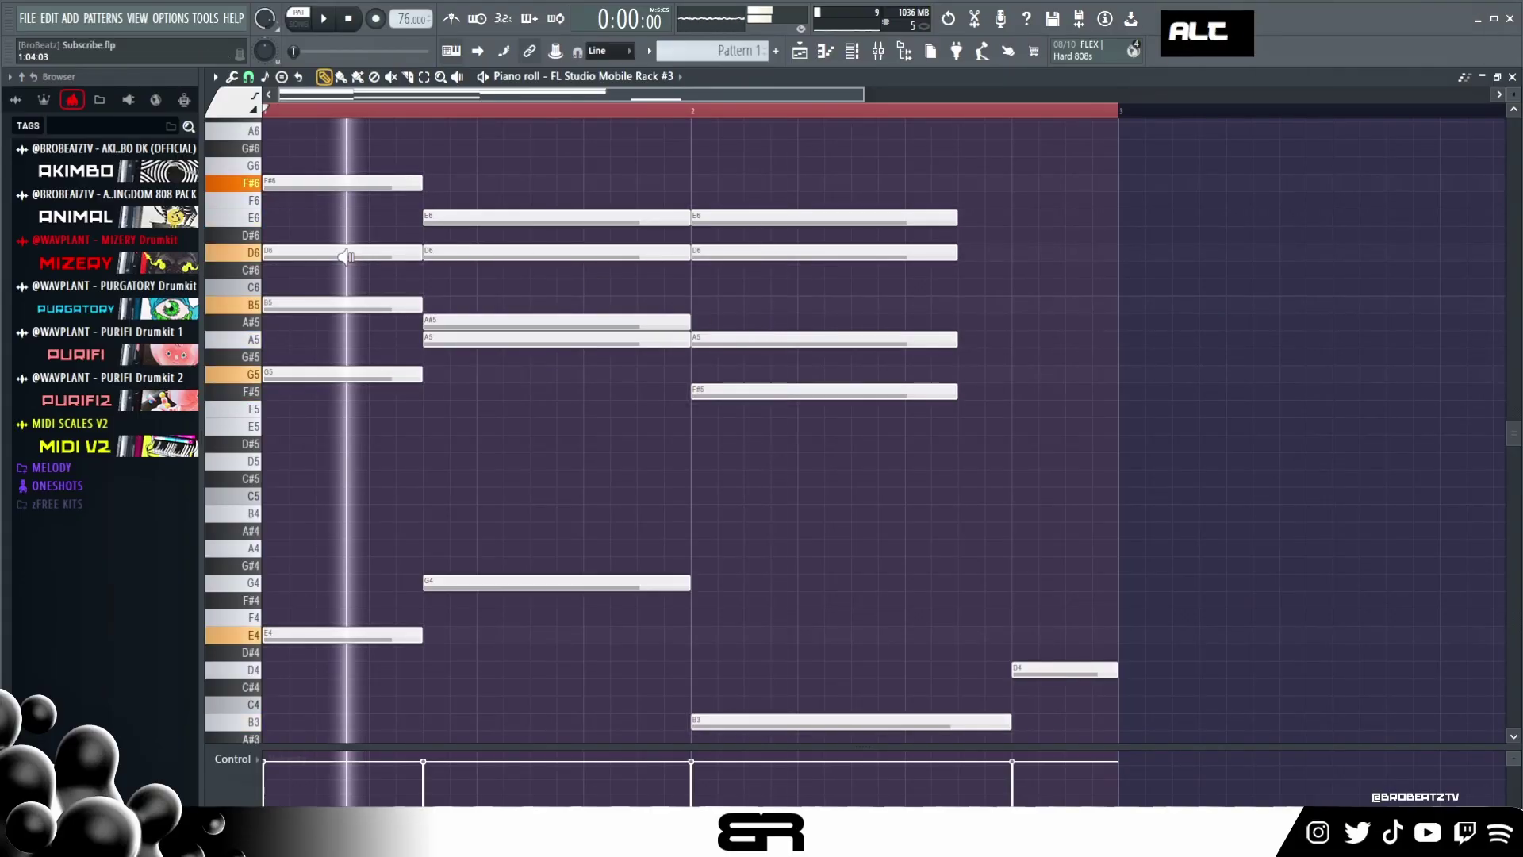
pyautogui.keyDown('alt'); pyautogui.rightClick(553, 269); pyautogui.keyUp('alt')
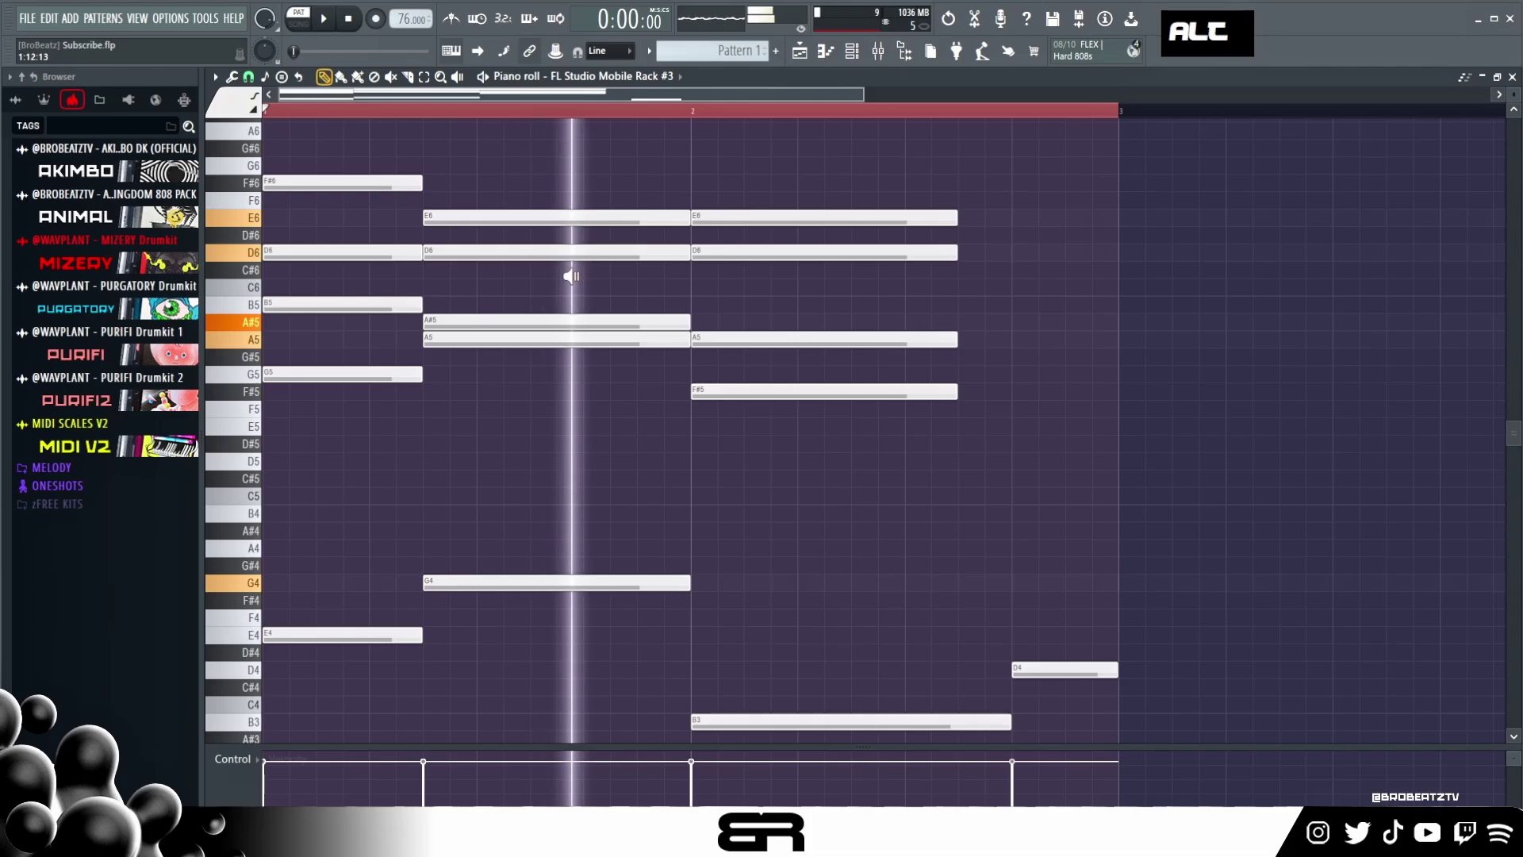
pyautogui.keyDown('alt'); pyautogui.rightClick(768, 301); pyautogui.keyUp('alt')
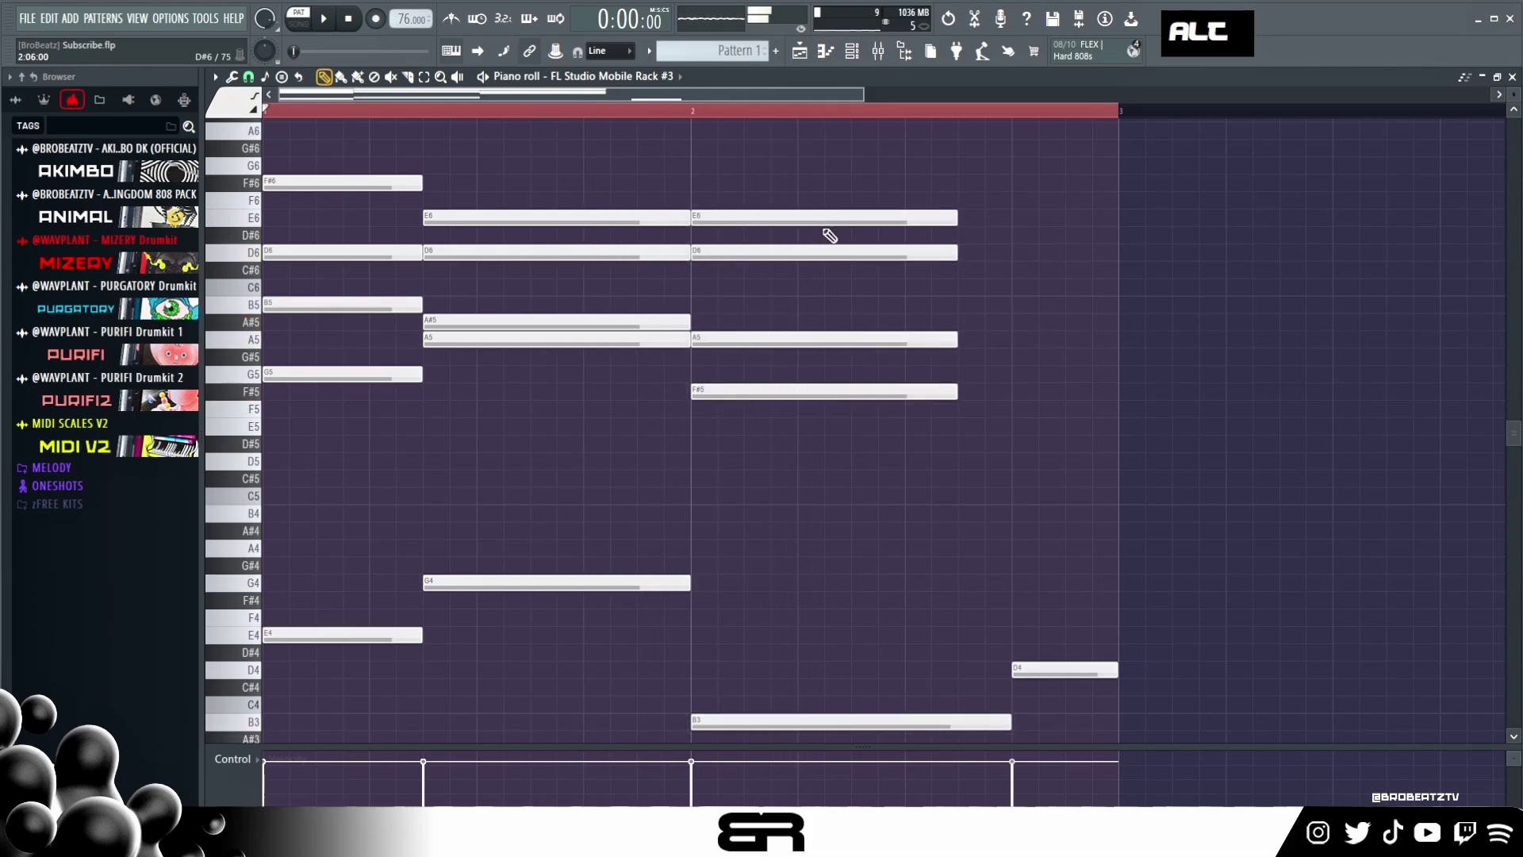
# - Copy the bar 2 chord to the start of the D4 bass note and lower its D6 note to C#6
pyautogui.keyDown('ctrl'); pyautogui.moveTo(797, 158); pyautogui.dragTo(817, 460); pyautogui.keyUp('ctrl')
pyautogui.keyDown('shift'); pyautogui.moveTo(775, 397); pyautogui.dragTo(1095, 394); pyautogui.keyUp('shift')
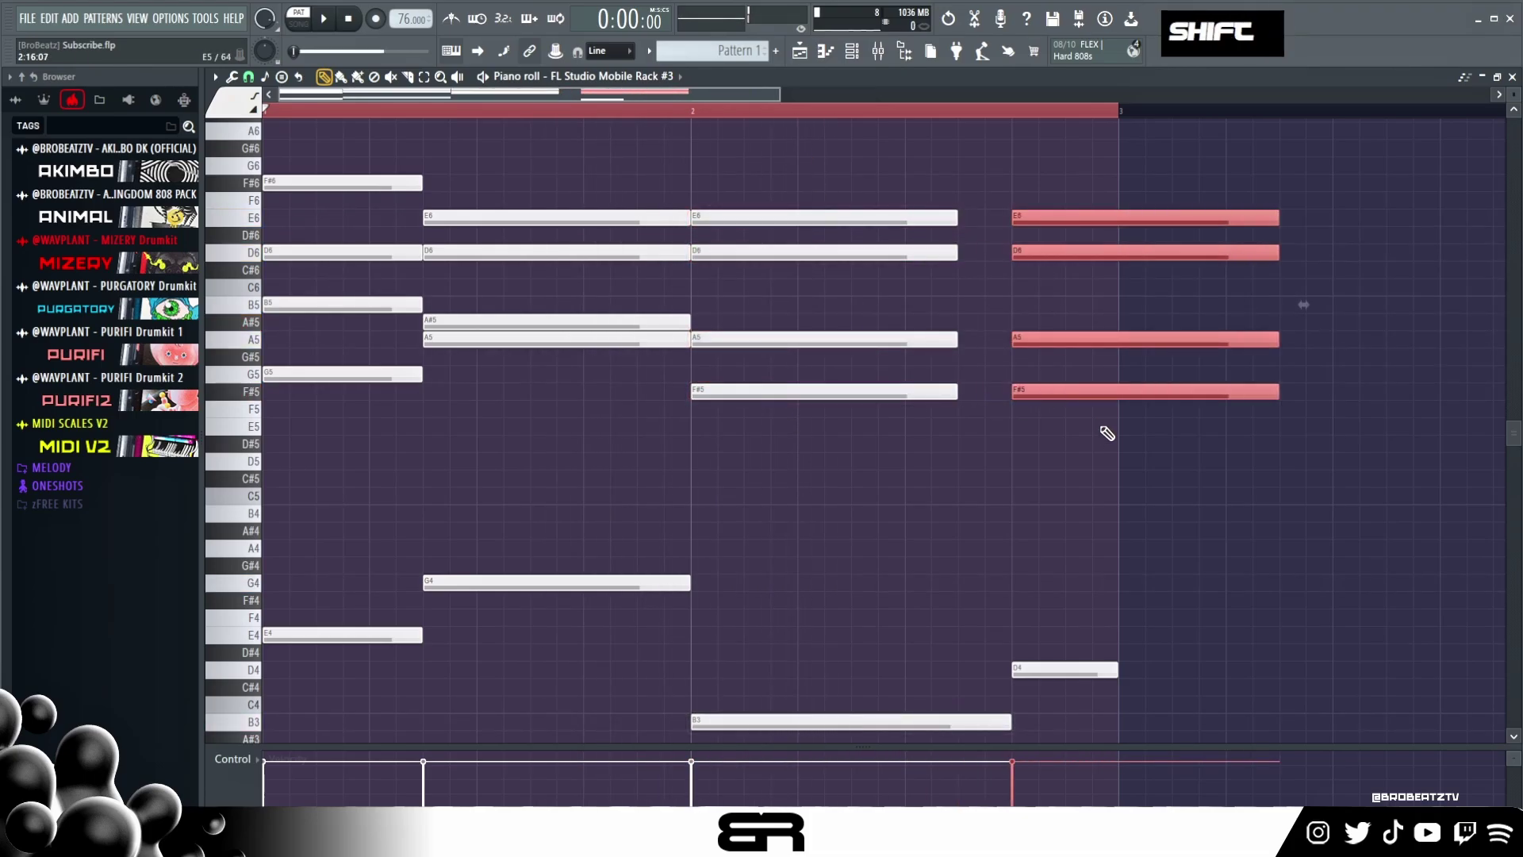
pyautogui.rightClick(1105, 431)
pyautogui.moveTo(1036, 258); pyautogui.dragTo(1040, 283)
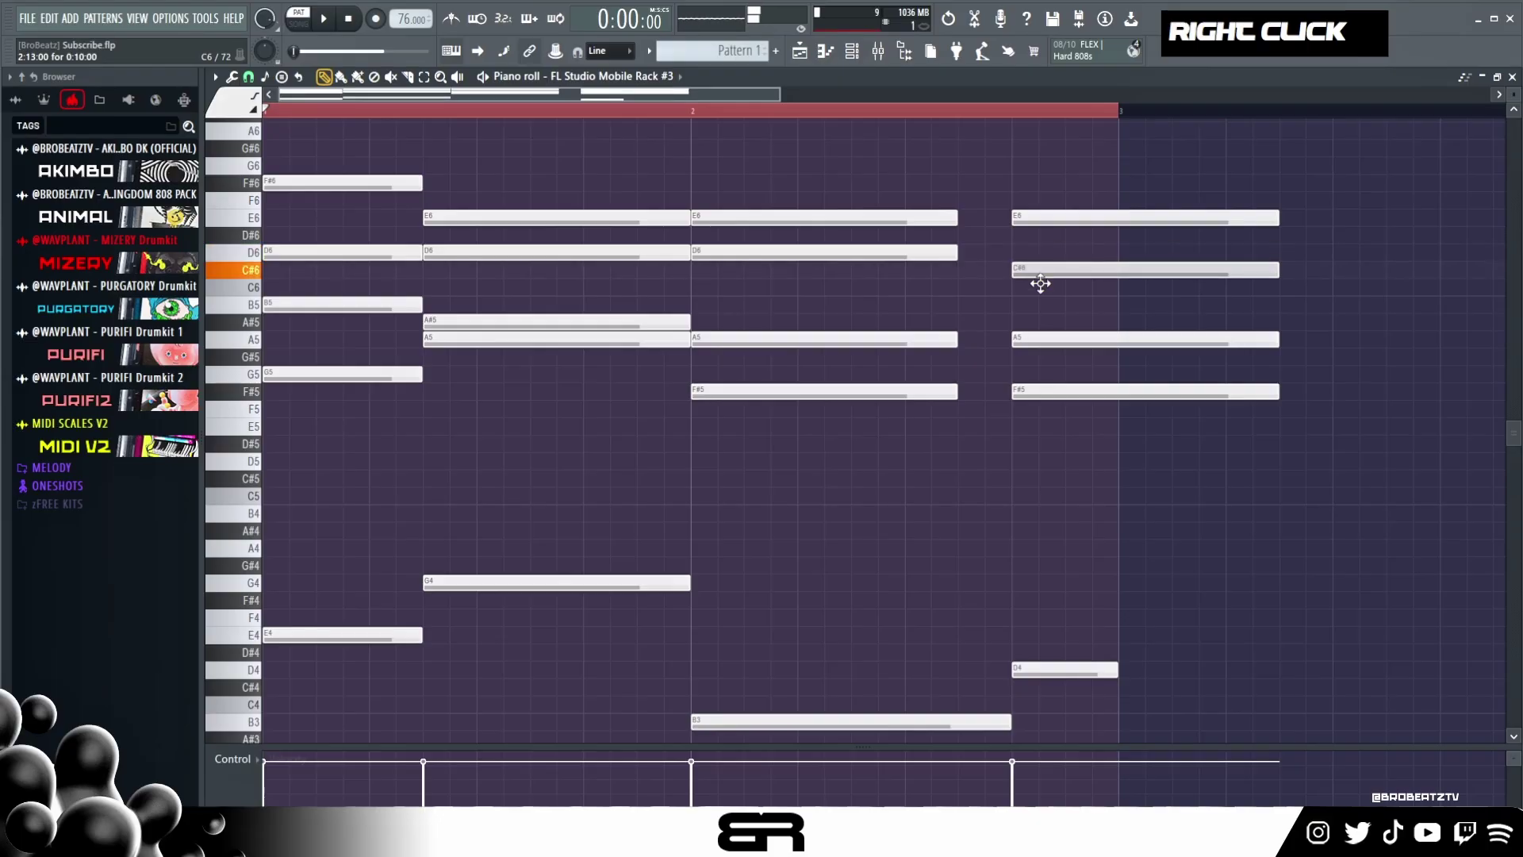
pyautogui.keyDown('alt'); pyautogui.rightClick(1046, 283); pyautogui.keyUp('alt')
# - Trim the last chord to end with the D4 bass note and extend the bar 2 chord to meet it
pyautogui.keyDown('ctrl'); pyautogui.moveTo(1064, 255); pyautogui.dragTo(1119, 252); pyautogui.keyUp('ctrl')
pyautogui.keyDown('ctrl'); pyautogui.moveTo(984, 202); pyautogui.dragTo(1014, 397); pyautogui.keyUp('ctrl')
pyautogui.rightClick(995, 455)
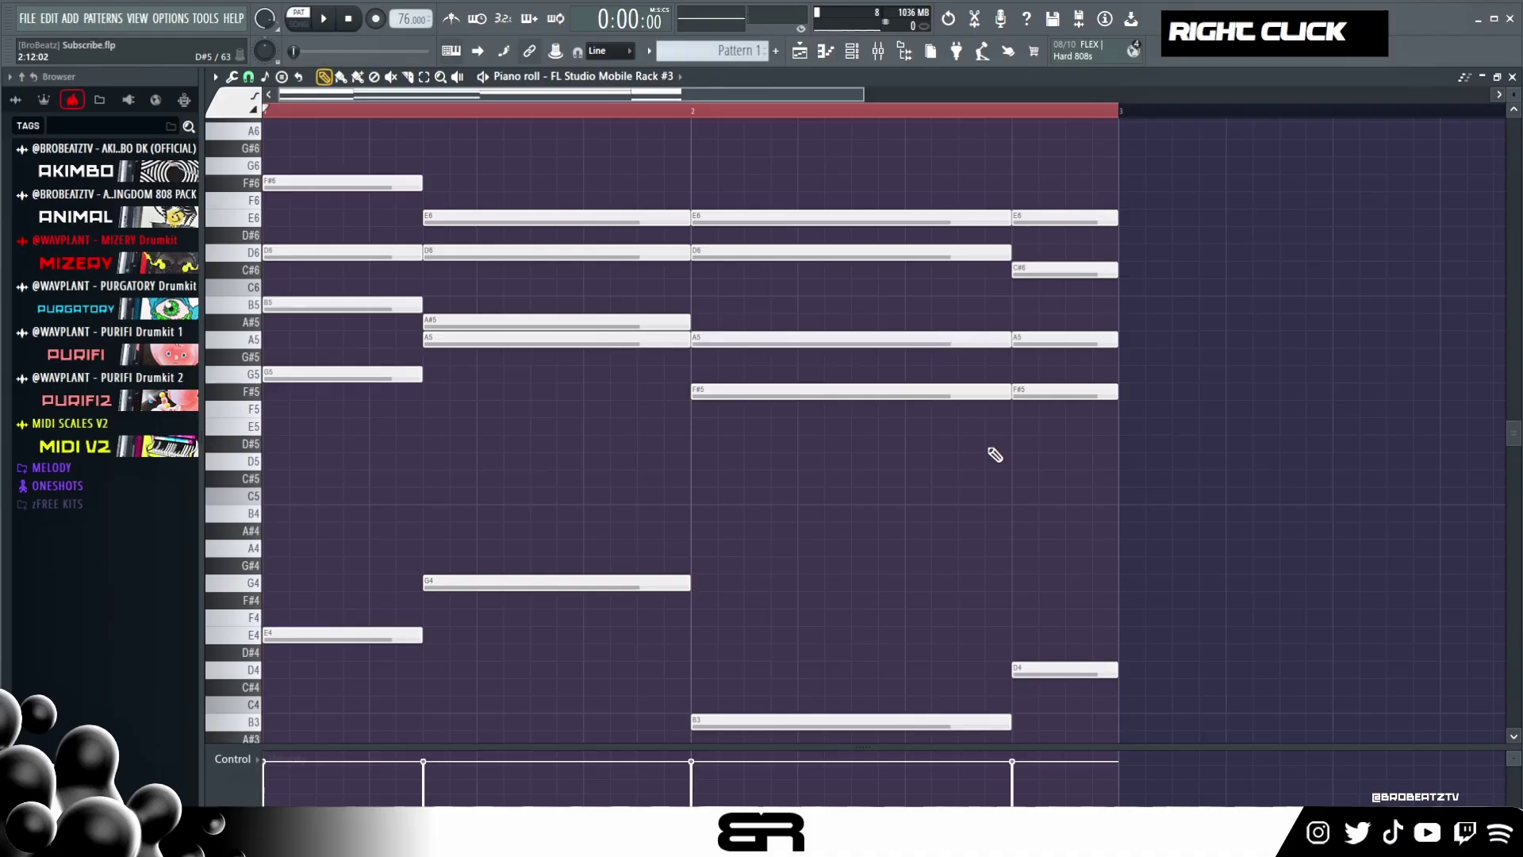
# - Duplicate the whole two-bar chord progression so the copy starts at bar 3
pyautogui.doubleClick(505, 112)
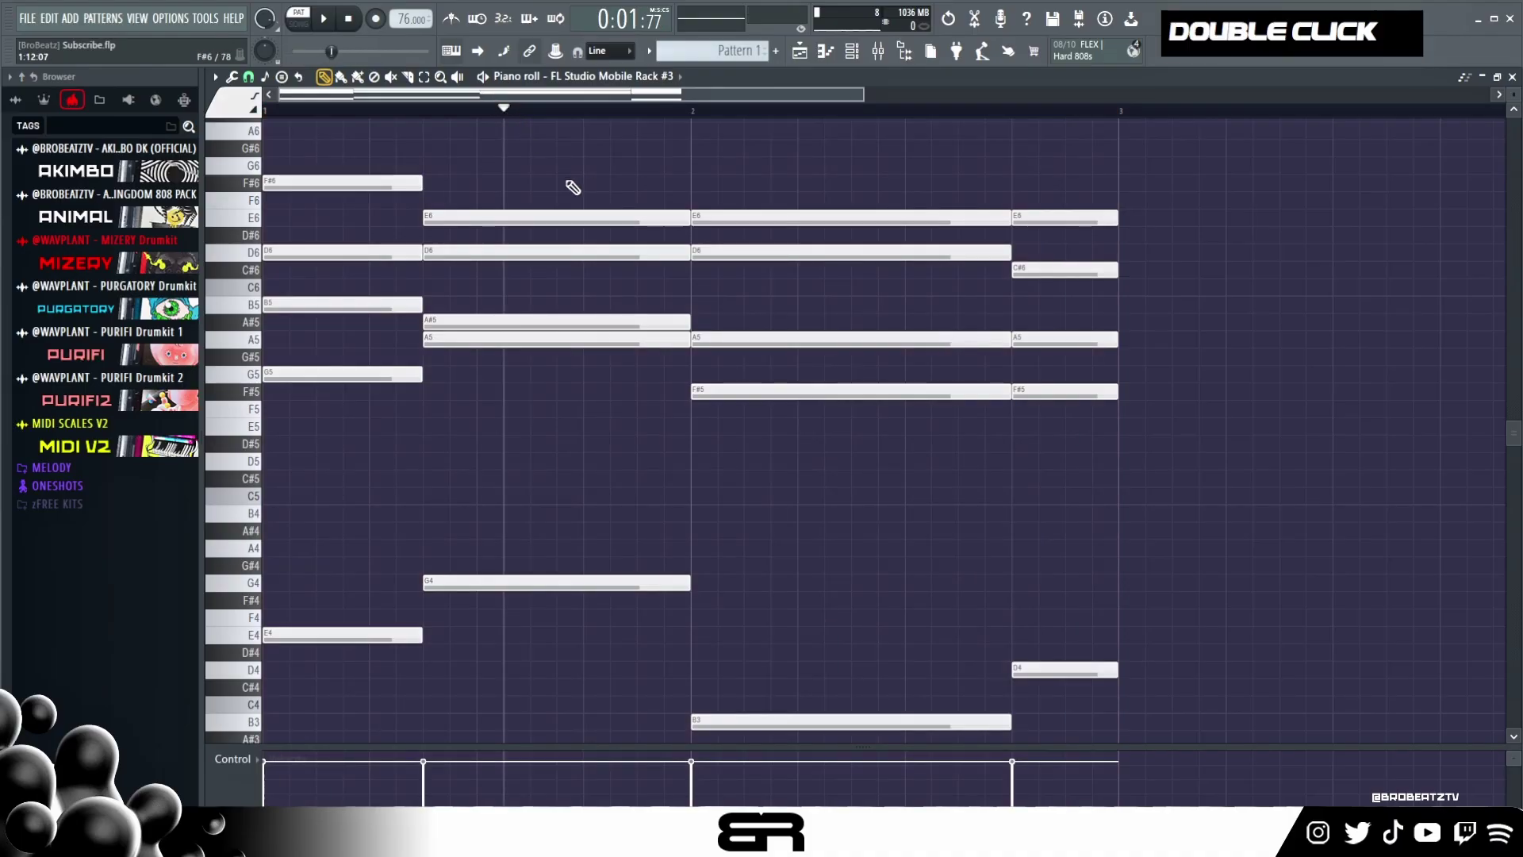
pyautogui.hotkey('ctrl', 'a')
pyautogui.moveTo(364, 248)
pyautogui.keyDown('shift'); pyautogui.mouseDown()
pyautogui.moveTo(1245, 250)
pyautogui.moveTo(1207, 284)
pyautogui.mouseUp(); pyautogui.keyUp('shift')
pyautogui.rightClick(730, 120)
pyautogui.doubleClick(527, 111)
pyautogui.click(290, 112)
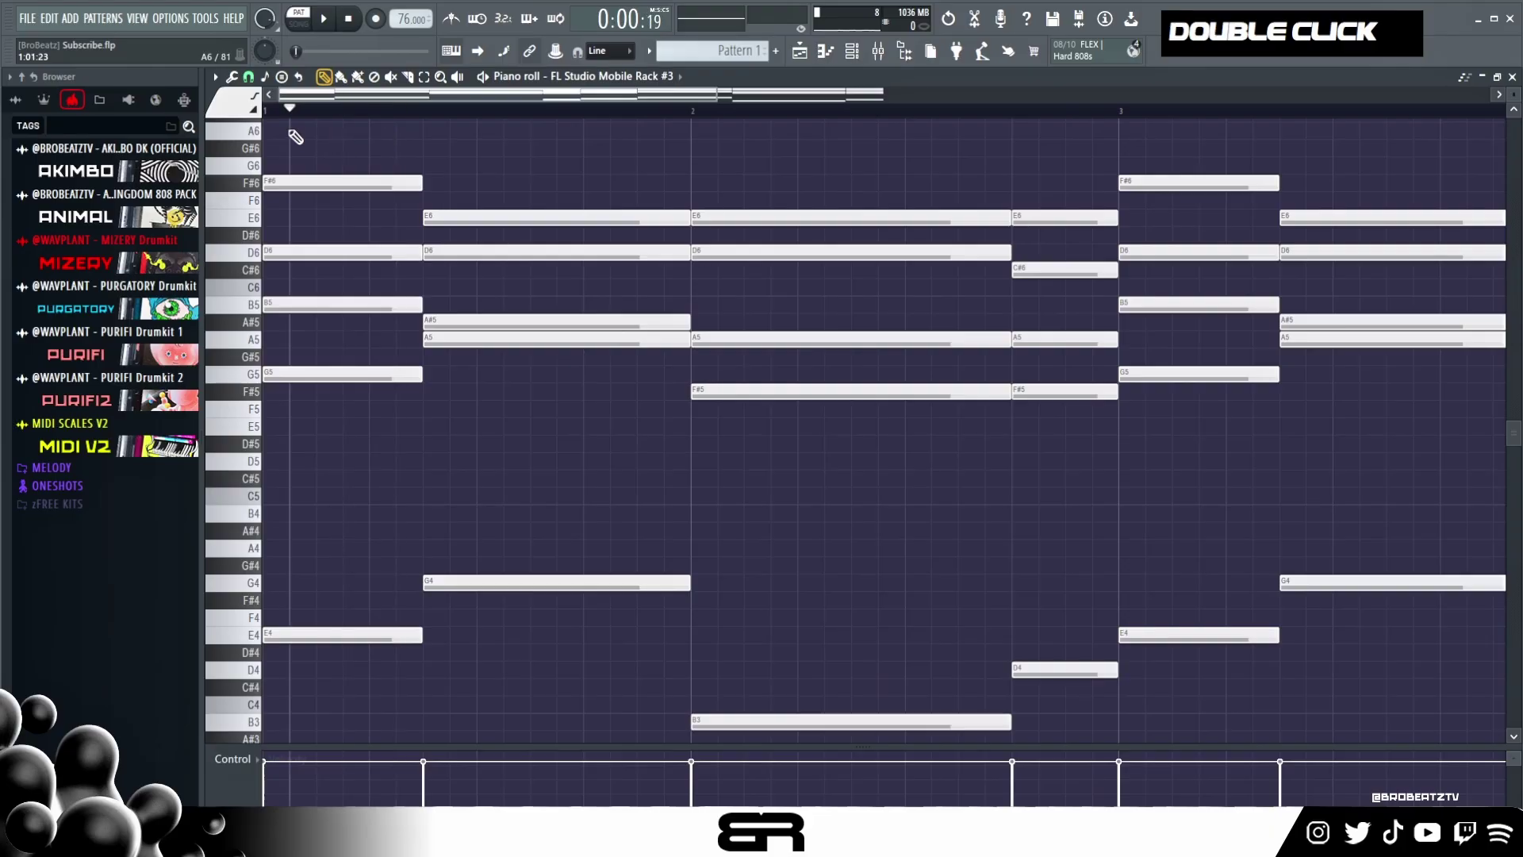
# - Transpose all notes down one octave and play through the four-bar progression
pyautogui.hotkey('ctrl', 'a')
pyautogui.hotkey('ctrl', 'Down')
pyautogui.keyDown('ctrl'); pyautogui.rightClick(585, 465); pyautogui.keyUp('ctrl')
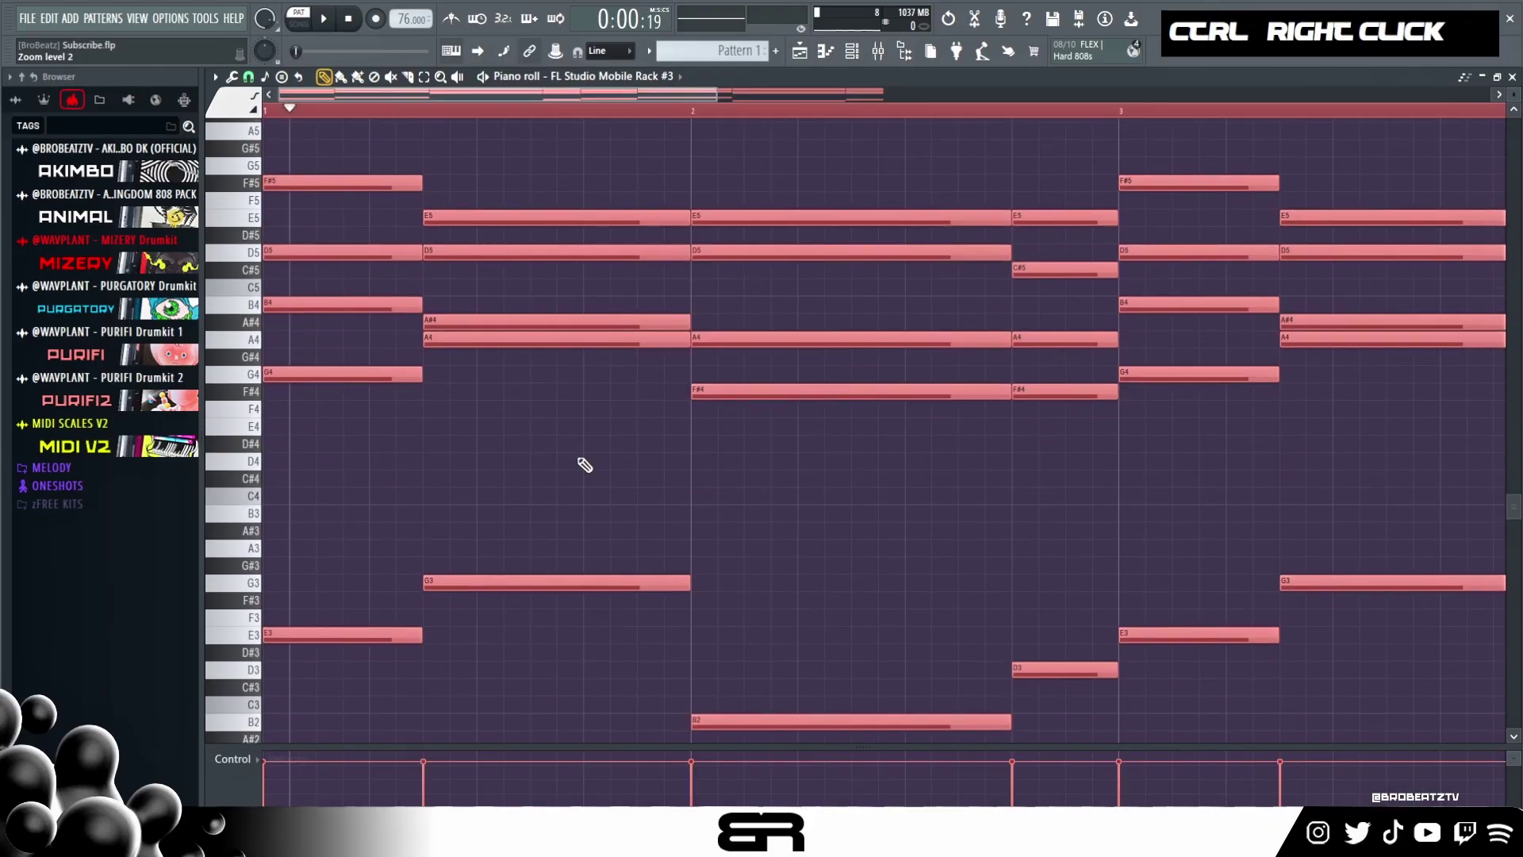
pyautogui.press('space')
pyautogui.press('space')
pyautogui.press('space')
pyautogui.press('space')
pyautogui.press('space')
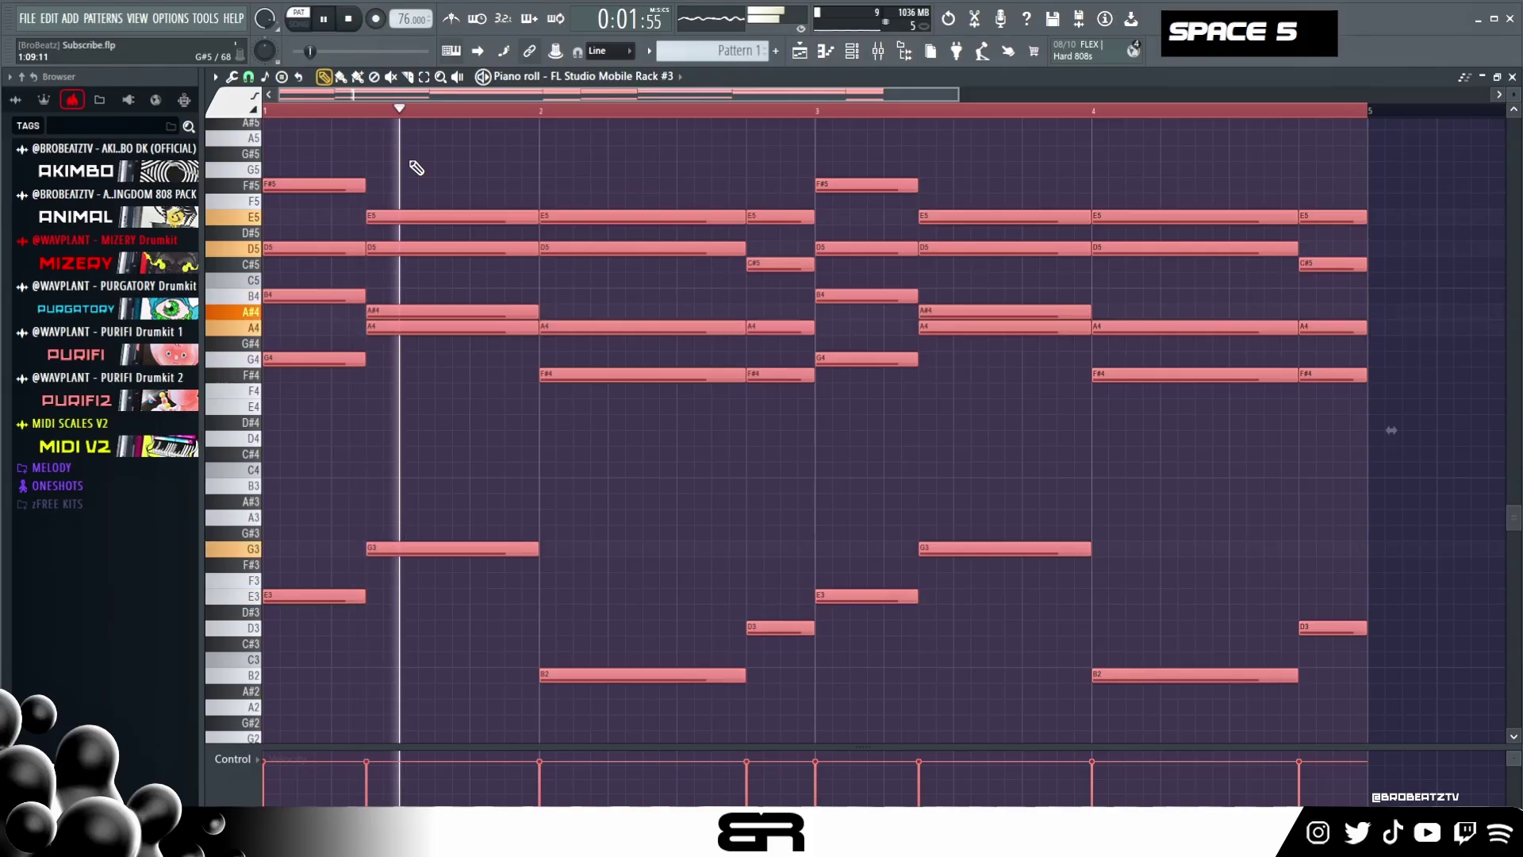
pyautogui.rightClick(527, 173)
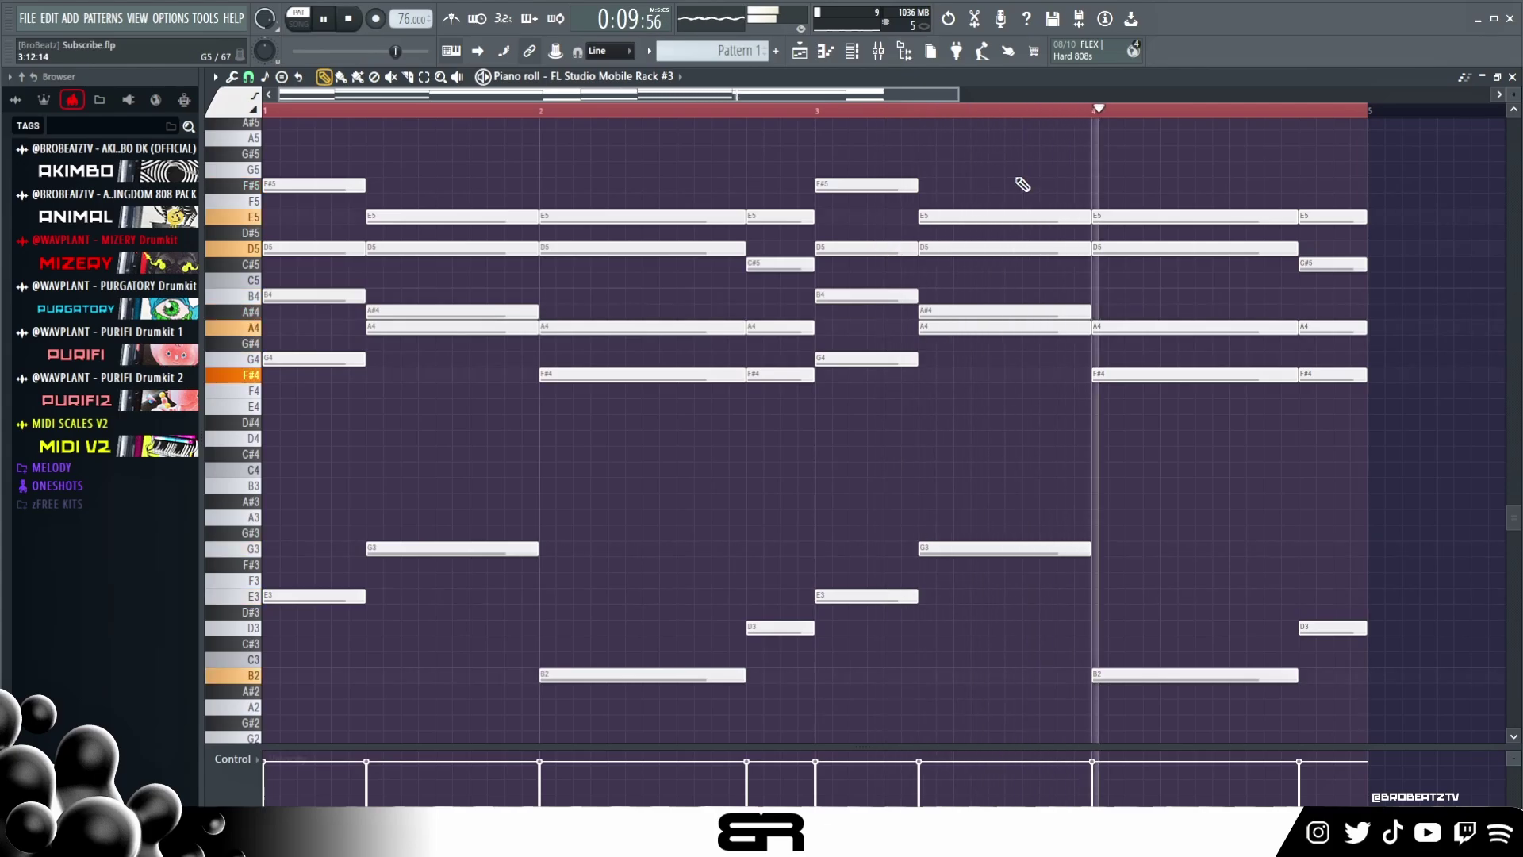
pyautogui.press('space')
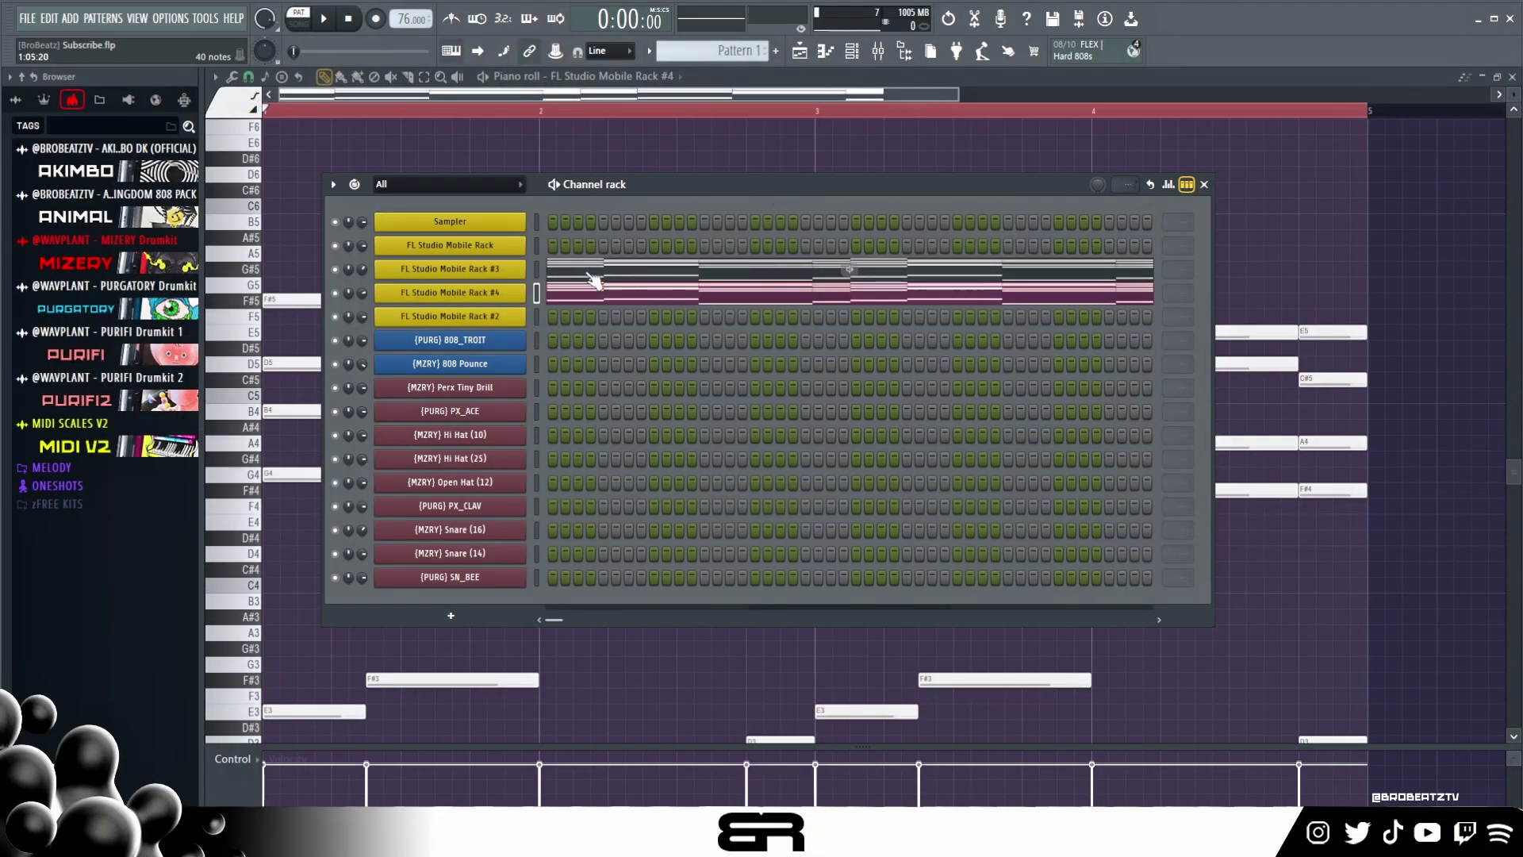
# - Open the FL Studio Mobile Rack #4 instrument, listen to the pattern, view its MiniSynth settings and close it
pyautogui.click(506, 295)
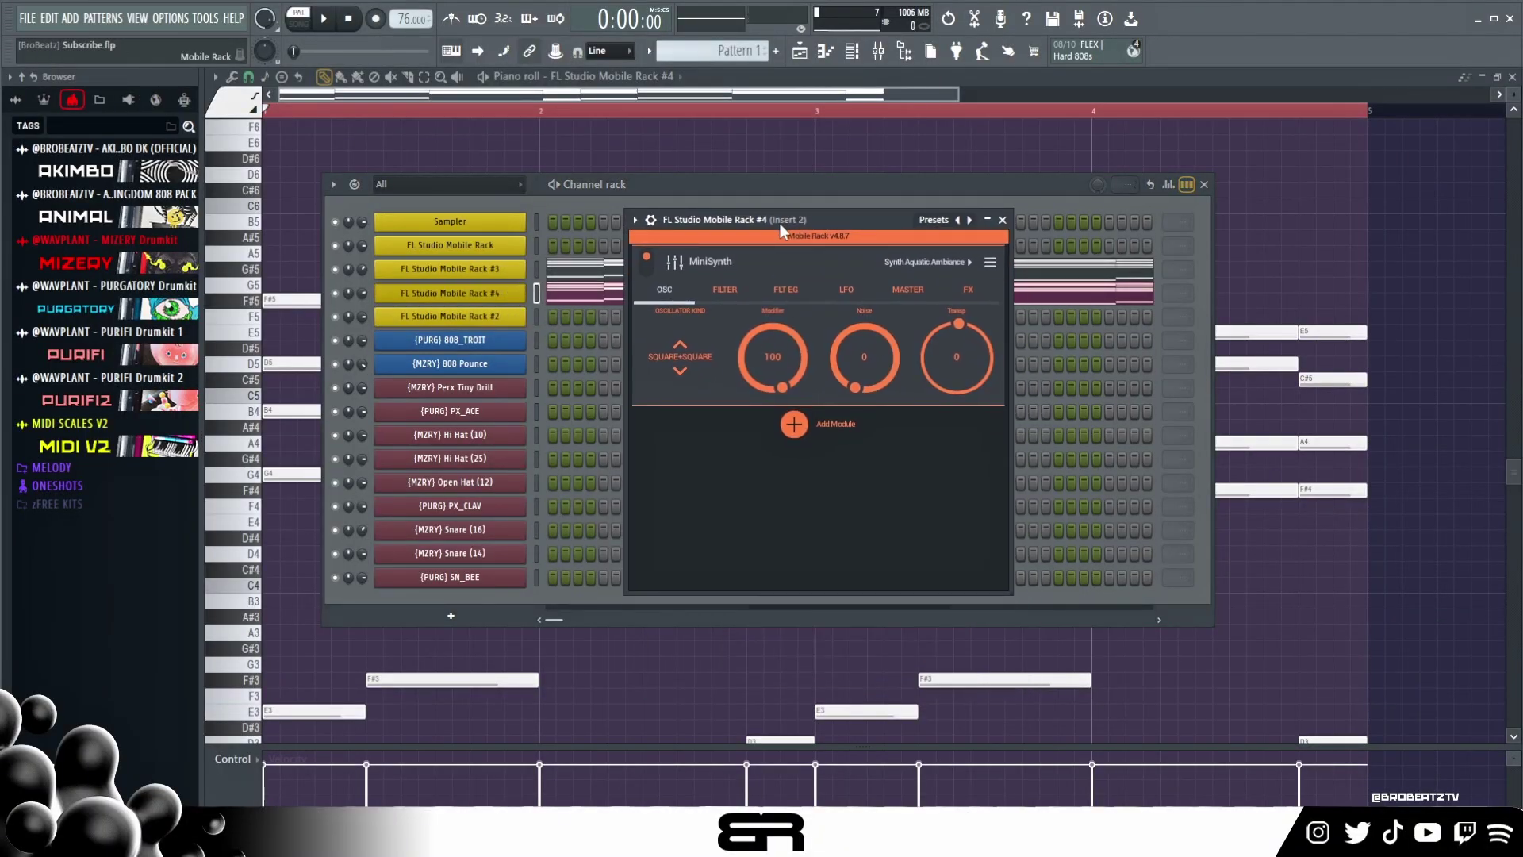
pyautogui.moveTo(782, 211); pyautogui.dragTo(793, 226)
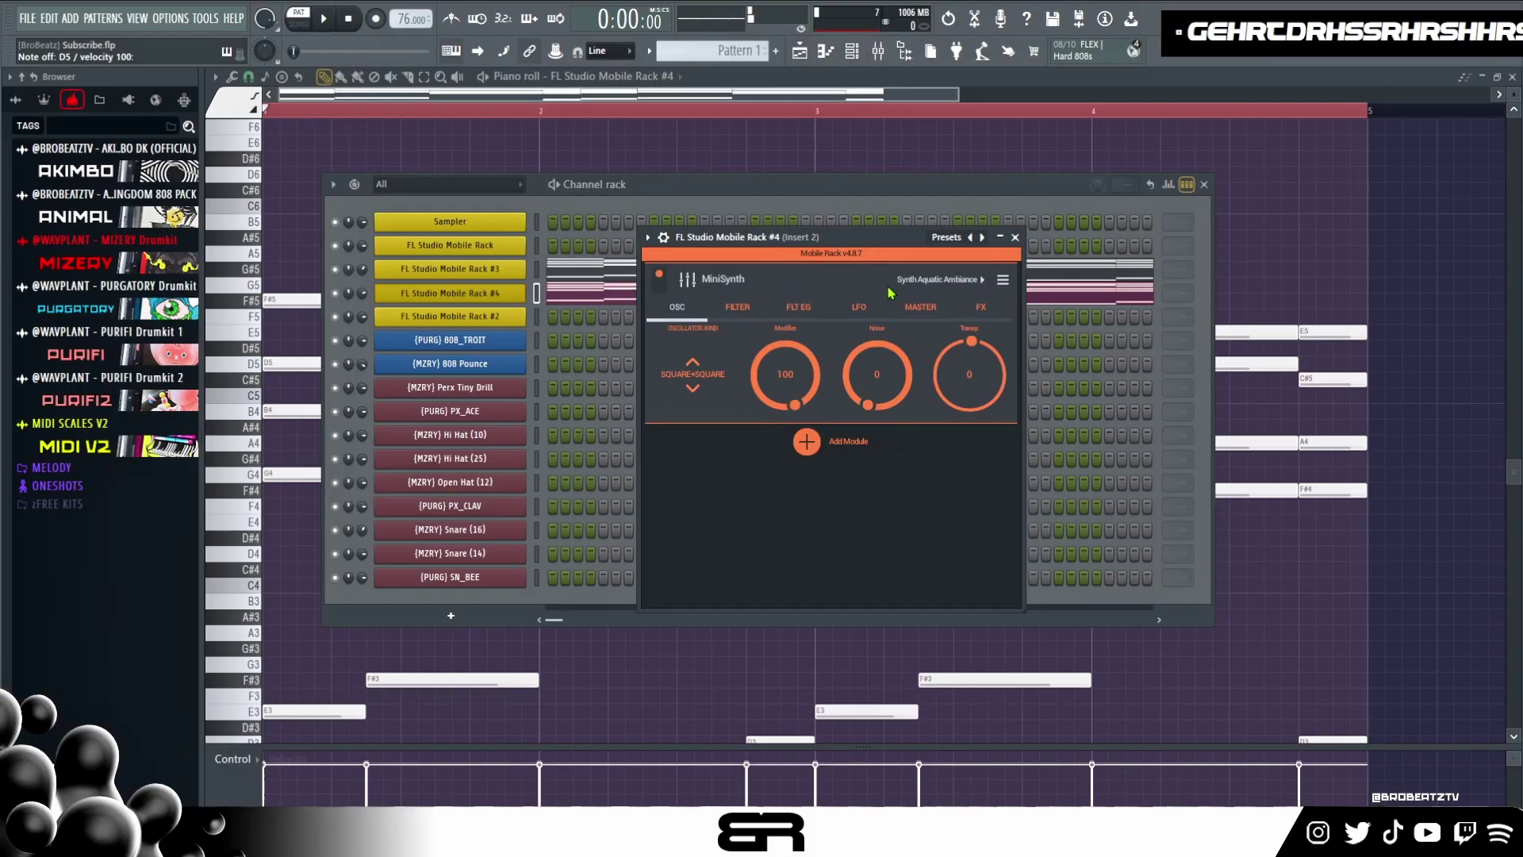
pyautogui.moveTo(887, 288); pyautogui.dragTo(930, 179)
pyautogui.press('space')
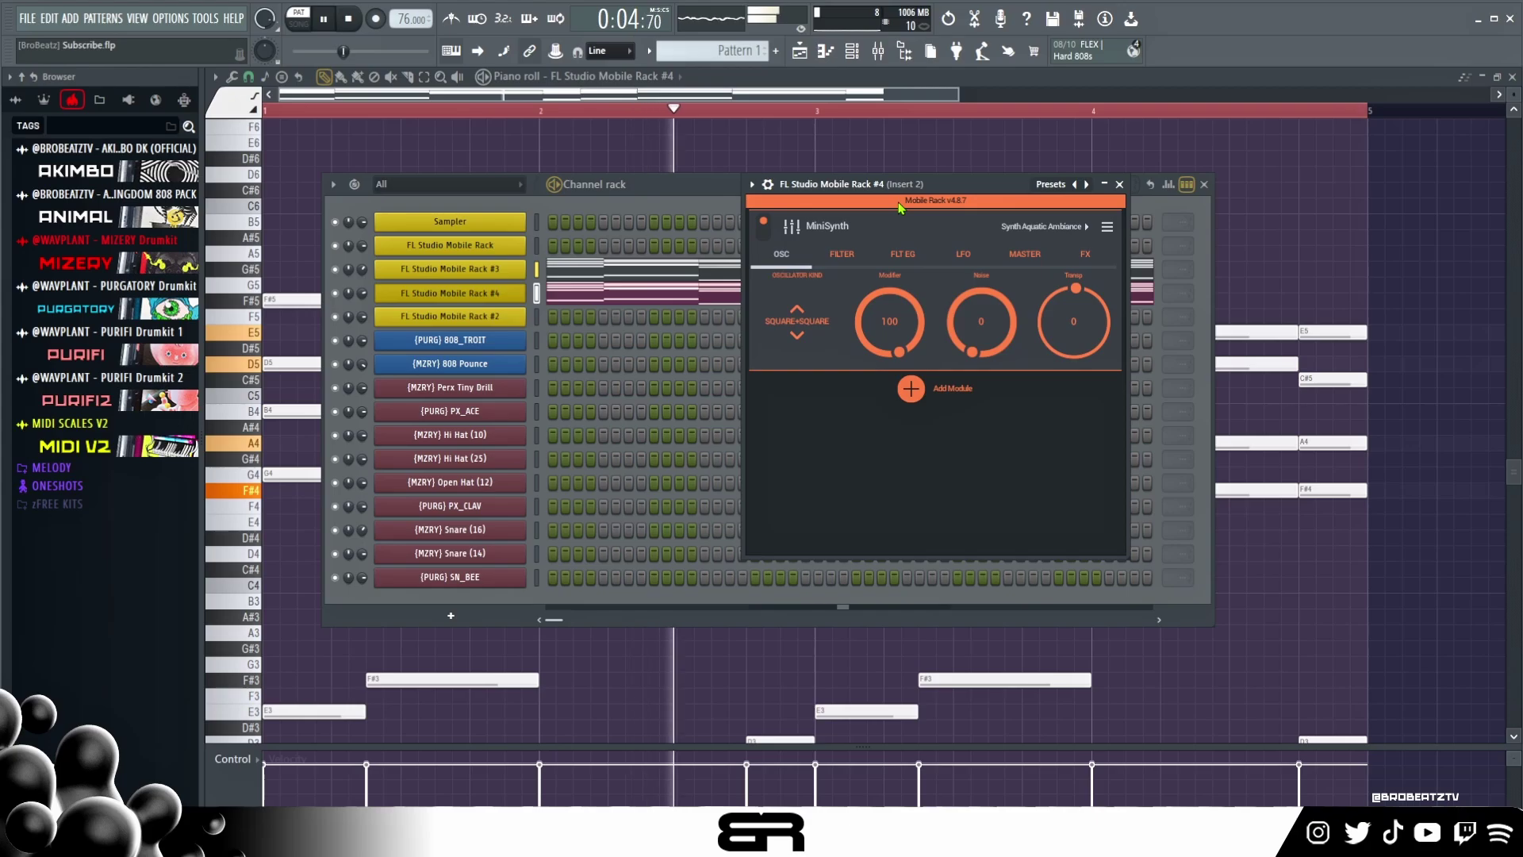
pyautogui.press('space')
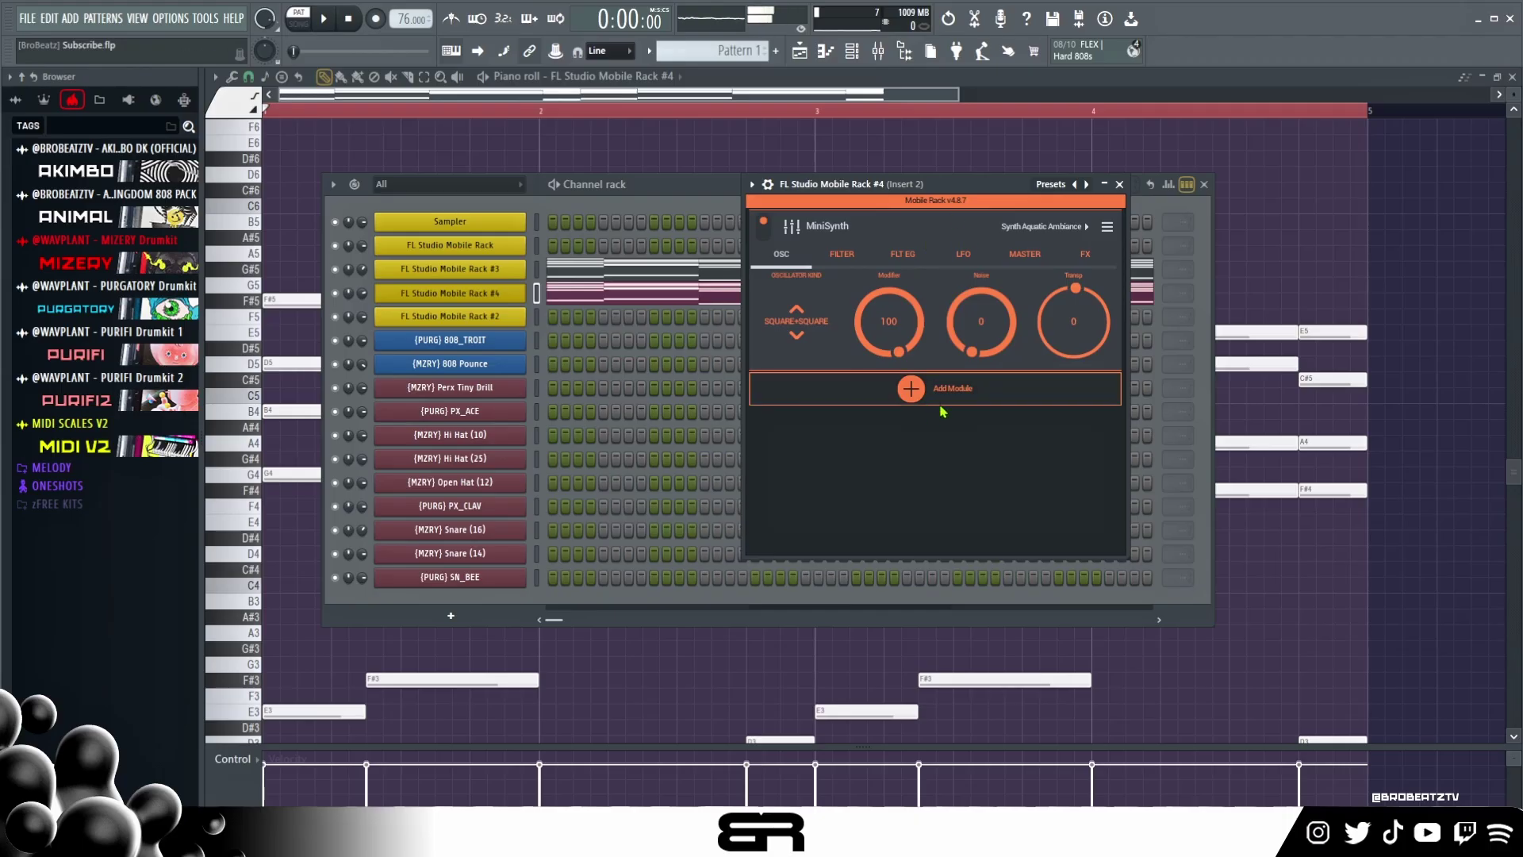
pyautogui.doubleClick(1088, 275)
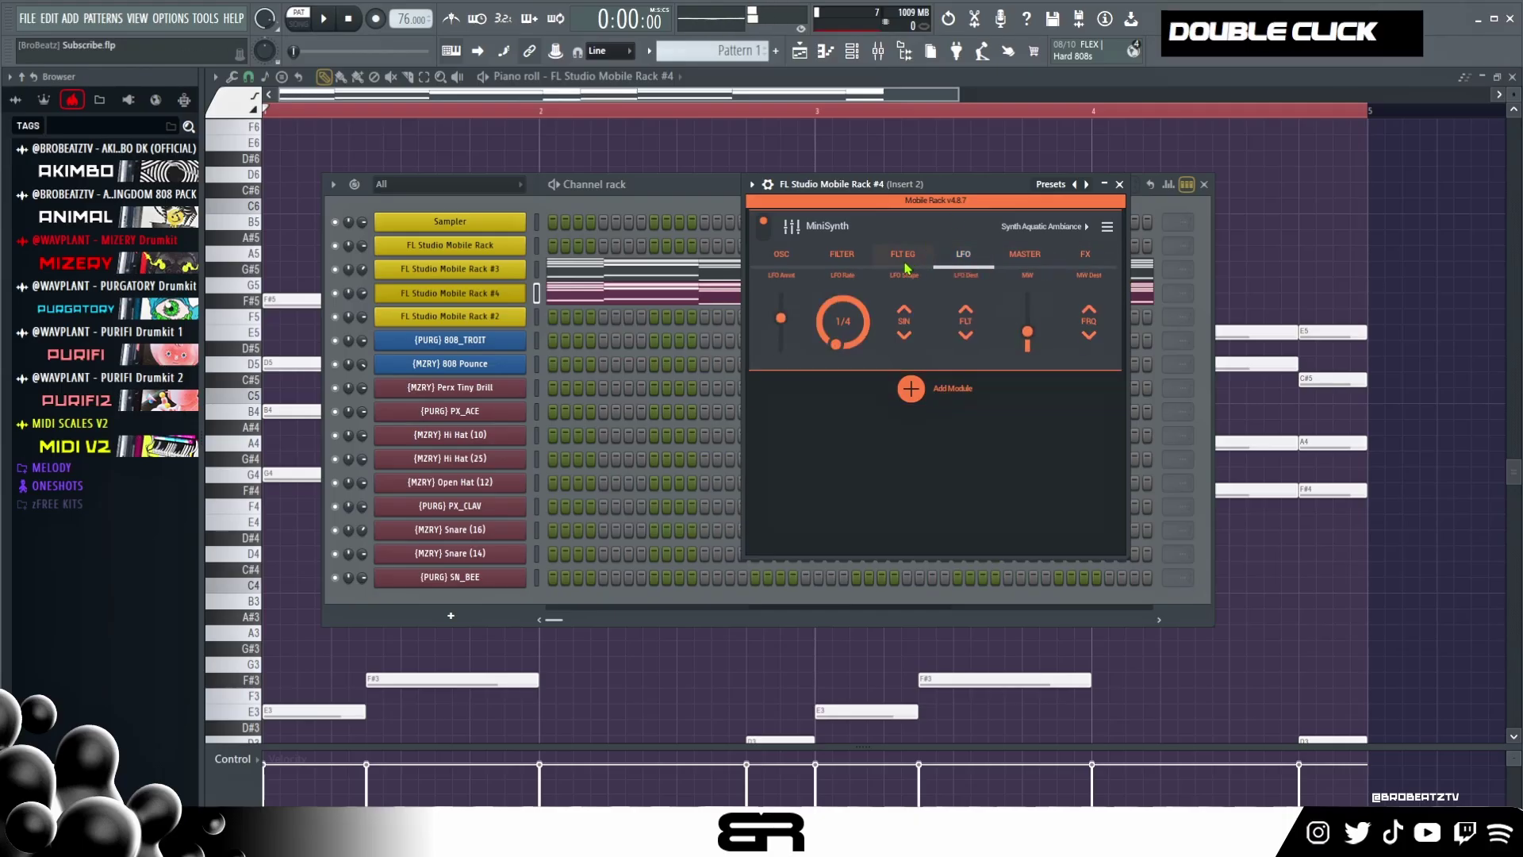
pyautogui.click(1122, 186)
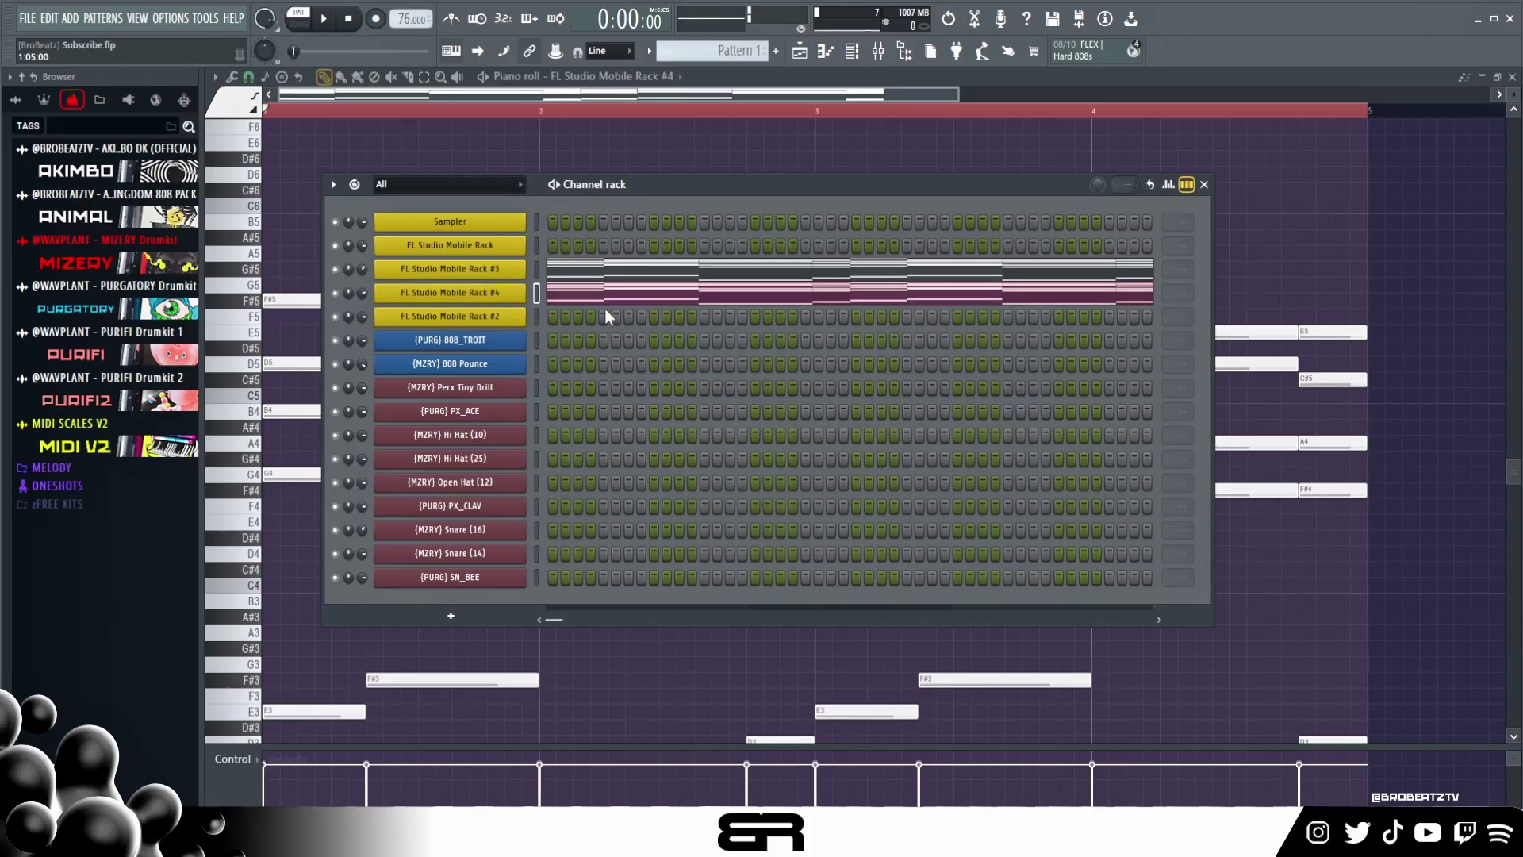
# - Examine the MiniSynth sounds of FL Studio Mobile Rack #2 and the first FL Studio Mobile Rack
pyautogui.click(476, 316)
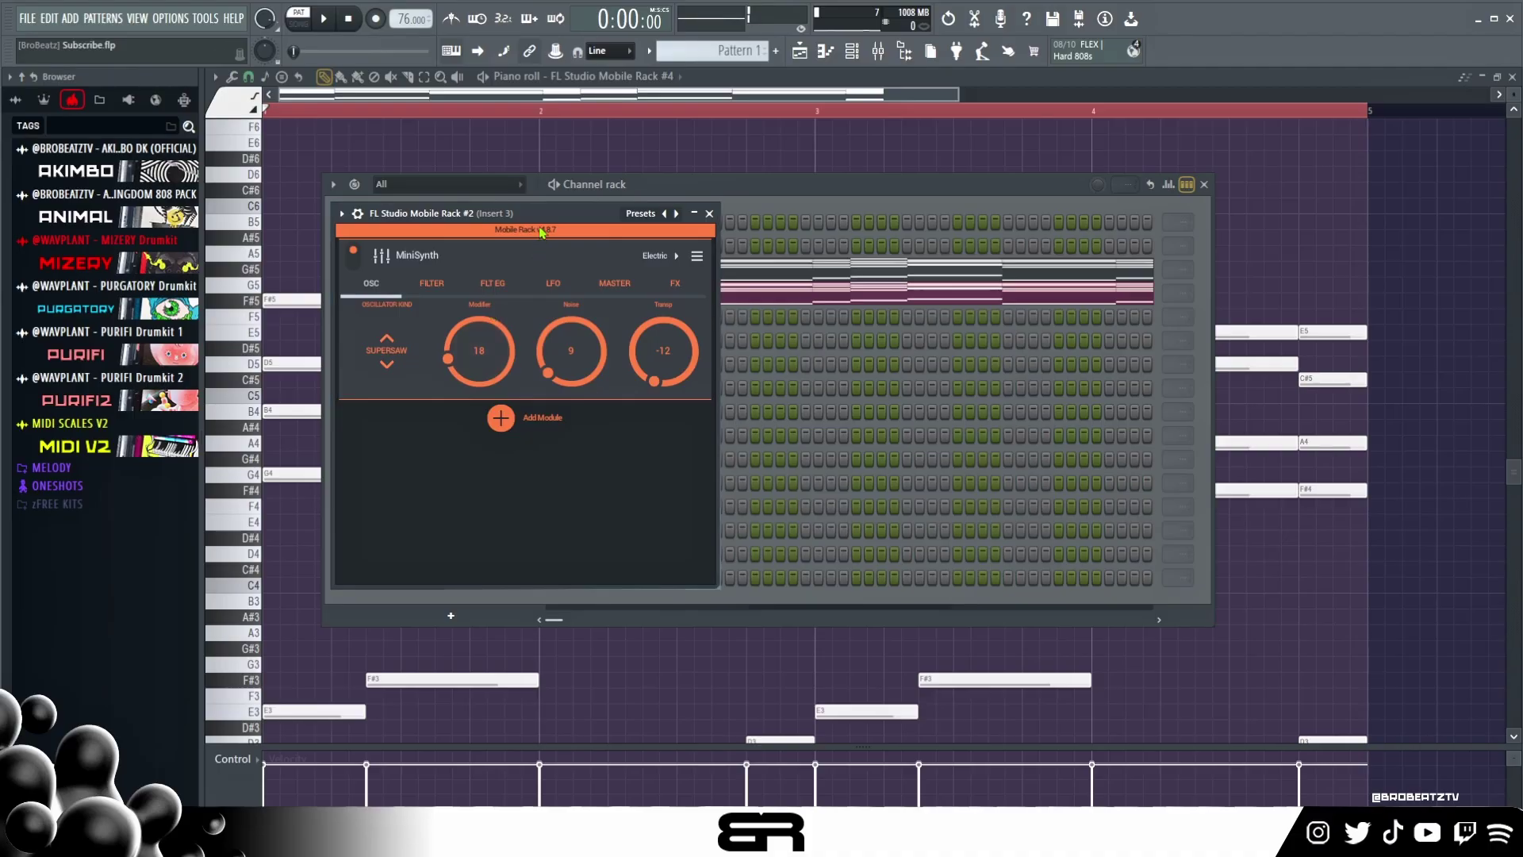
pyautogui.moveTo(542, 231); pyautogui.dragTo(767, 251)
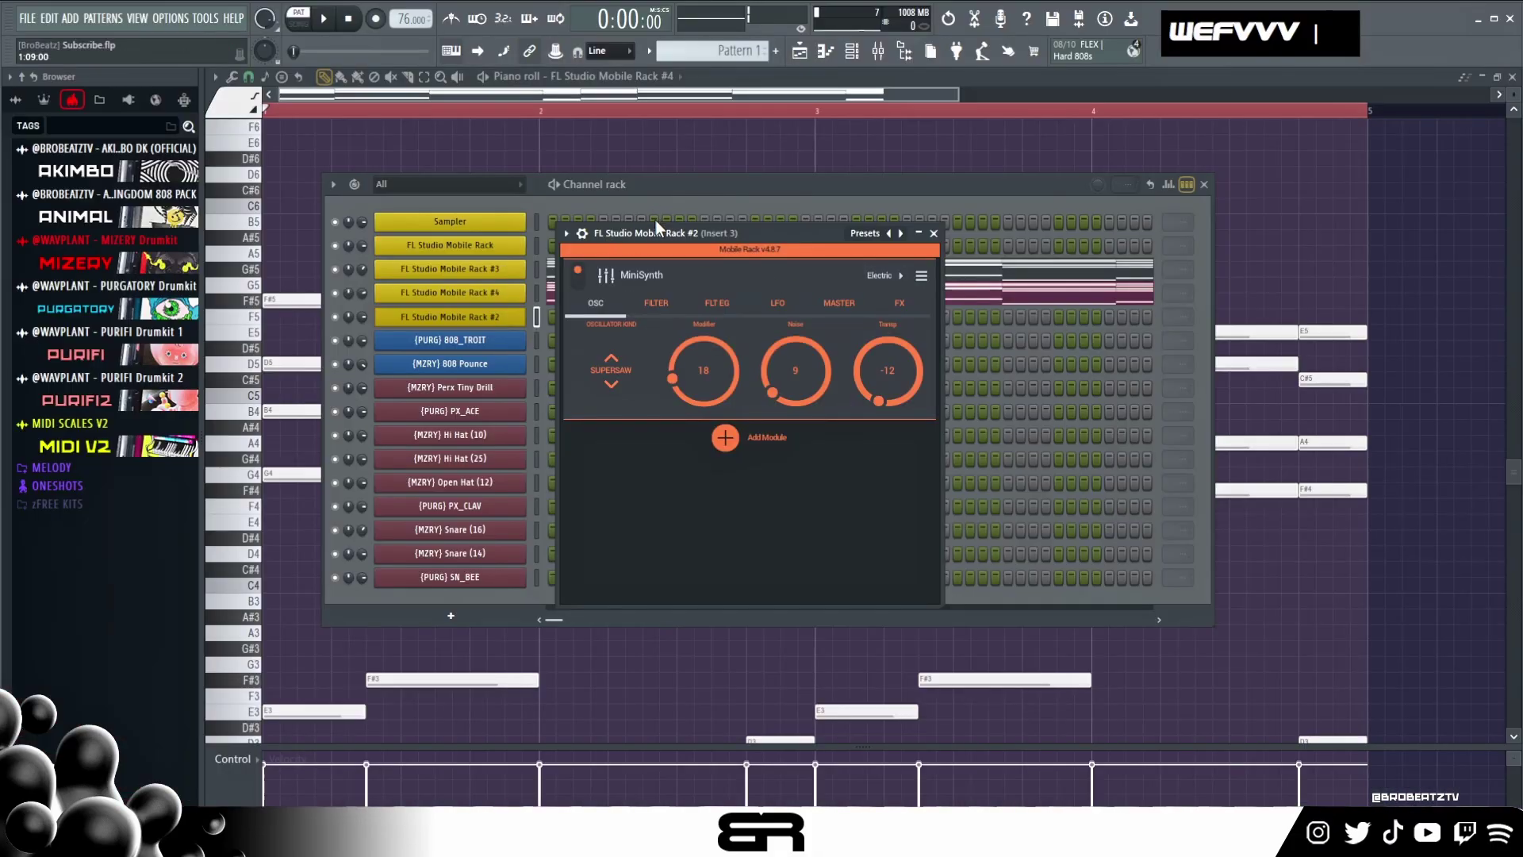
pyautogui.click(222, 320)
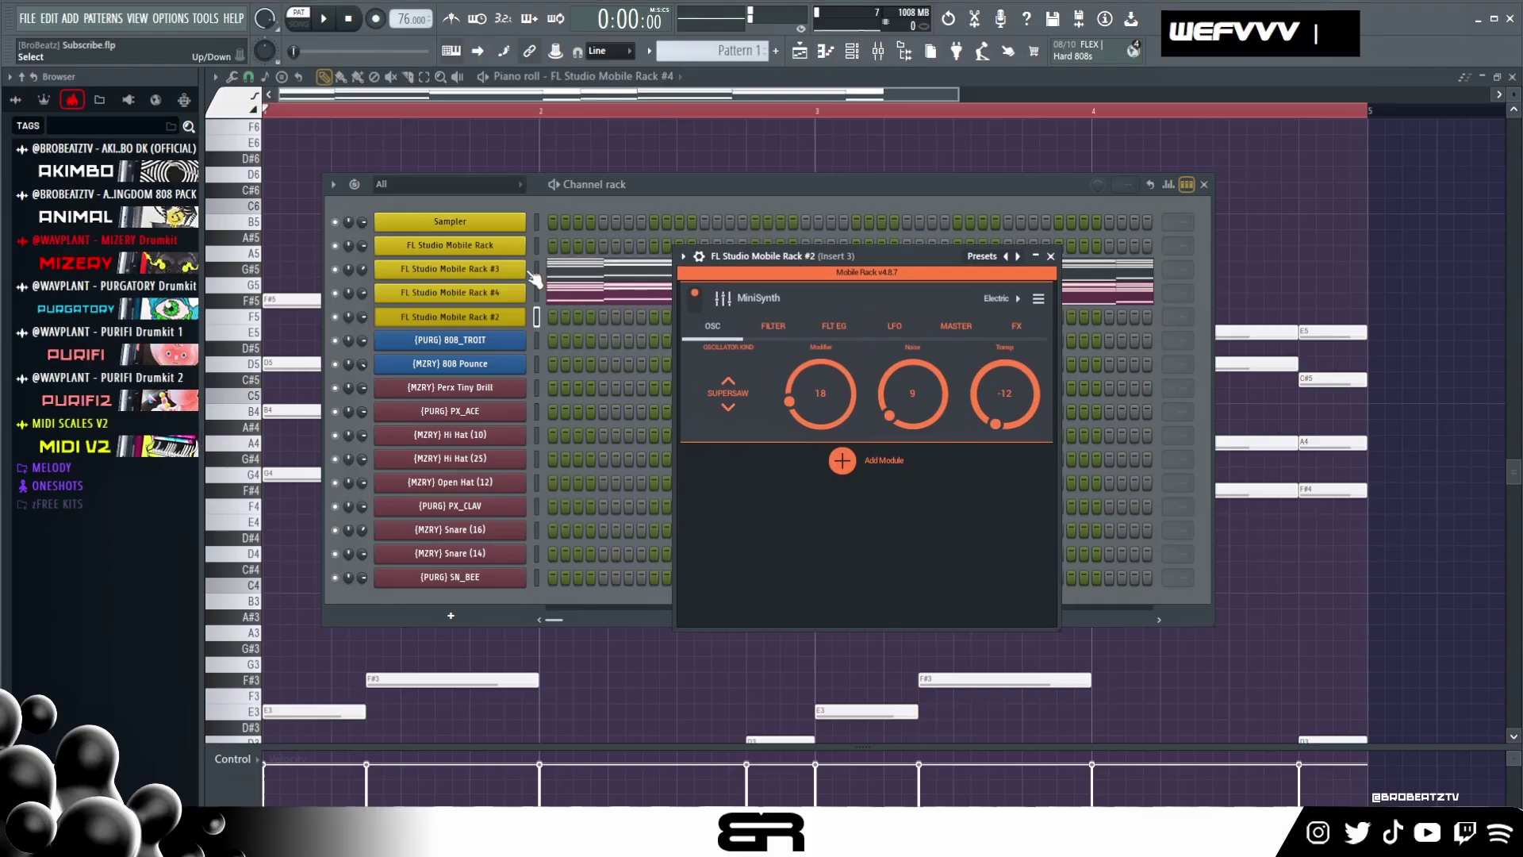
pyautogui.moveTo(736, 141); pyautogui.dragTo(926, 206)
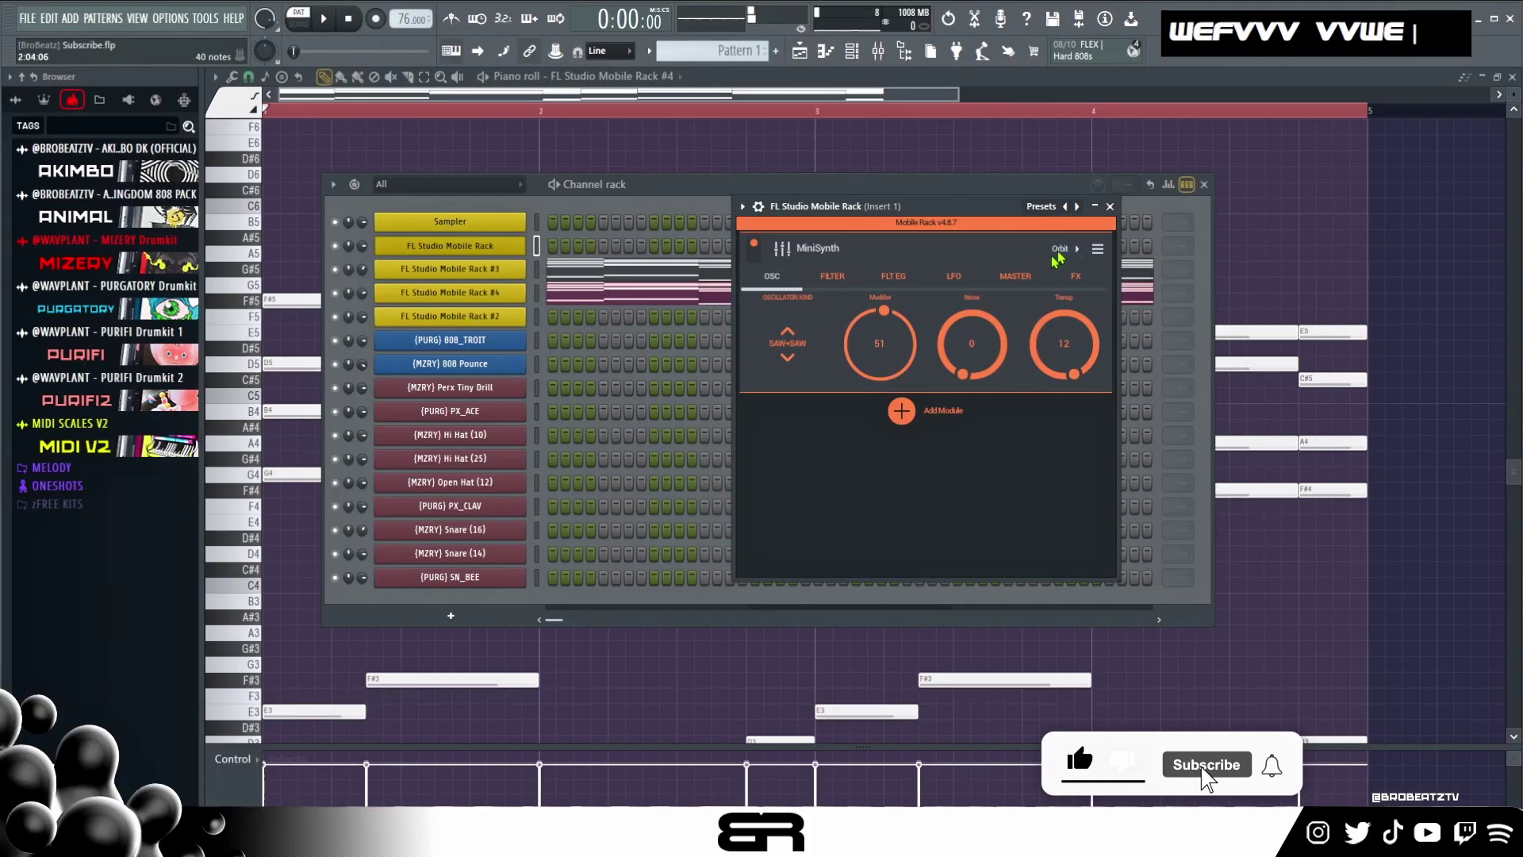
pyautogui.click(1188, 304)
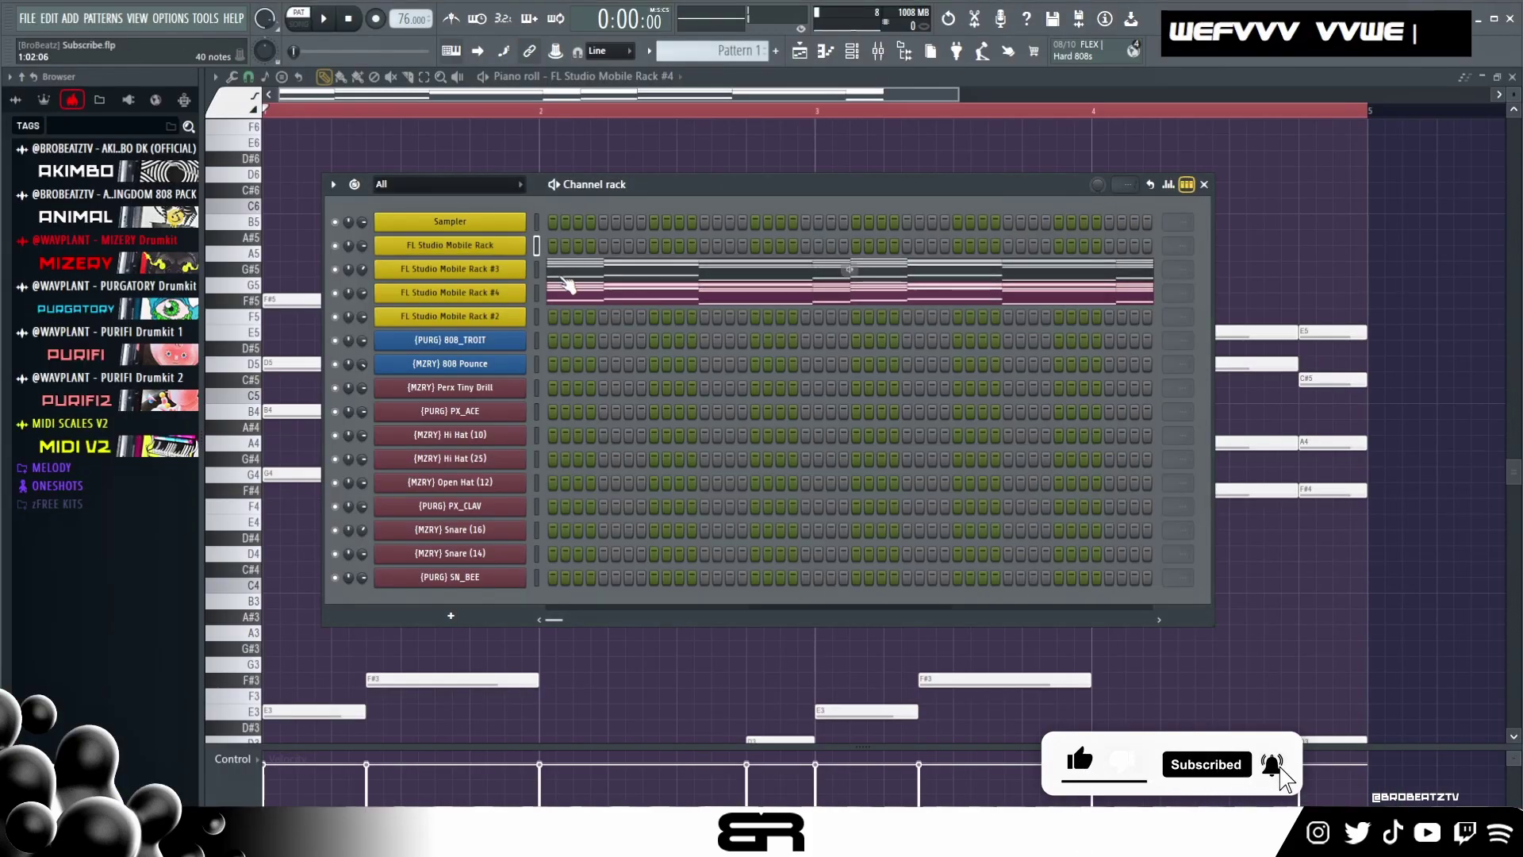
pyautogui.click(508, 245)
pyautogui.moveTo(867, 203); pyautogui.dragTo(787, 208)
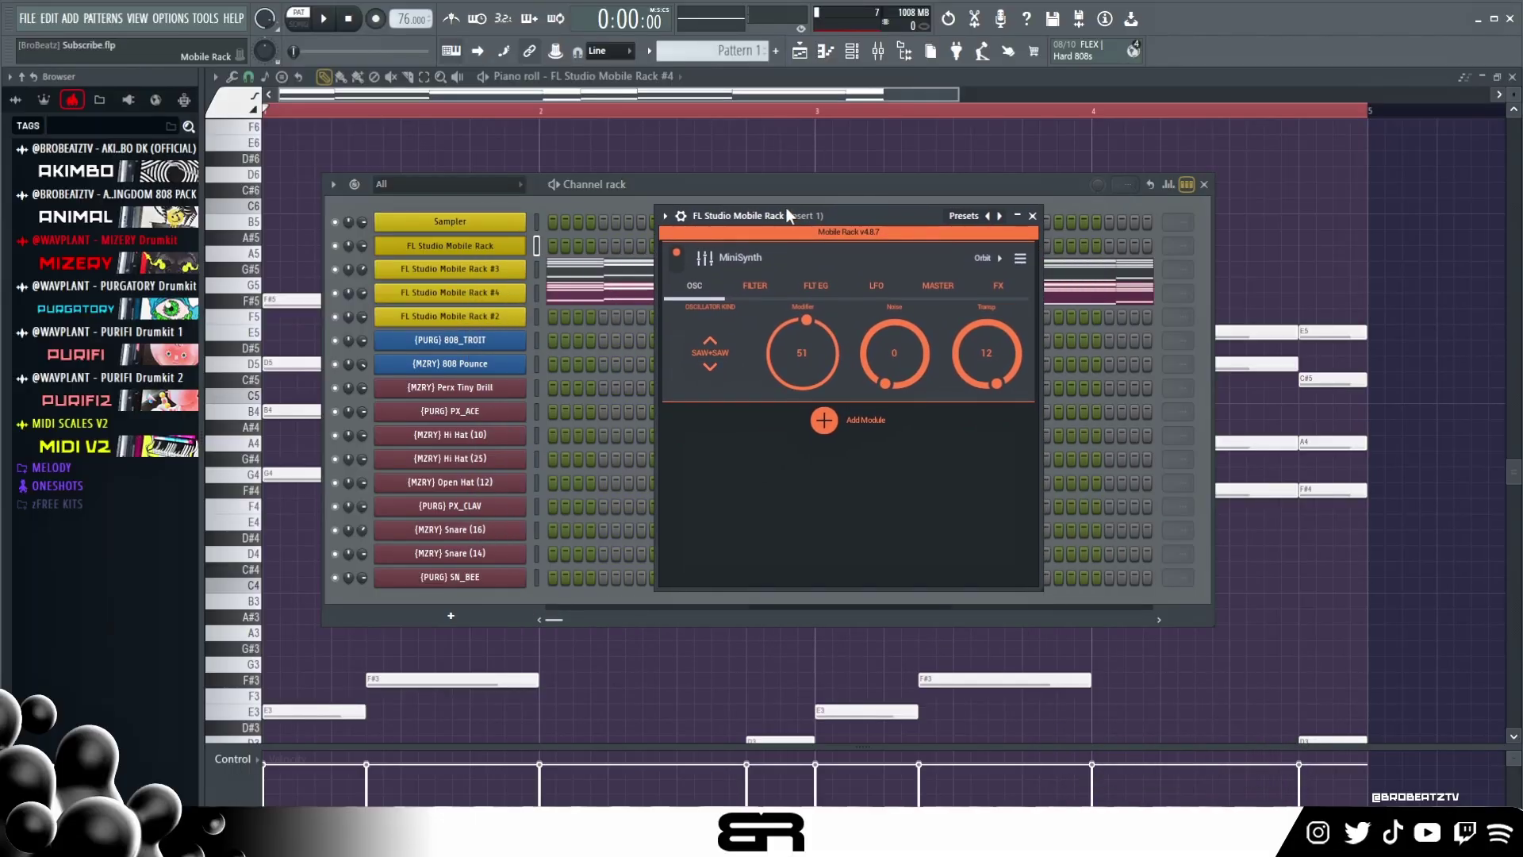
pyautogui.click(1033, 217)
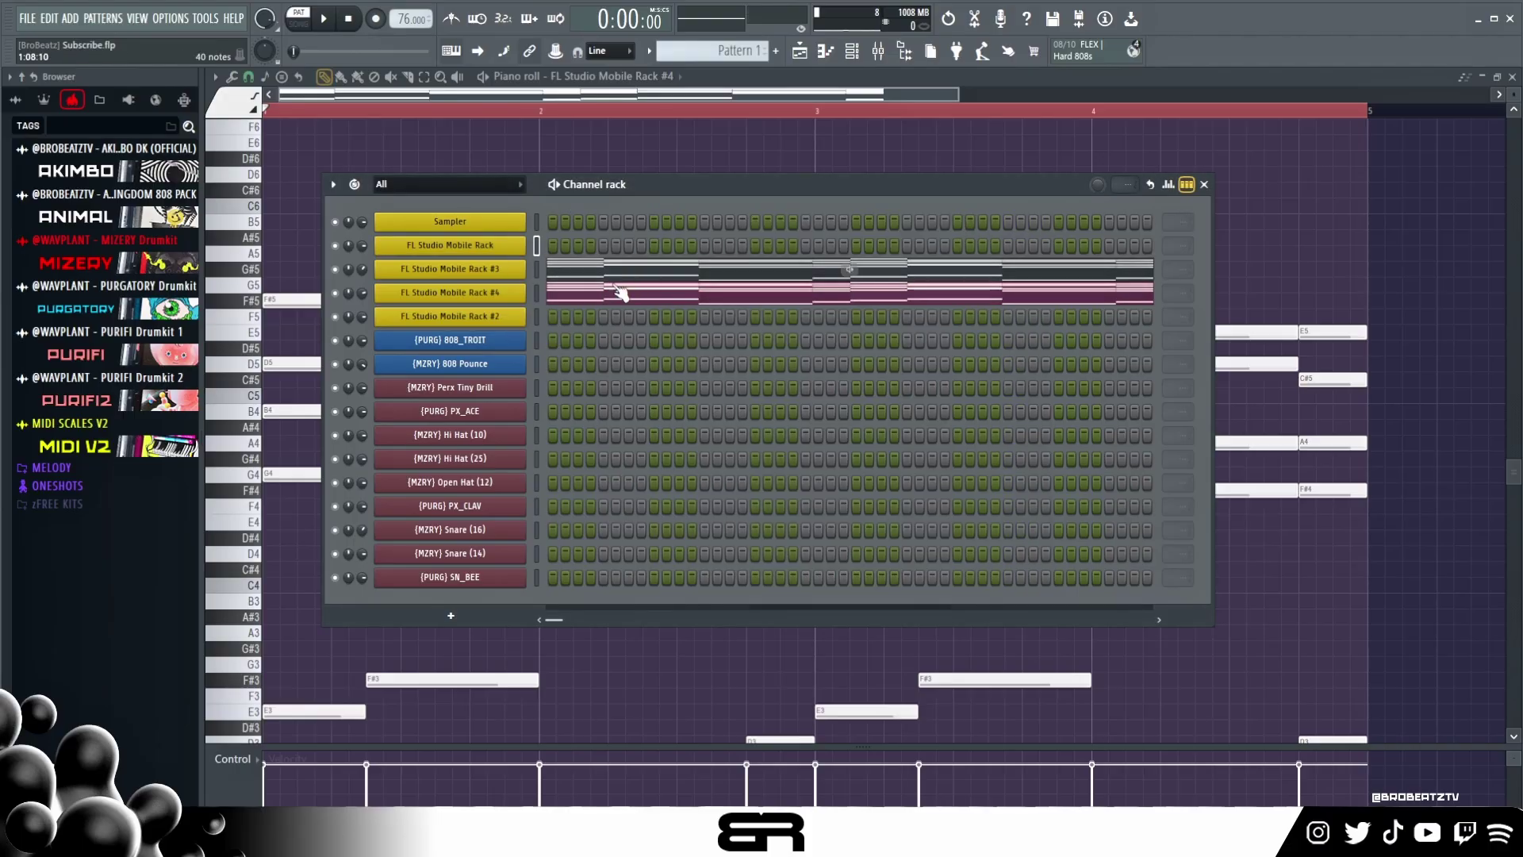
# - Open the piano roll of FL Studio Mobile Rack #2 and place one-beat E3 and F#3 notes over the first two ghost bass notes
pyautogui.rightClick(498, 316)
pyautogui.click(551, 317)
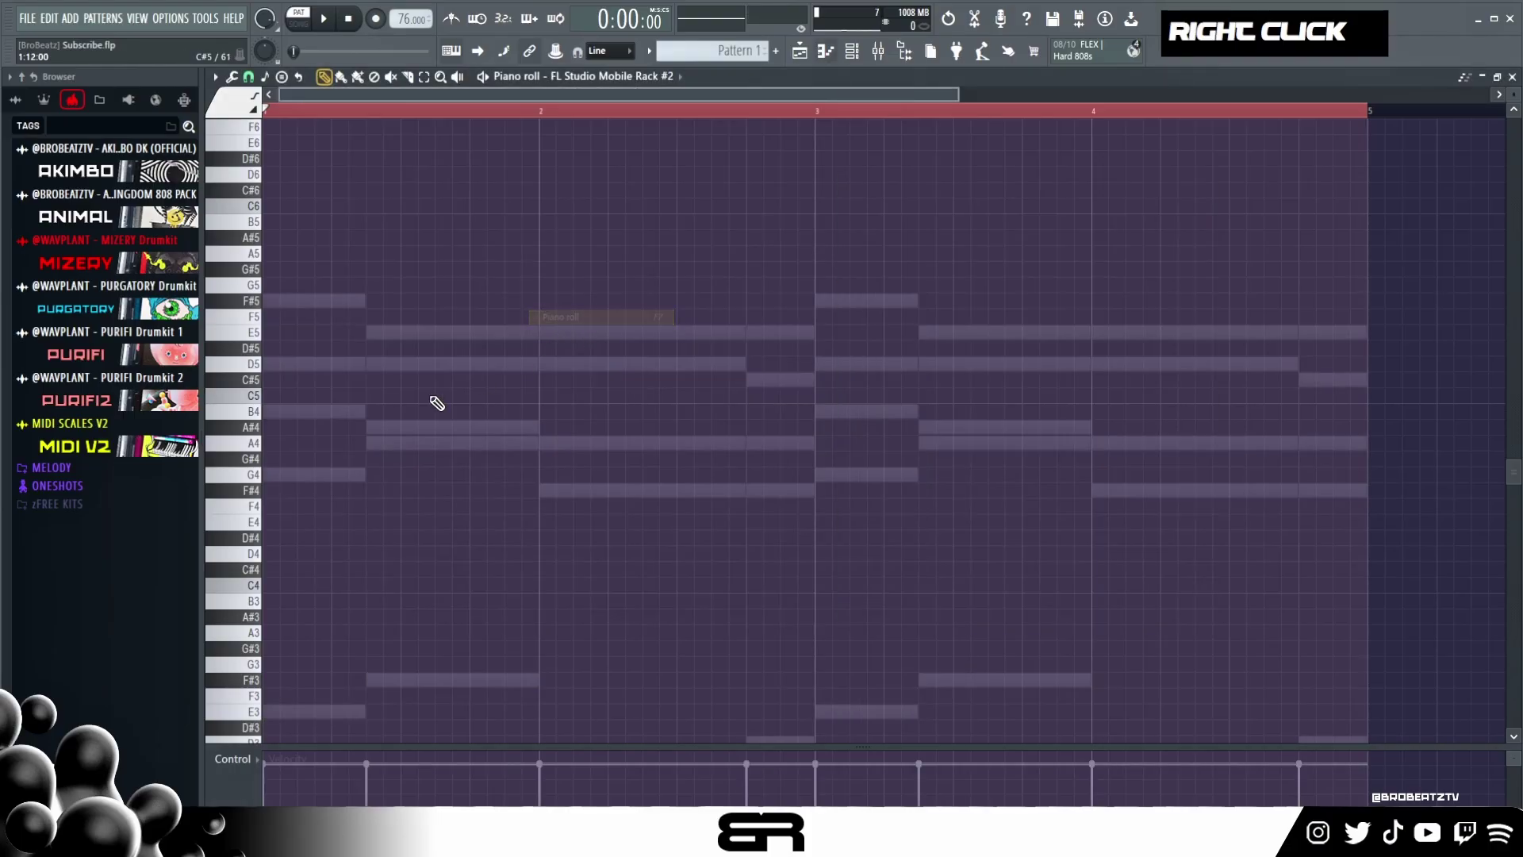
pyautogui.scroll(-3, 424, 444)
pyautogui.click(322, 643)
pyautogui.click(389, 612)
pyautogui.moveTo(420, 612); pyautogui.dragTo(401, 611)
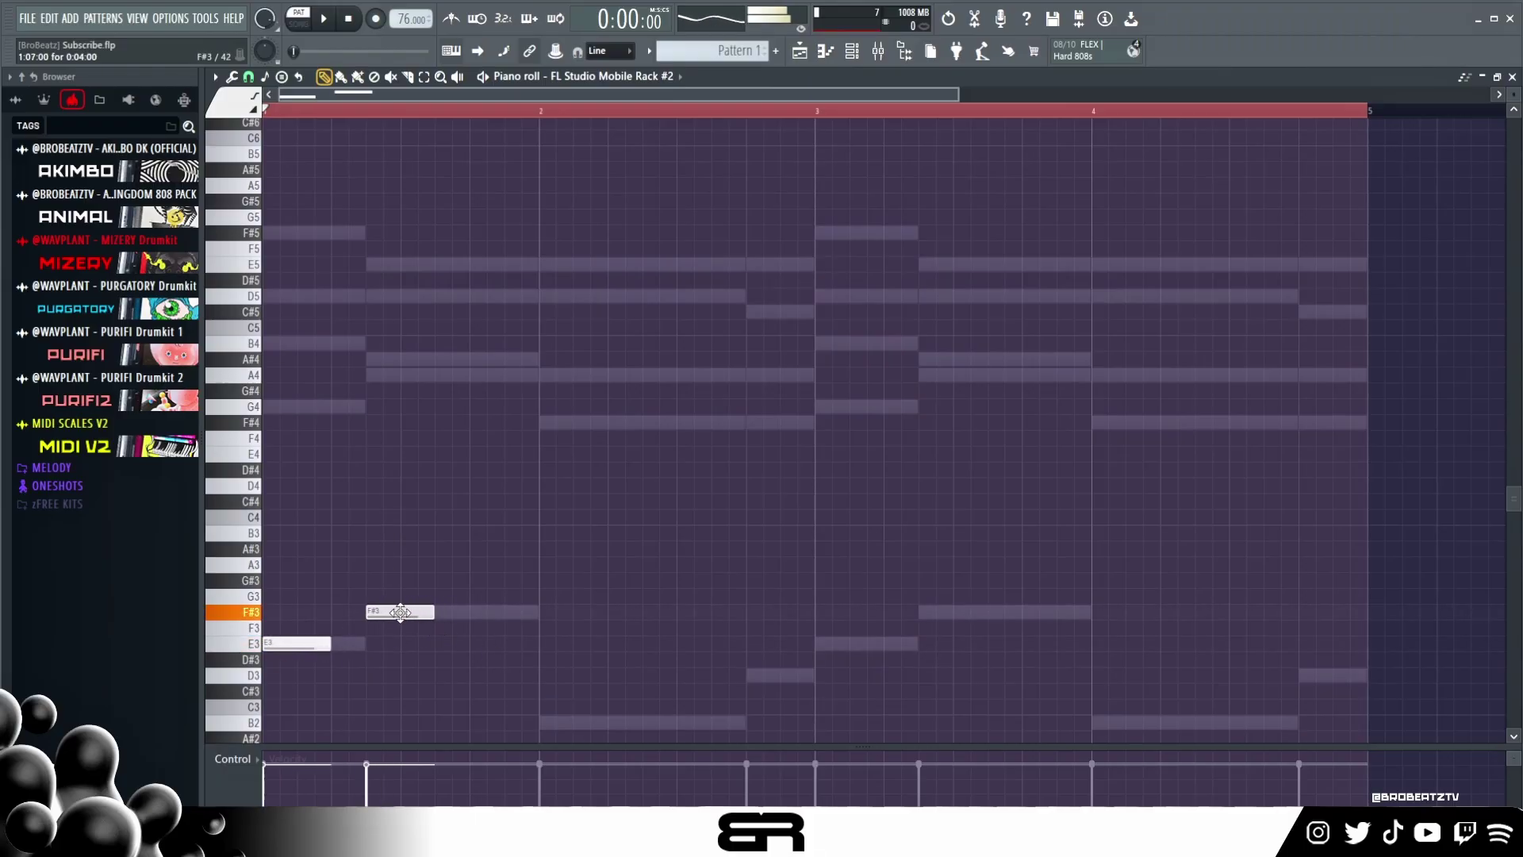
# - Add a B2 note at bar 2 raised an octave to B3, place a D3 note before bar 3, and select all notes
pyautogui.scroll(-4, 531, 643)
pyautogui.click(541, 653)
pyautogui.keyDown('ctrl'); pyautogui.click(542, 652); pyautogui.keyUp('ctrl')
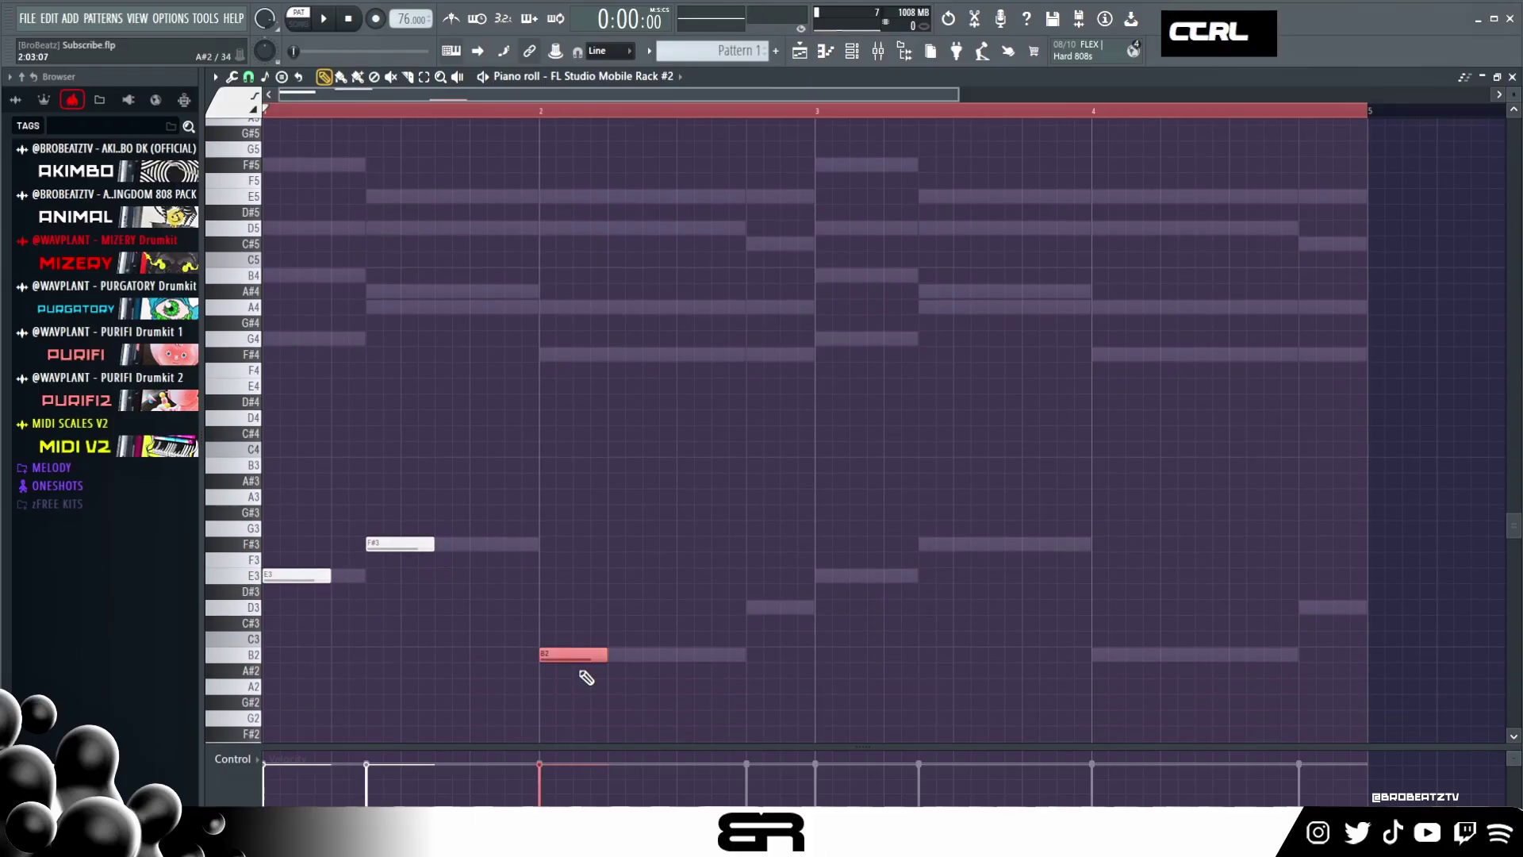
pyautogui.hotkey('ctrl', 'Up')
pyautogui.click(749, 609)
pyautogui.hotkey('ctrl', 'a')
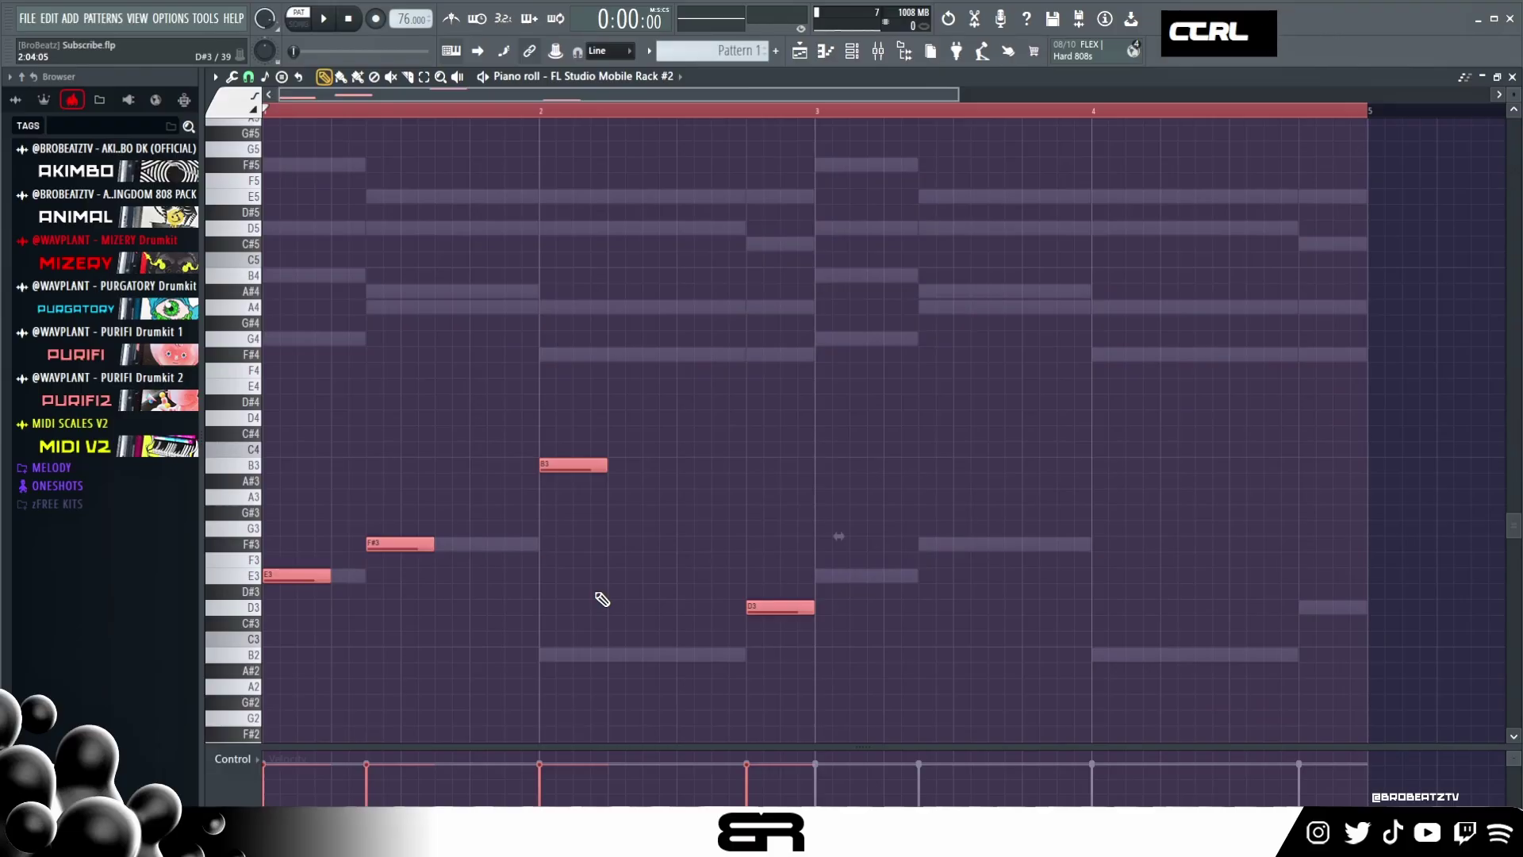
# - Extend the four notes to reach the next note and split F#3 in bar 1 into a longer note and a short second hit
pyautogui.hotkey('ctrl', 'l')
pyautogui.rightClick(618, 490)
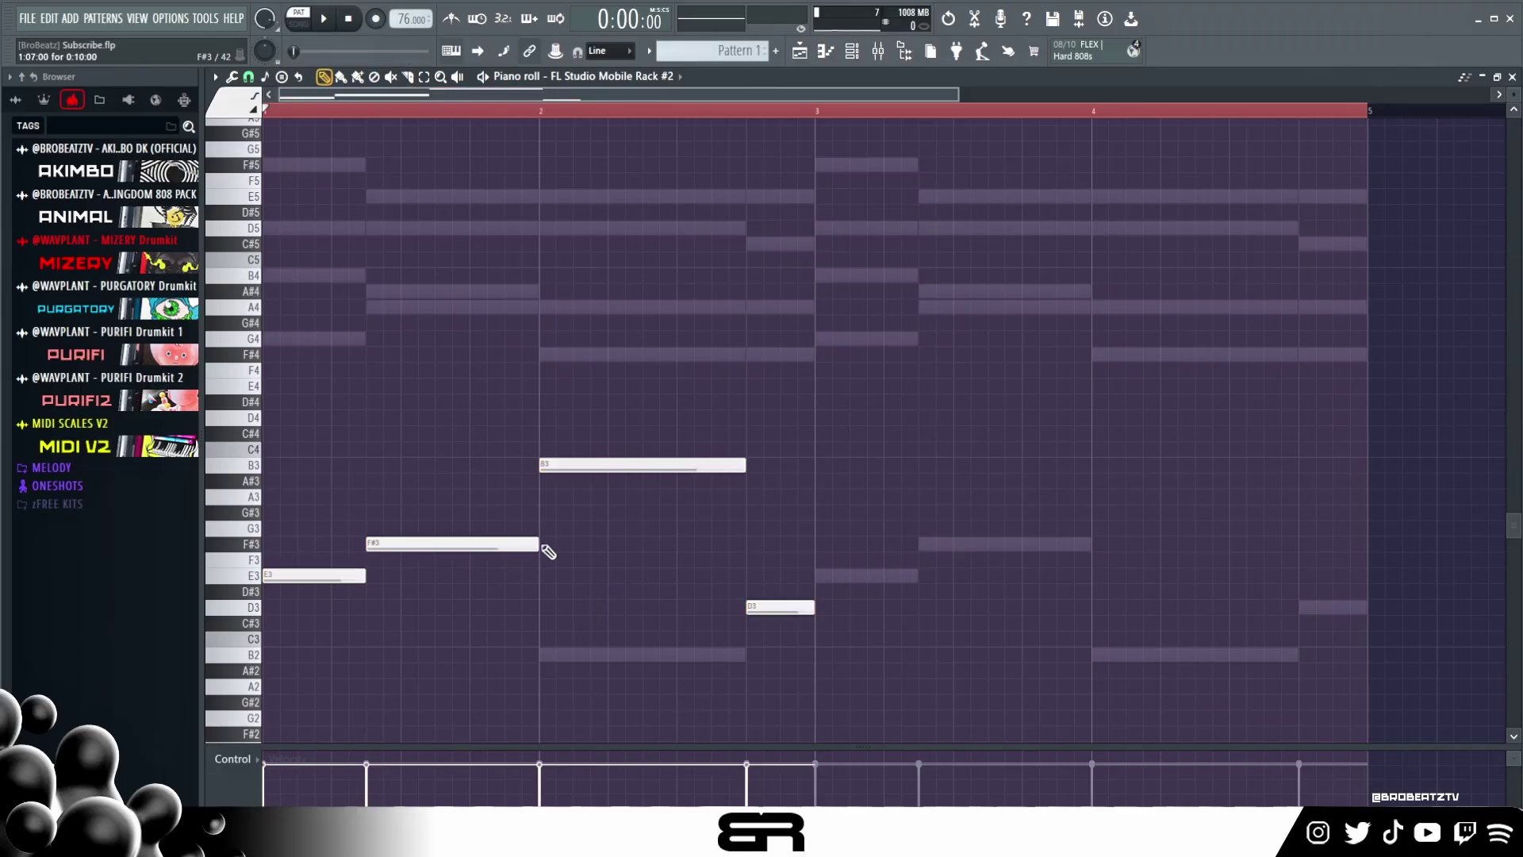
pyautogui.rightClick(491, 546)
pyautogui.click(509, 543)
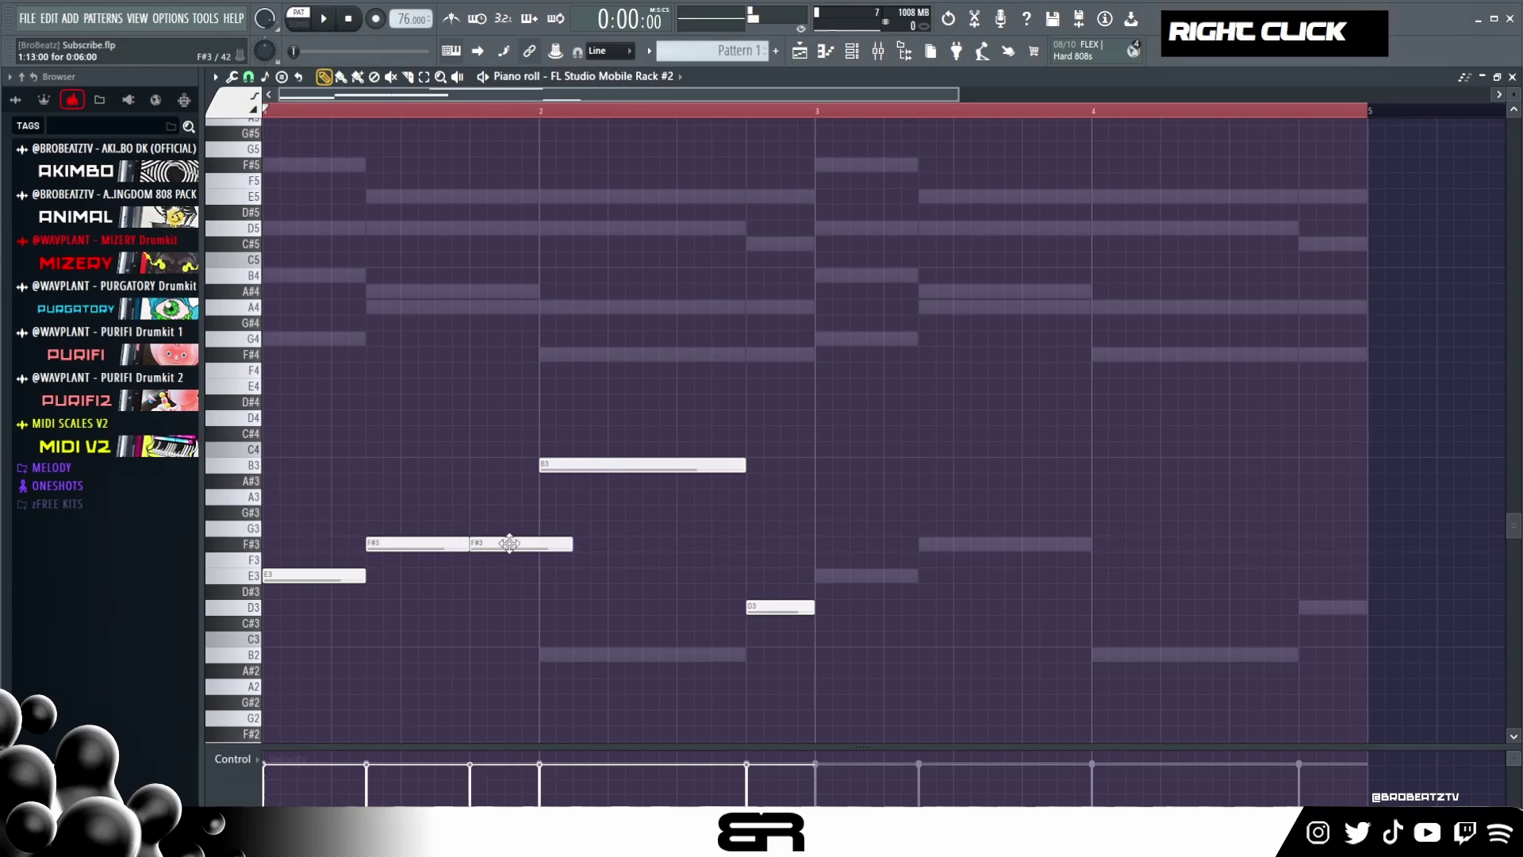
pyautogui.keyDown('ctrl'); pyautogui.click(468, 543); pyautogui.keyUp('ctrl')
pyautogui.keyDown('alt'); pyautogui.click(476, 544); pyautogui.keyUp('alt')
pyautogui.click(480, 544)
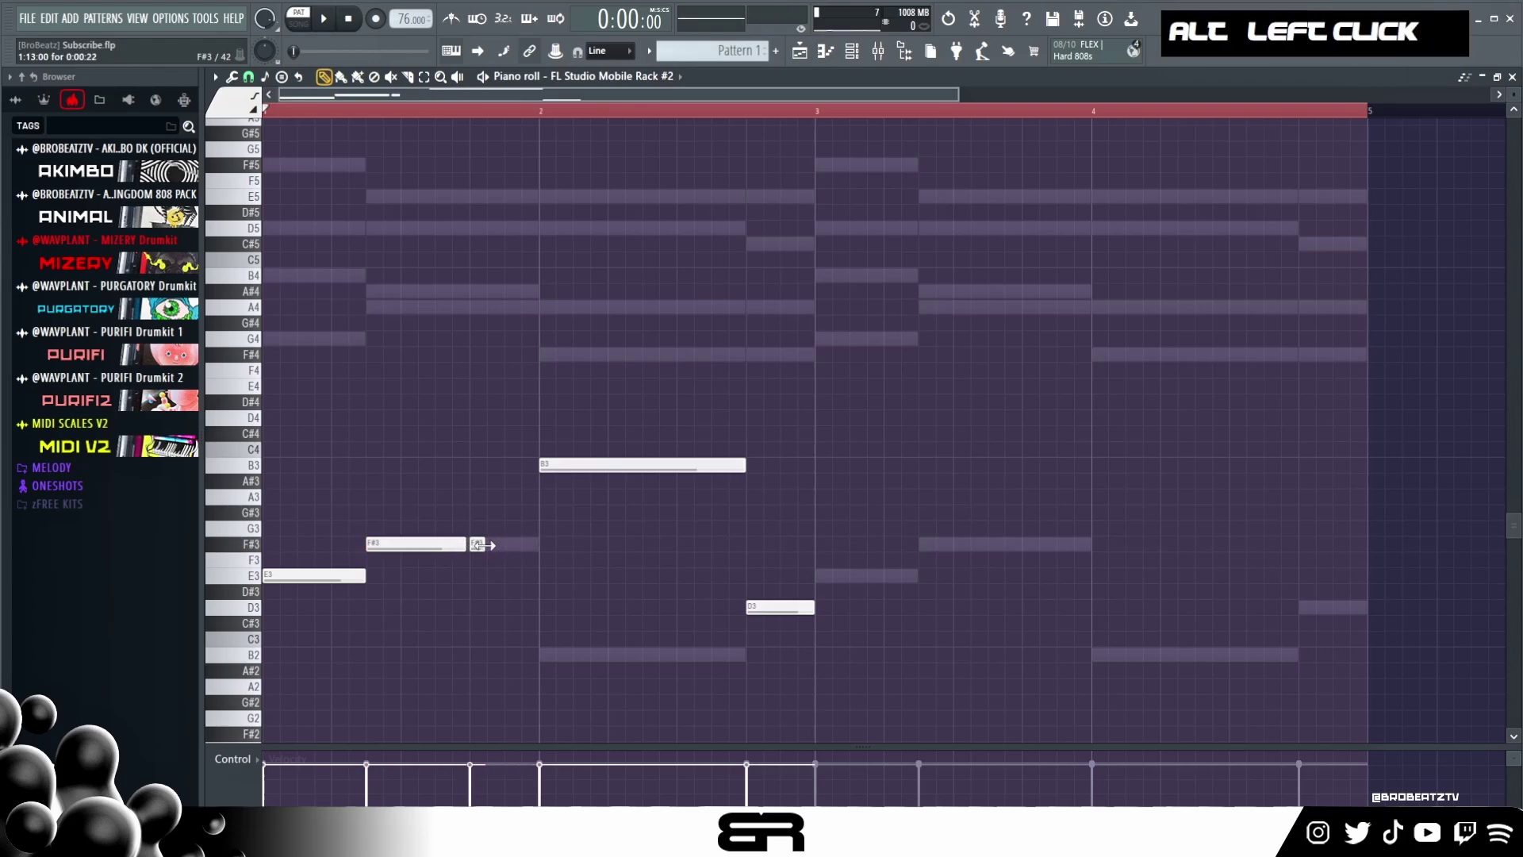
# - Raise the velocity of all notes during playback and duplicate the two-bar line into bars 3 and 4
pyautogui.press('space')
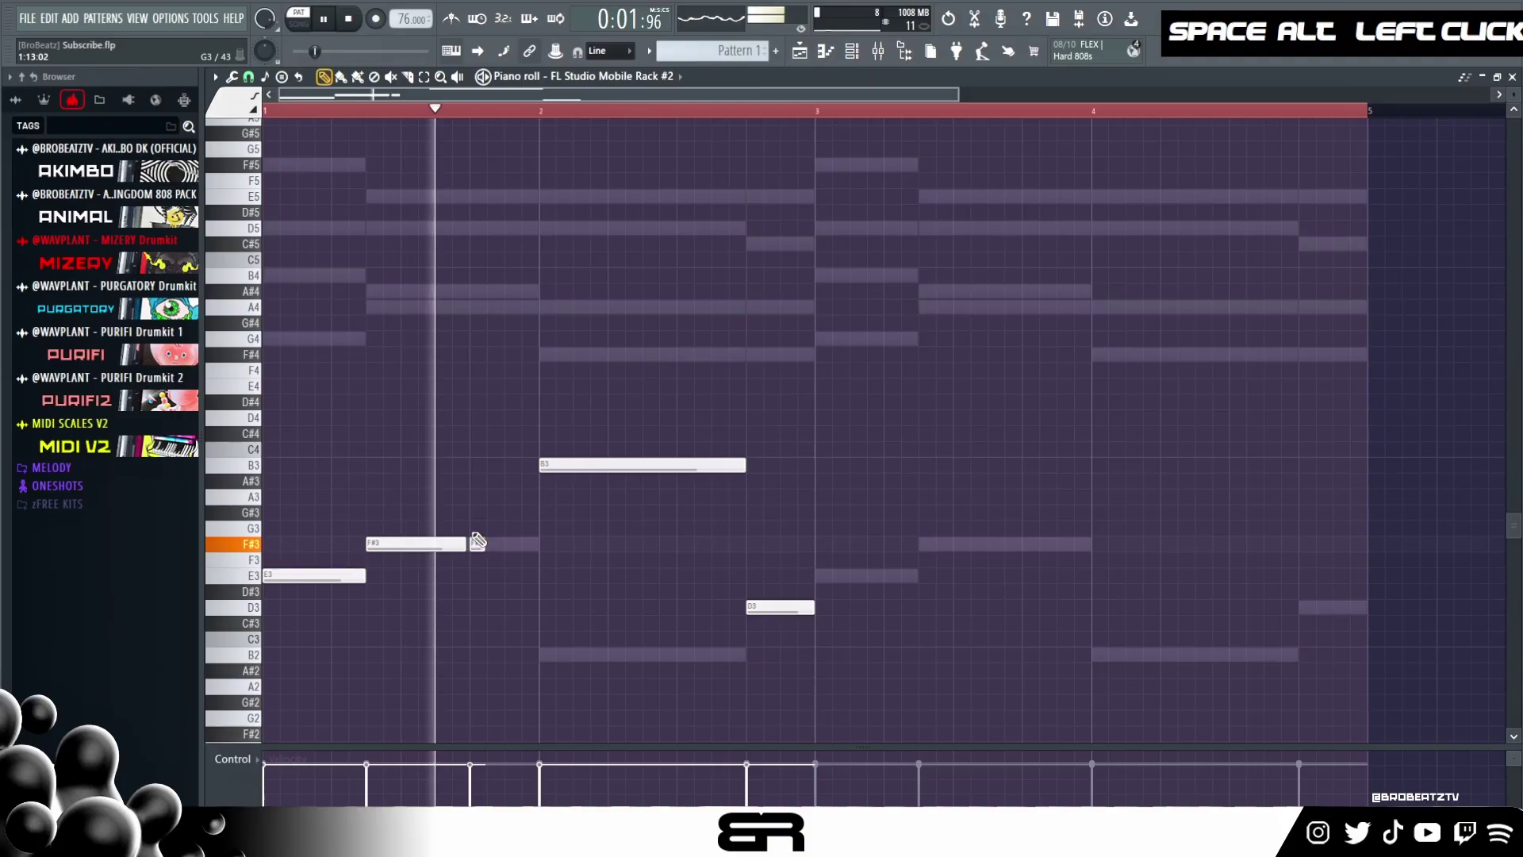
pyautogui.hotkey('ctrl', 'a')
pyautogui.keyDown('alt'); pyautogui.scroll(6, 504, 538); pyautogui.keyUp('alt')
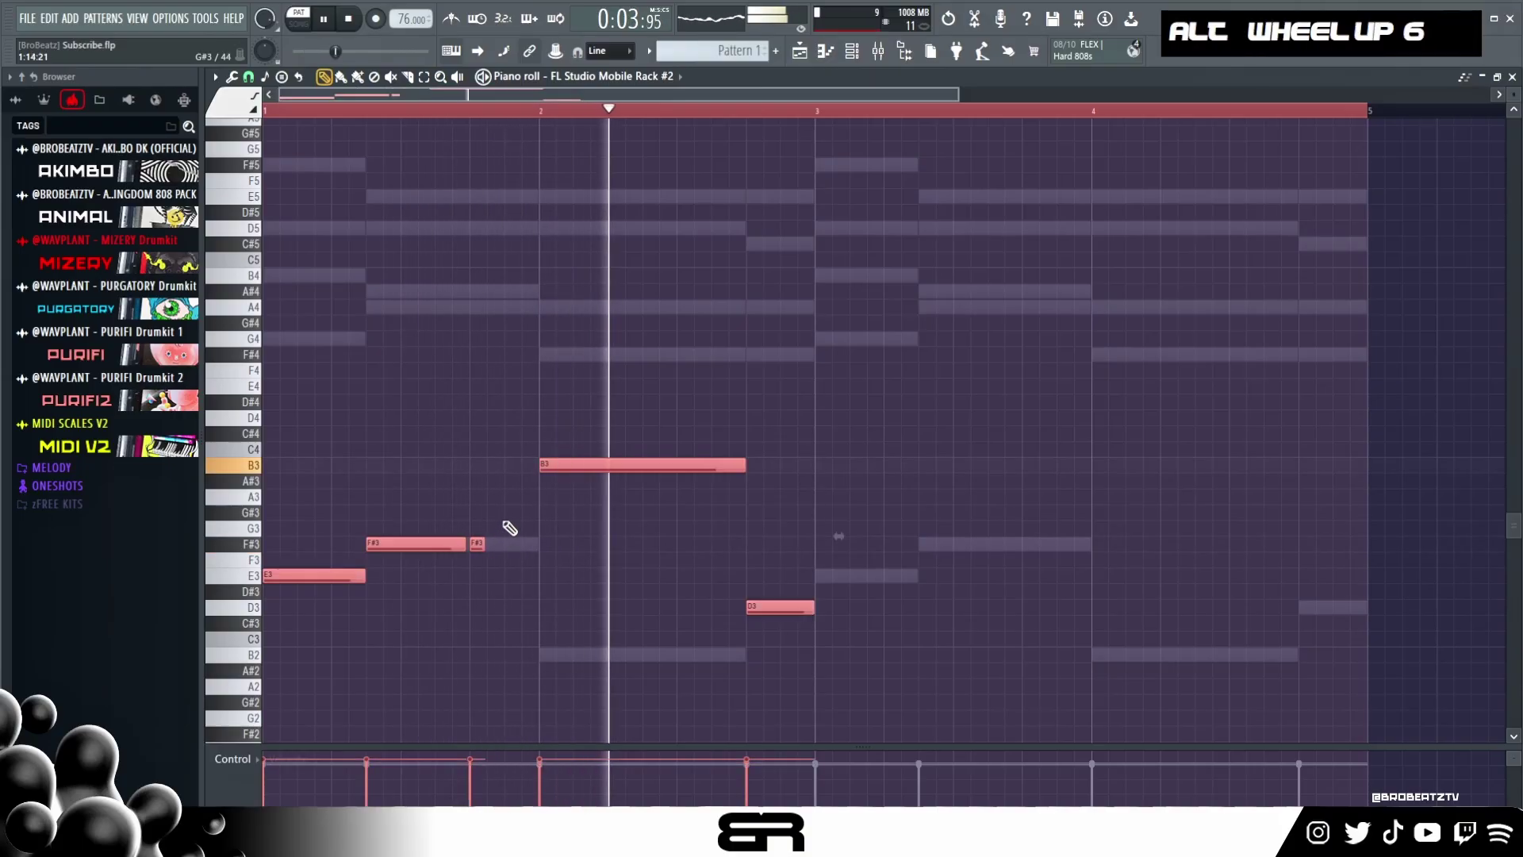
pyautogui.rightClick(680, 568)
pyautogui.press('space')
pyautogui.hotkey('ctrl', 'a')
pyautogui.keyDown('shift'); pyautogui.moveTo(442, 546); pyautogui.dragTo(863, 564); pyautogui.keyUp('shift')
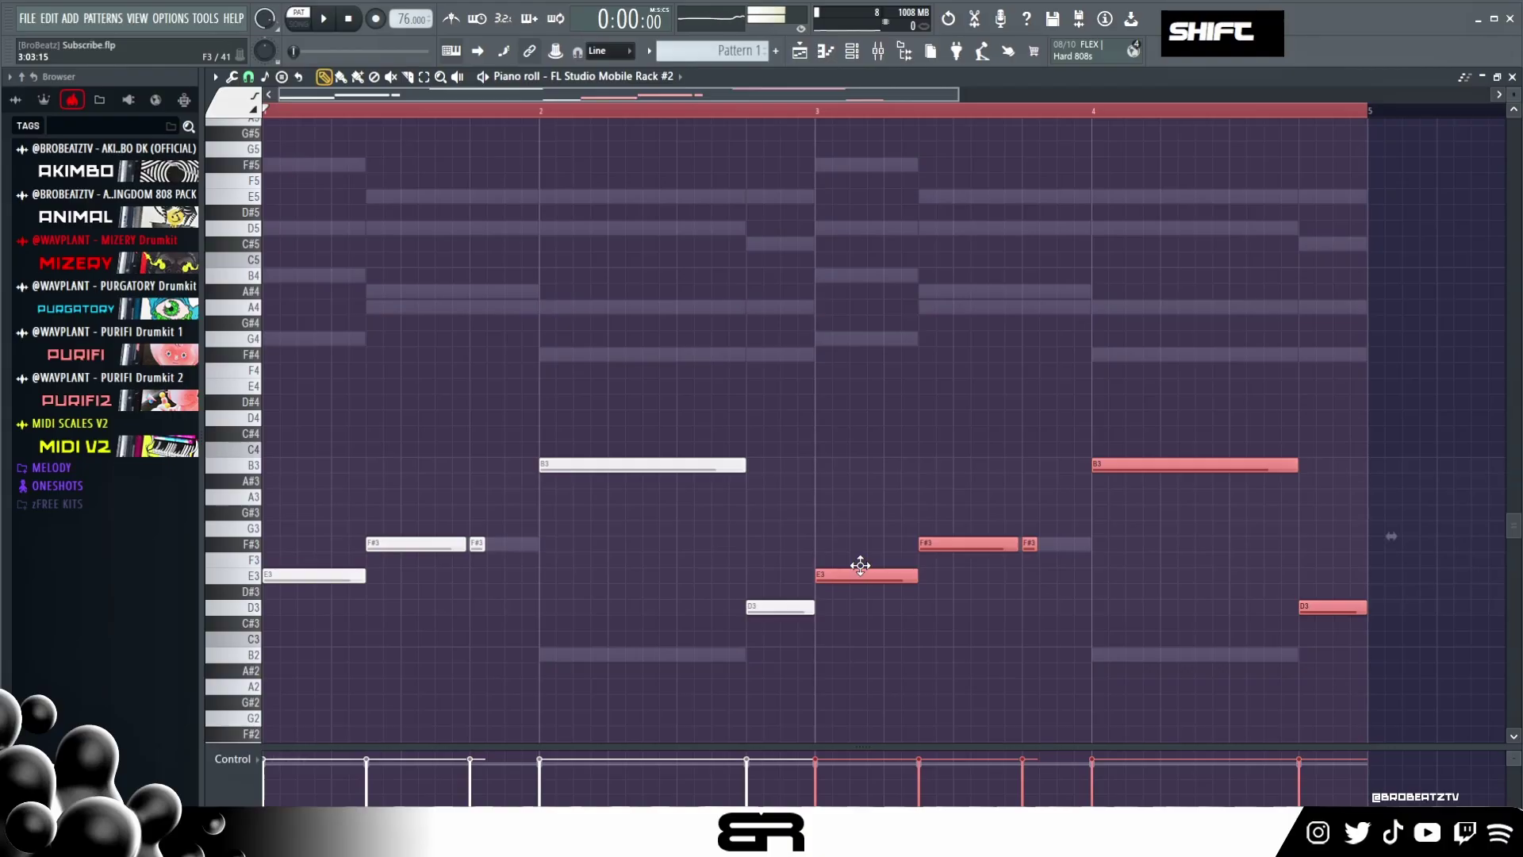
pyautogui.rightClick(868, 520)
# - Open the empty piano roll of the first FL Studio Mobile Rack channel
pyautogui.press('F6')
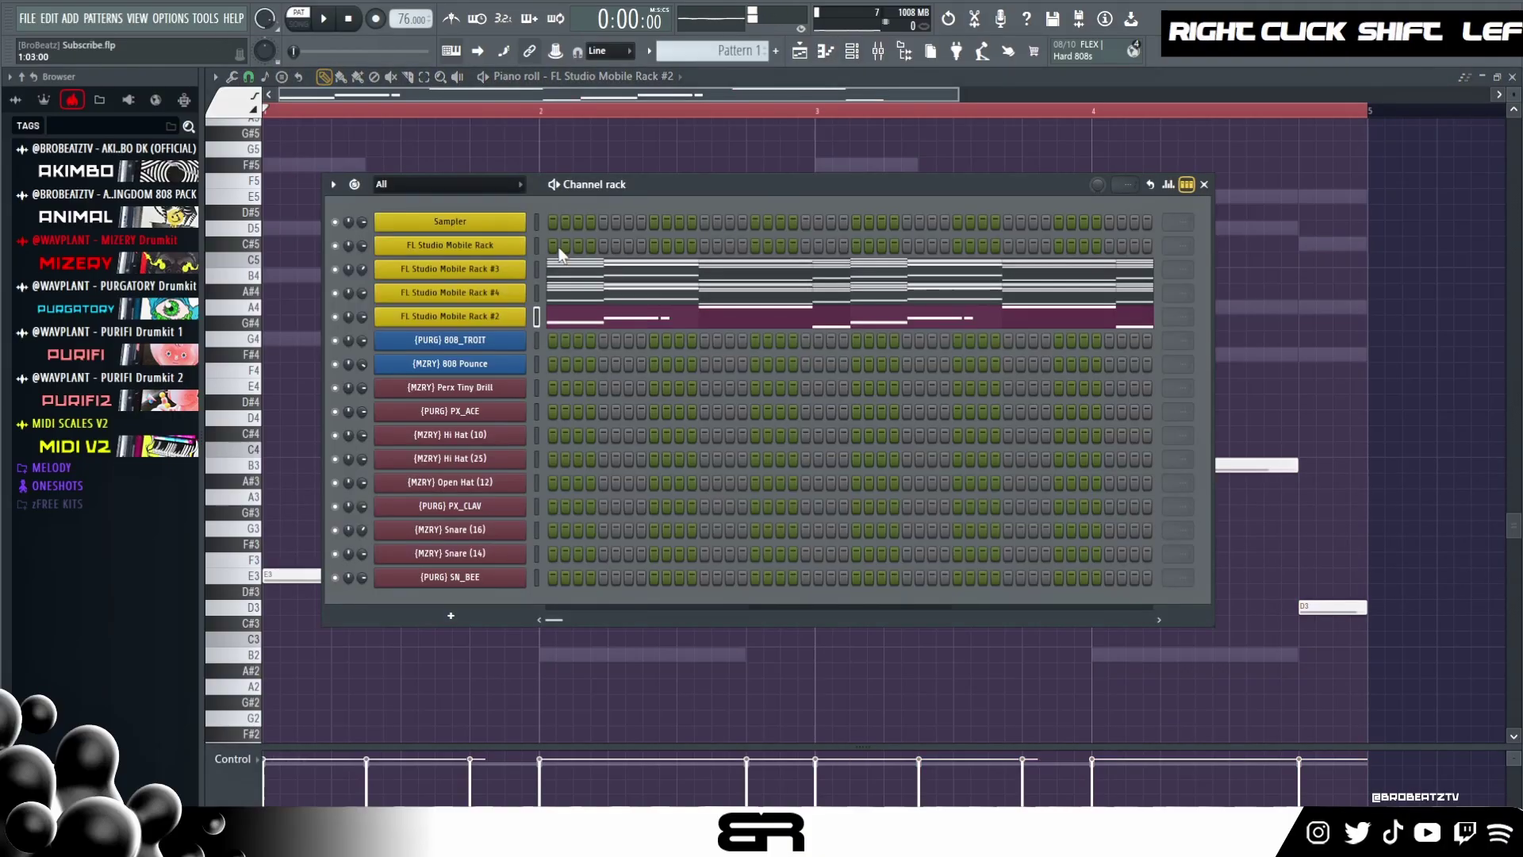
pyautogui.rightClick(494, 246)
pyautogui.click(553, 246)
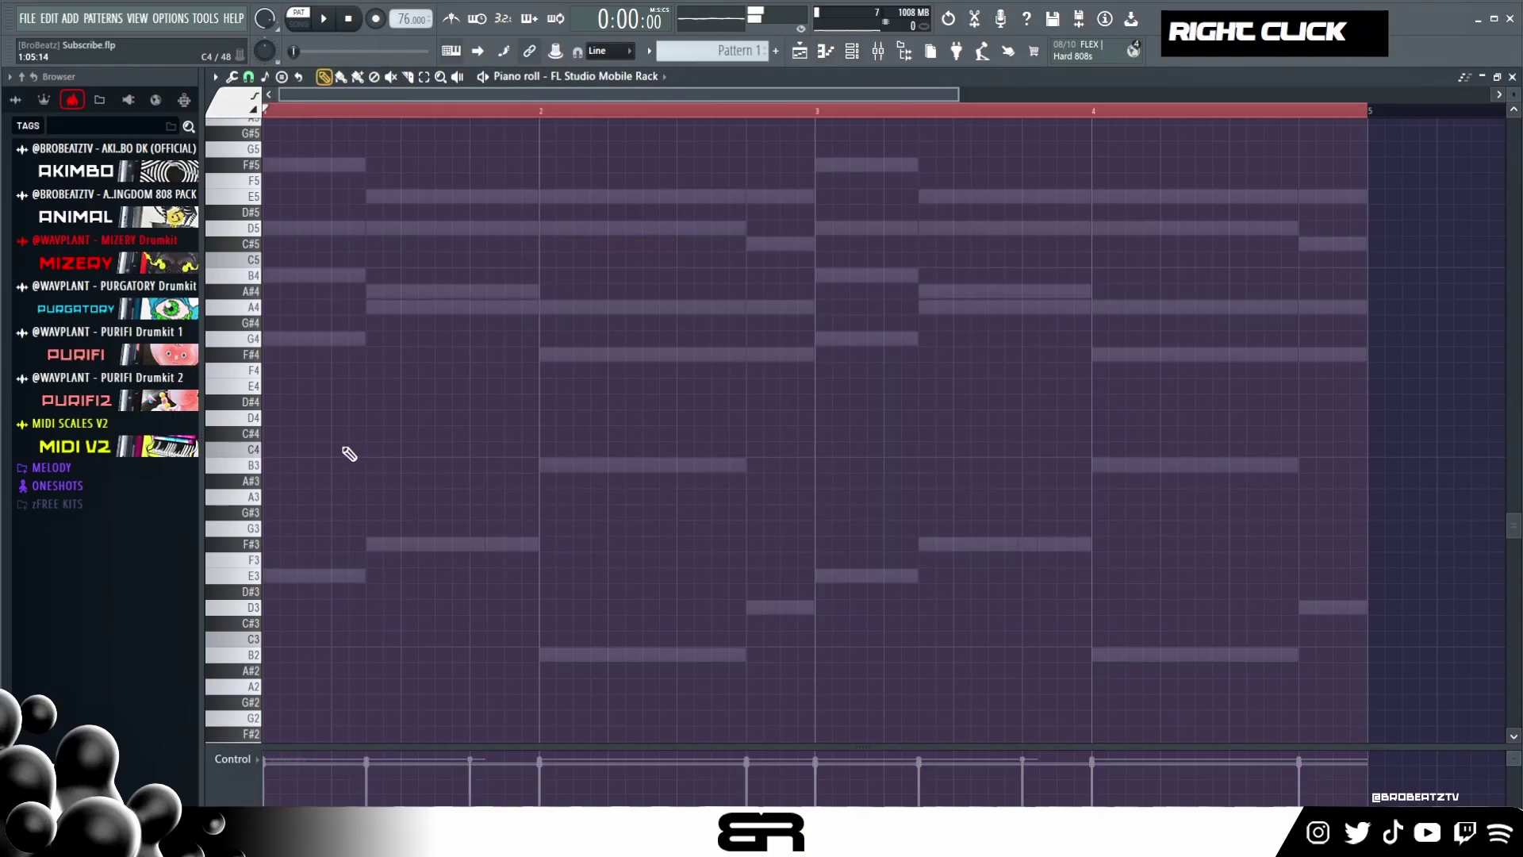
pyautogui.scroll(3, 417, 488)
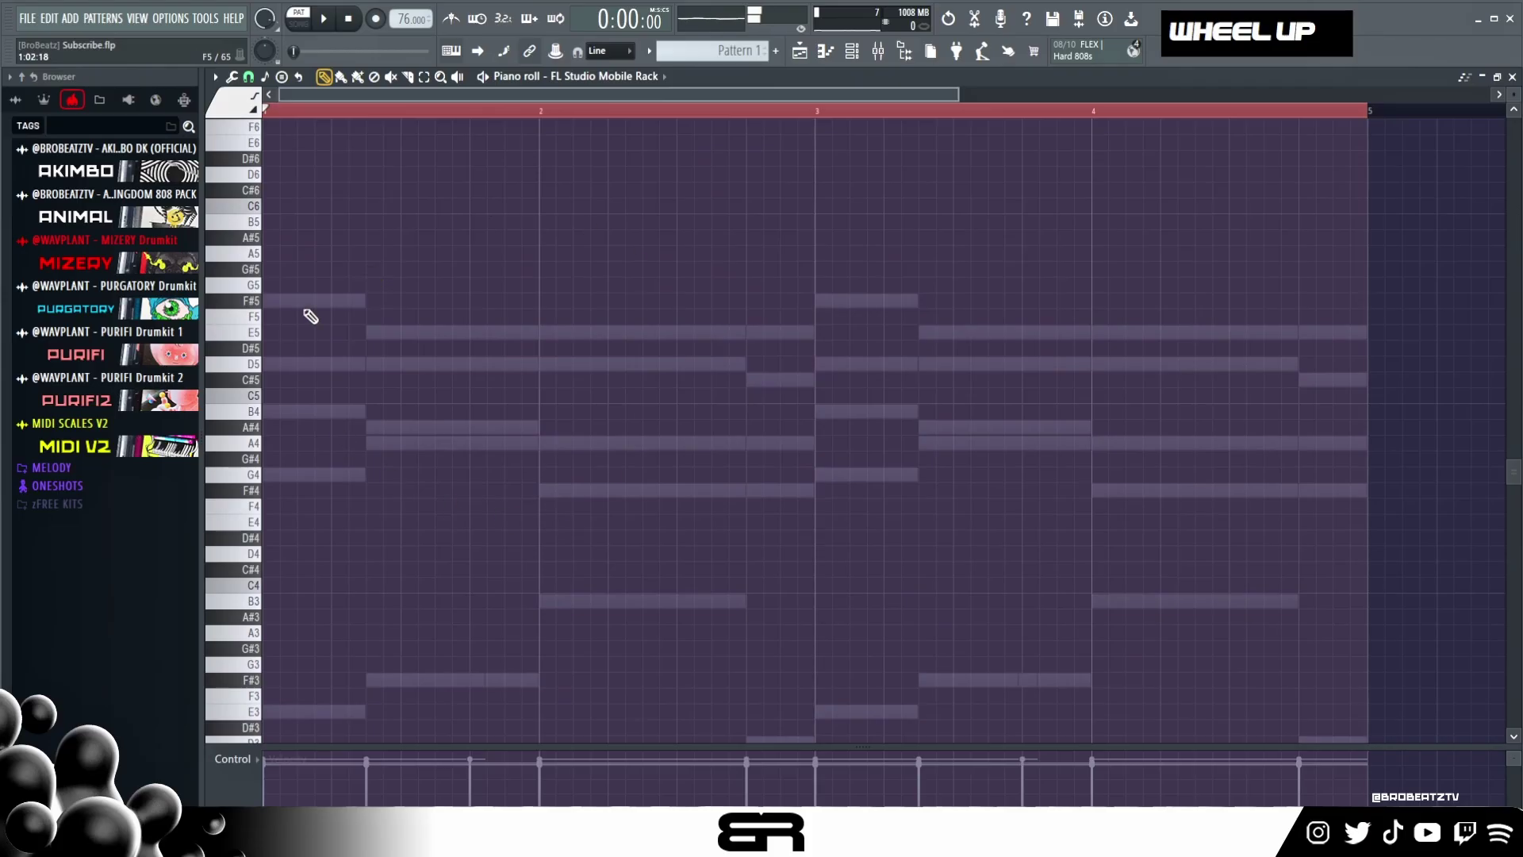
pyautogui.moveTo(956, 94); pyautogui.dragTo(904, 93)
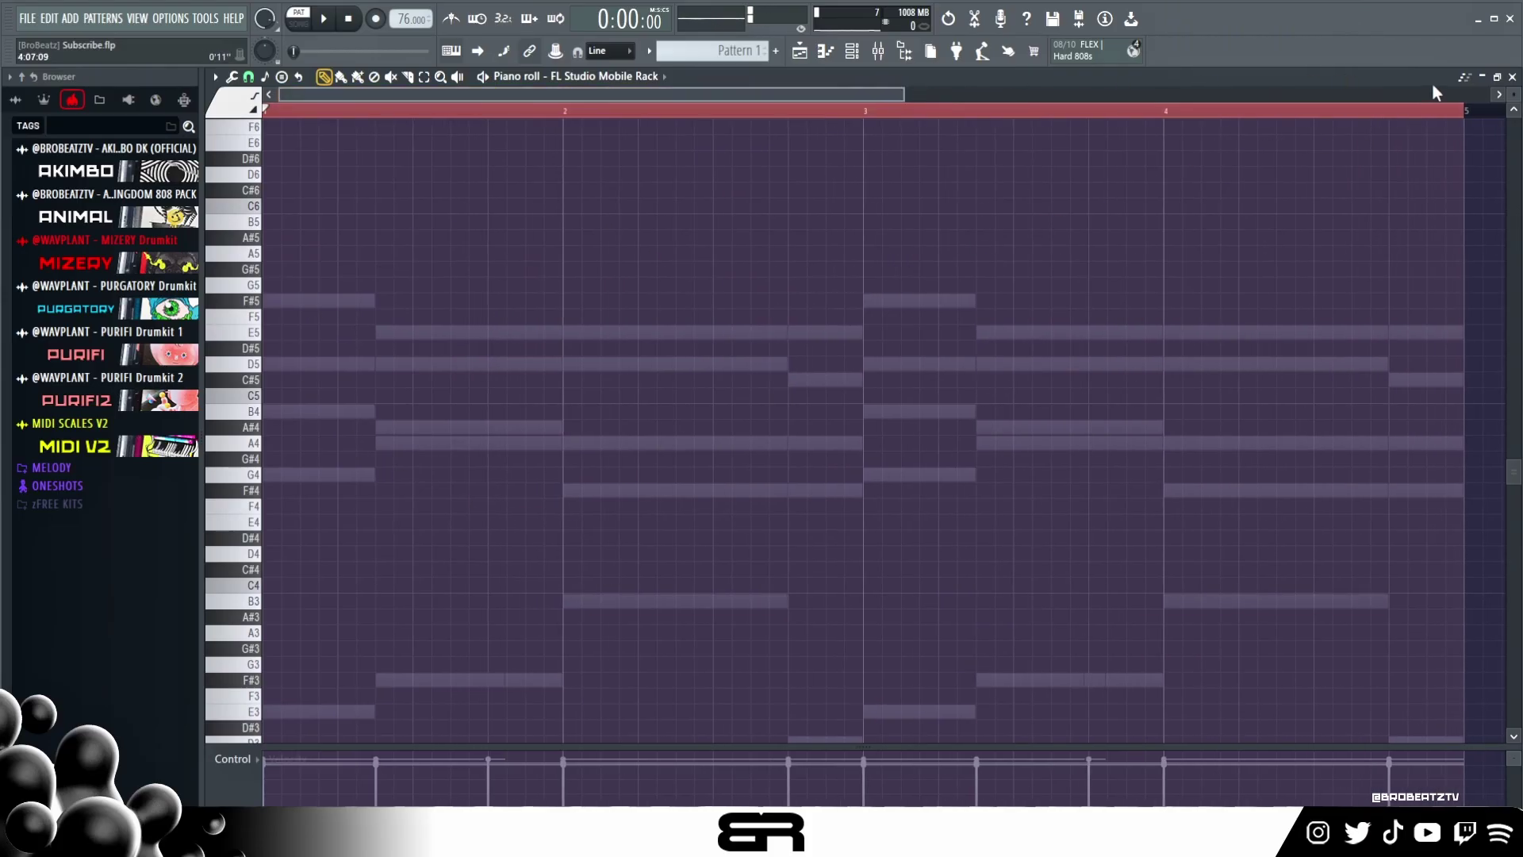
pyautogui.scroll(2, 1248, 180)
pyautogui.rightClick(343, 452)
pyautogui.click(402, 304)
pyautogui.click(496, 365)
pyautogui.moveTo(585, 449); pyautogui.dragTo(606, 468)
pyautogui.click(680, 488)
pyautogui.rightClick(680, 488)
pyautogui.rightClick(605, 468)
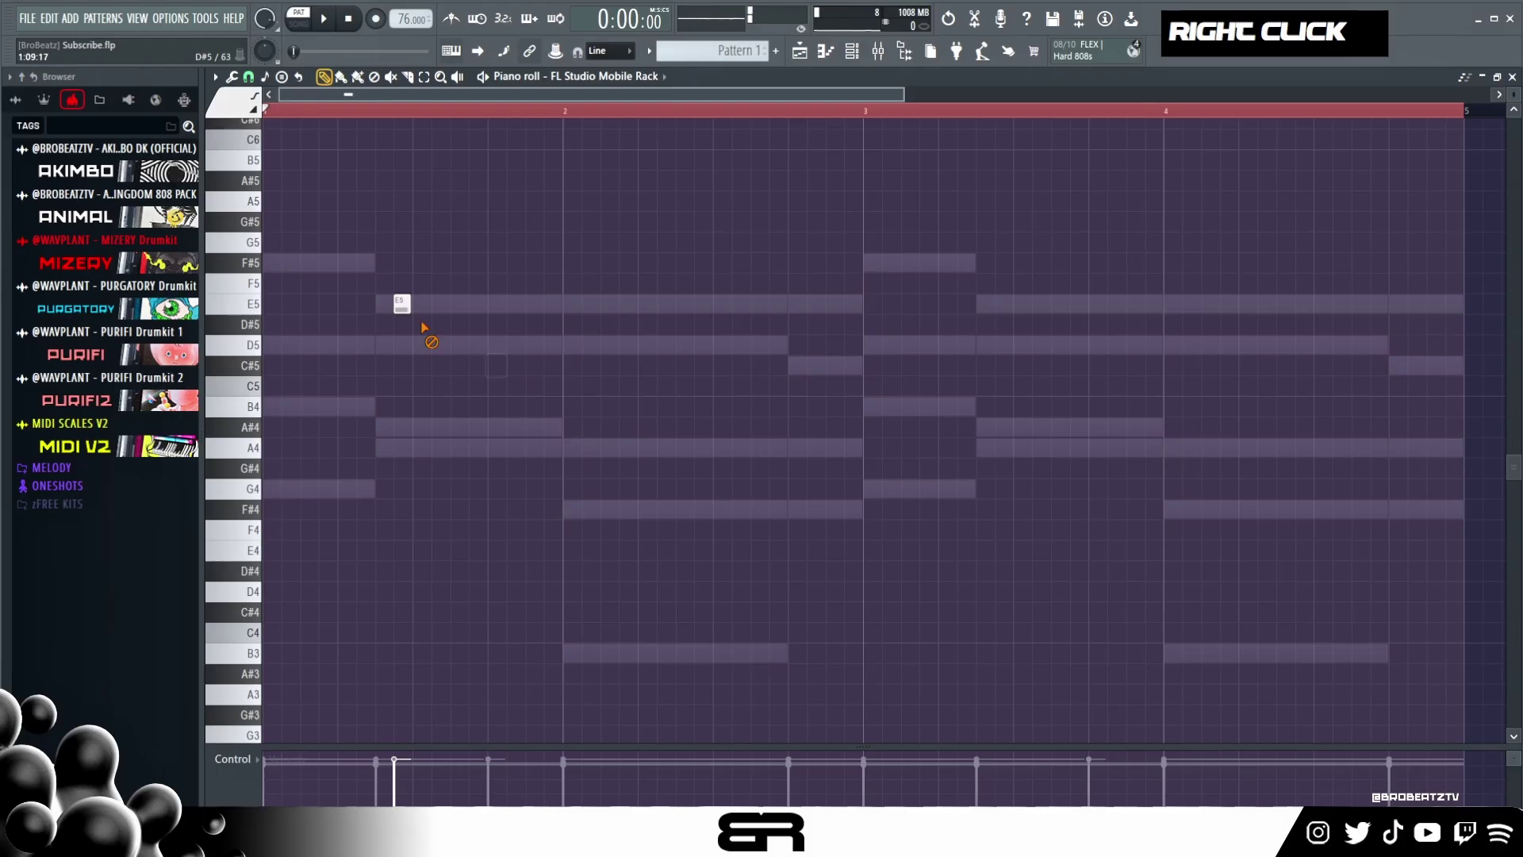
pyautogui.click(343, 262)
pyautogui.rightClick(383, 303)
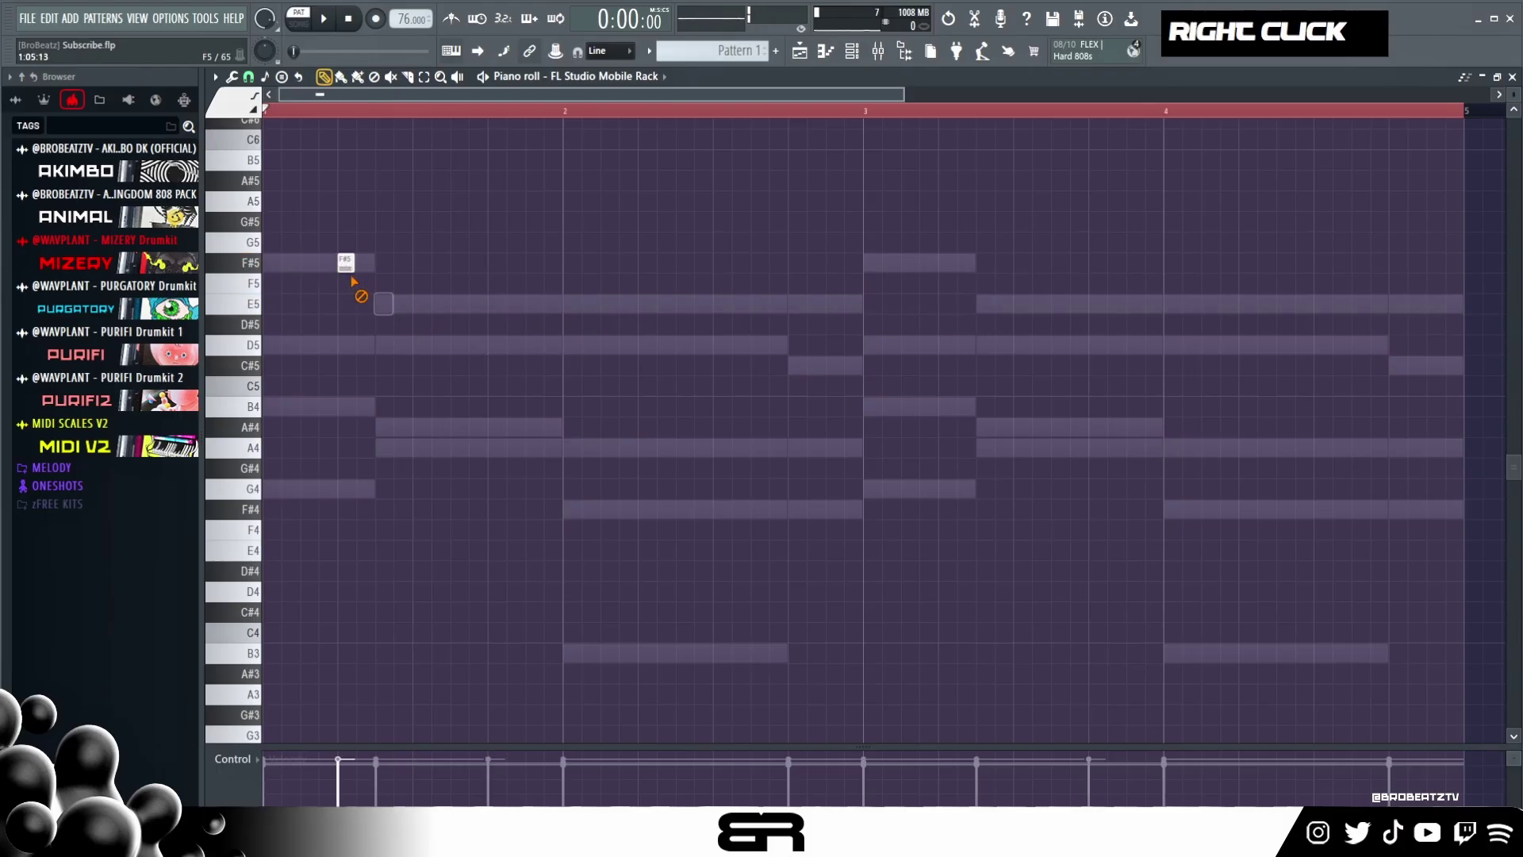
# - Place a one-step D5 note on beat 2 of bar 1, followed directly by a one-step F#5
pyautogui.click(342, 346)
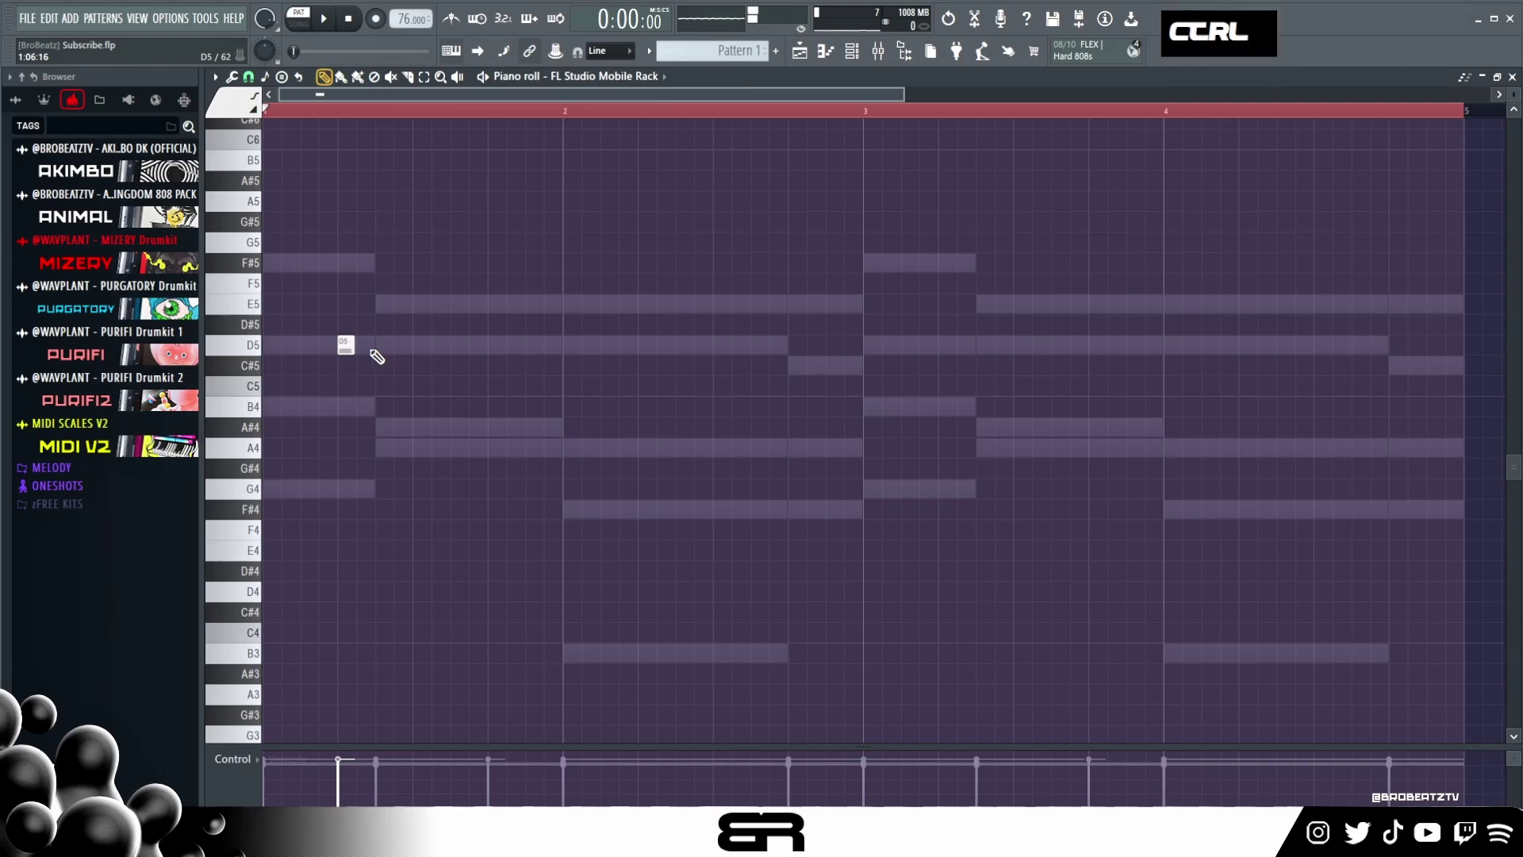
pyautogui.hotkey('ctrl', 'q')
pyautogui.hotkey('ctrl', 'a')
pyautogui.scroll(2, 307, 119)
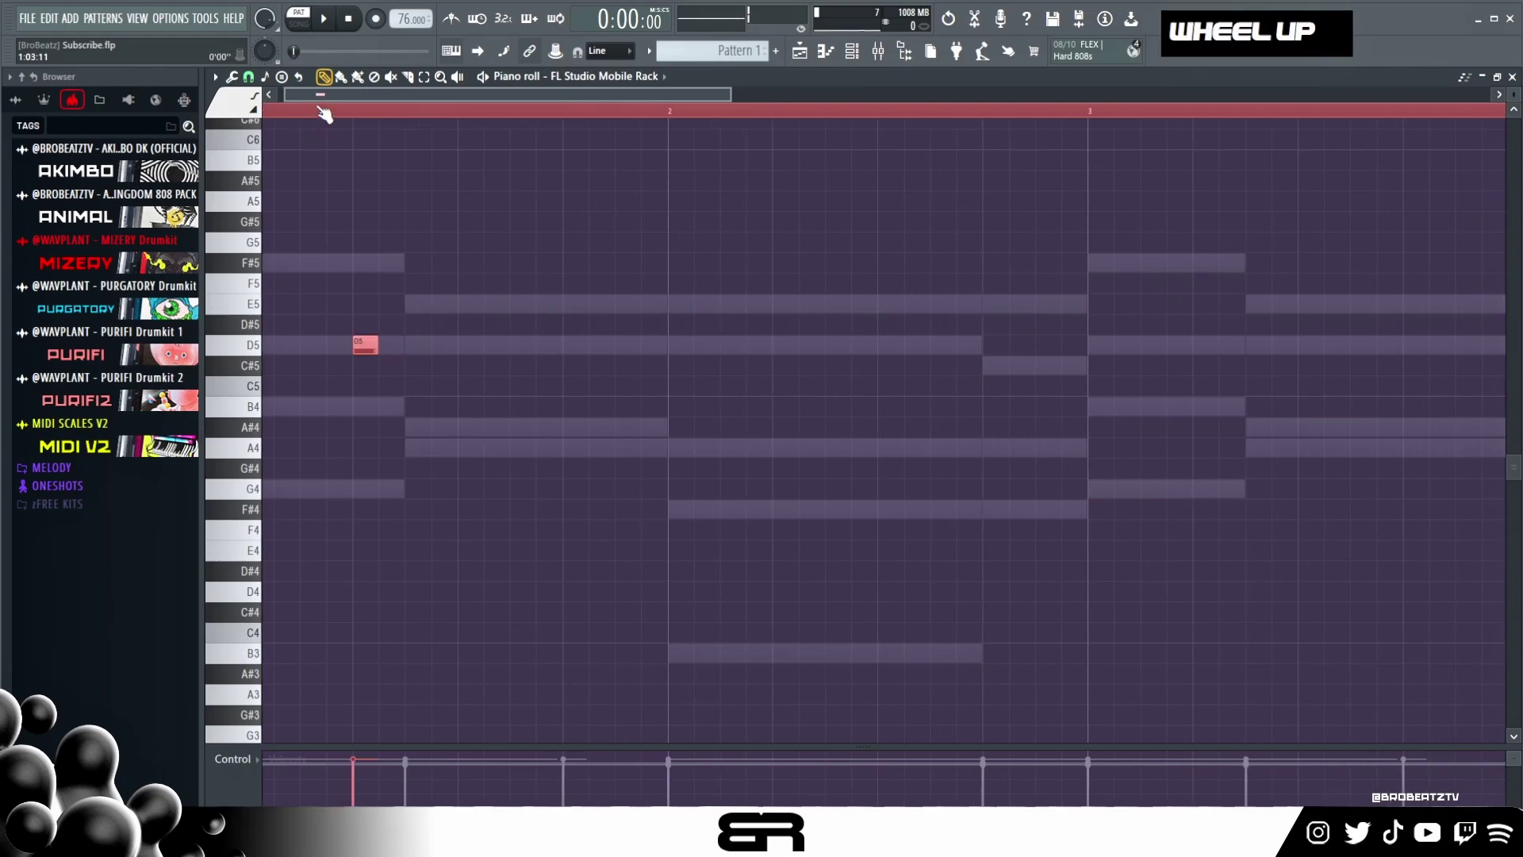
pyautogui.doubleClick(342, 111)
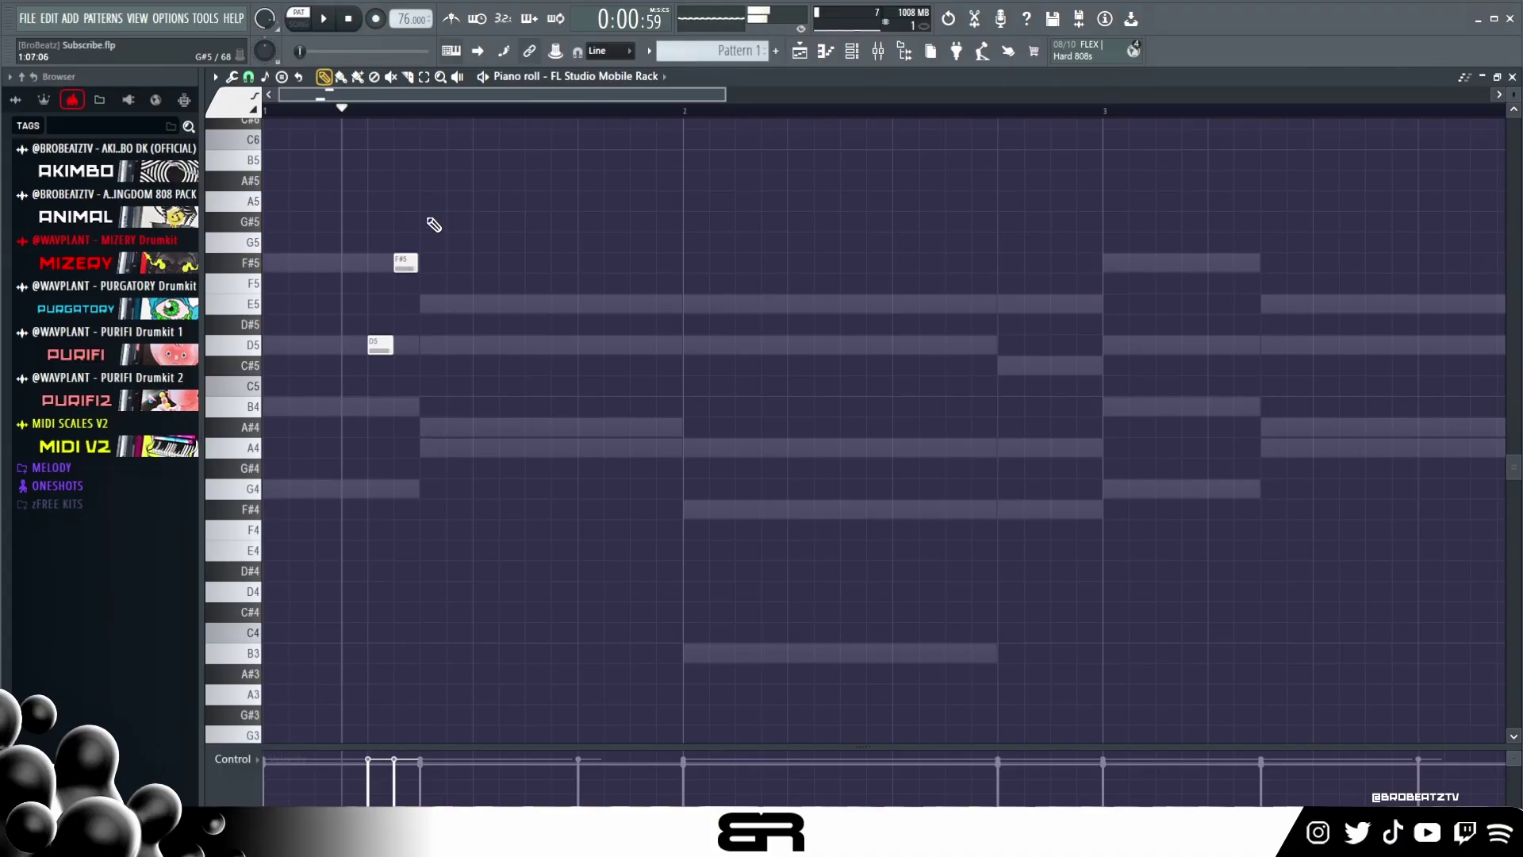
# - Add a one-step A5 note right after the F#5 in bar 1 and audition the three-note phrase
pyautogui.press('space')
pyautogui.press('space')
pyautogui.press('space')
pyautogui.press('ctrl')
pyautogui.press('space')
pyautogui.press('space')
pyautogui.keyDown('ctrl'); pyautogui.moveTo(506, 209); pyautogui.dragTo(374, 394); pyautogui.keyUp('ctrl')
pyautogui.press('space')
pyautogui.press('space')
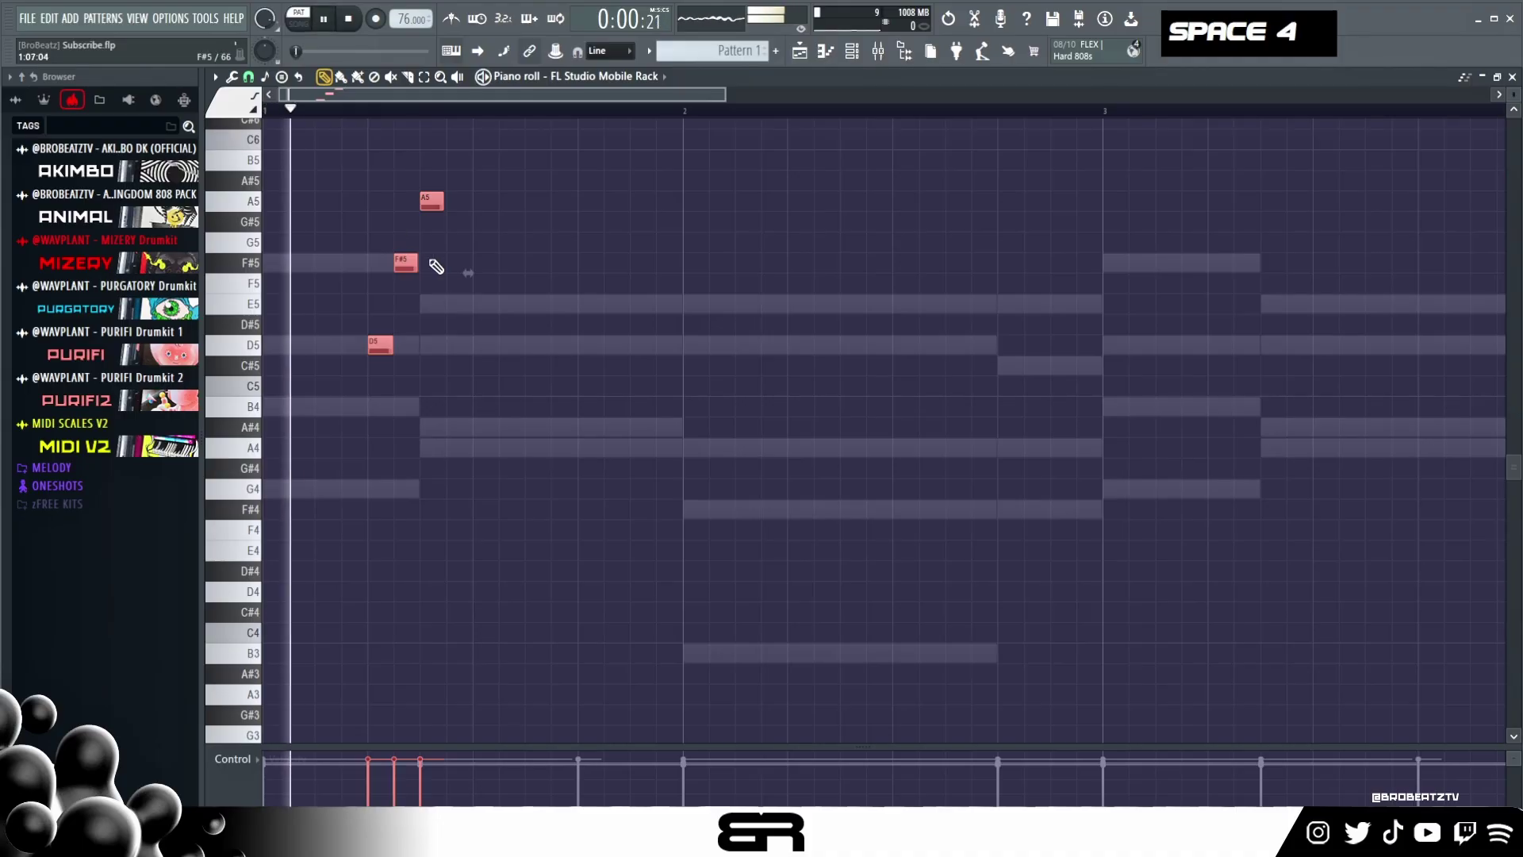
# - Continue the melody in bar 1 with F#5 on beat 3, D5 on beat 4 and C#5 two steps after it
pyautogui.rightClick(442, 318)
pyautogui.press('space')
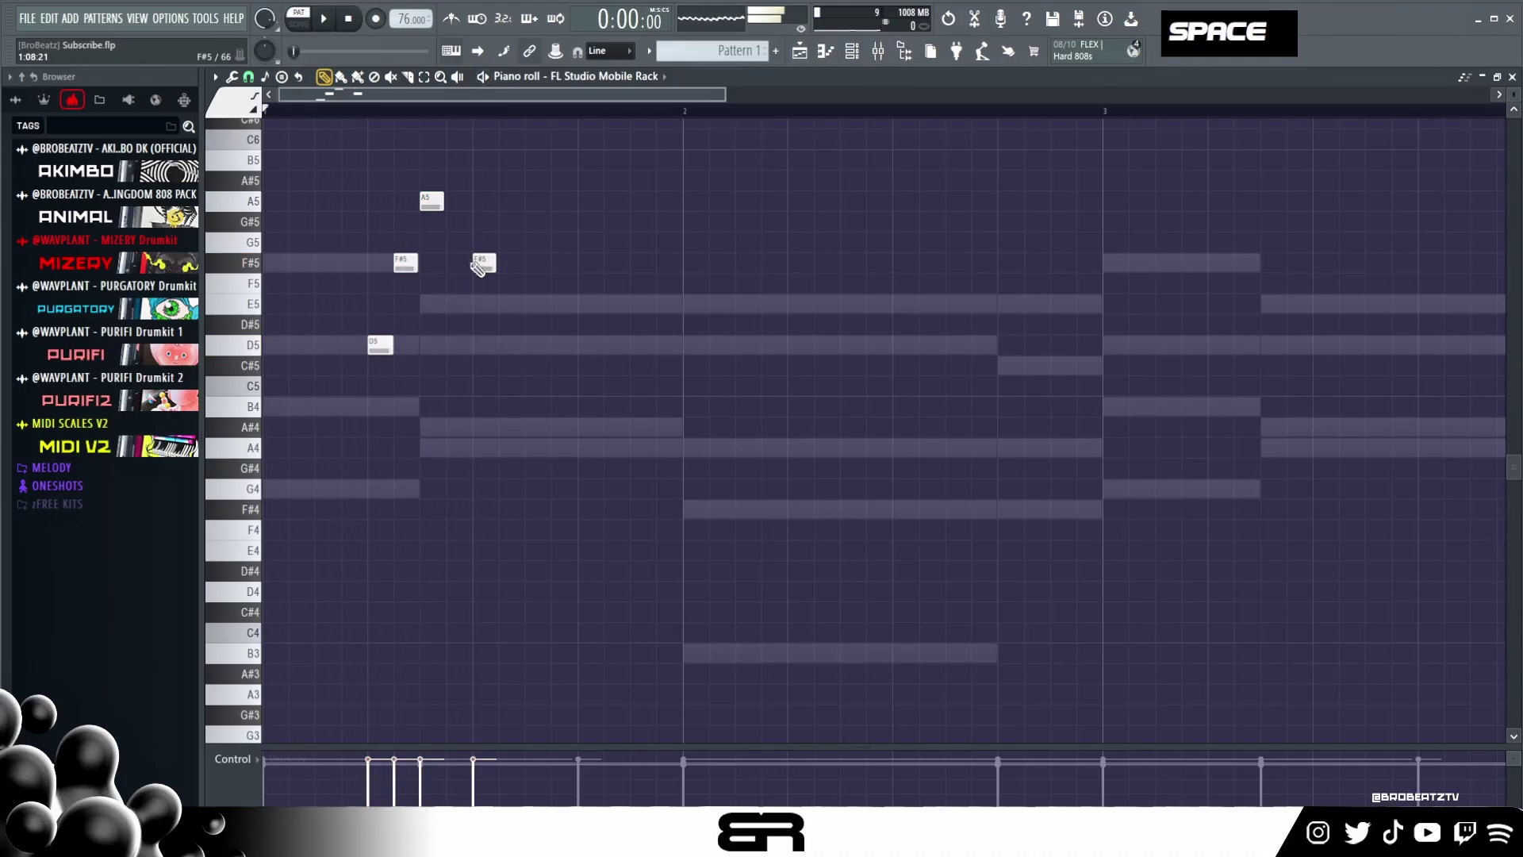
pyautogui.press('space')
pyautogui.click(588, 345)
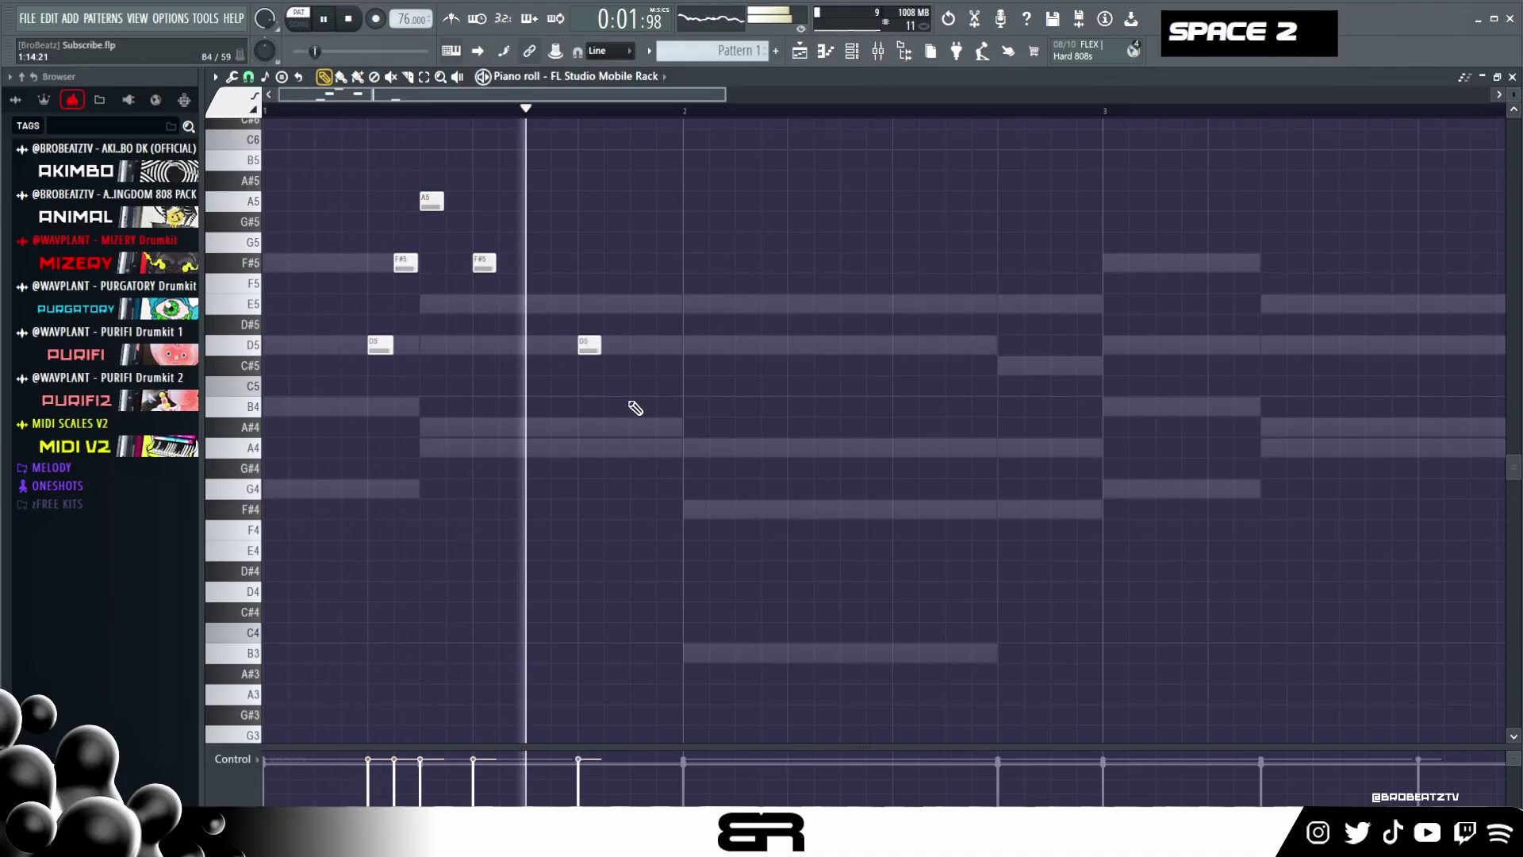
pyautogui.click(635, 365)
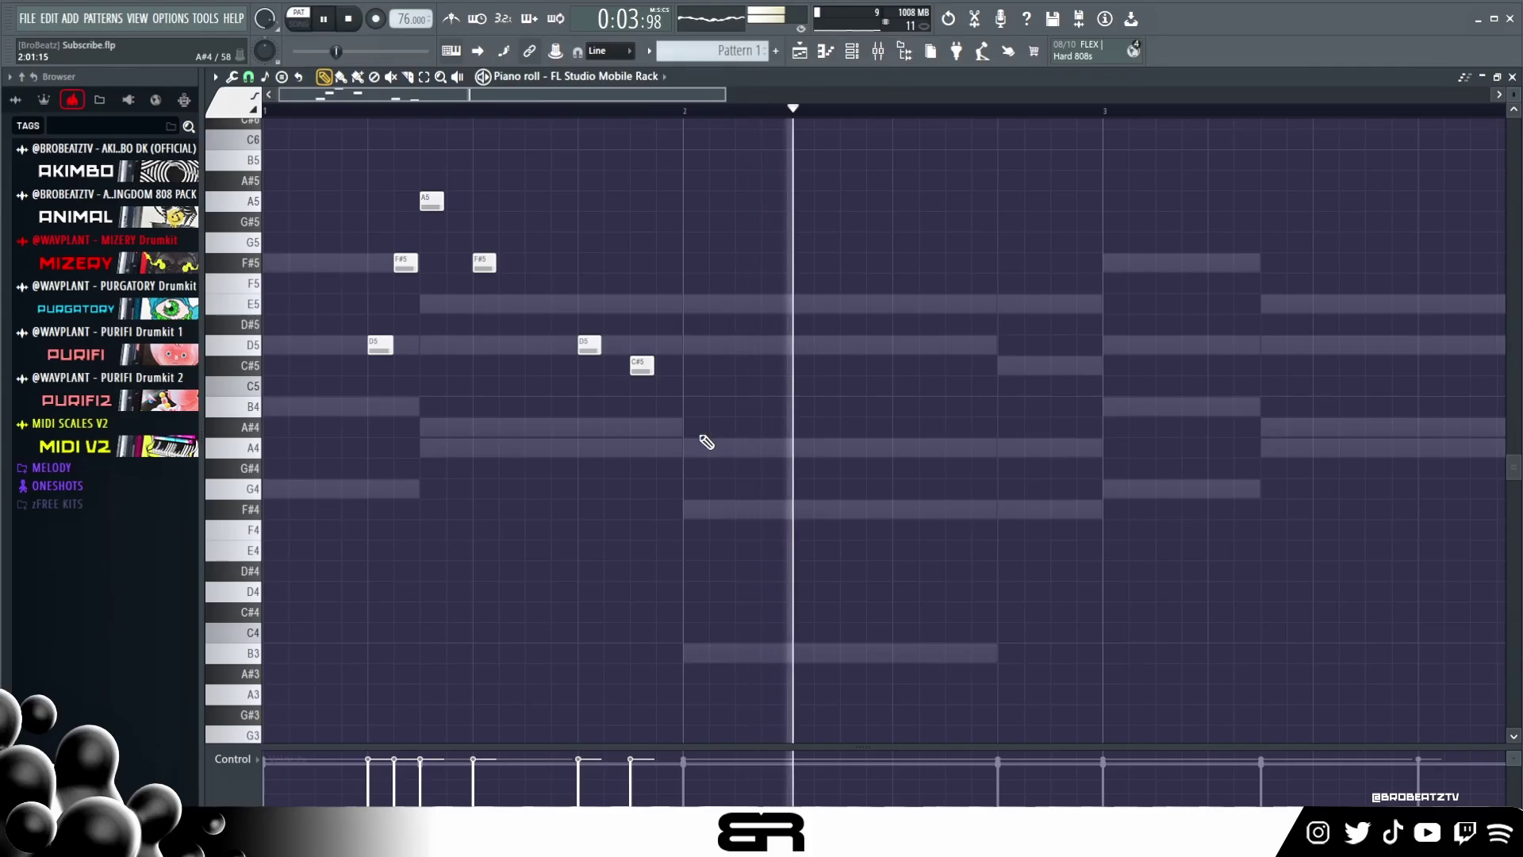
# - Place consecutive F#4, A4 and E5 notes mid-bar 2 and copy the D5 and C#5 pair to beat 4 of bar 2
pyautogui.press('space')
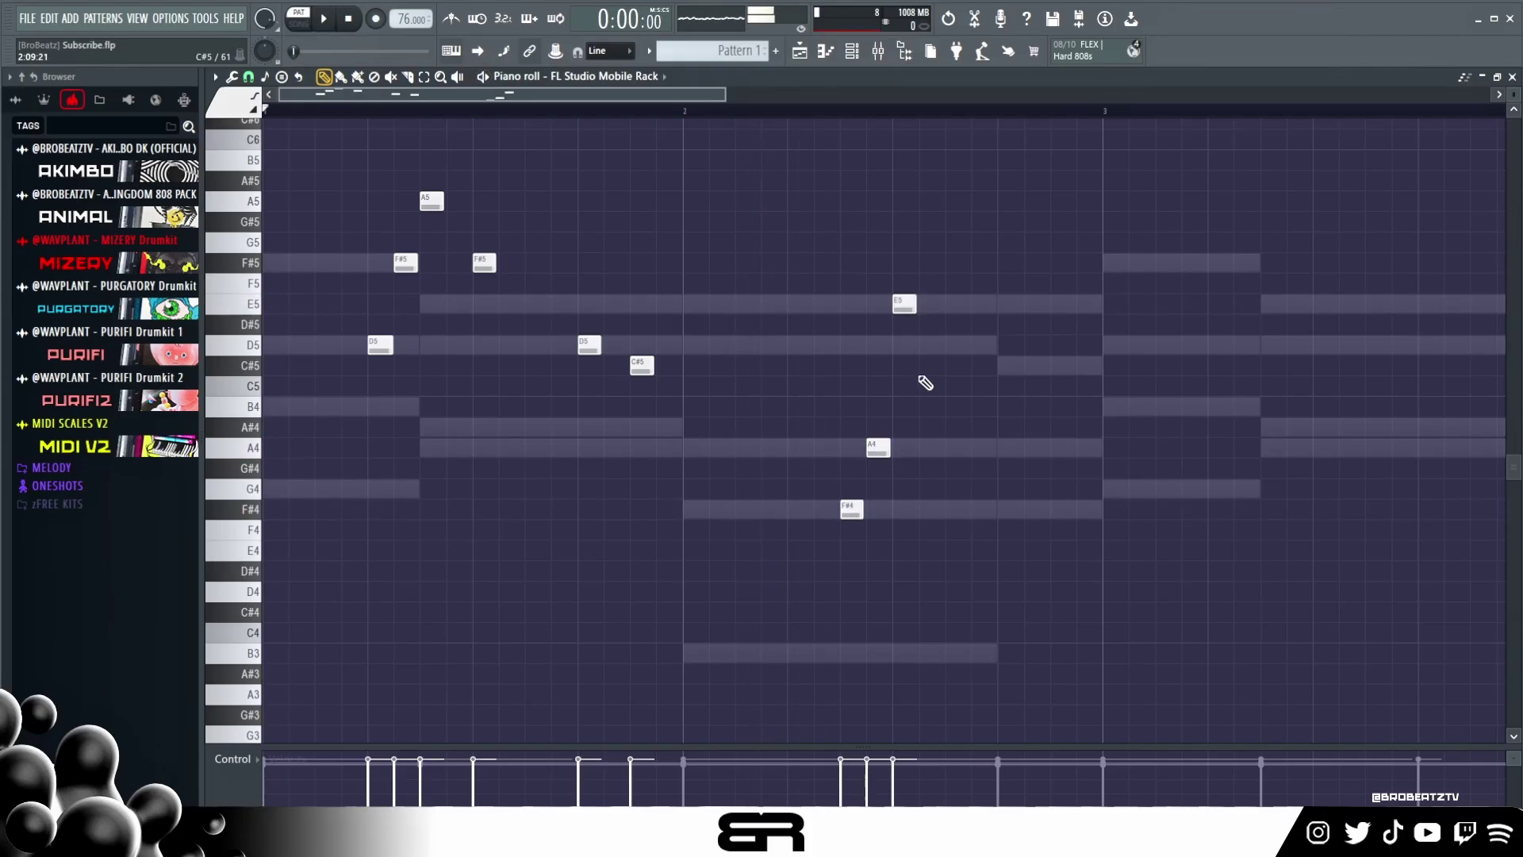
pyautogui.rightClick(904, 304)
pyautogui.moveTo(554, 313); pyautogui.dragTo(636, 396)
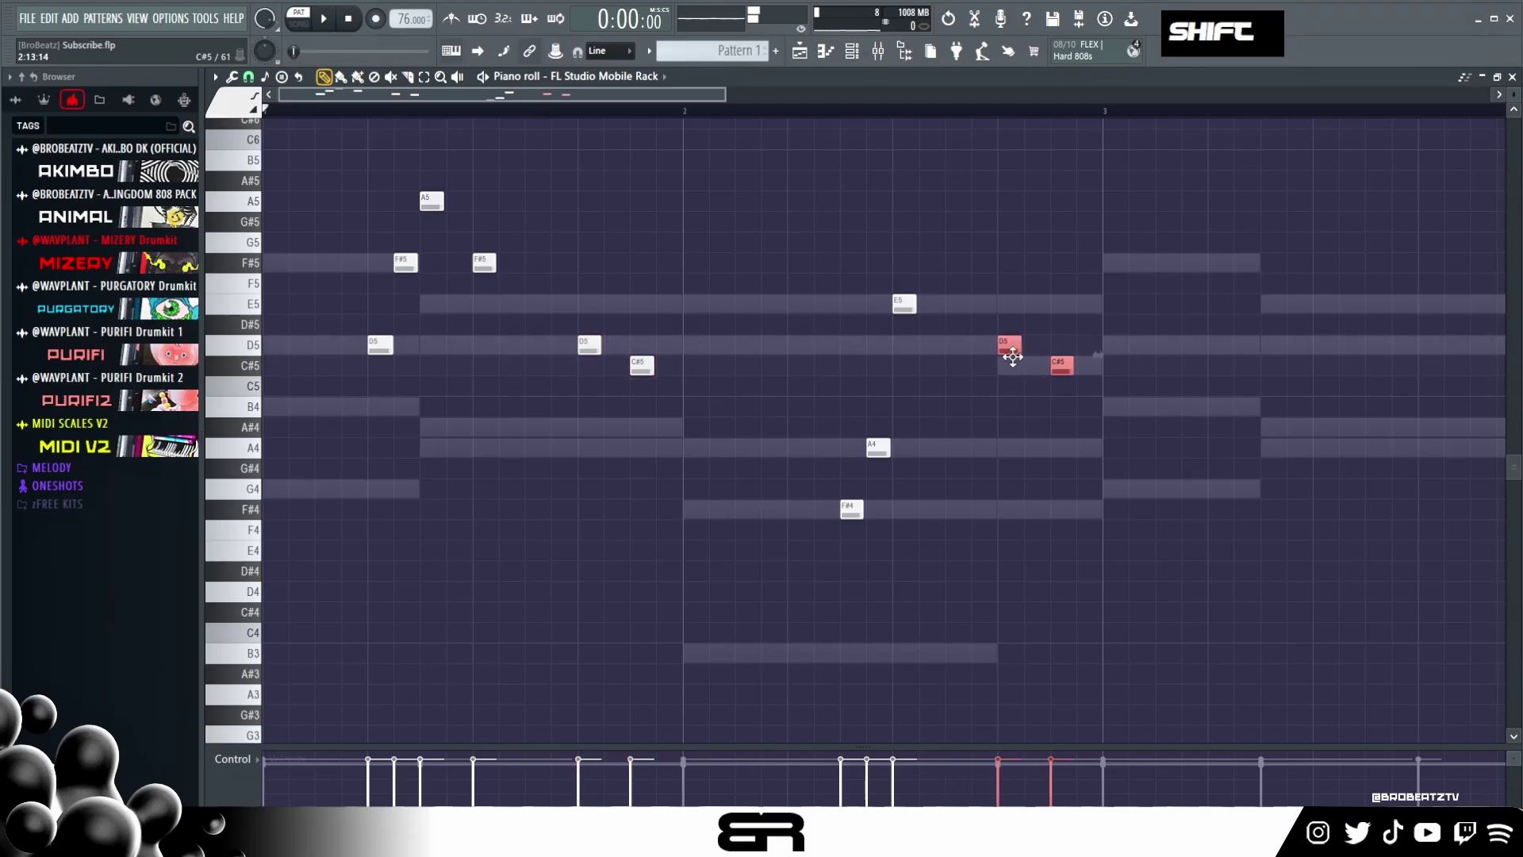
pyautogui.rightClick(996, 442)
# - Duplicate the whole two-bar melody into bars 3 and 4 and play it back
pyautogui.hotkey('ctrl', 'a')
pyautogui.moveTo(381, 346); pyautogui.dragTo(1320, 364)
pyautogui.keyDown('ctrl'); pyautogui.rightClick(1248, 323); pyautogui.keyUp('ctrl')
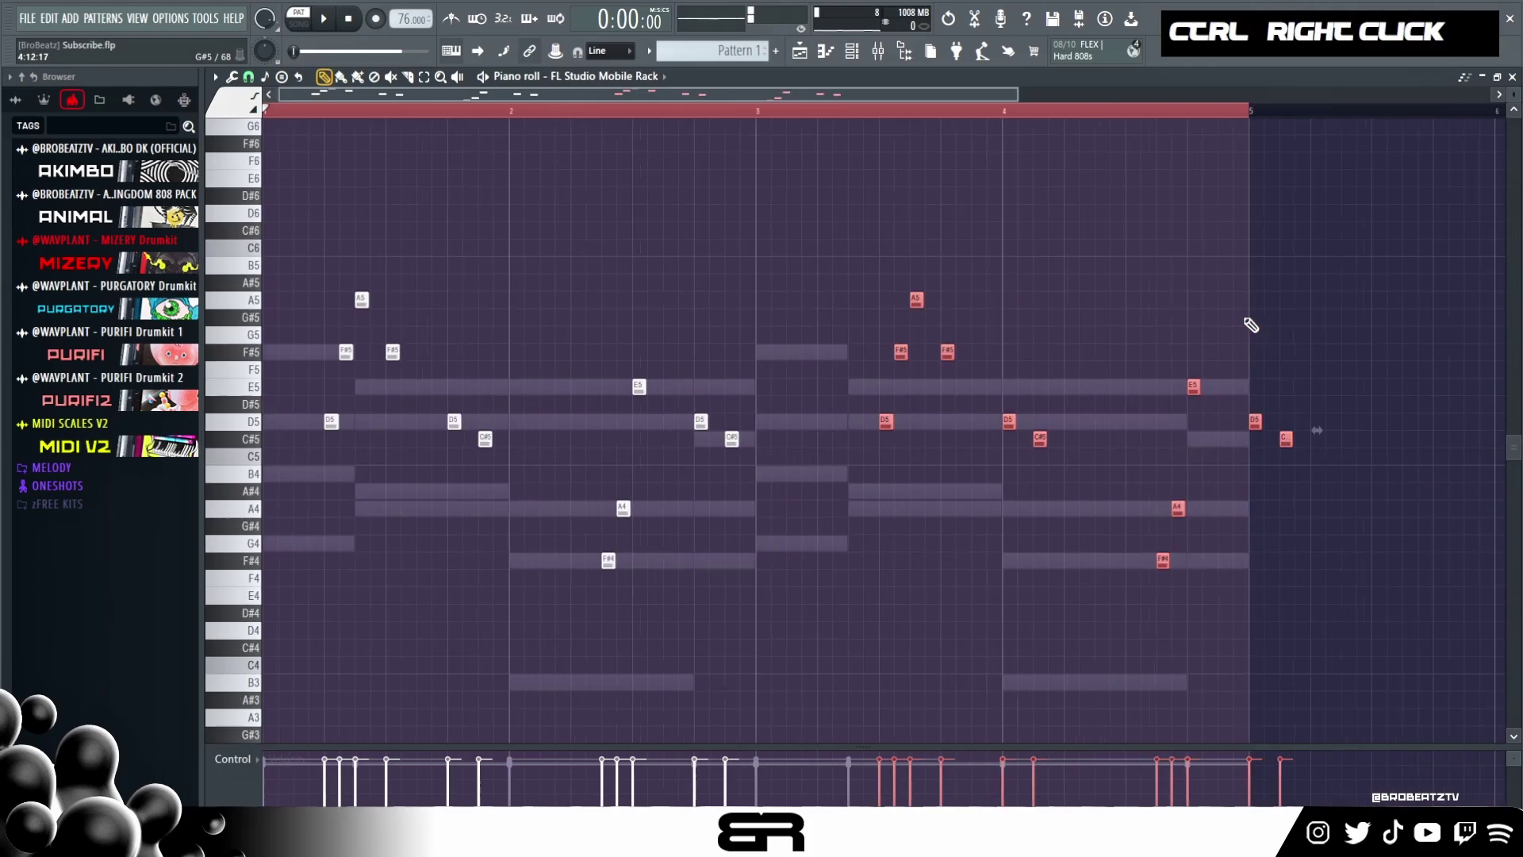
pyautogui.moveTo(834, 422); pyautogui.dragTo(777, 421)
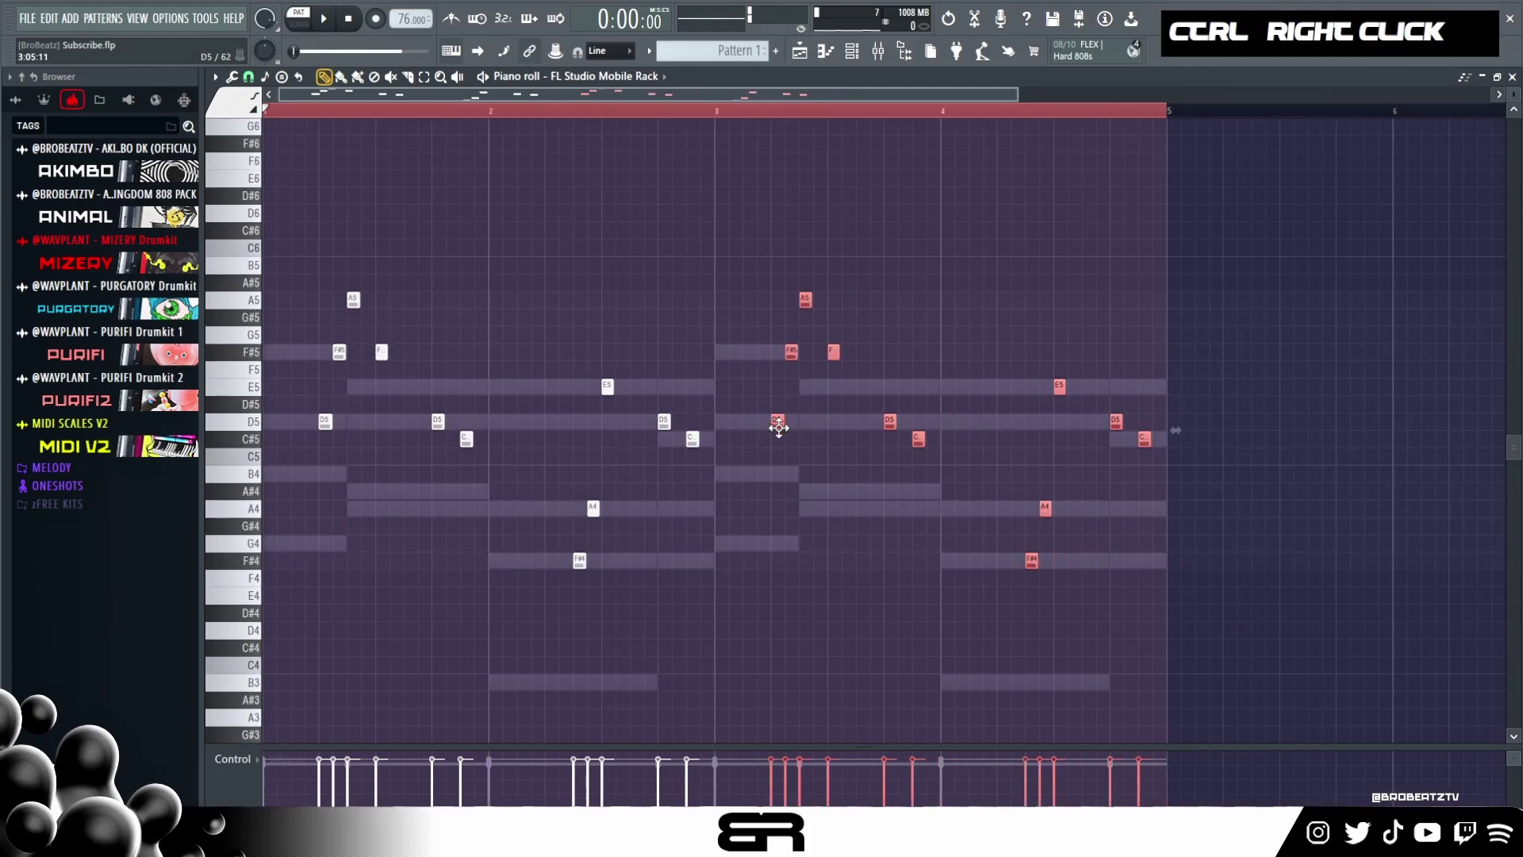
pyautogui.press('space')
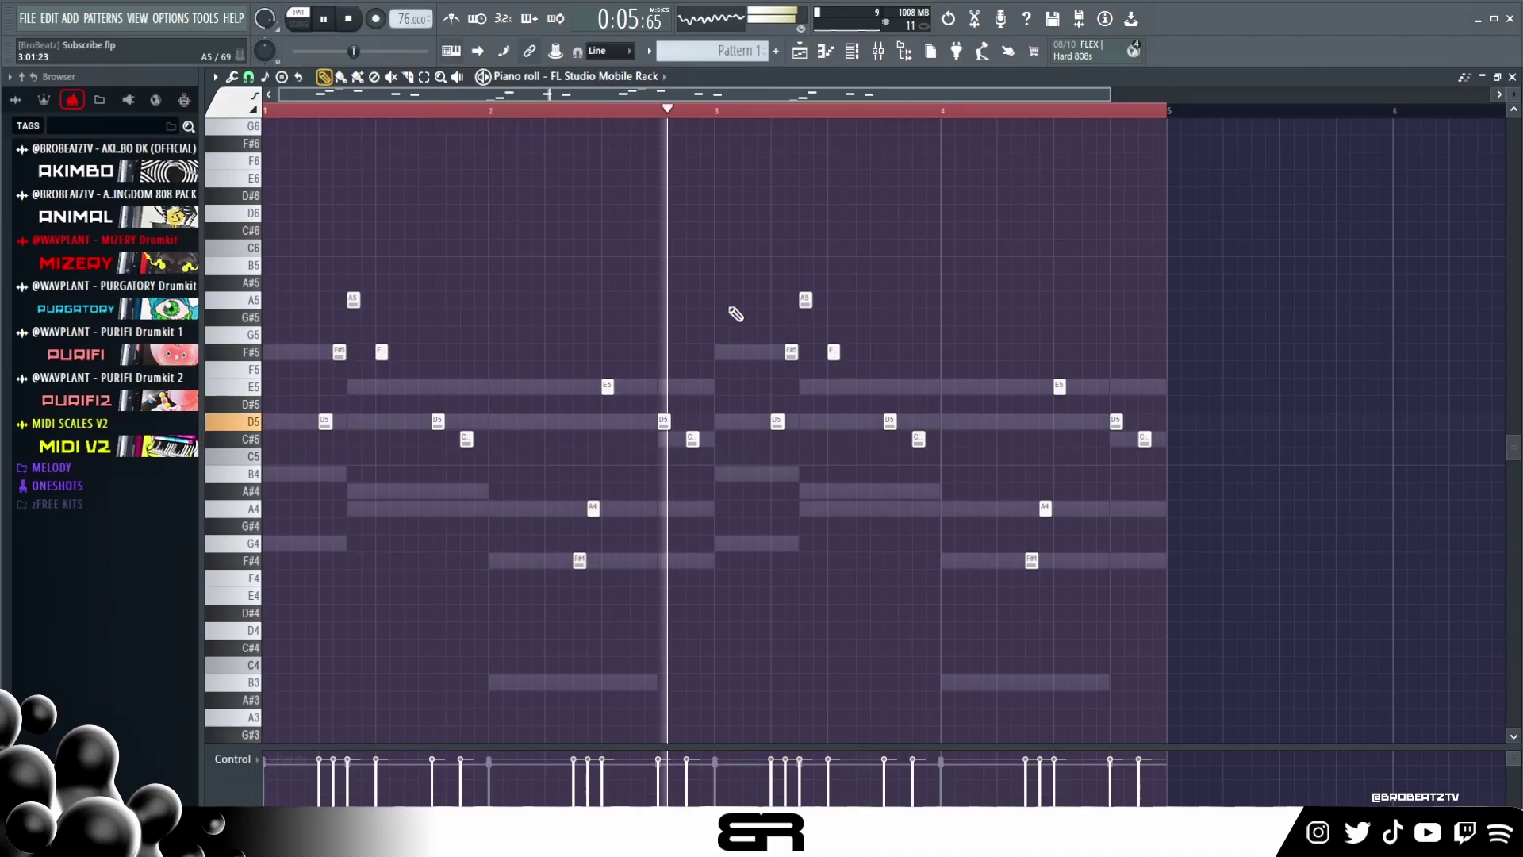
pyautogui.press('space')
# - Raise the F#4 and A4 notes in bar 2 to A4 and B4
pyautogui.moveTo(619, 481); pyautogui.dragTo(561, 605)
pyautogui.hotkey('shift', 'Right')
pyautogui.hotkey('shift', 'Right')
pyautogui.hotkey('shift', 'Left')
pyautogui.hotkey('shift', 'Left')
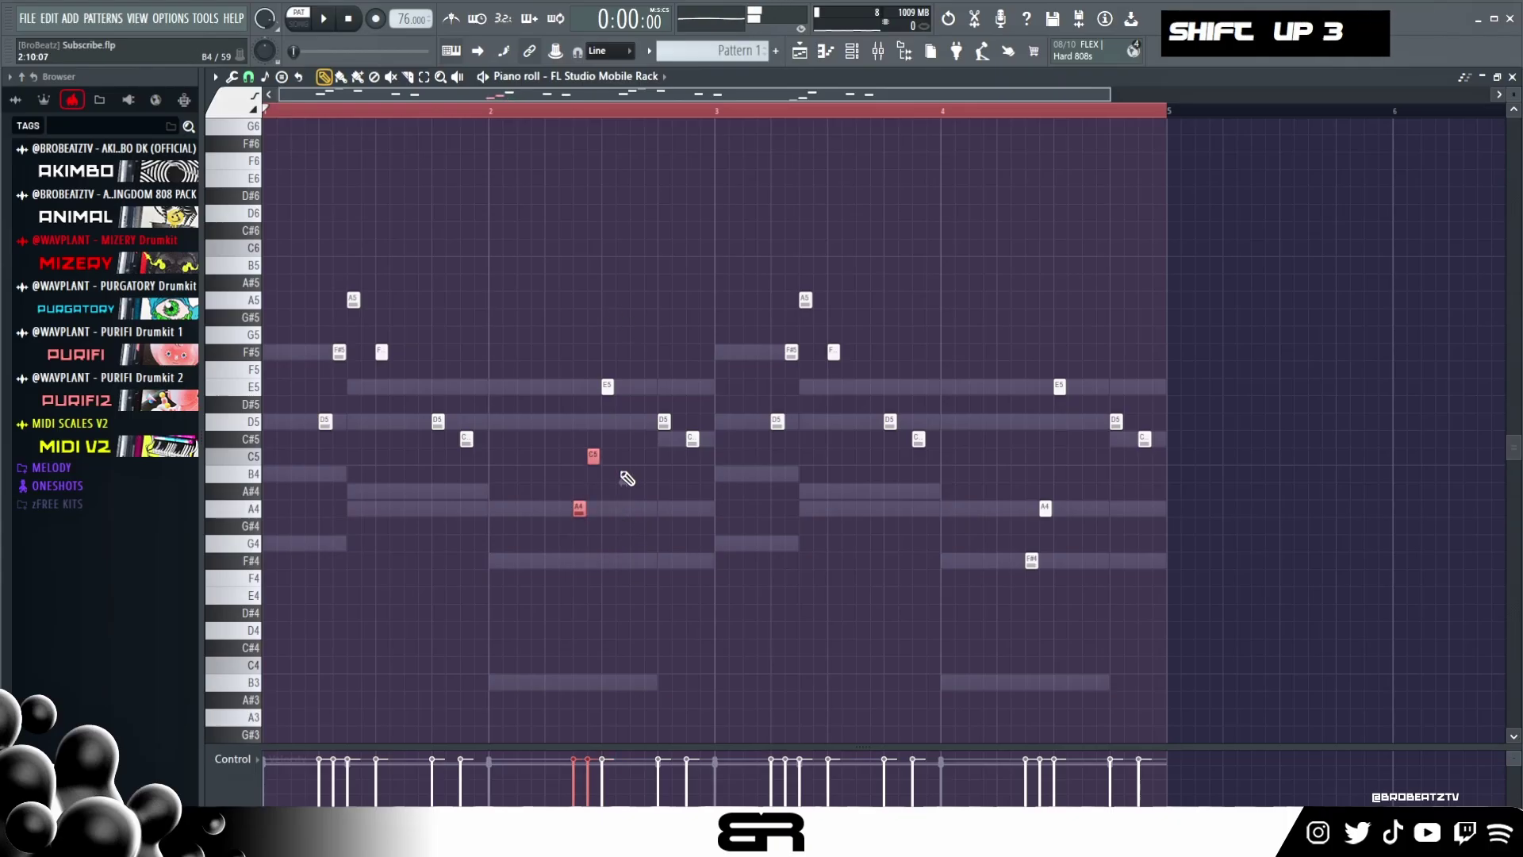
pyautogui.press('space')
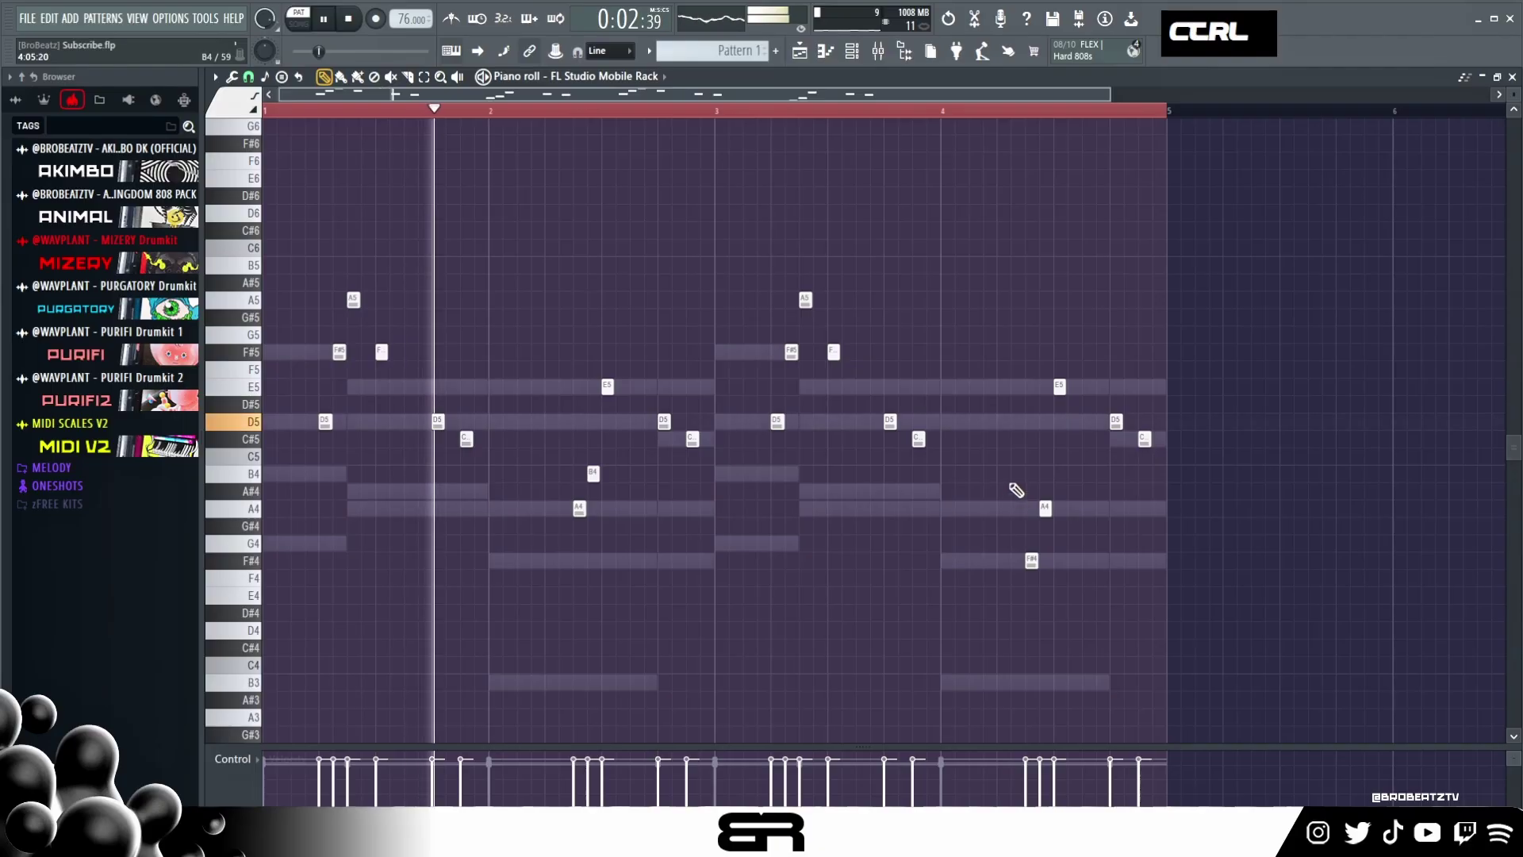
# - Raise the matching F#4 and A4 notes in bar 4 to A4 and B4 and listen to the full pattern
pyautogui.moveTo(1013, 490); pyautogui.dragTo(1105, 596)
pyautogui.hotkey('shift', 'Up')
pyautogui.hotkey('shift', 'Up')
pyautogui.hotkey('shift', 'Up')
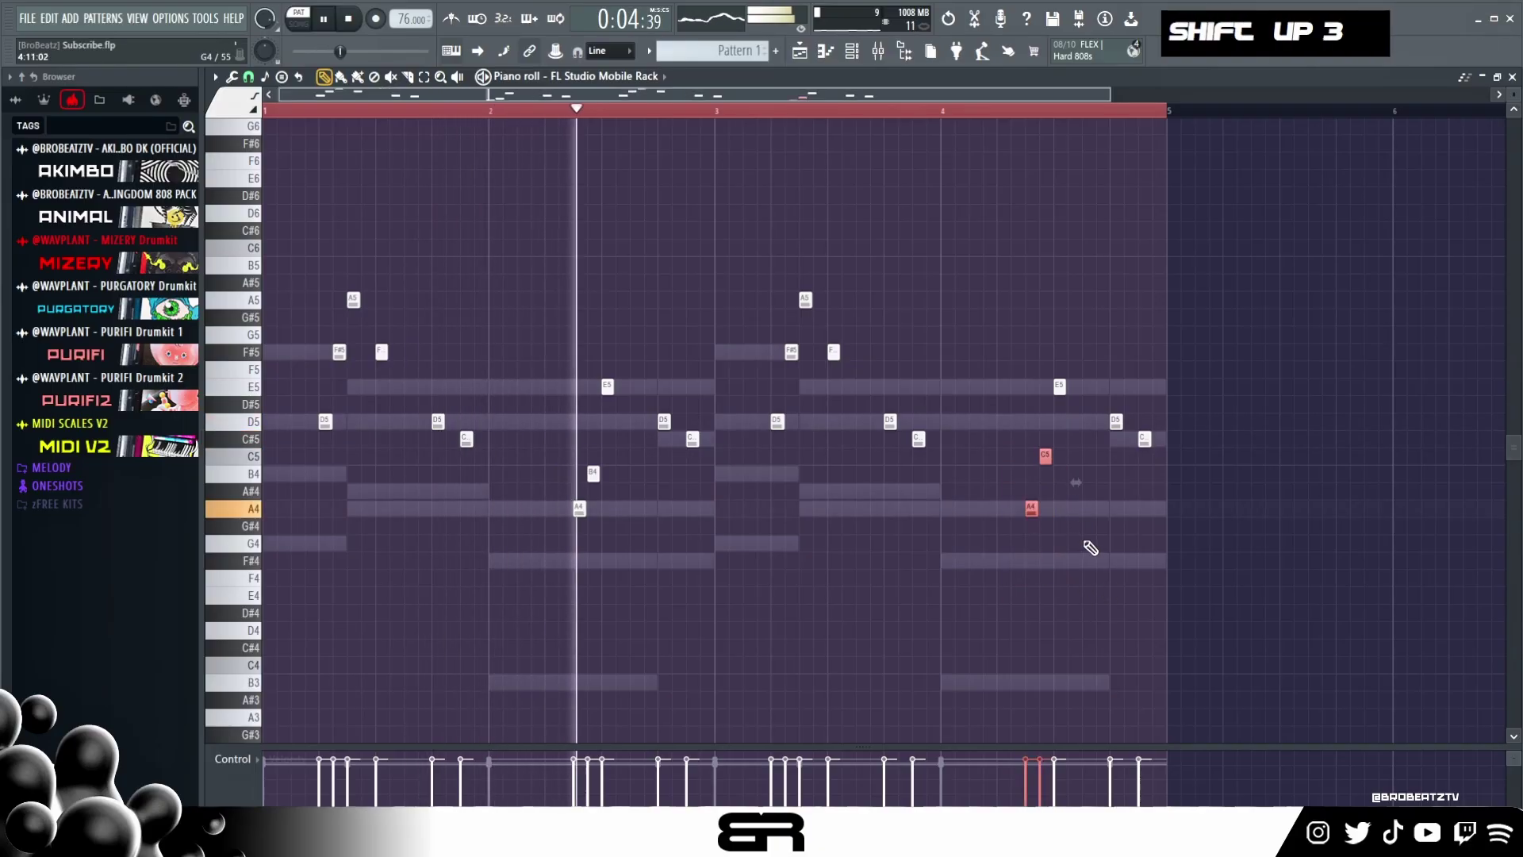
pyautogui.keyDown('ctrl'); pyautogui.click(1033, 508); pyautogui.keyUp('ctrl')
pyautogui.hotkey('shift', 'Down')
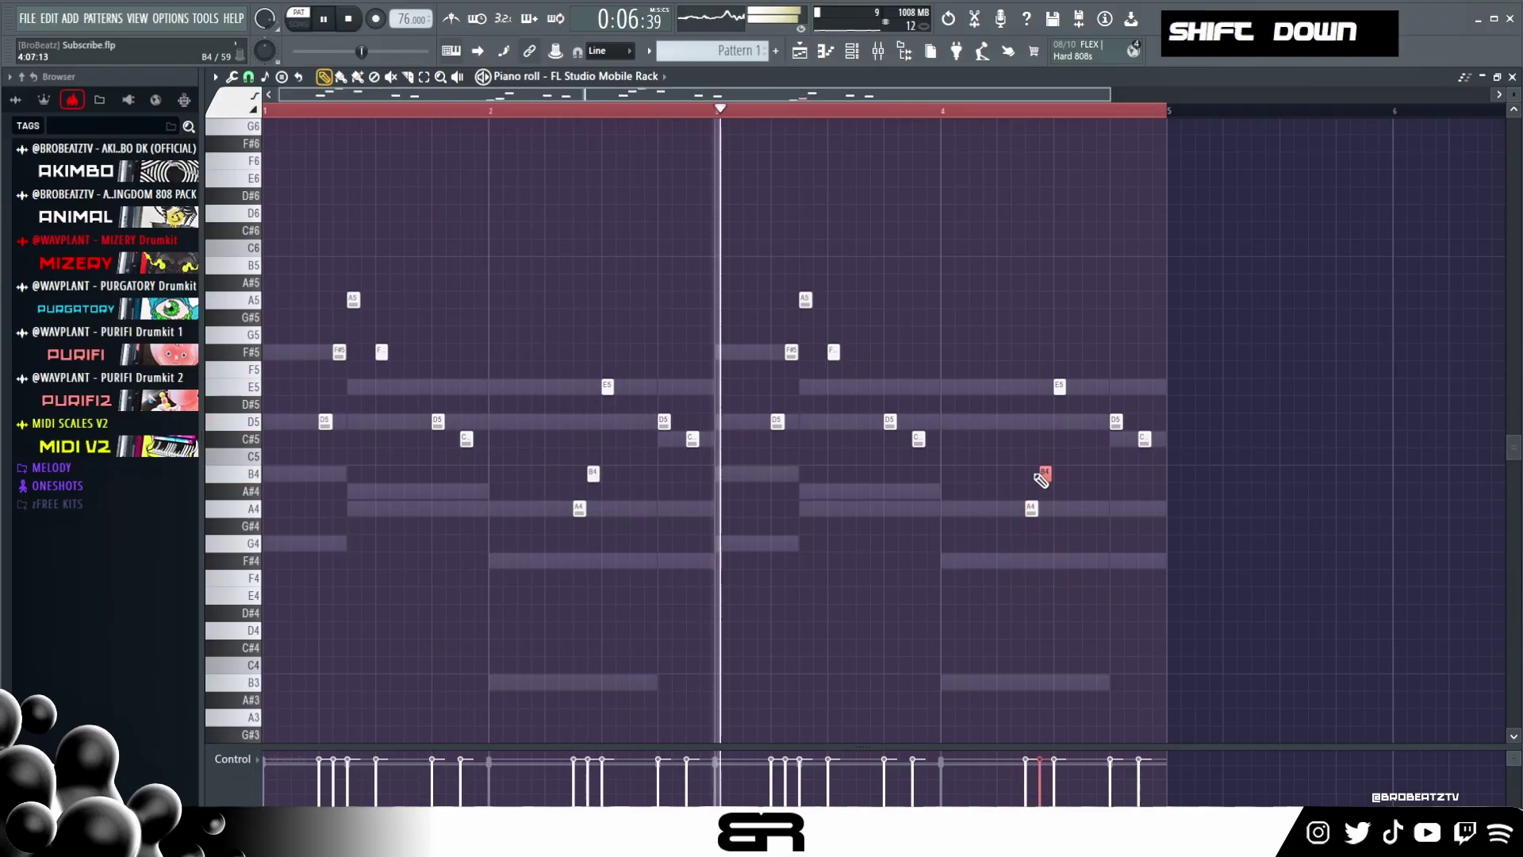
pyautogui.rightClick(860, 527)
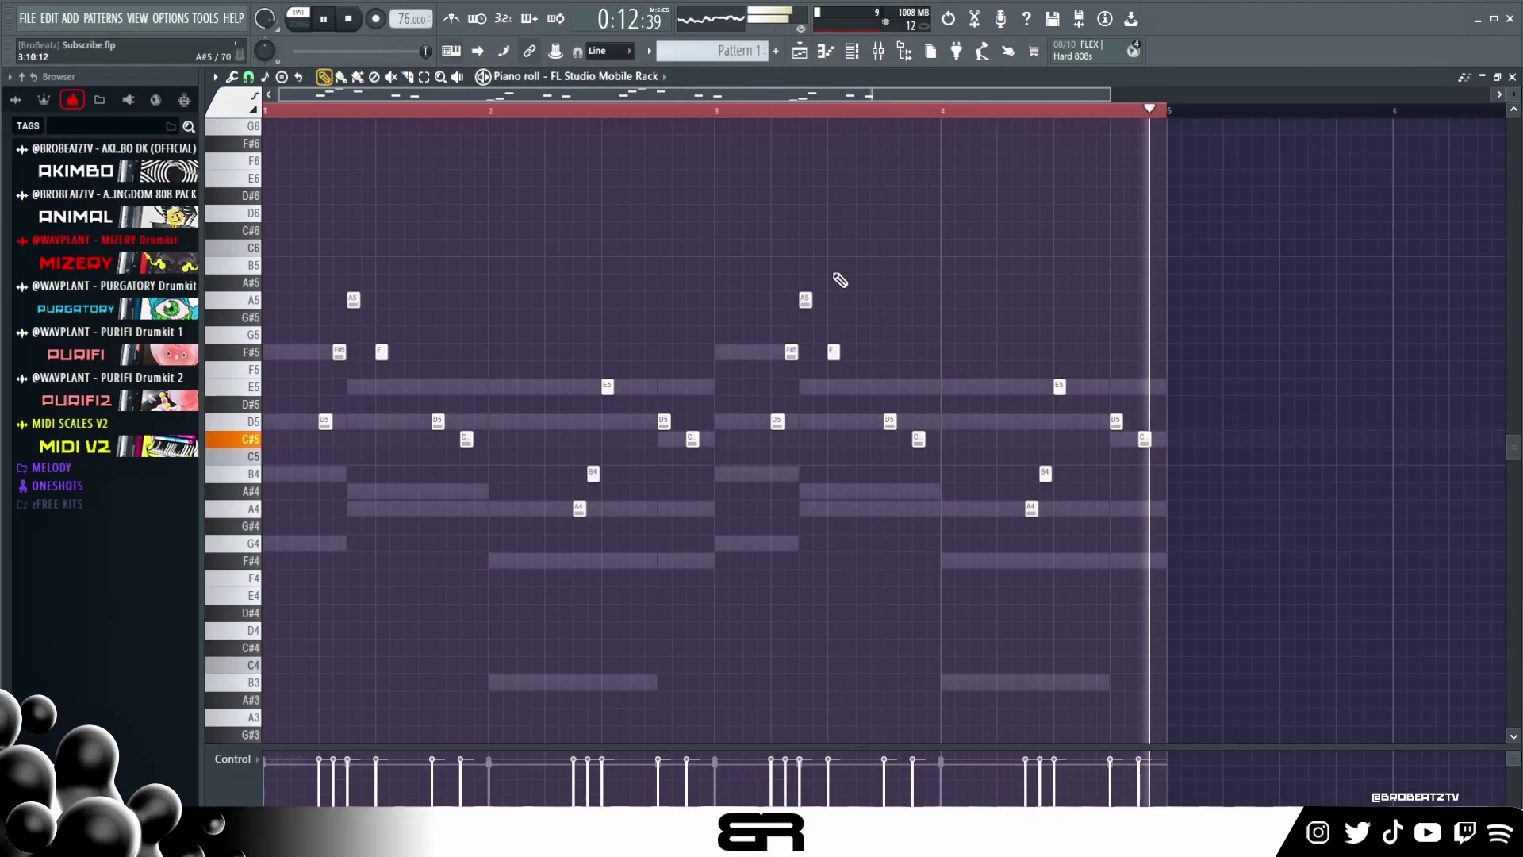
pyautogui.press('space')
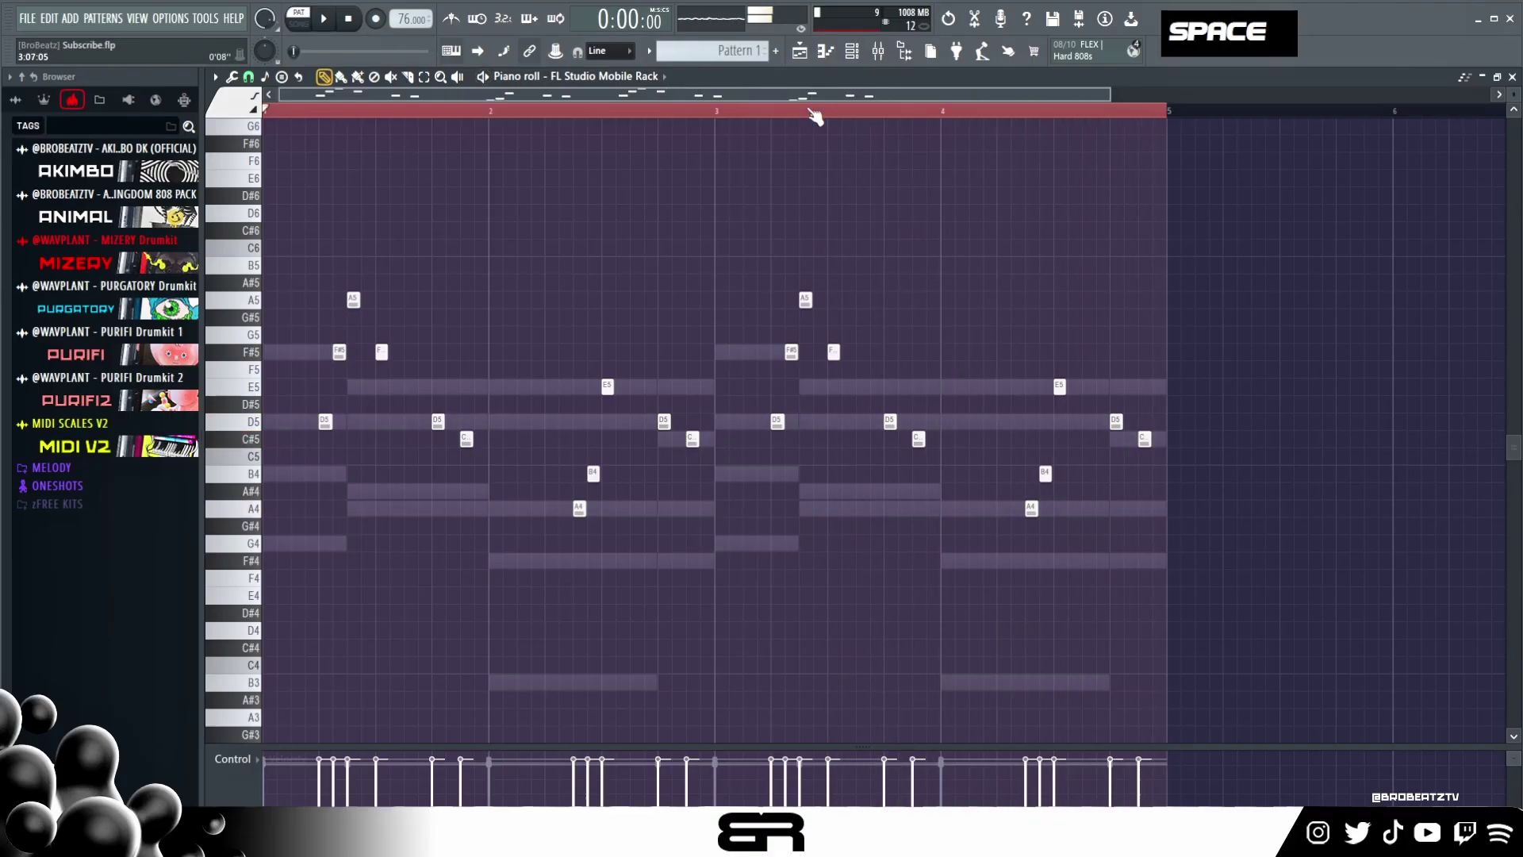
# - Open the channel rack and add (MZRY) Perx Tiny Drill hits on steps 1, 4 and 7
pyautogui.click(867, 52)
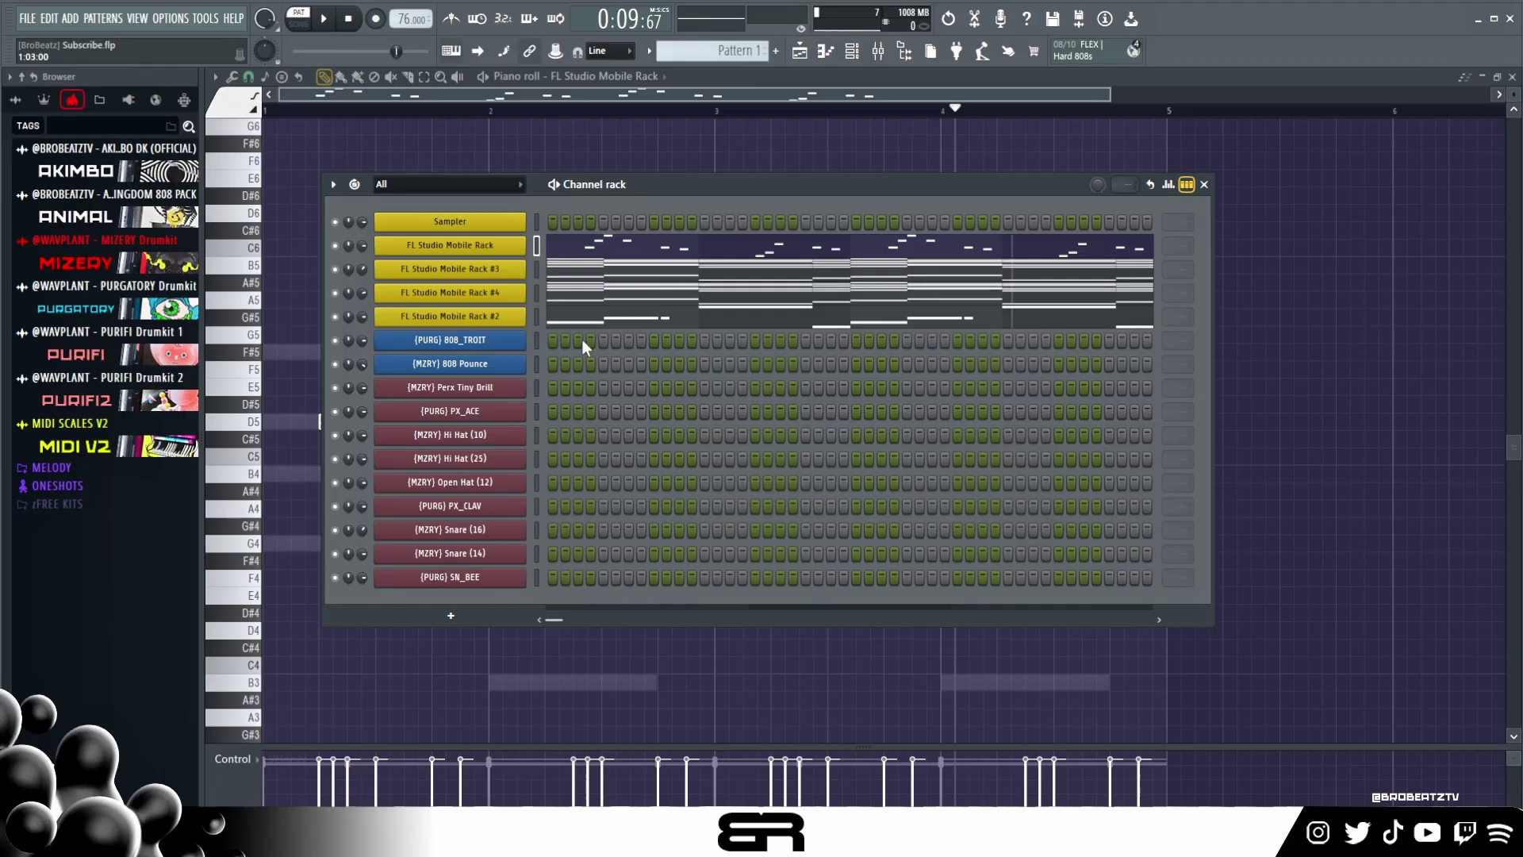
pyautogui.click(553, 388)
pyautogui.click(591, 388)
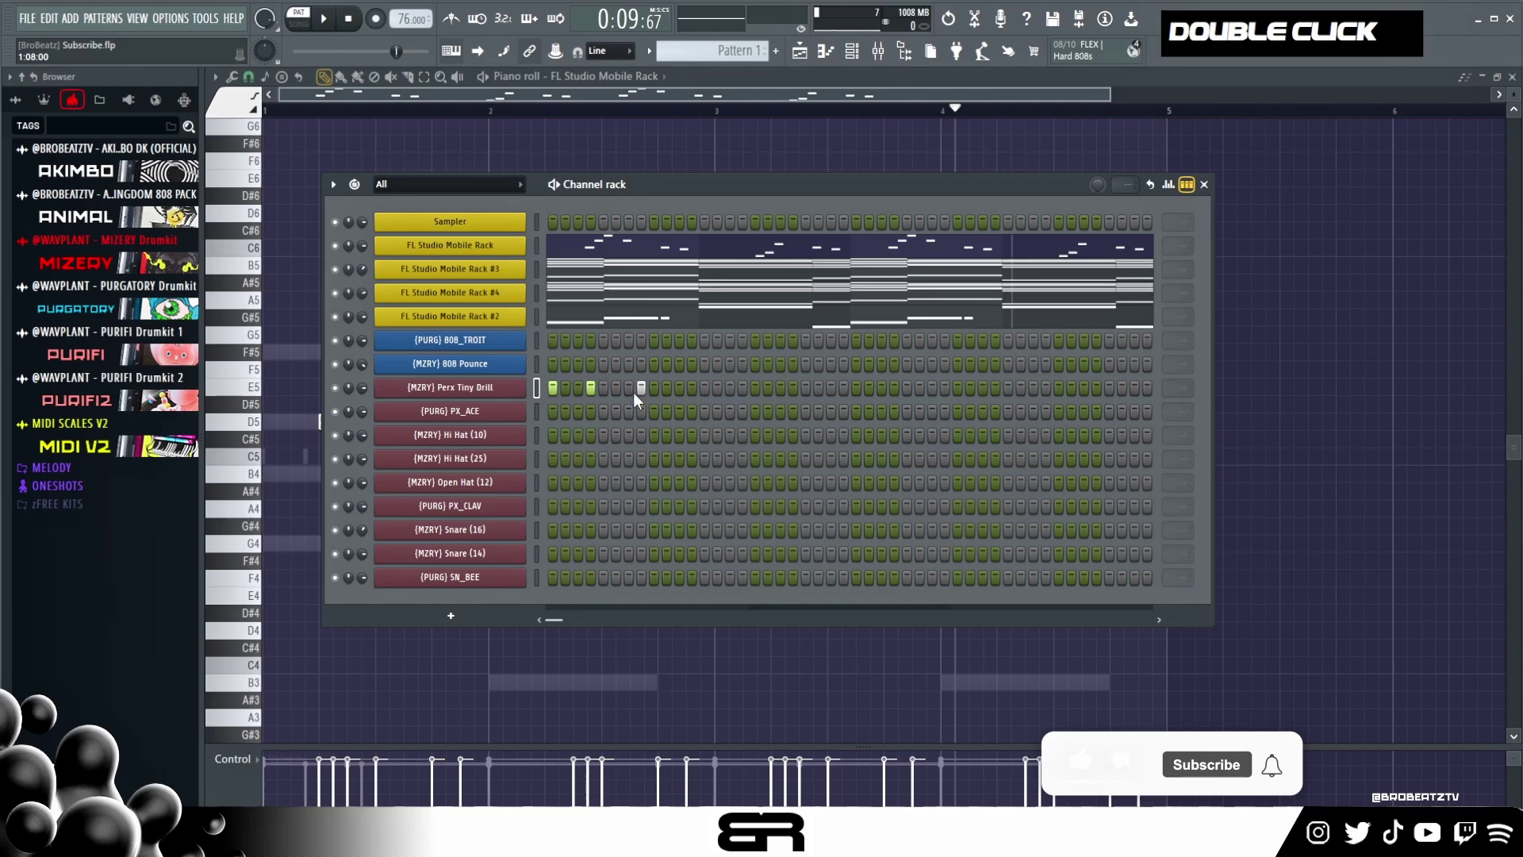
pyautogui.press('space')
pyautogui.press('space')
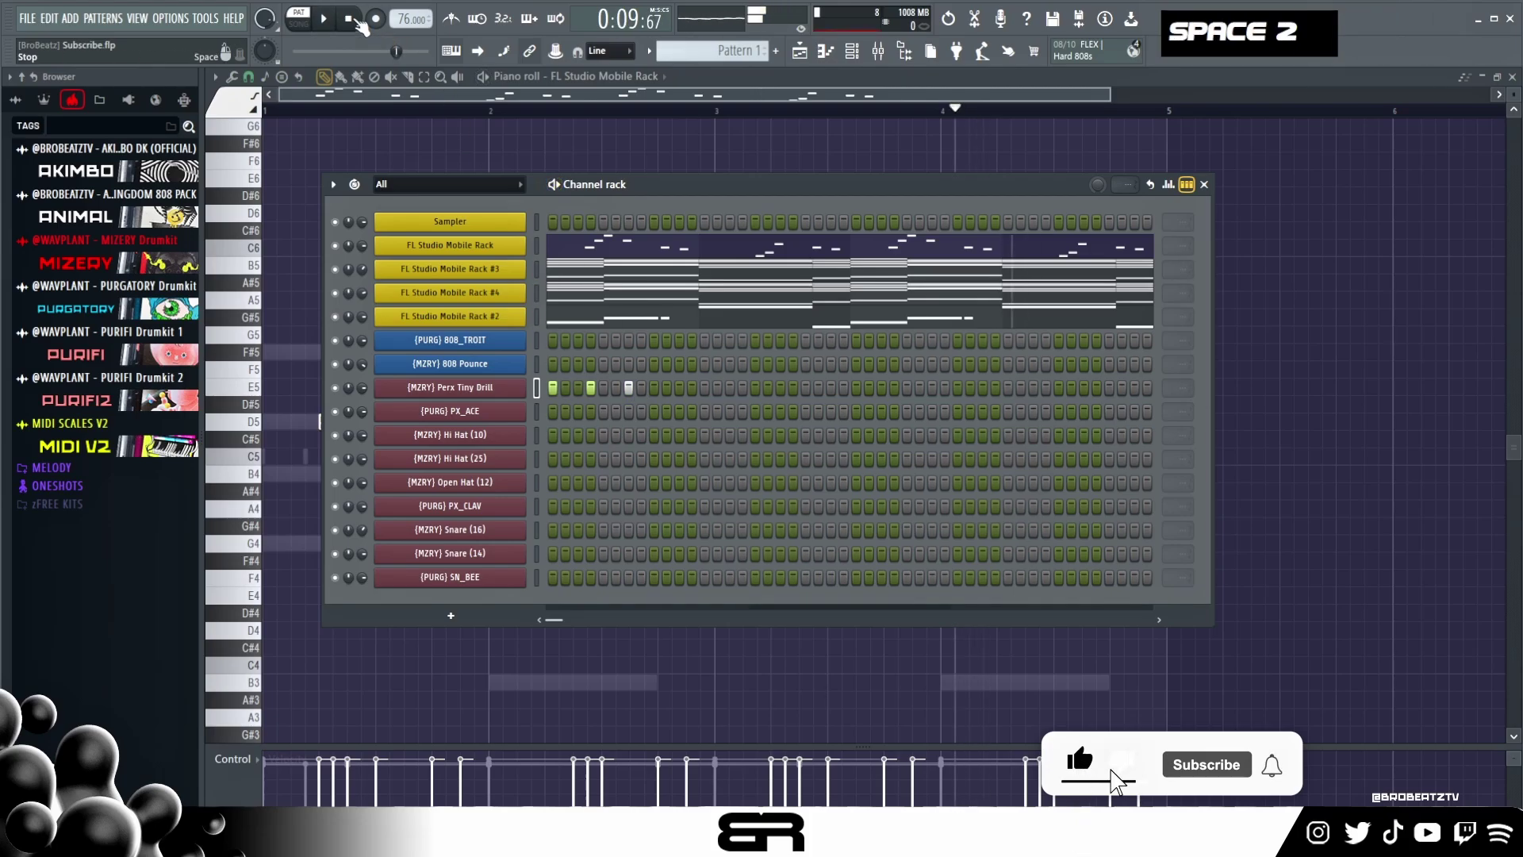
# - Play the pattern and add (MZRY) Perx Tiny Drill hits on steps 11 and 13
pyautogui.press('space')
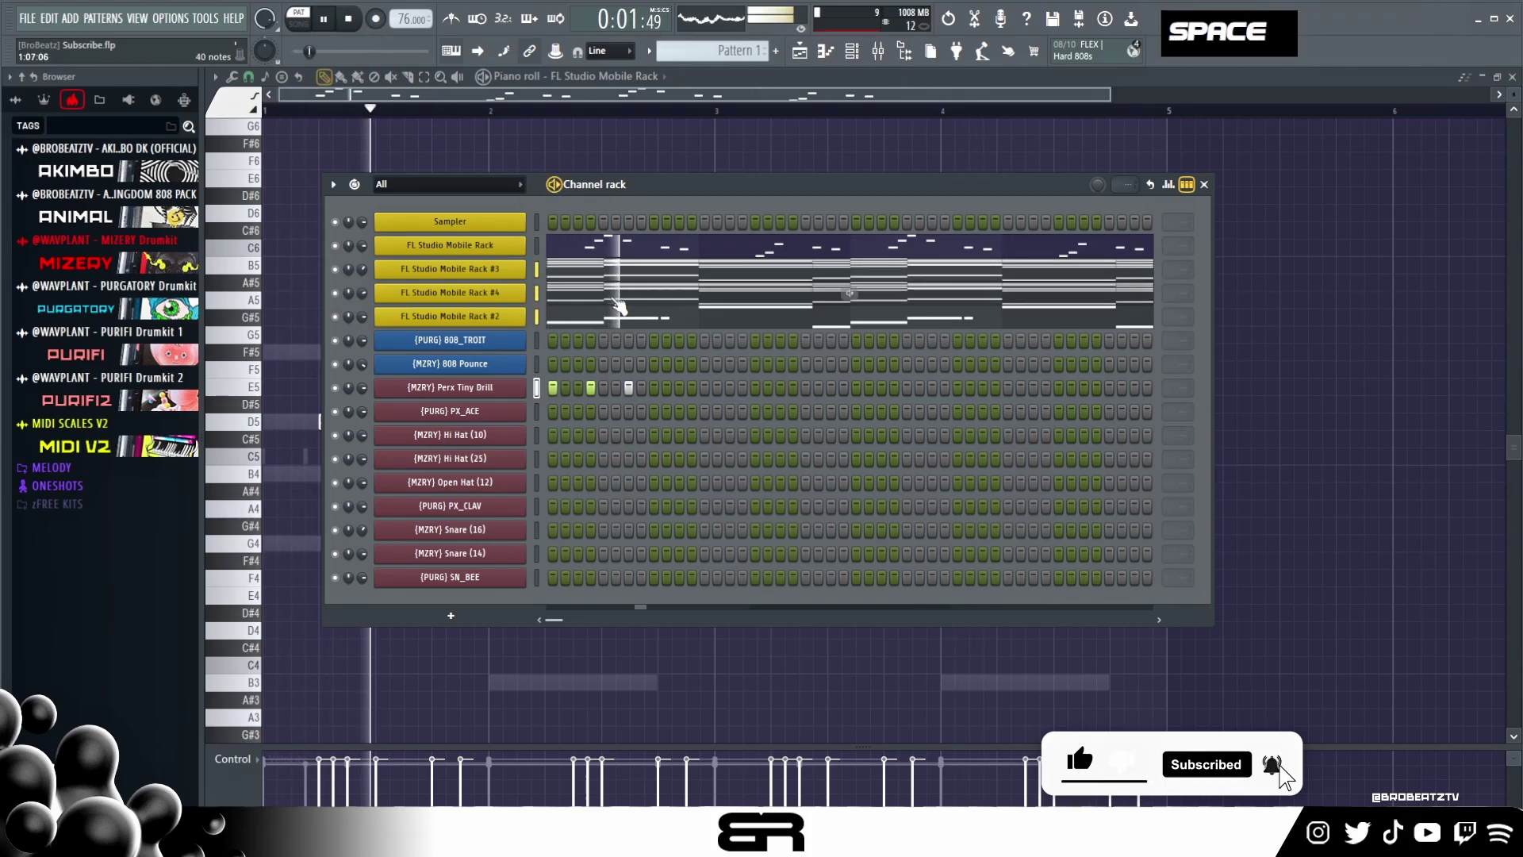
pyautogui.press('space')
pyautogui.press('space')
pyautogui.click(680, 388)
pyautogui.click(705, 388)
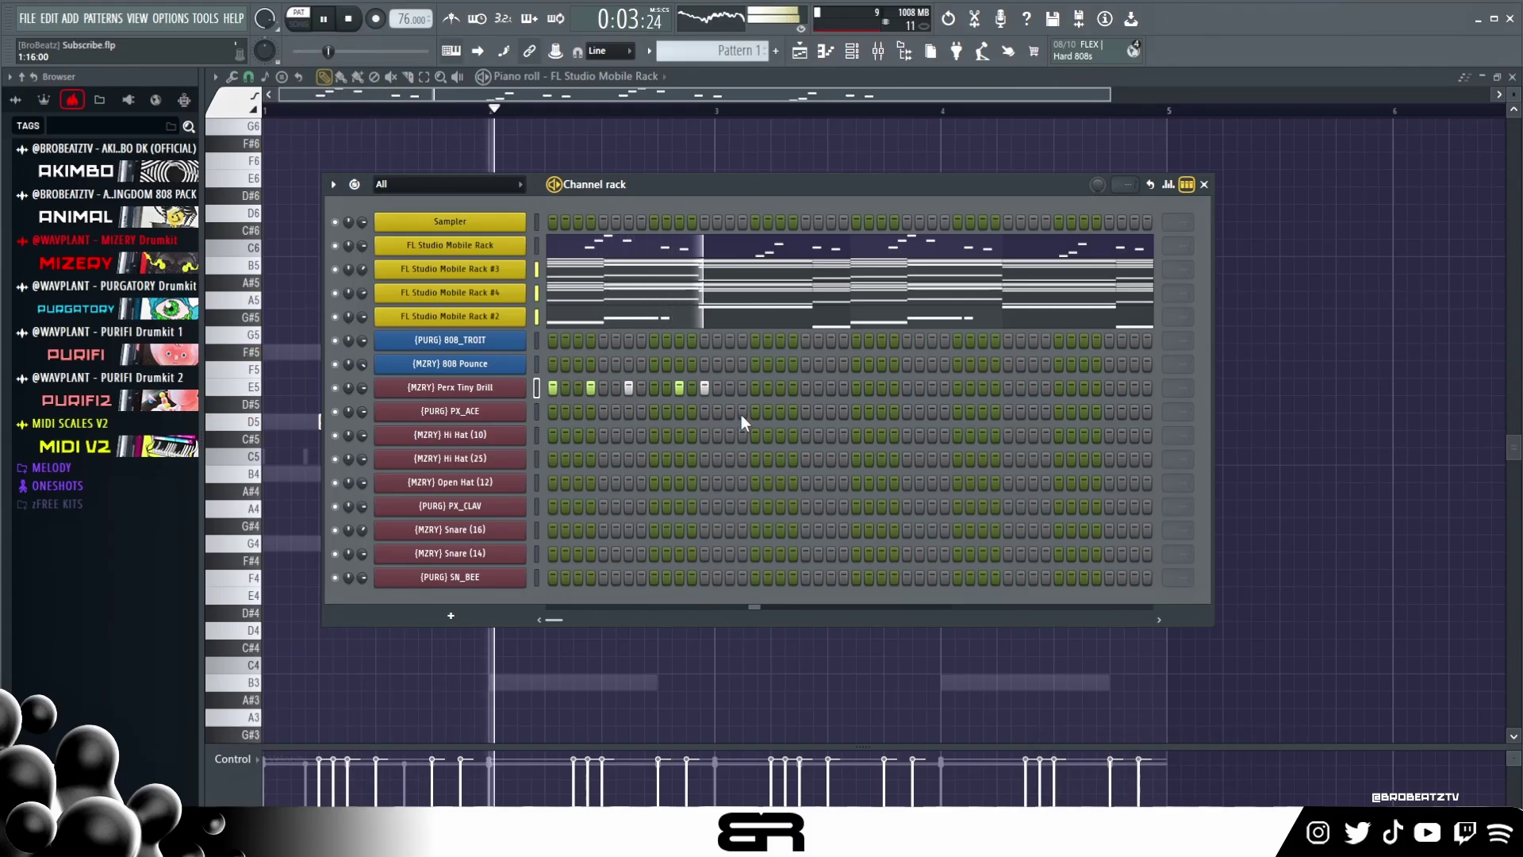
# - Add {PURG} PX_ACE hits on steps 4, 7 and 11 and (MZRY) Hi Hat (10) hits on steps 9, 10 and 12
pyautogui.press('space')
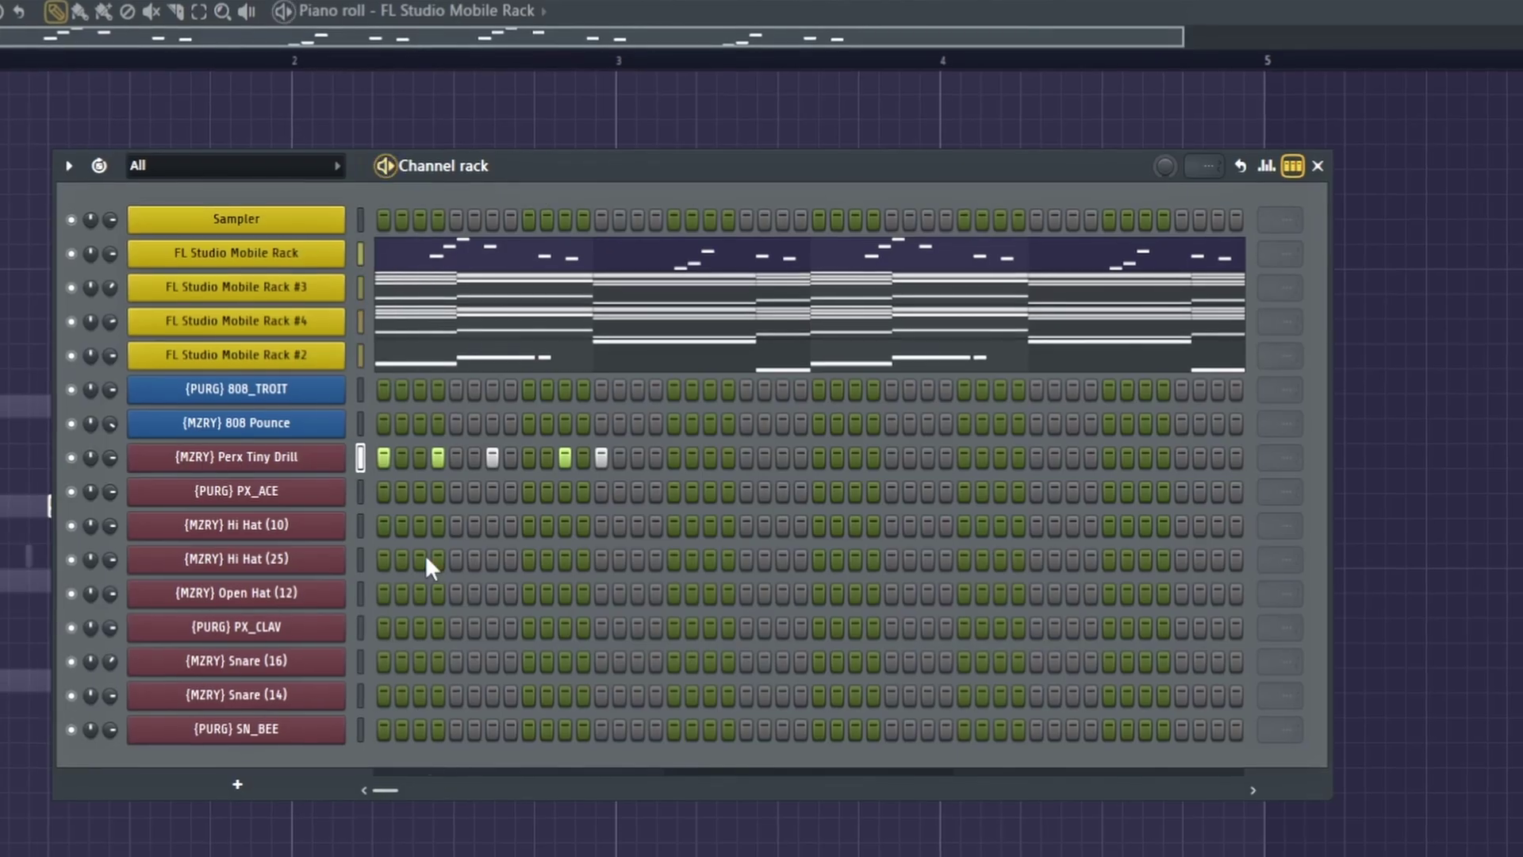
pyautogui.click(591, 411)
pyautogui.click(630, 411)
pyautogui.click(680, 411)
pyautogui.click(654, 434)
pyautogui.click(667, 435)
pyautogui.click(693, 435)
# - Add Open Hat (12) on step 13 and Hi Hat (25) on steps 4 and 6, looping the percussion and closed-hat channels every bar
pyautogui.click(1168, 184)
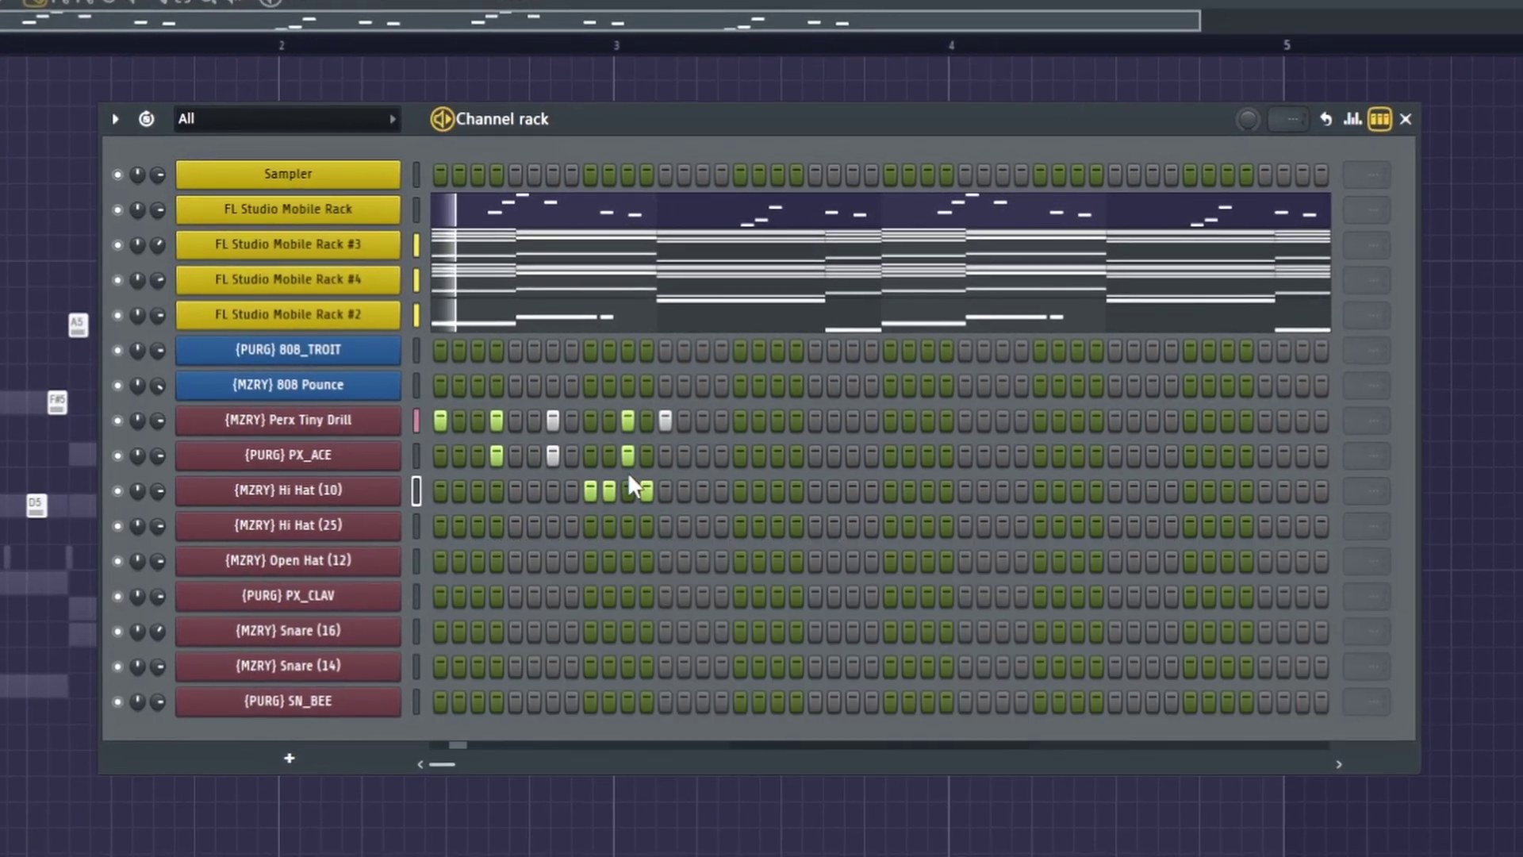
pyautogui.click(666, 559)
pyautogui.click(499, 524)
pyautogui.click(530, 526)
pyautogui.press('space')
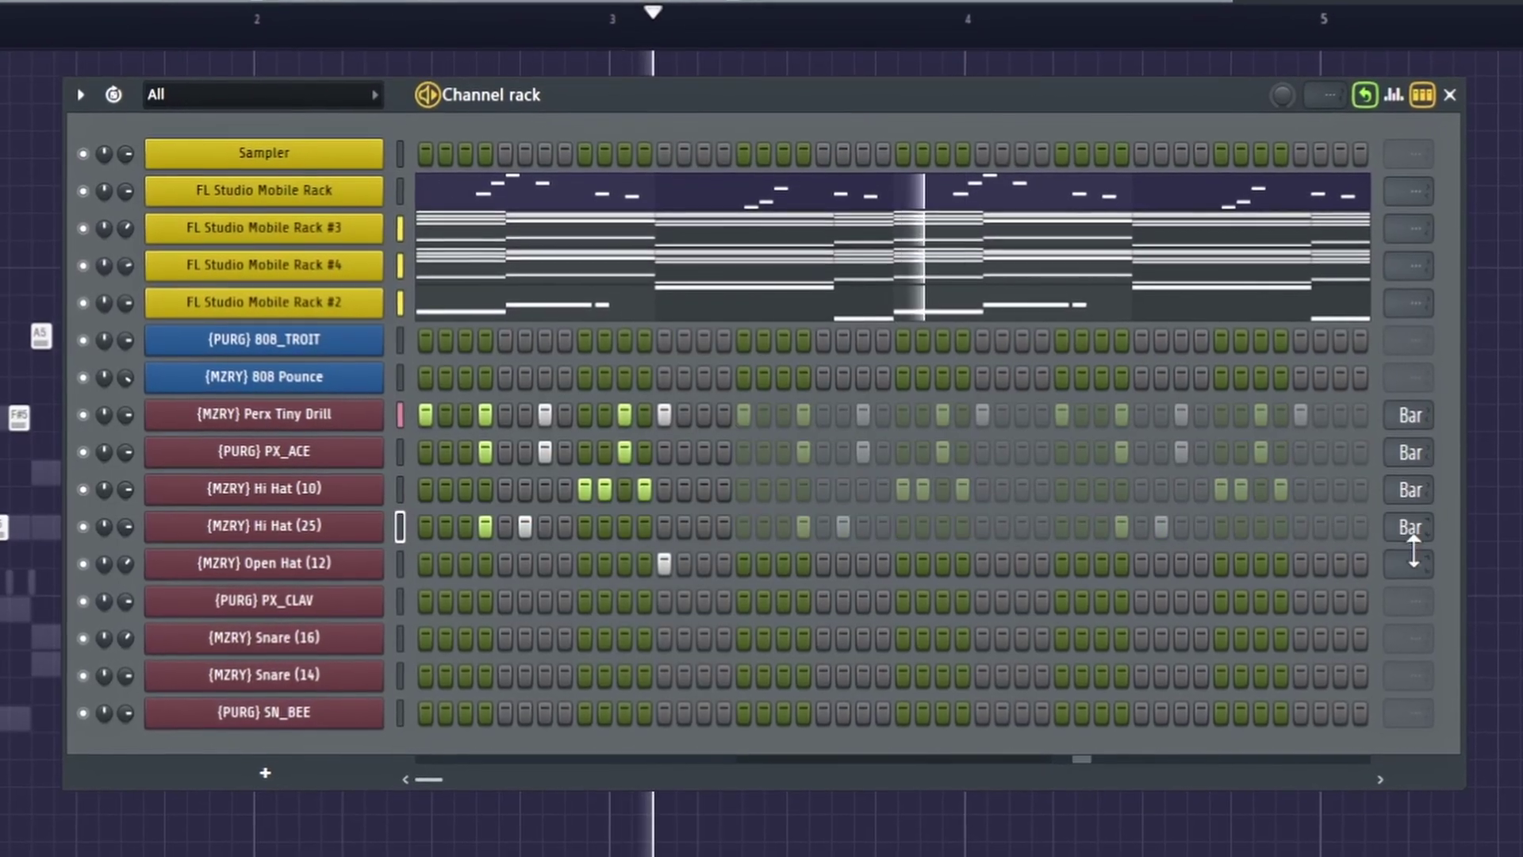
# - Add PX_CLAV hits on steps 13, 31 and 32, and loop the Open Hat (12) and PX_CLAV channels every bar
pyautogui.click(664, 601)
pyautogui.moveTo(1411, 564); pyautogui.dragTo(1403, 600)
pyautogui.click(1023, 601)
pyautogui.click(1044, 600)
# - Add Snare (16) and Snare (14) hits on step 11, and SN_BEE hits on steps 5 and 15 looped every bar
pyautogui.click(587, 637)
pyautogui.click(586, 674)
pyautogui.click(498, 720)
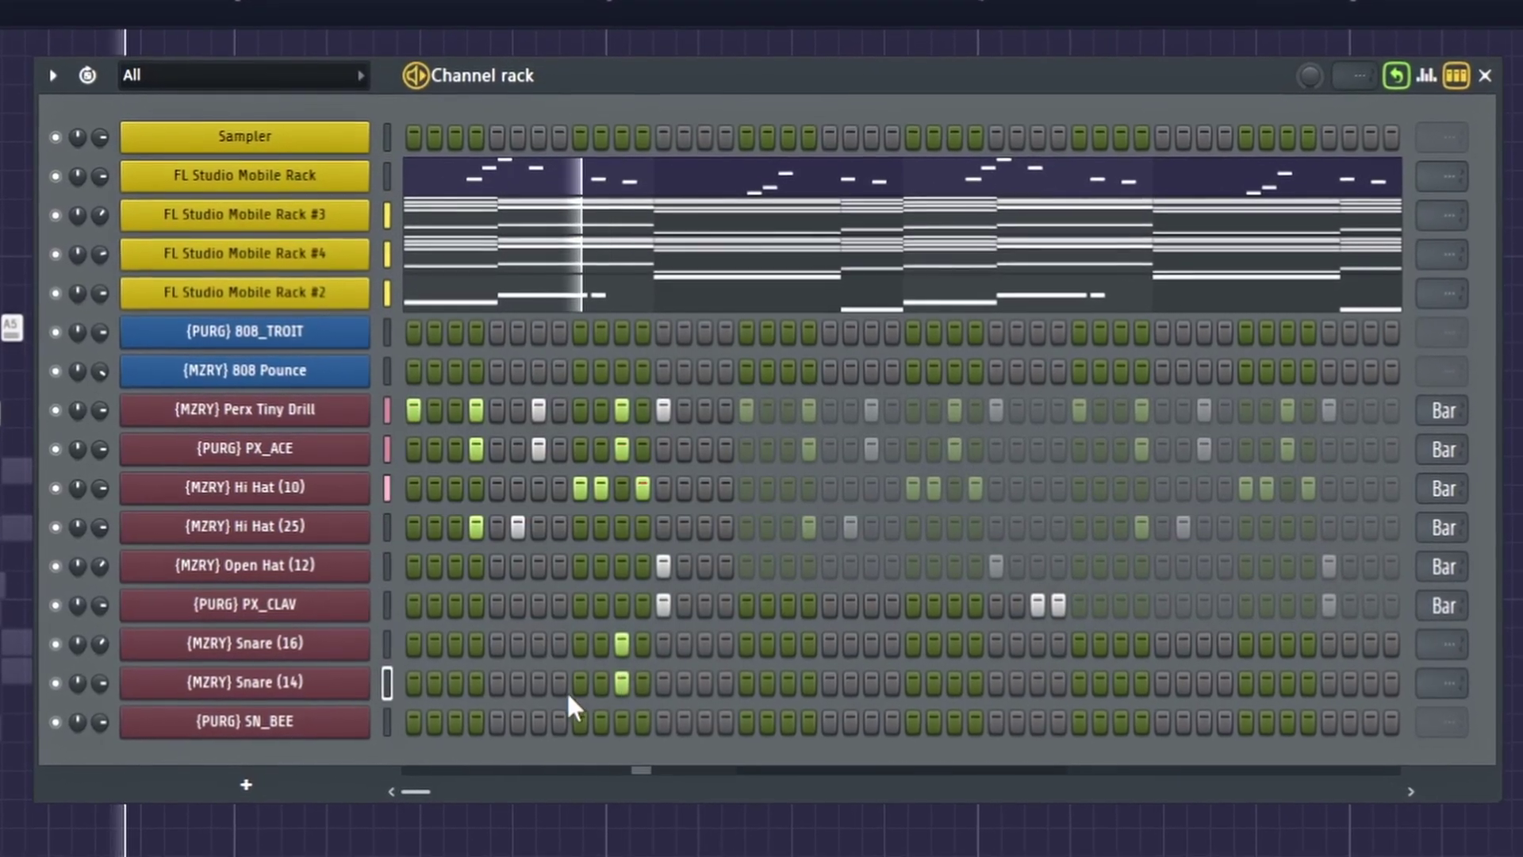
pyautogui.click(704, 720)
pyautogui.click(1434, 720)
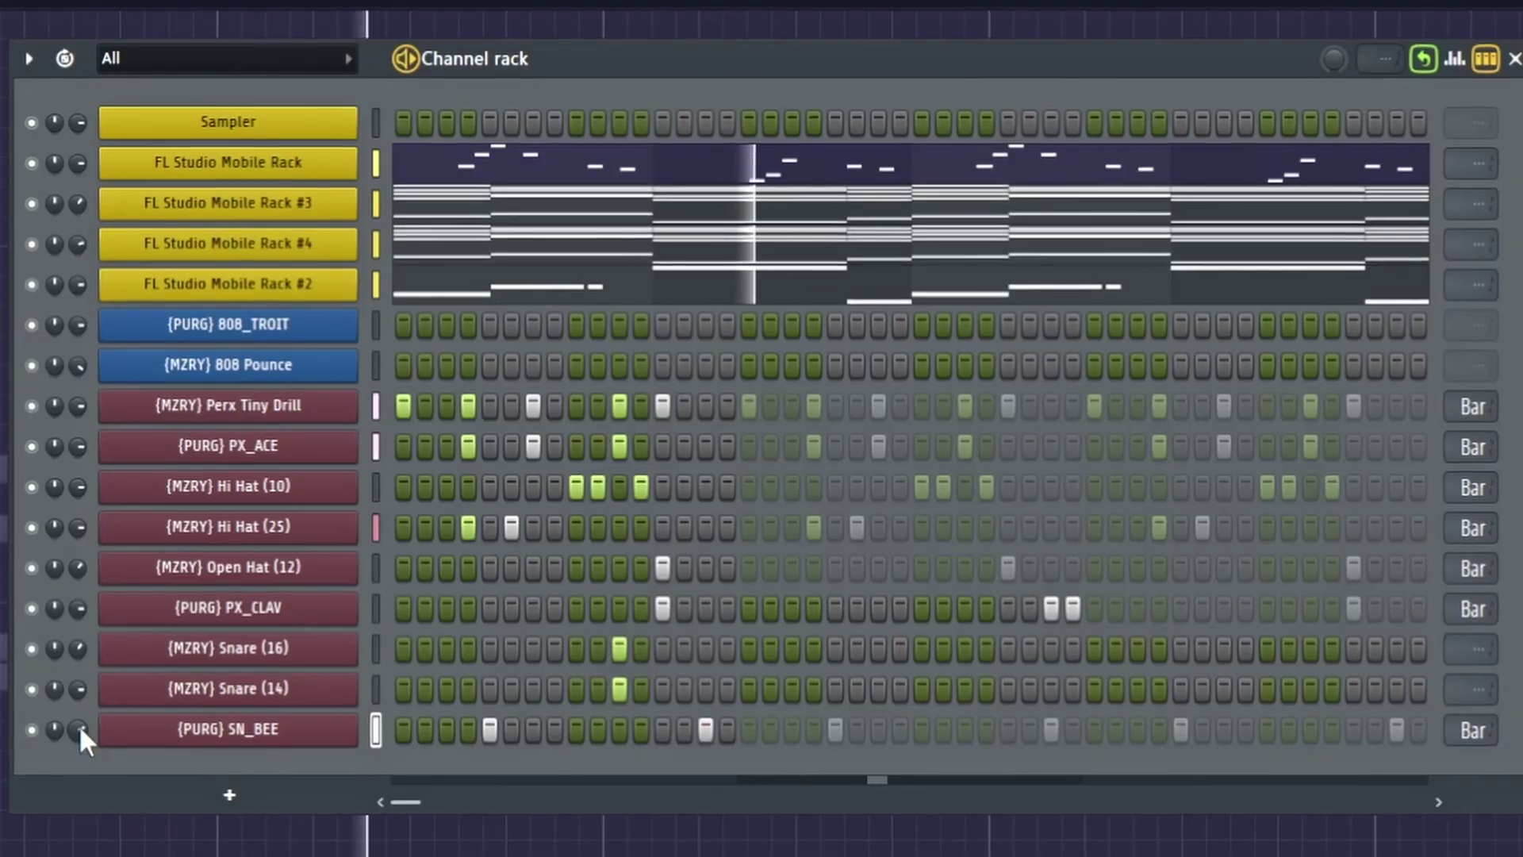
# - Add second-bar PX_ACE hits on steps 17, 20, 23 and 29 and listen to the pattern
pyautogui.click(748, 447)
pyautogui.click(813, 447)
pyautogui.click(877, 447)
pyautogui.click(1005, 447)
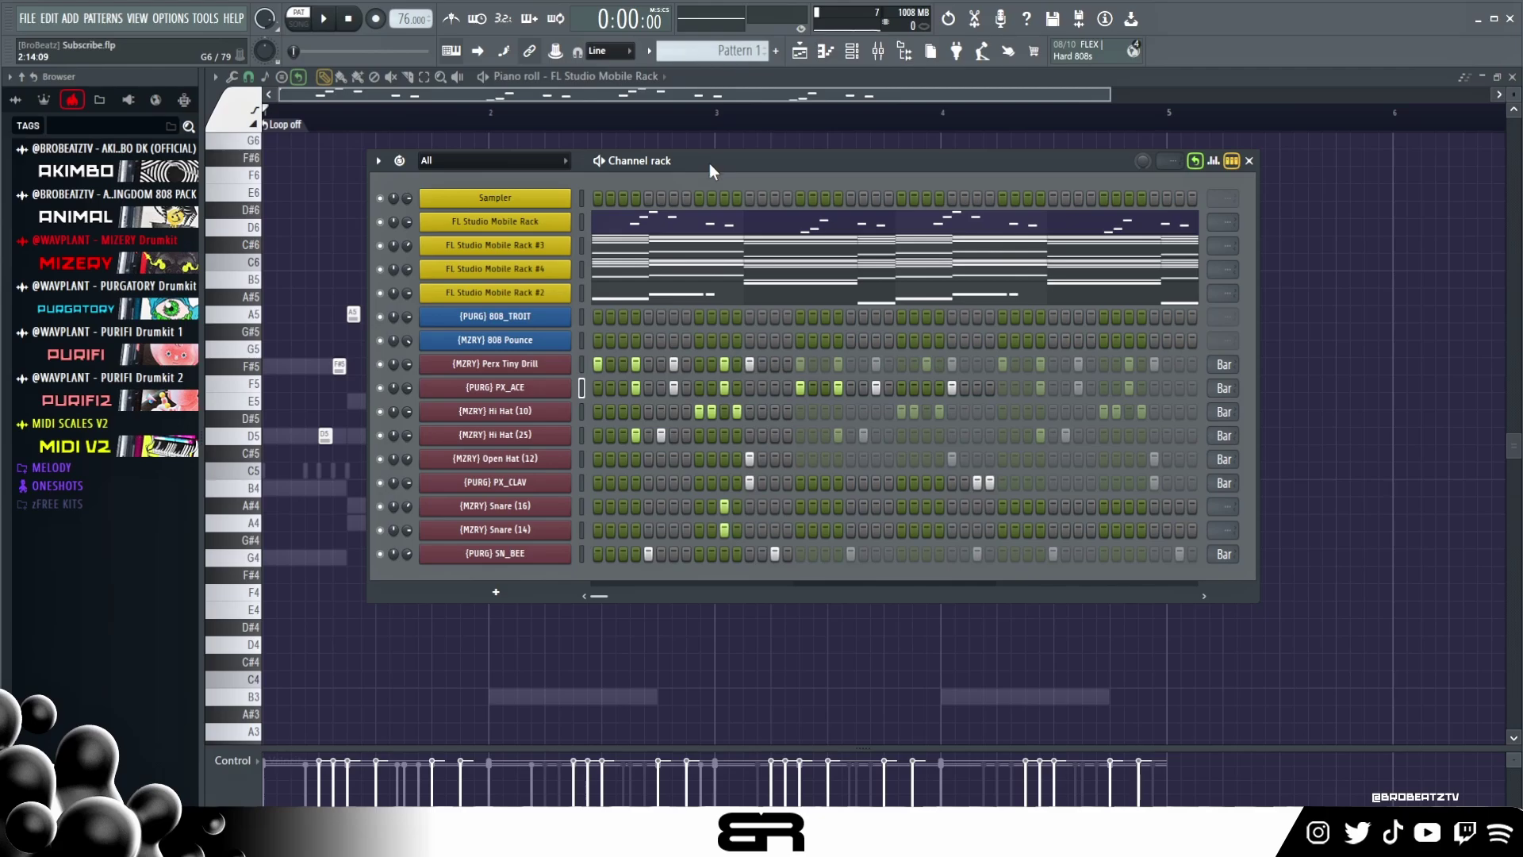
pyautogui.moveTo(709, 160); pyautogui.dragTo(695, 164)
pyautogui.press('space')
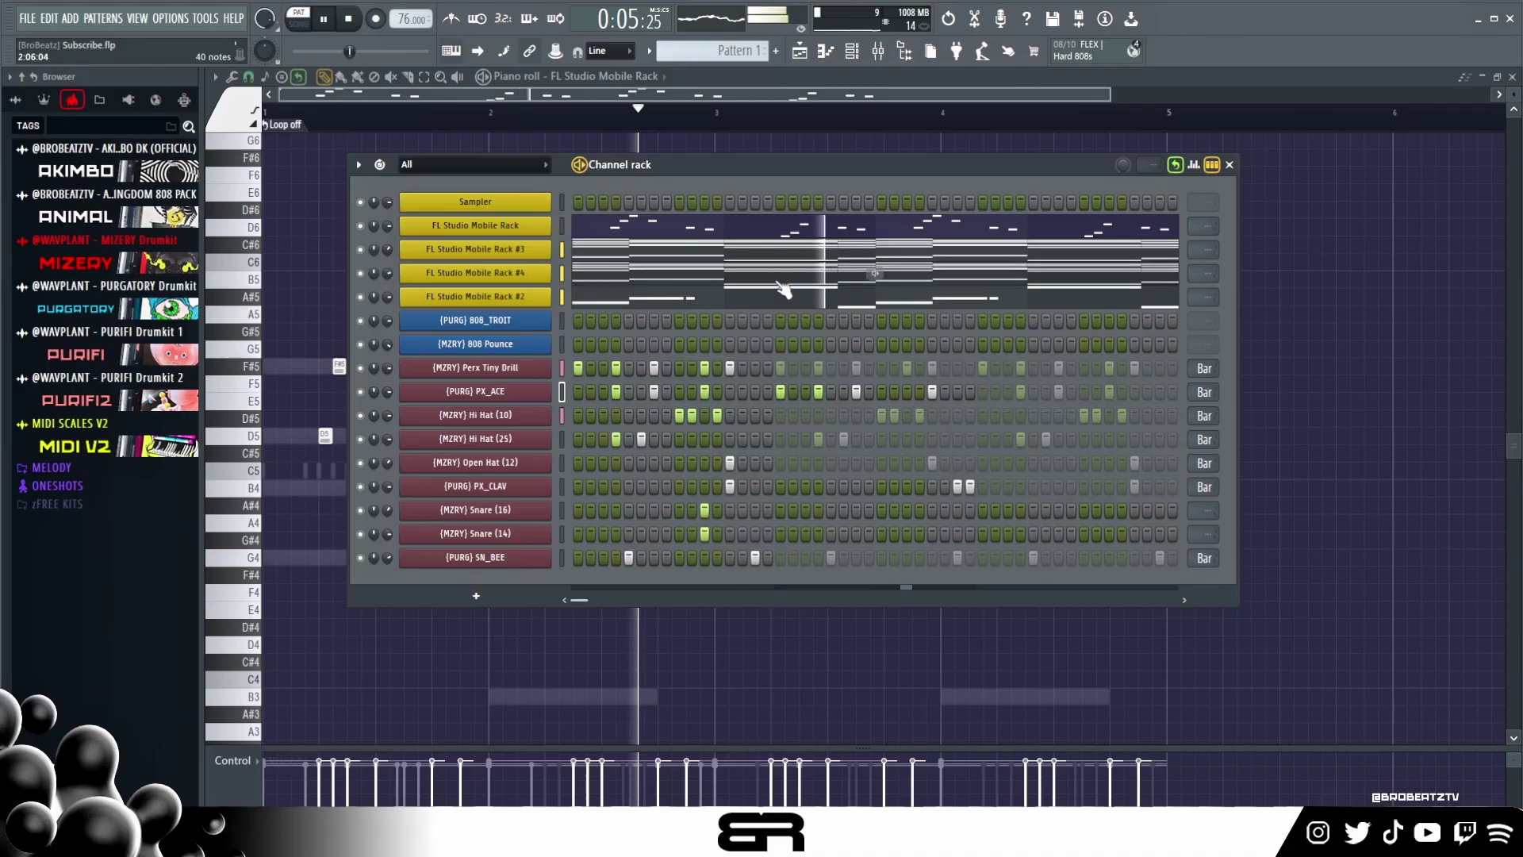
pyautogui.press('space')
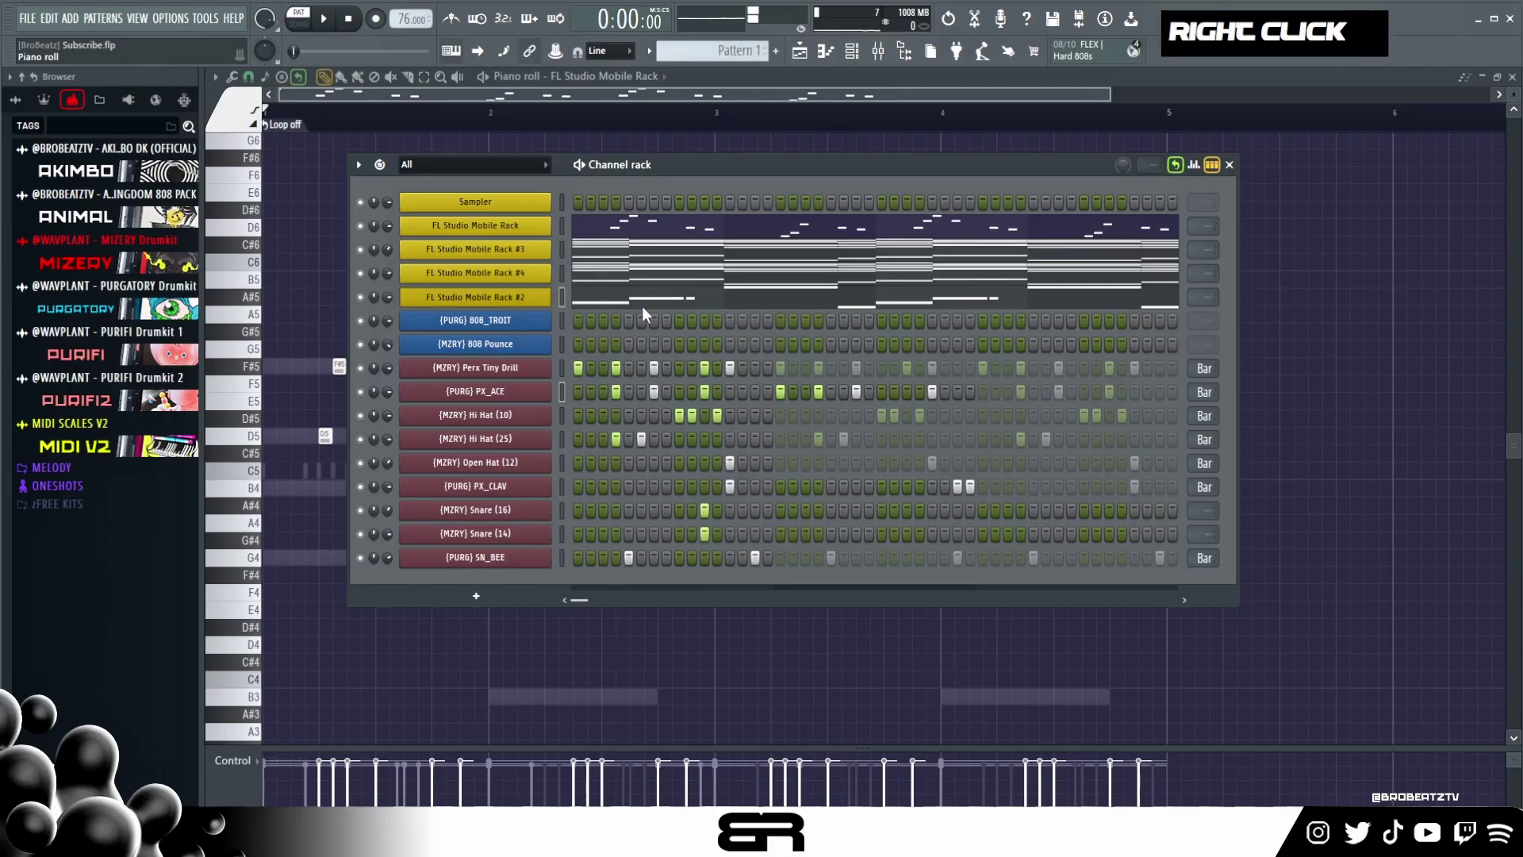
# - Copy the bass notes from FL Studio Mobile Rack #2 into {PURG} 808_TROIT and open them in the piano roll
pyautogui.rightClick(547, 296)
pyautogui.click(749, 325)
pyautogui.hotkey('ctrl', 'z')
pyautogui.rightClick(556, 295)
pyautogui.rightClick(546, 320)
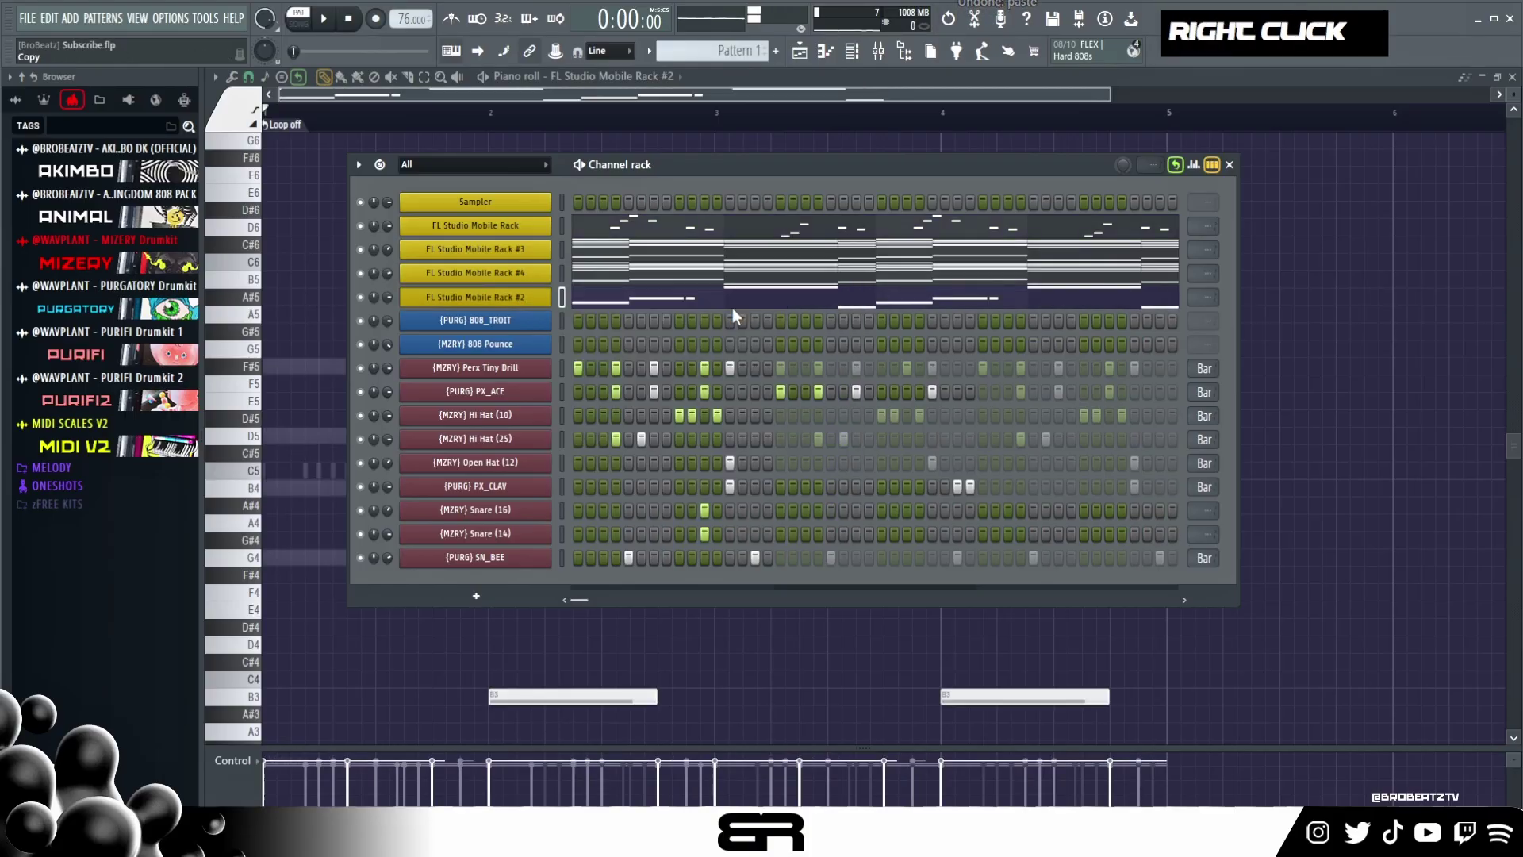
pyautogui.click(635, 321)
pyautogui.scroll(-6, 651, 331)
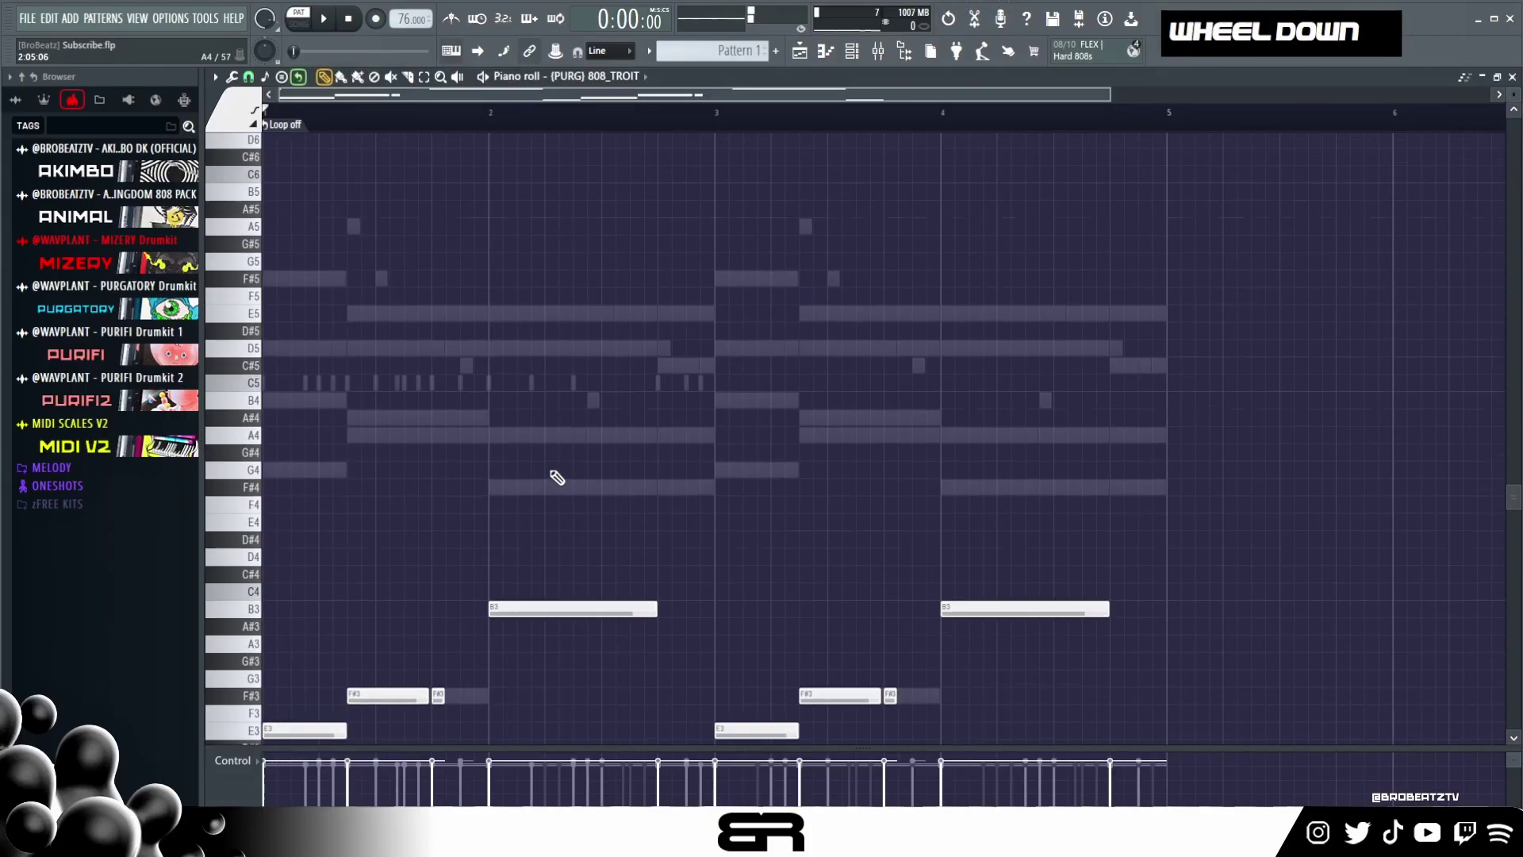
# - Delete the F#3 and D3 notes and the bar 3 E3 note, and raise the bar 1 E3 note to E4
pyautogui.rightClick(438, 486)
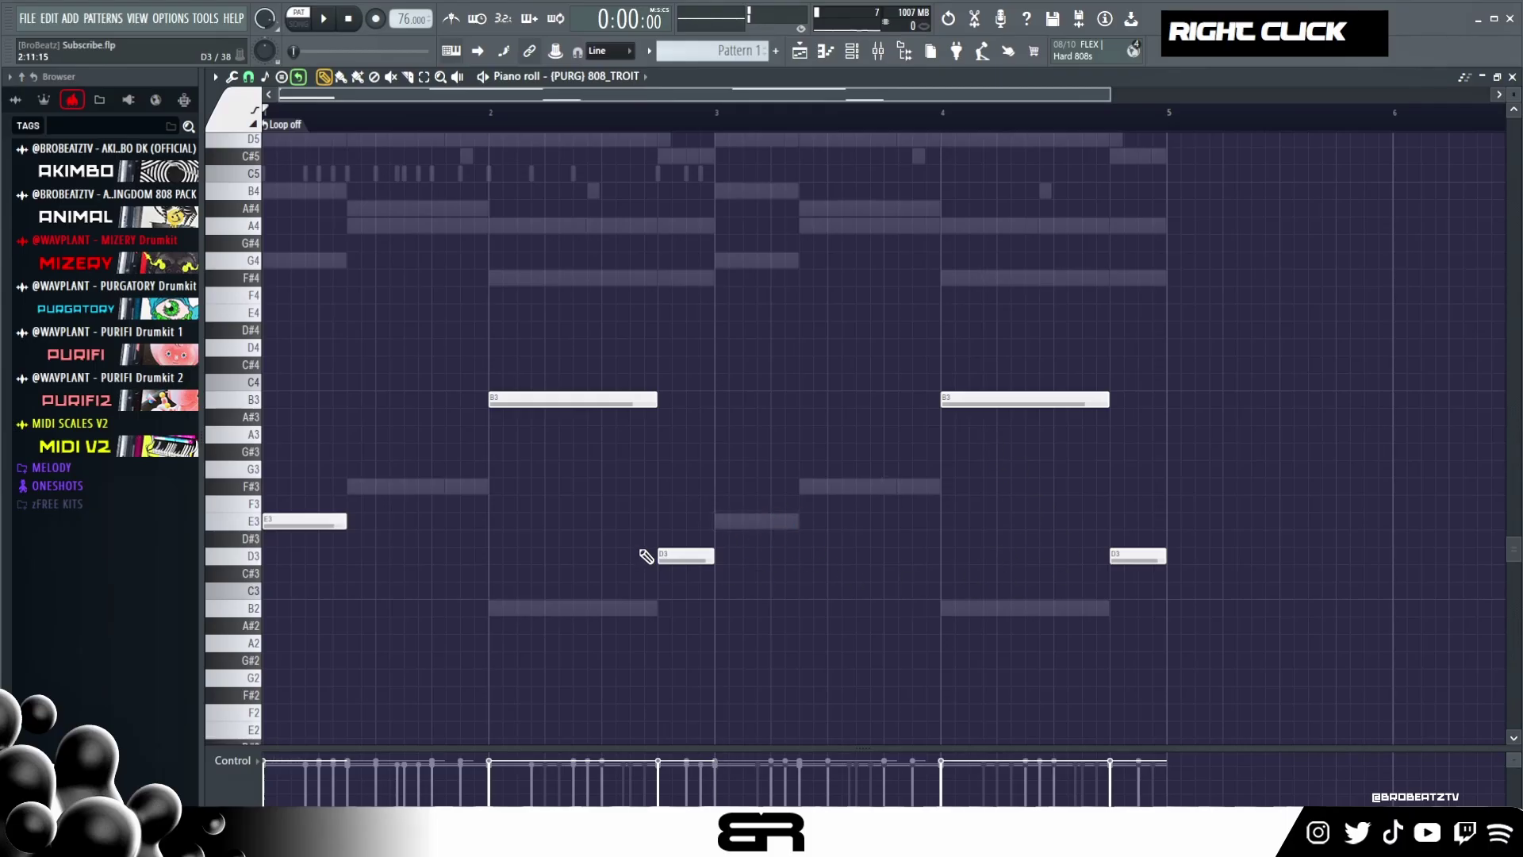
pyautogui.moveTo(1091, 373); pyautogui.dragTo(500, 534)
pyautogui.keyDown('ctrl'); pyautogui.click(238, 521); pyautogui.keyUp('ctrl')
pyautogui.hotkey('ctrl', 'Up')
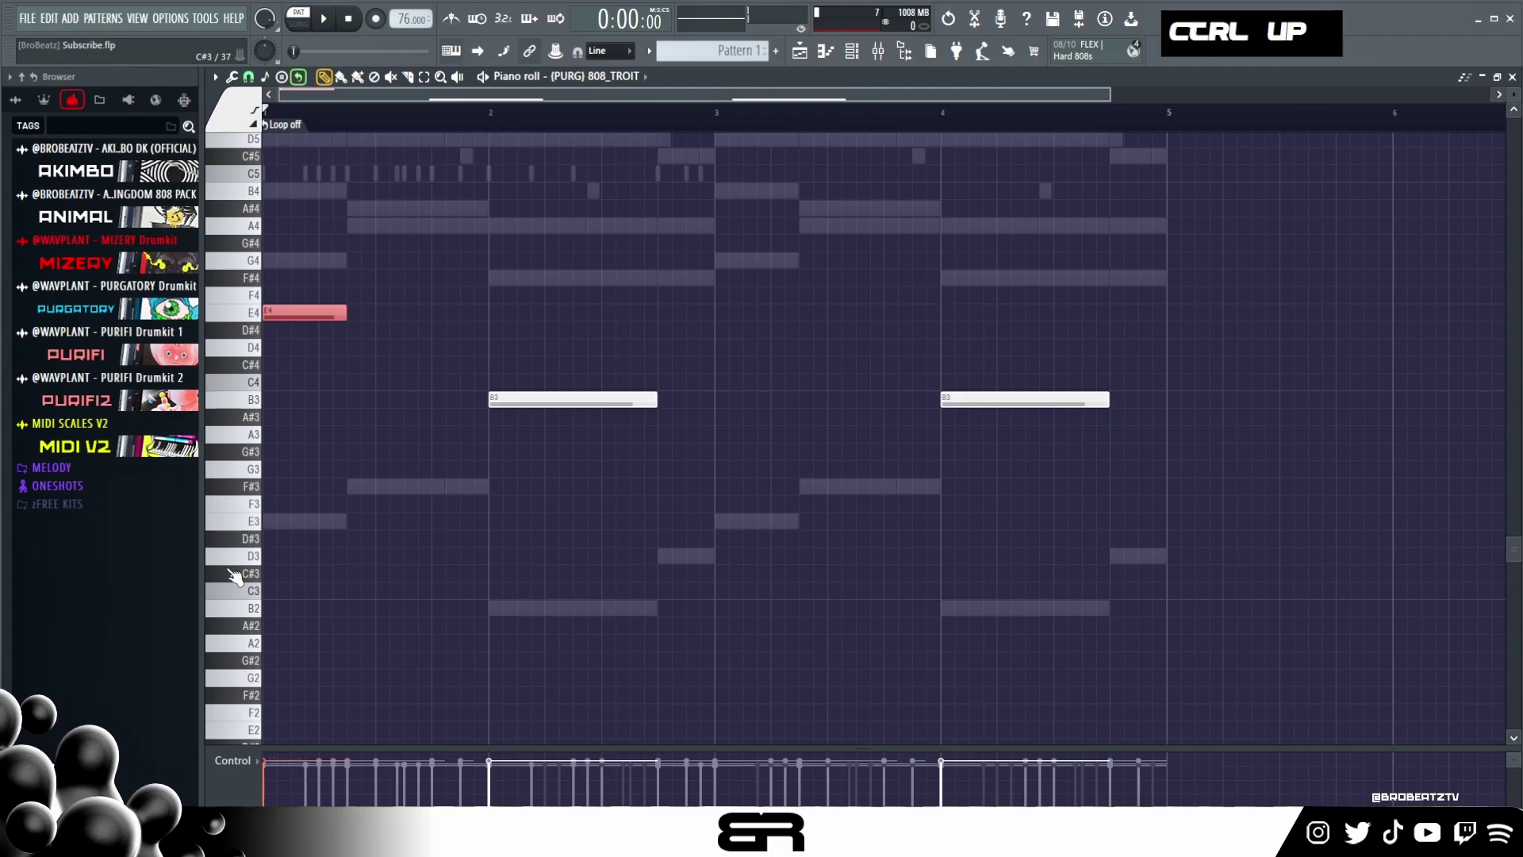
# - Duplicate the E4 note at the start of bar 3, and raise all 808_TROIT notes by one octave
pyautogui.keyDown('shift'); pyautogui.click(759, 310); pyautogui.keyUp('shift')
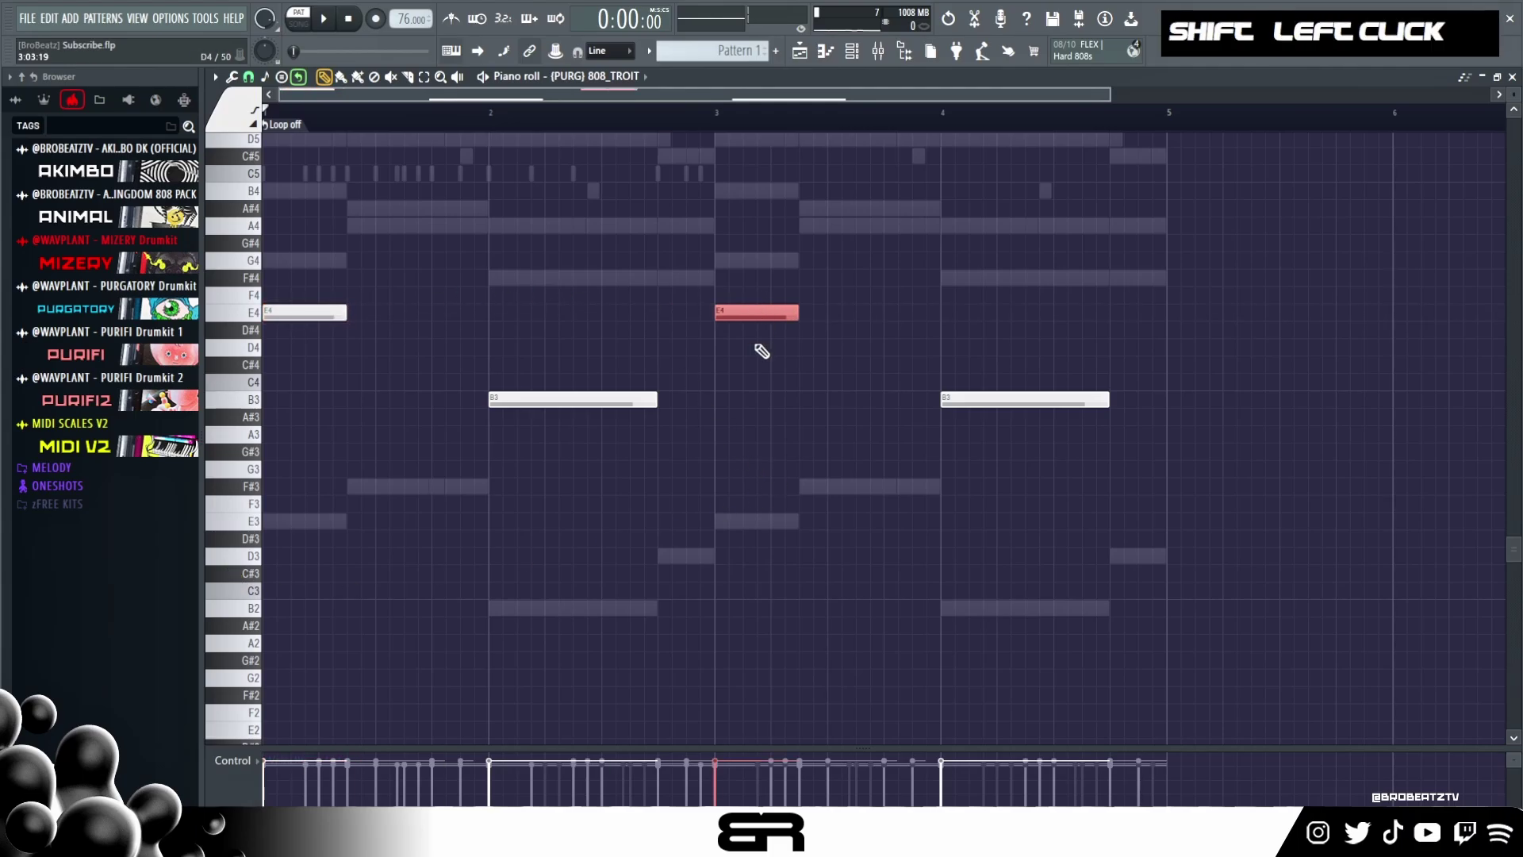
pyautogui.press('space')
pyautogui.hotkey('ctrl', 'a')
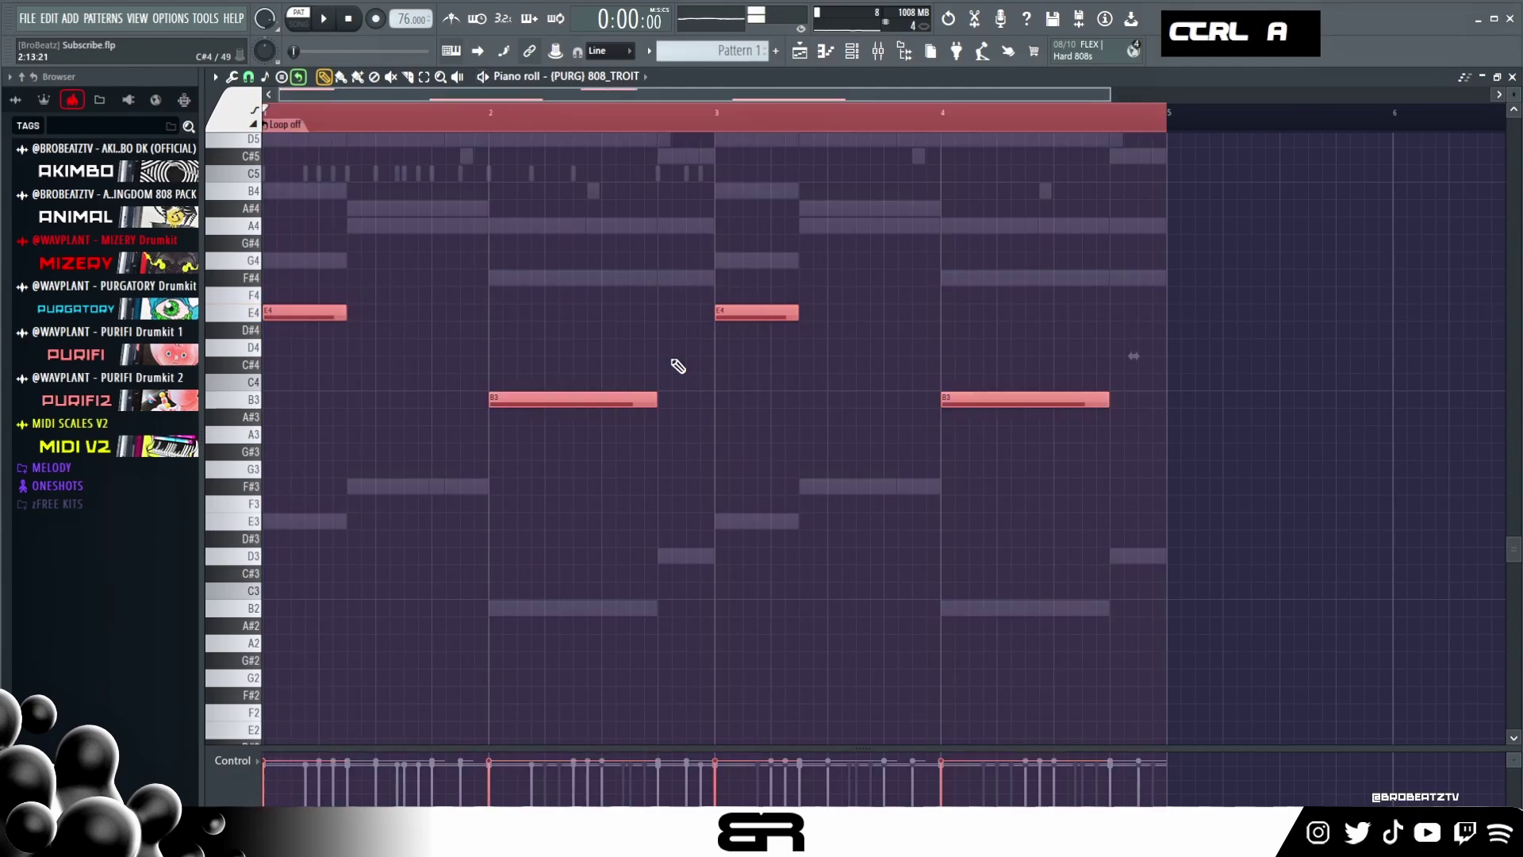
pyautogui.hotkey('ctrl', 'Up')
pyautogui.press('space')
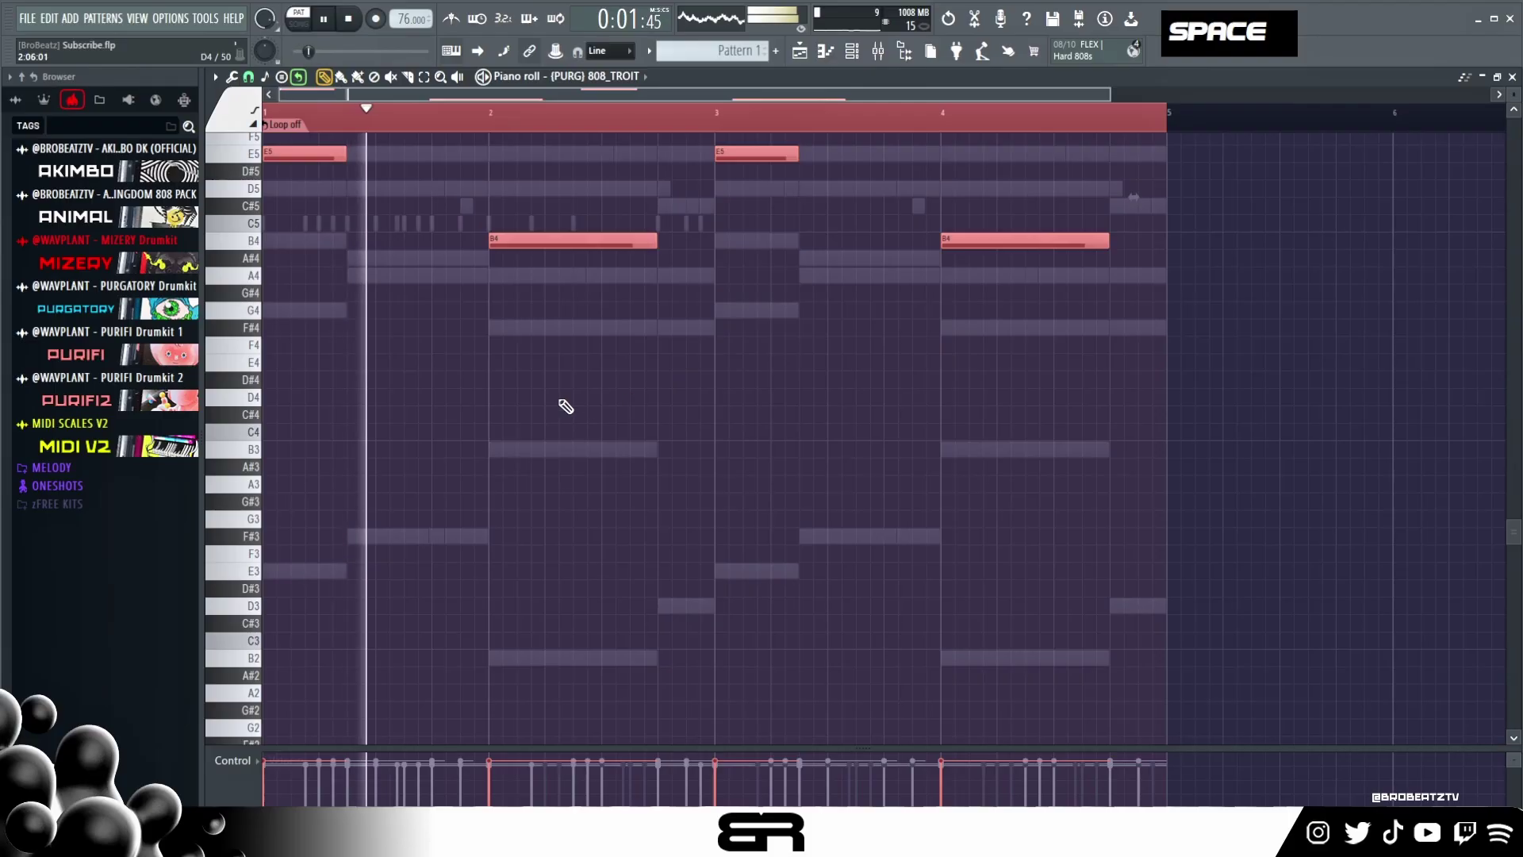
pyautogui.press('space')
# - Try the pattern with 808_TROIT muted, and mute FL Studio Mobile Rack #2 instead
pyautogui.press('F6')
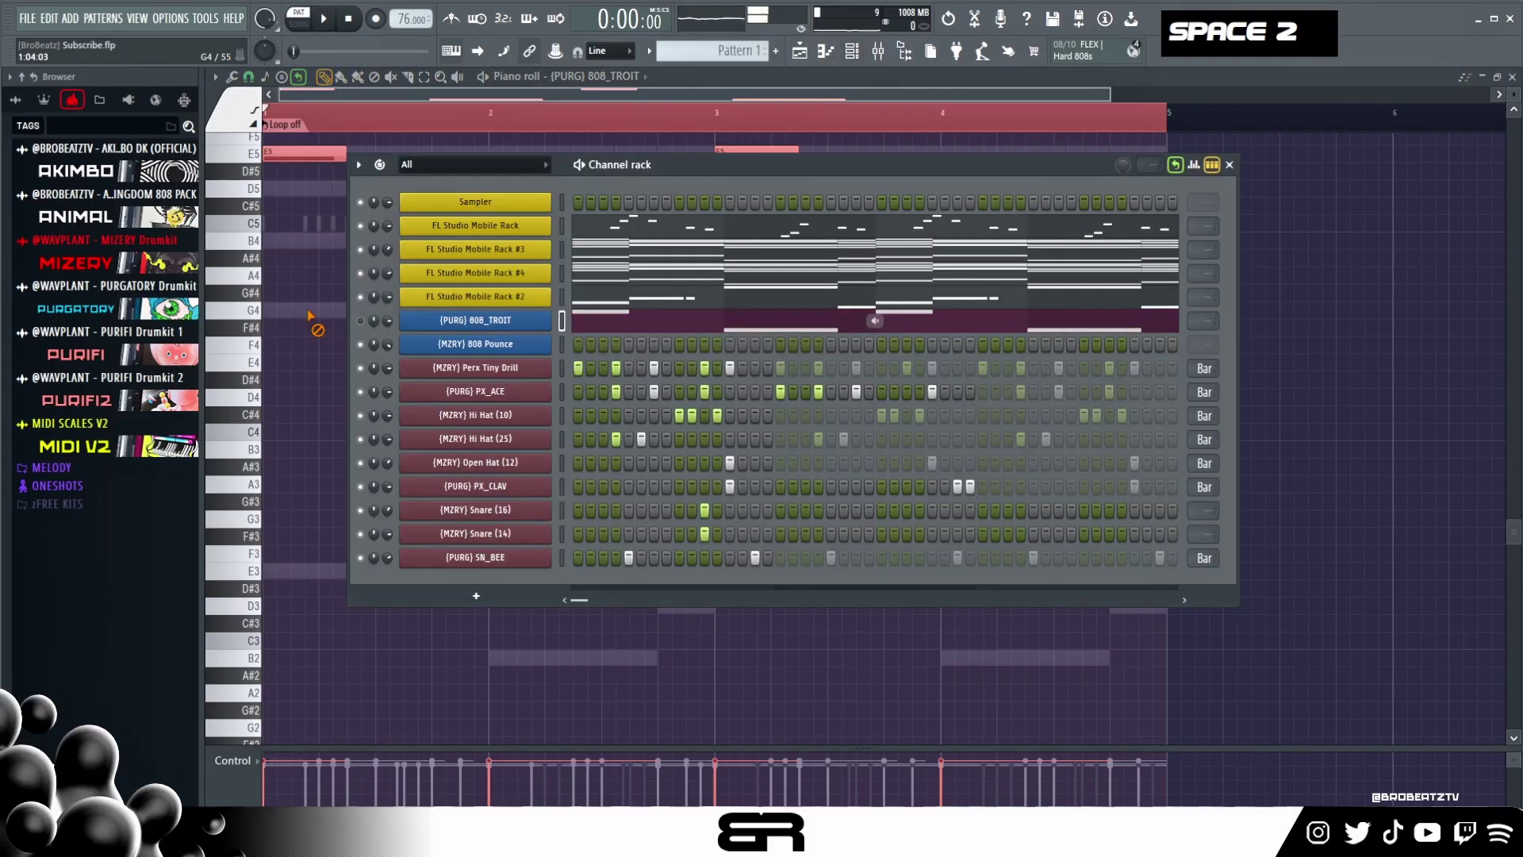
pyautogui.press('F6')
pyautogui.press('space')
pyautogui.press('space')
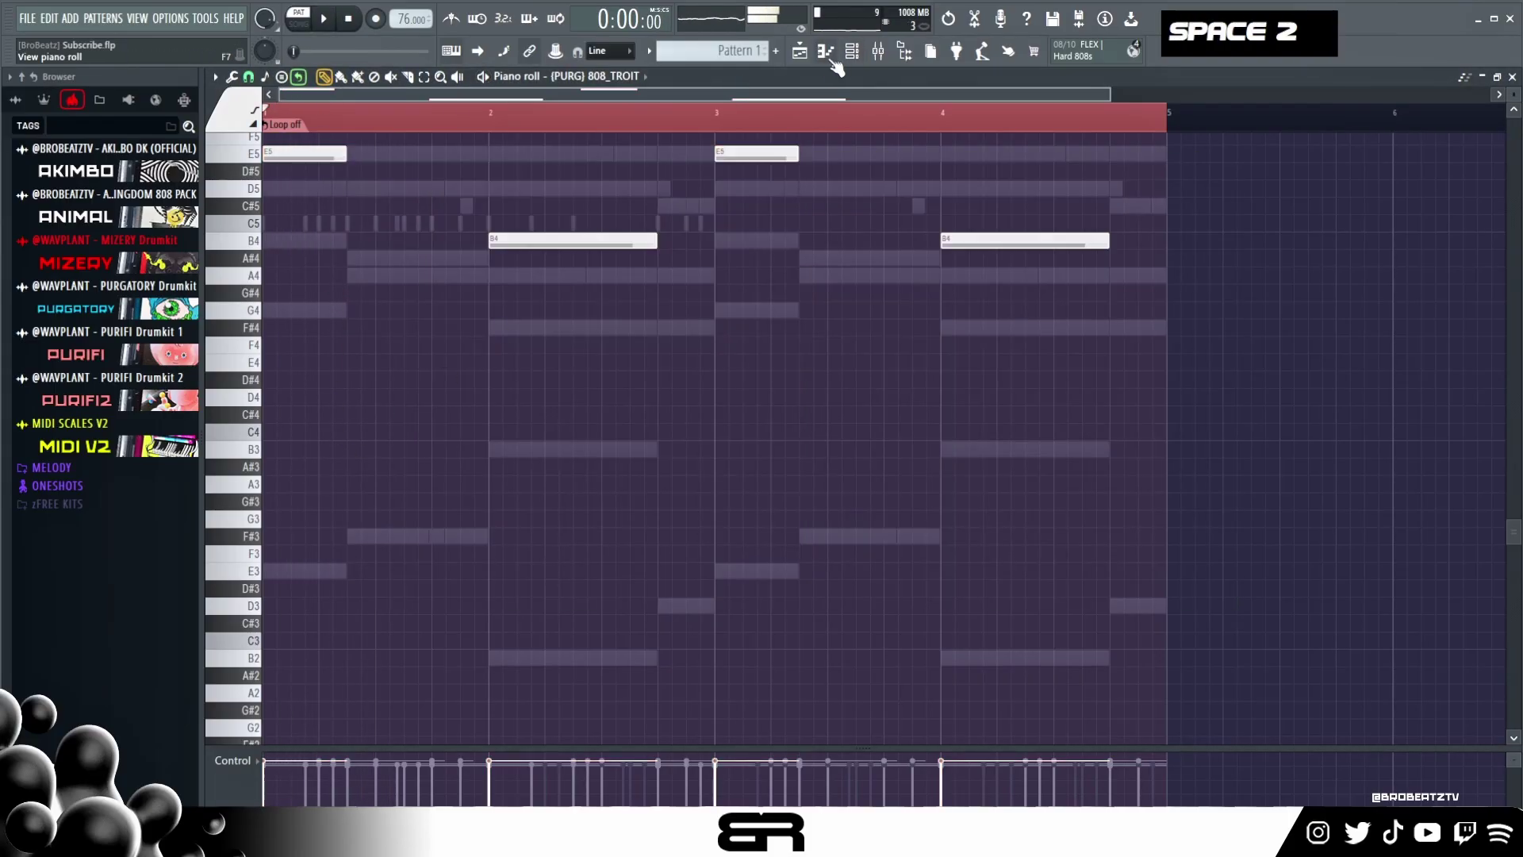
pyautogui.press('F6')
pyautogui.doubleClick(354, 325)
pyautogui.press('space')
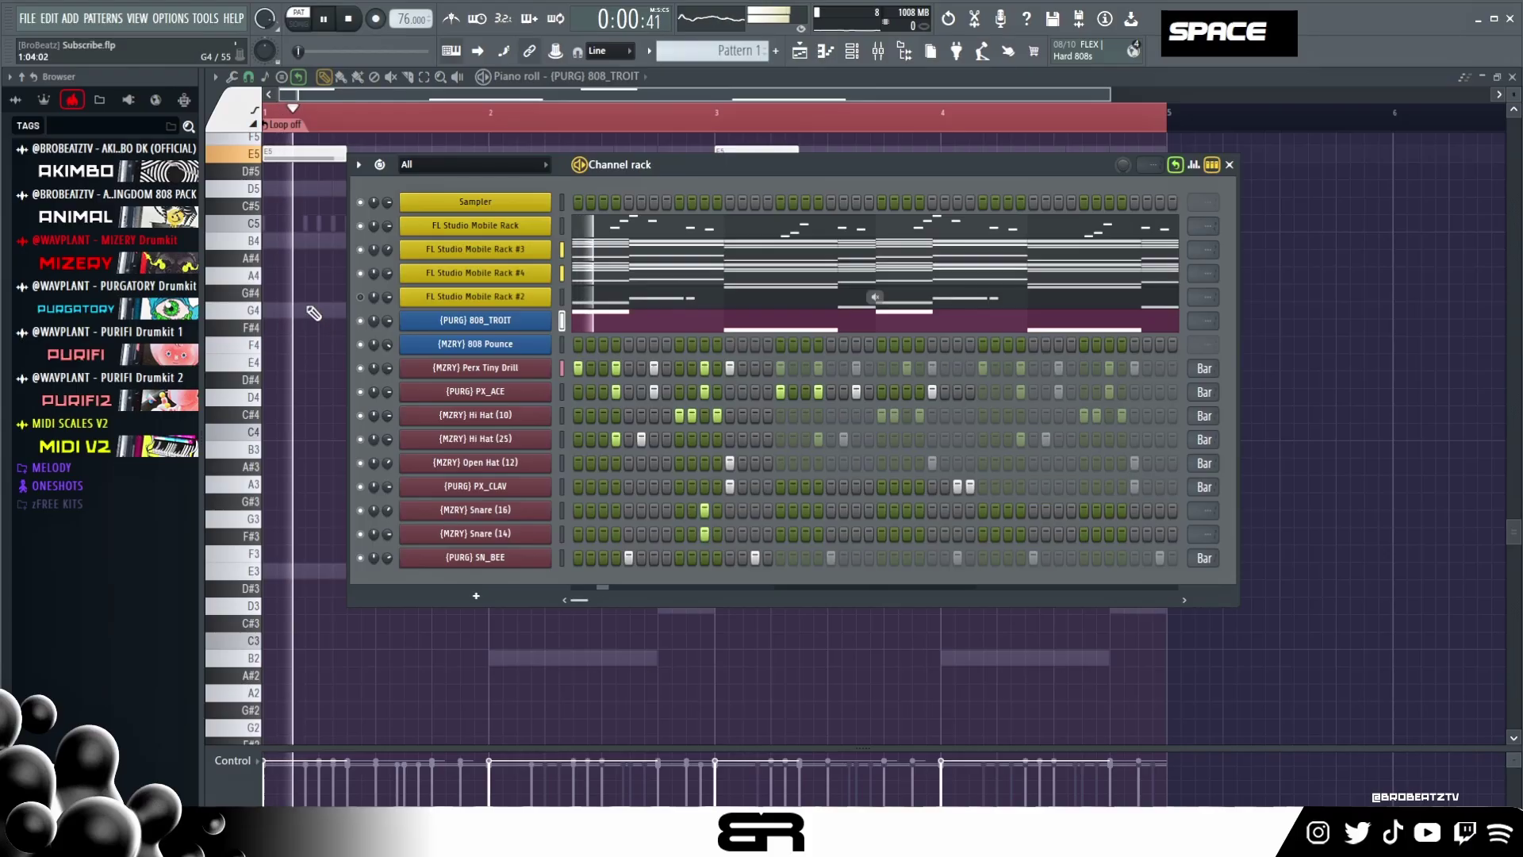
# - Listen to the 808_TROIT notes against the pattern in the piano roll
pyautogui.press('F6')
pyautogui.scroll(1, 376, 319)
pyautogui.hotkey('ctrl', 'a')
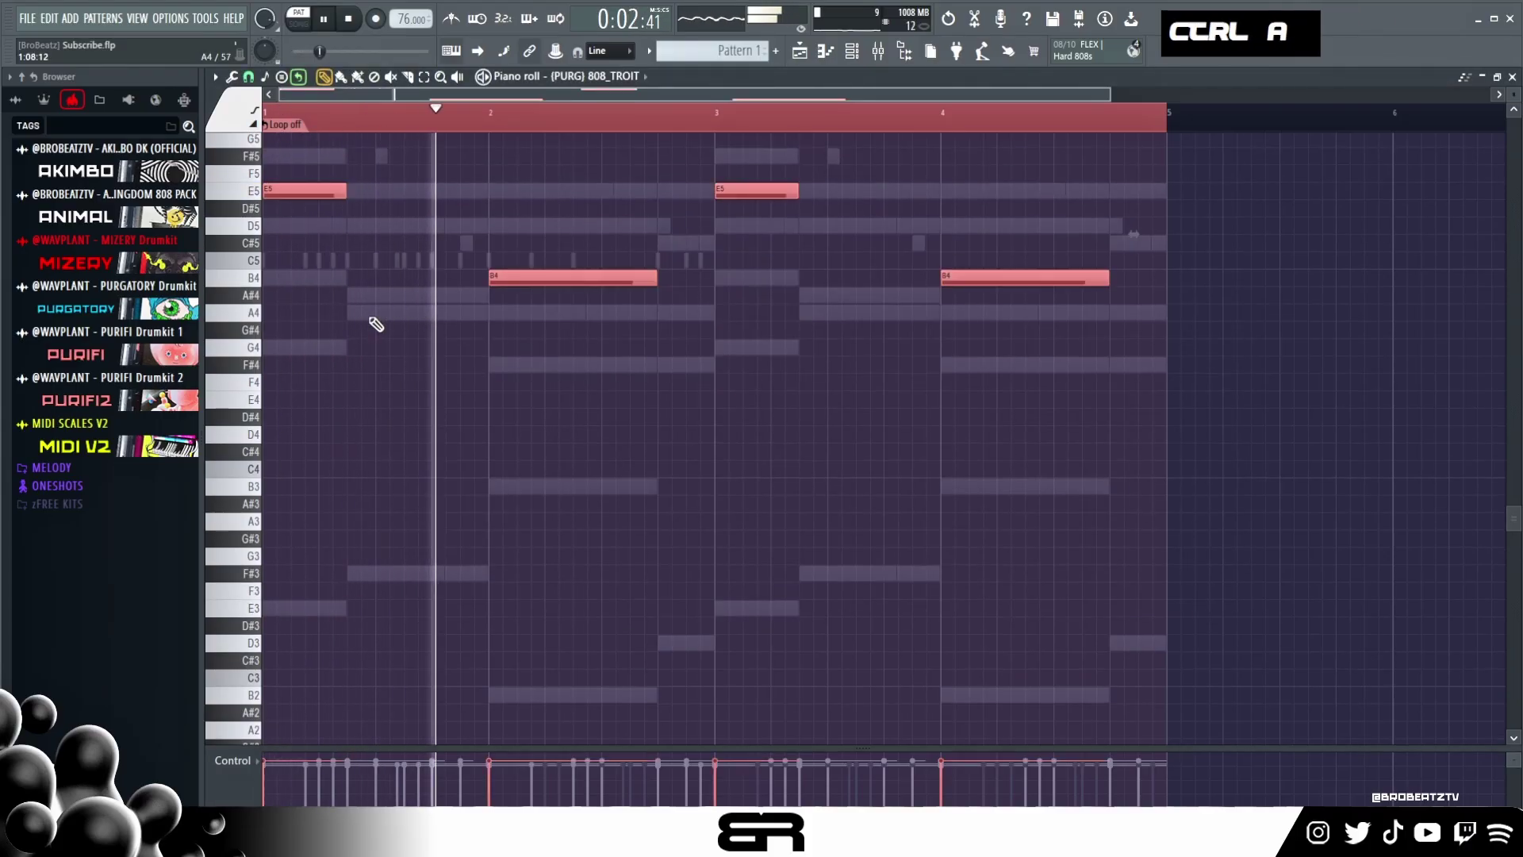
pyautogui.press('space')
pyautogui.scroll(1, 376, 324)
pyautogui.press('space')
pyautogui.press('space')
pyautogui.rightClick(381, 347)
pyautogui.scroll(3, 384, 339)
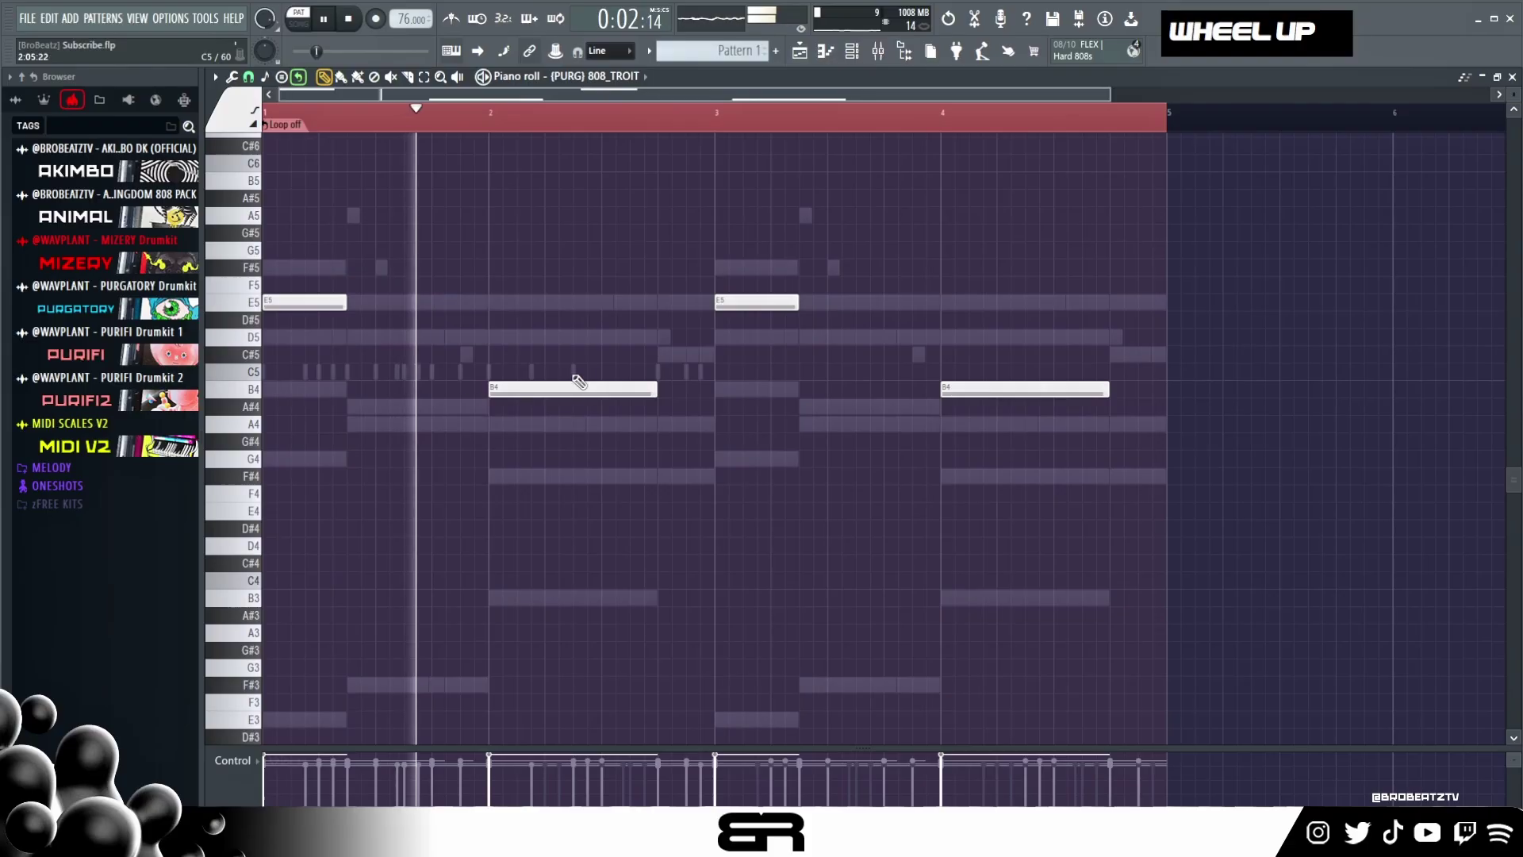
# - Shorten the bar 2 B4 note of 808_TROIT to one beat and replay the pattern
pyautogui.moveTo(659, 390); pyautogui.dragTo(544, 394)
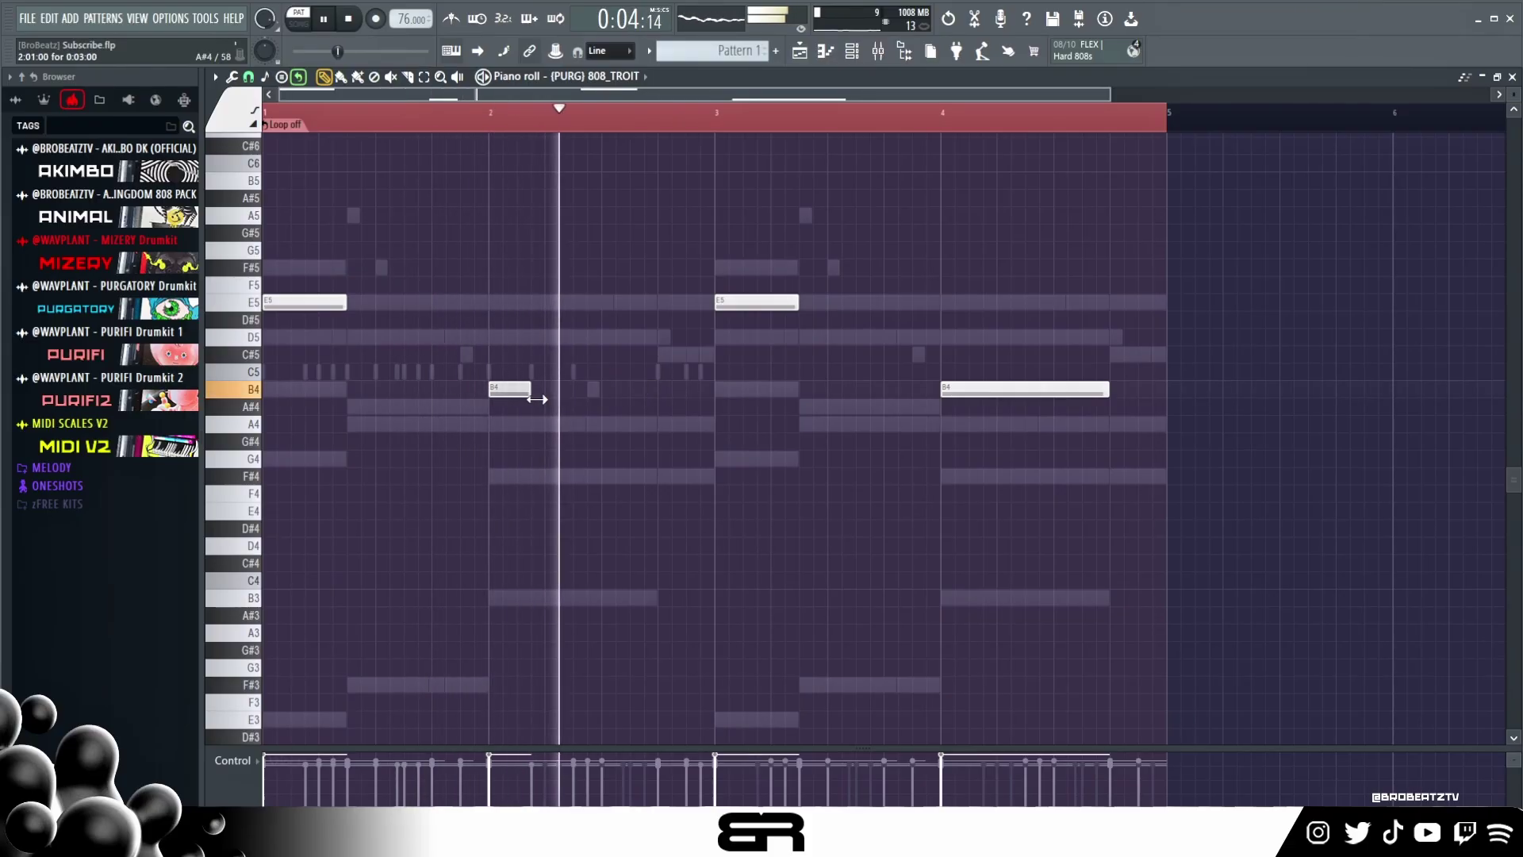
pyautogui.press('space')
pyautogui.press('space')
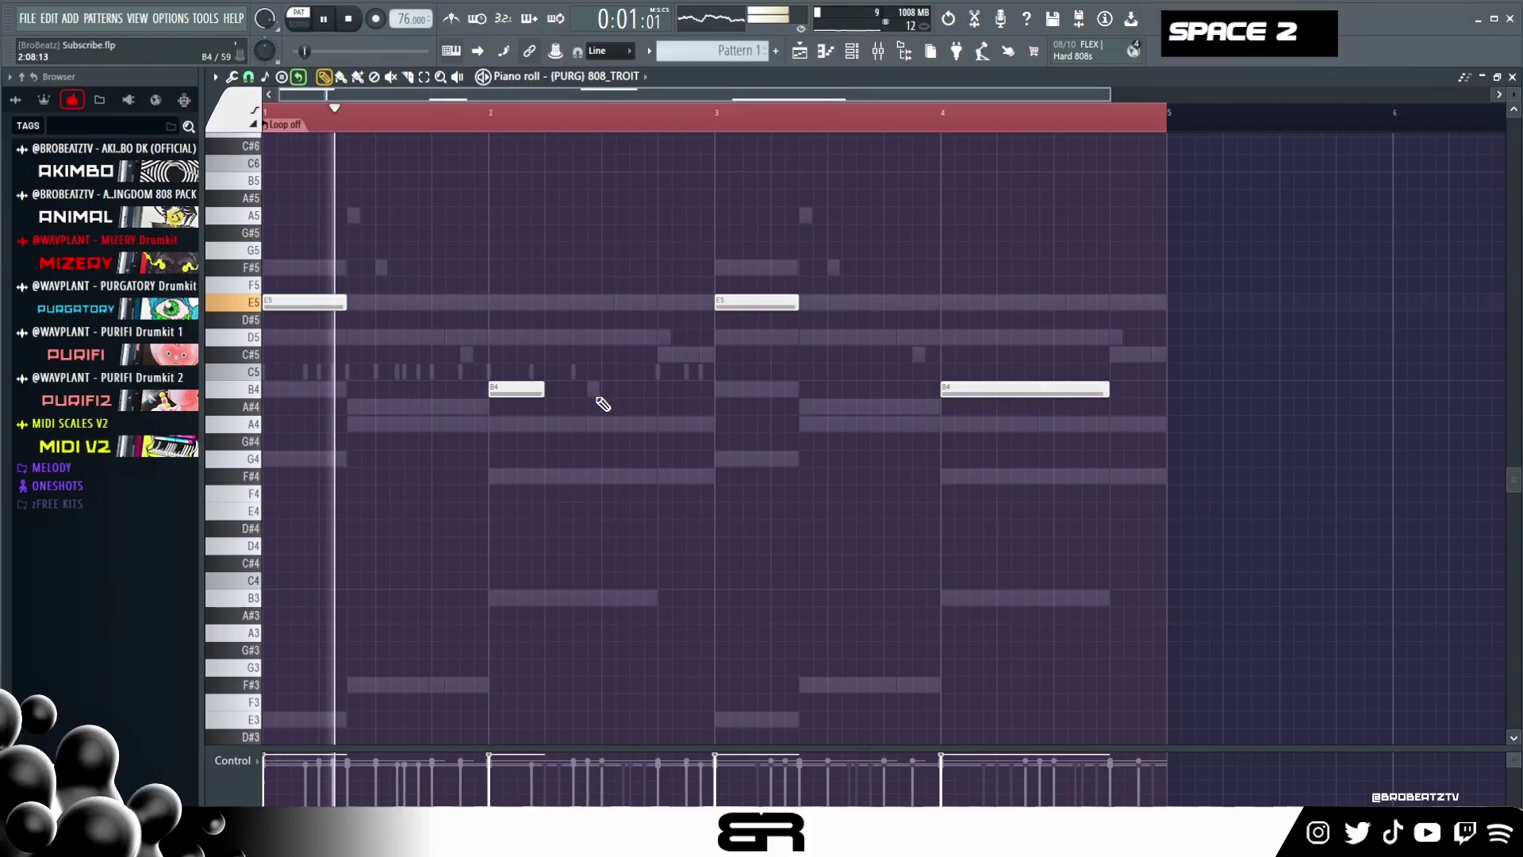
pyautogui.press('space')
pyautogui.click(851, 51)
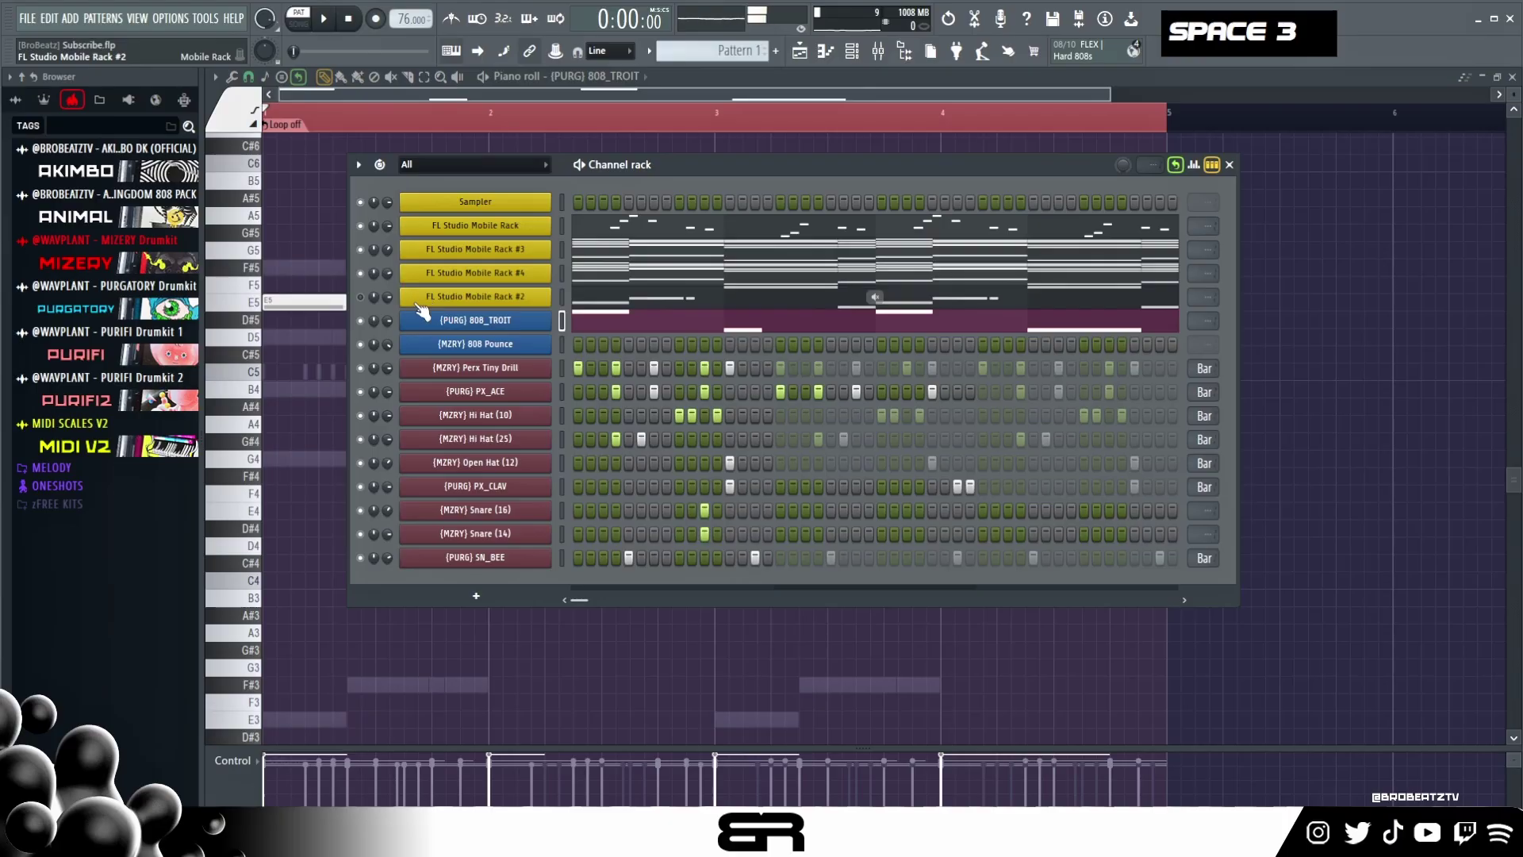
pyautogui.press('space')
pyautogui.rightClick(585, 397)
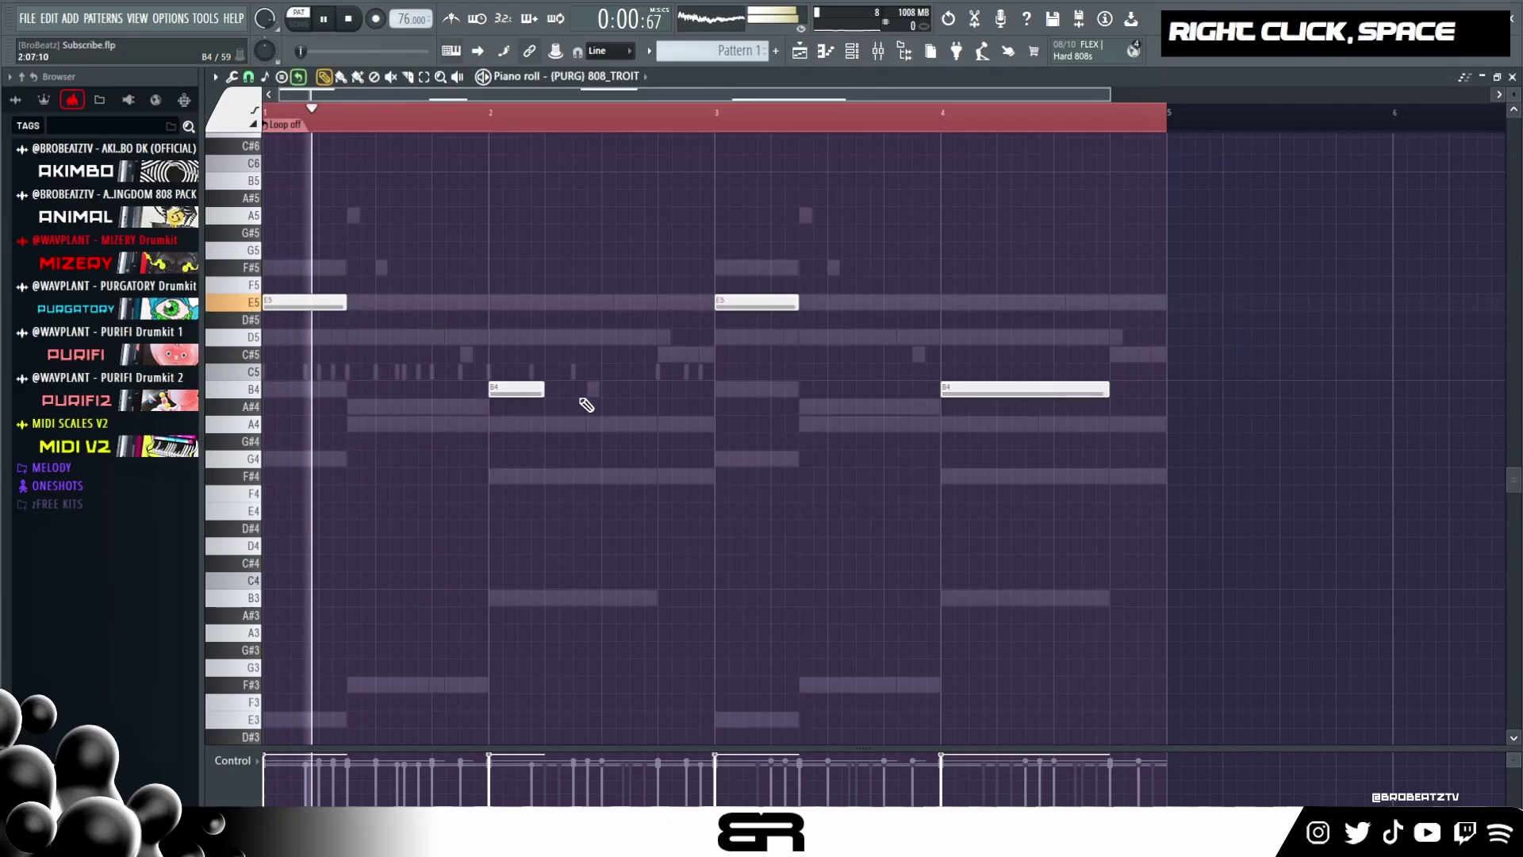
# - Shorten the bar 4 B4 note of 808_TROIT to one beat
pyautogui.scroll(3, 582, 408)
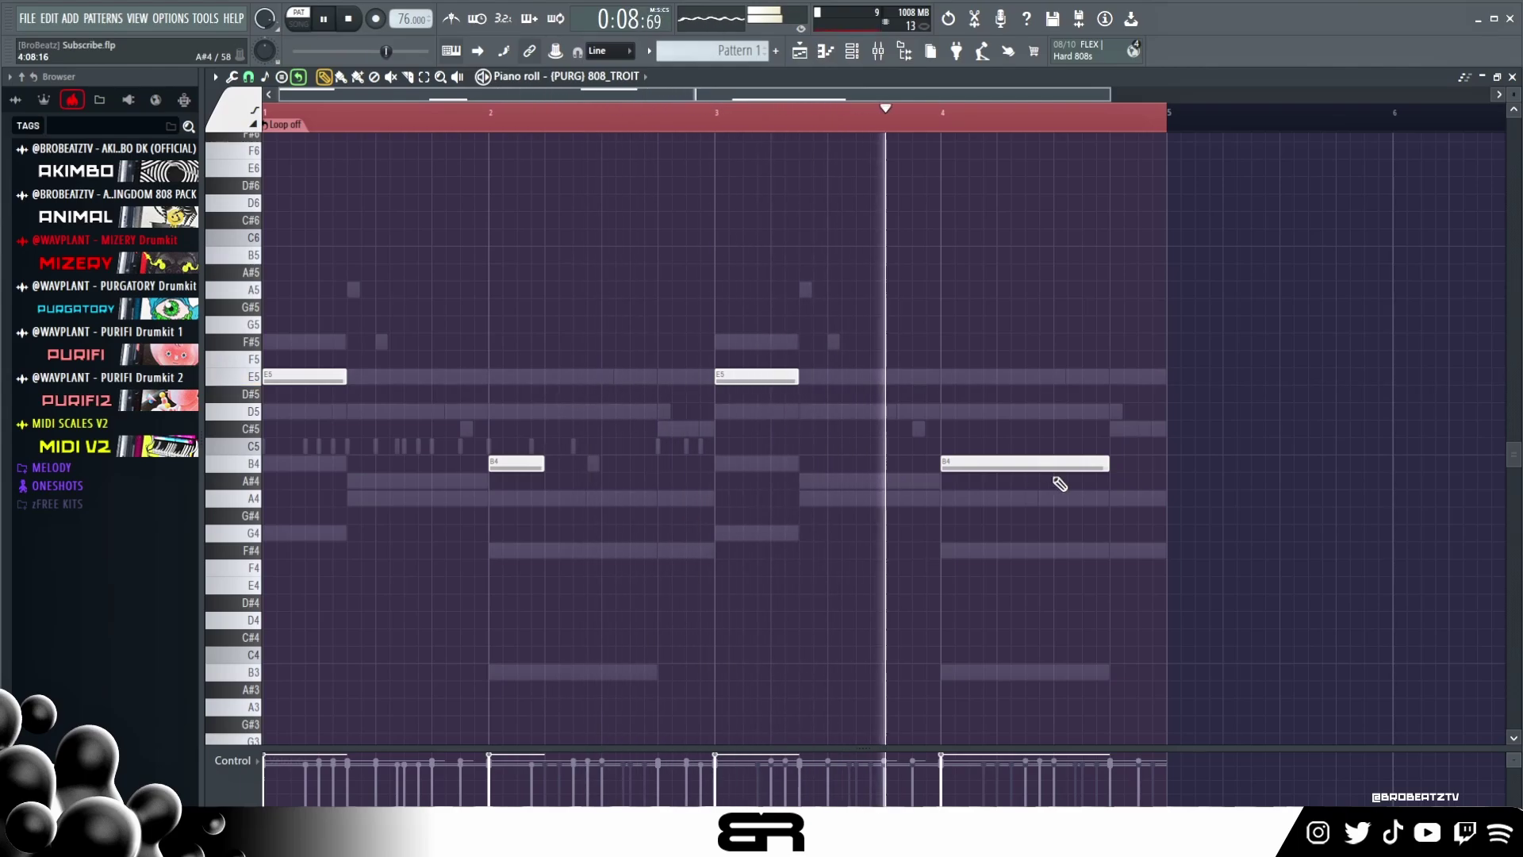
pyautogui.moveTo(1101, 466); pyautogui.dragTo(997, 467)
pyautogui.rightClick(945, 398)
pyautogui.press('space')
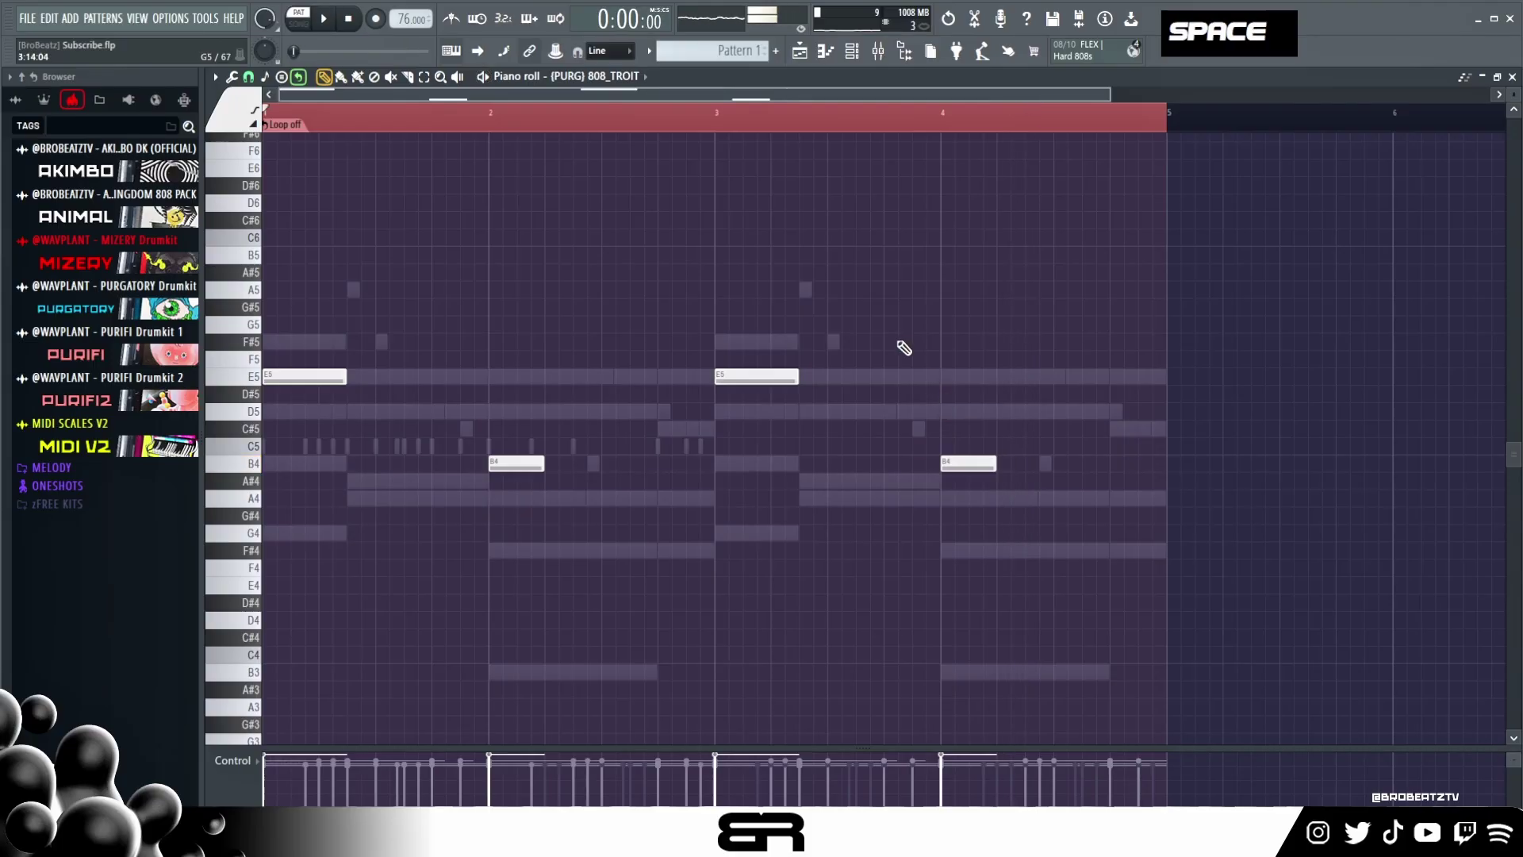
# - Open (MZRY) 808 Pounce in the piano roll and place a one-beat E5 note at the start of bar 1
pyautogui.click(852, 50)
pyautogui.rightClick(470, 345)
pyautogui.click(593, 340)
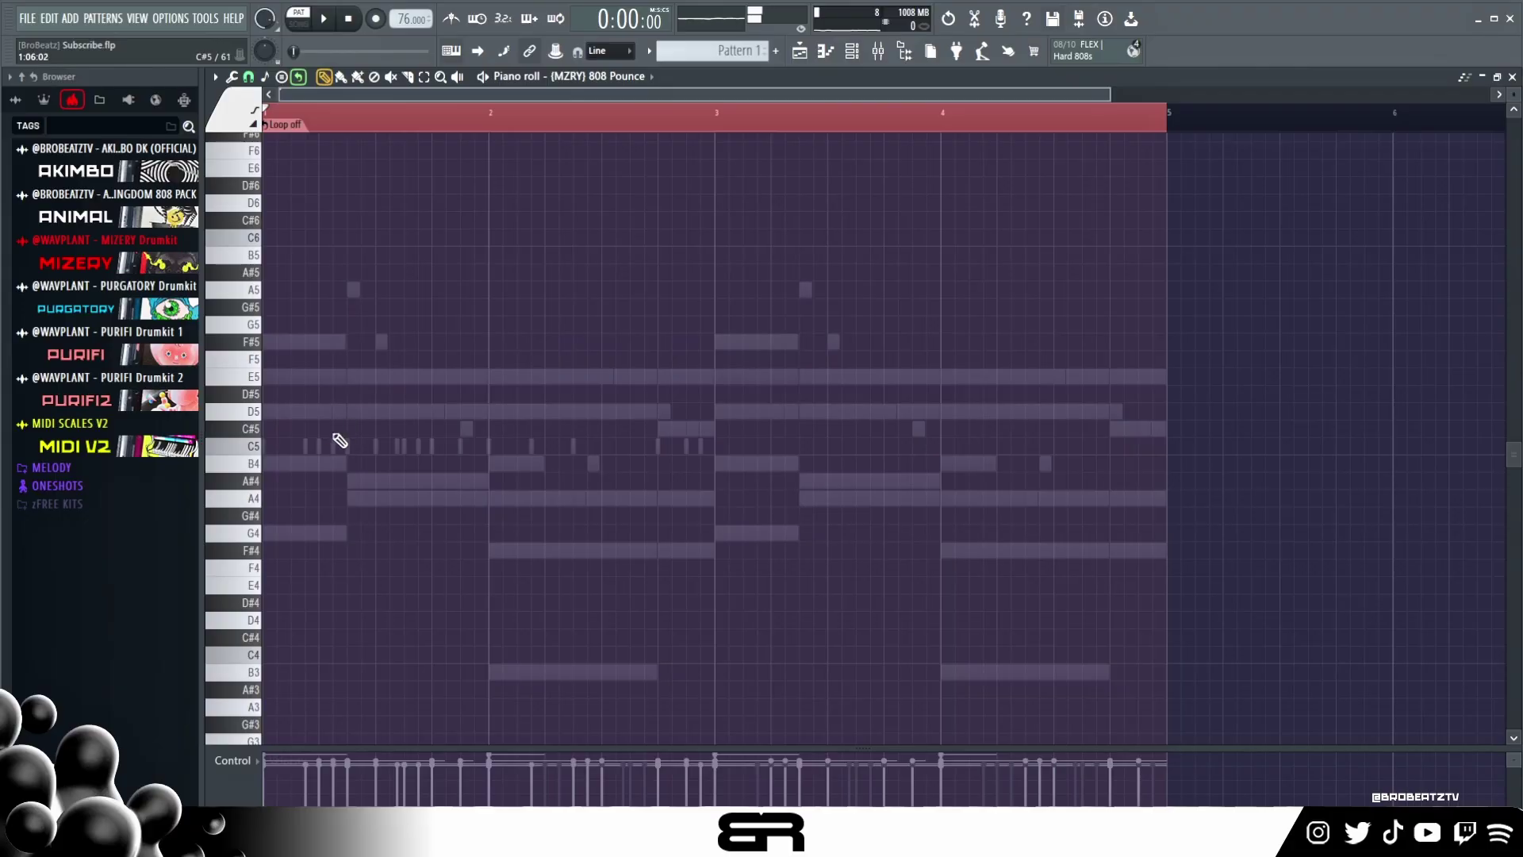
pyautogui.scroll(-2, 311, 492)
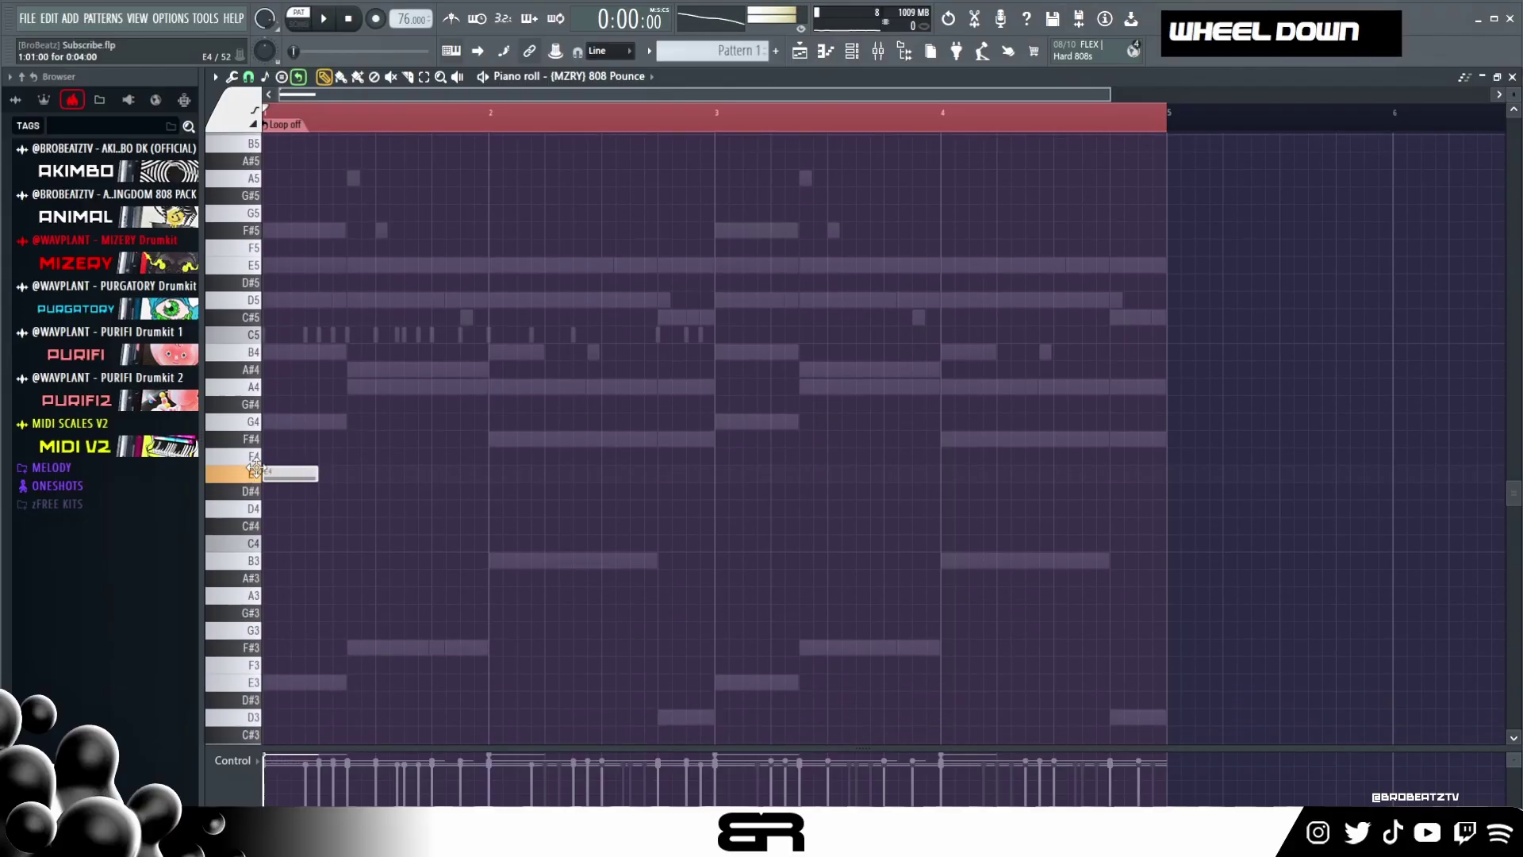
pyautogui.press('space')
pyautogui.scroll(2, 333, 372)
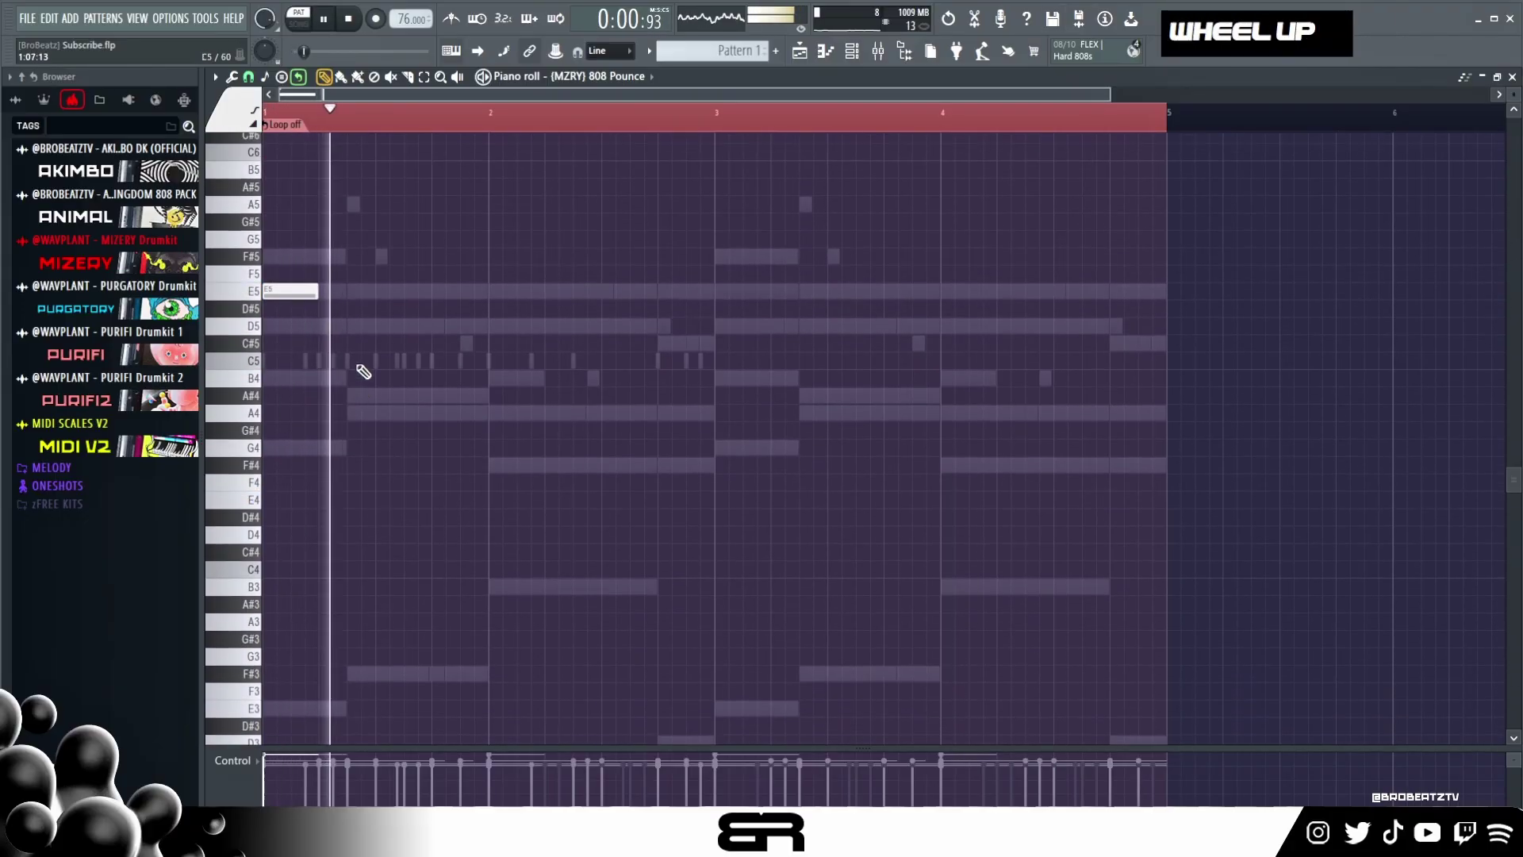
pyautogui.press('space')
pyautogui.press('space')
pyautogui.press('space')
pyautogui.press('space')
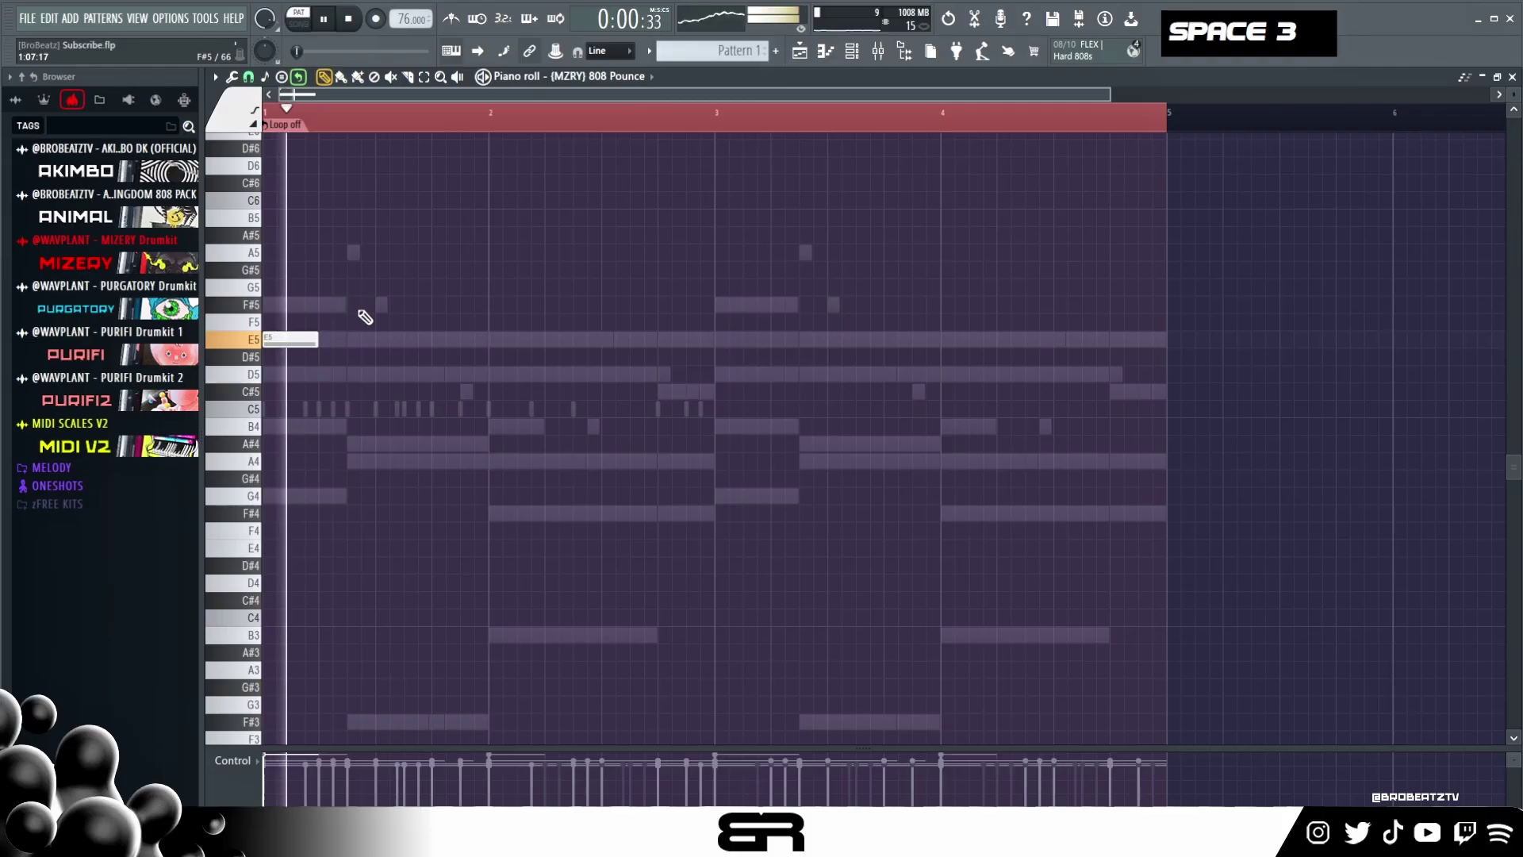
# - Add an F#5 note to 808 Pounce on step 7 of bar 1 and shorten it to three steps
pyautogui.press('space')
pyautogui.press('space')
pyautogui.scroll(3, 343, 177)
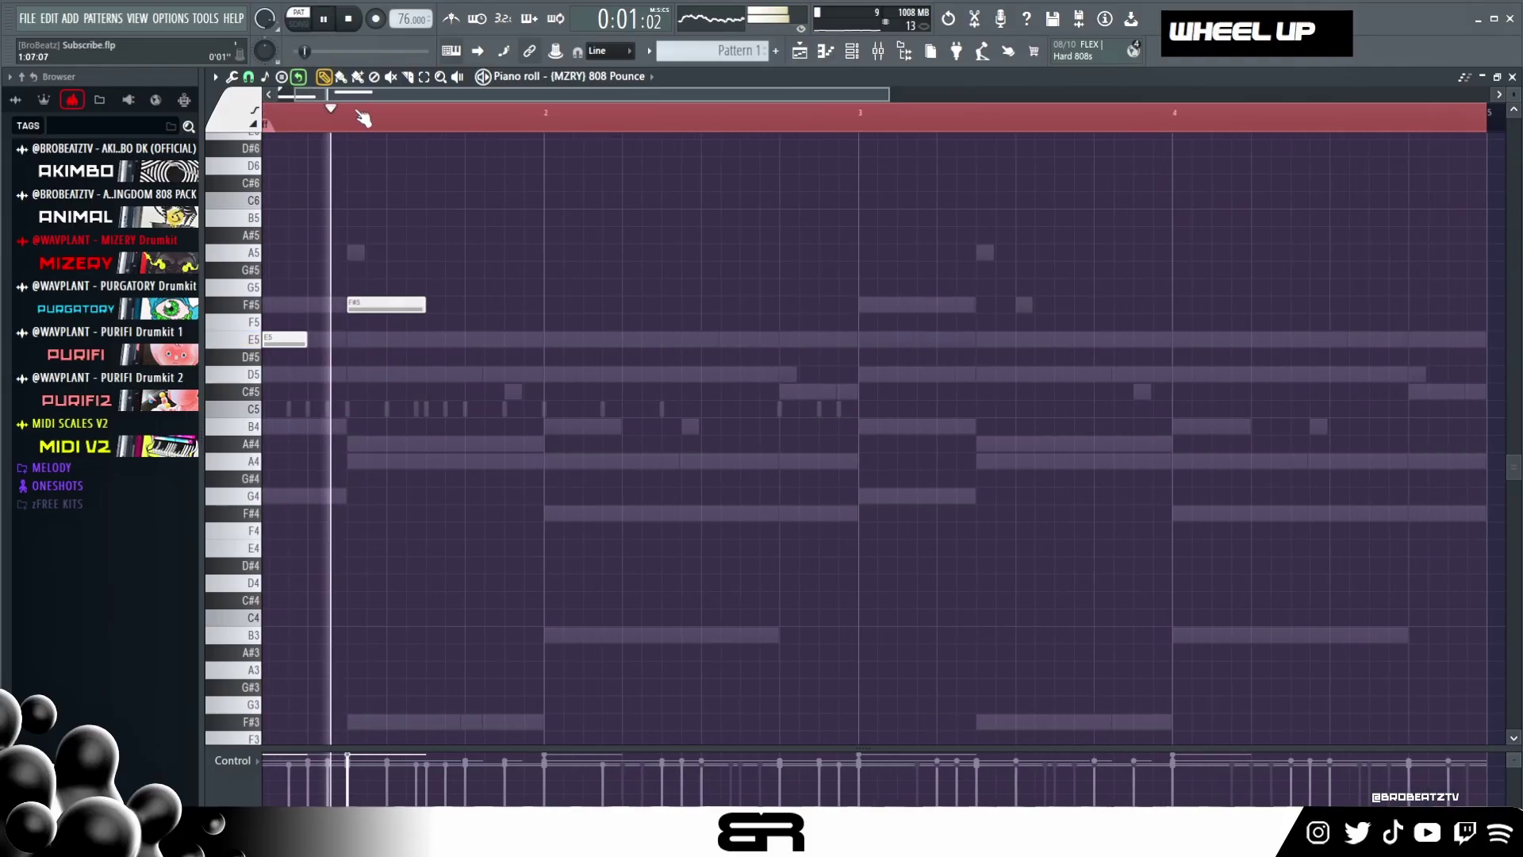
pyautogui.rightClick(520, 250)
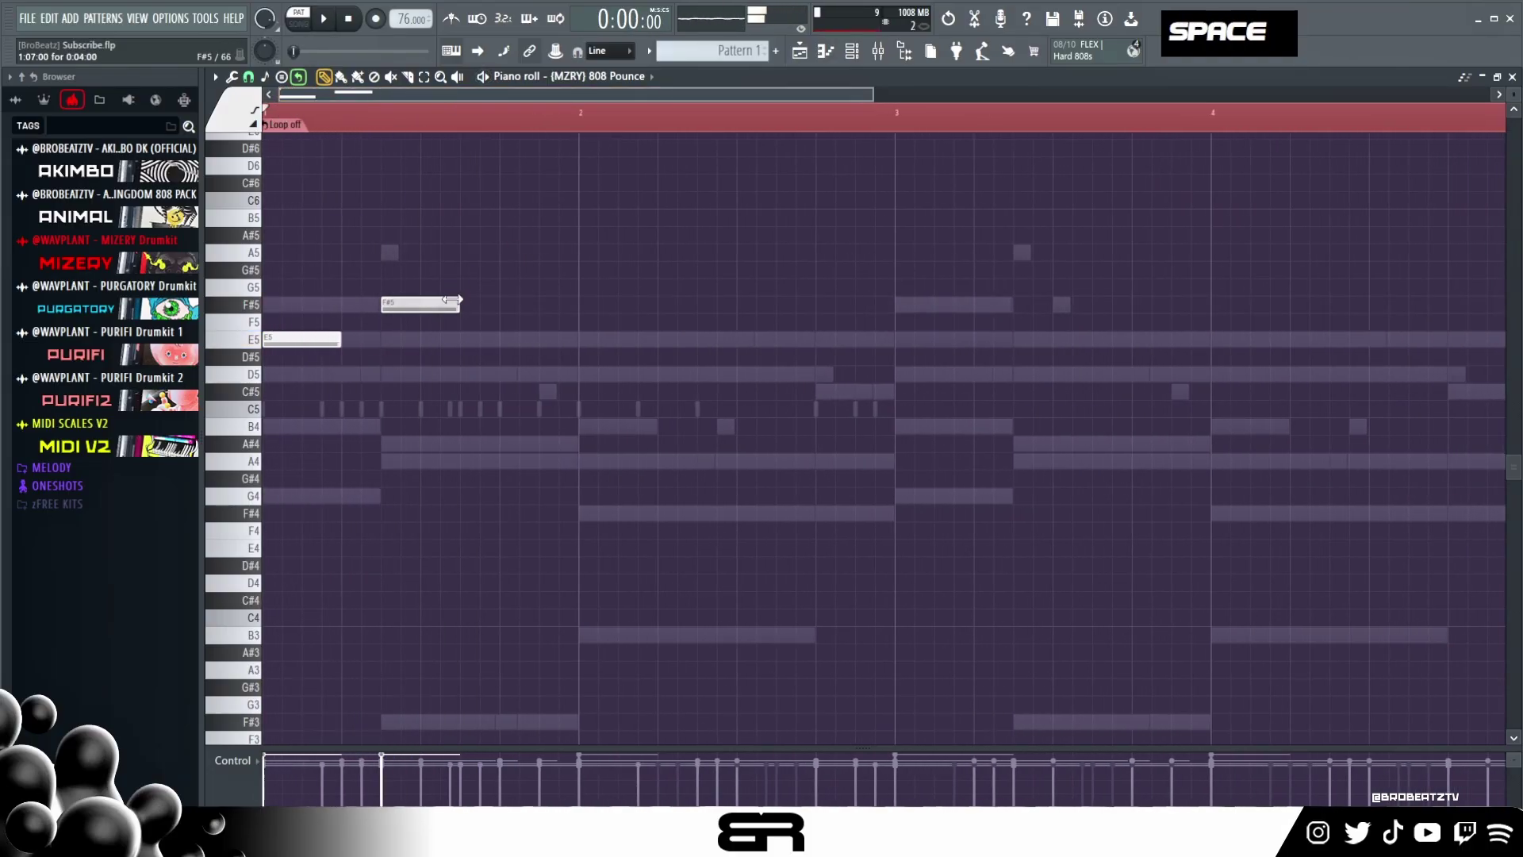
pyautogui.press('space')
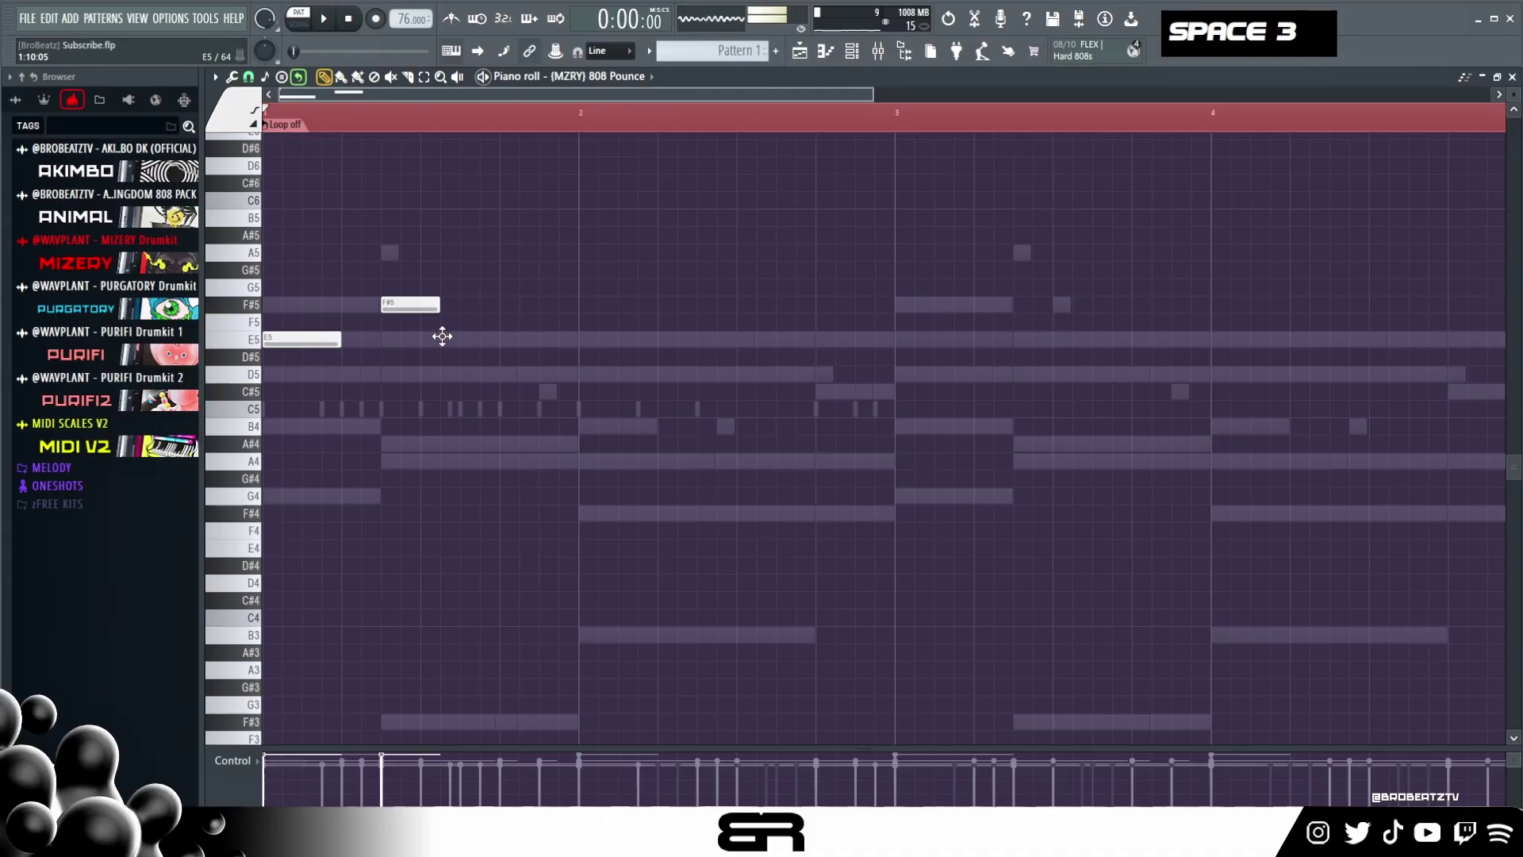
# - Add a one-step E5 note on step 10 of bar 1 to 808 Pounce and play the pattern
pyautogui.moveTo(498, 338); pyautogui.dragTo(458, 339)
pyautogui.press('space')
pyautogui.press('space')
pyautogui.scroll(2, 445, 222)
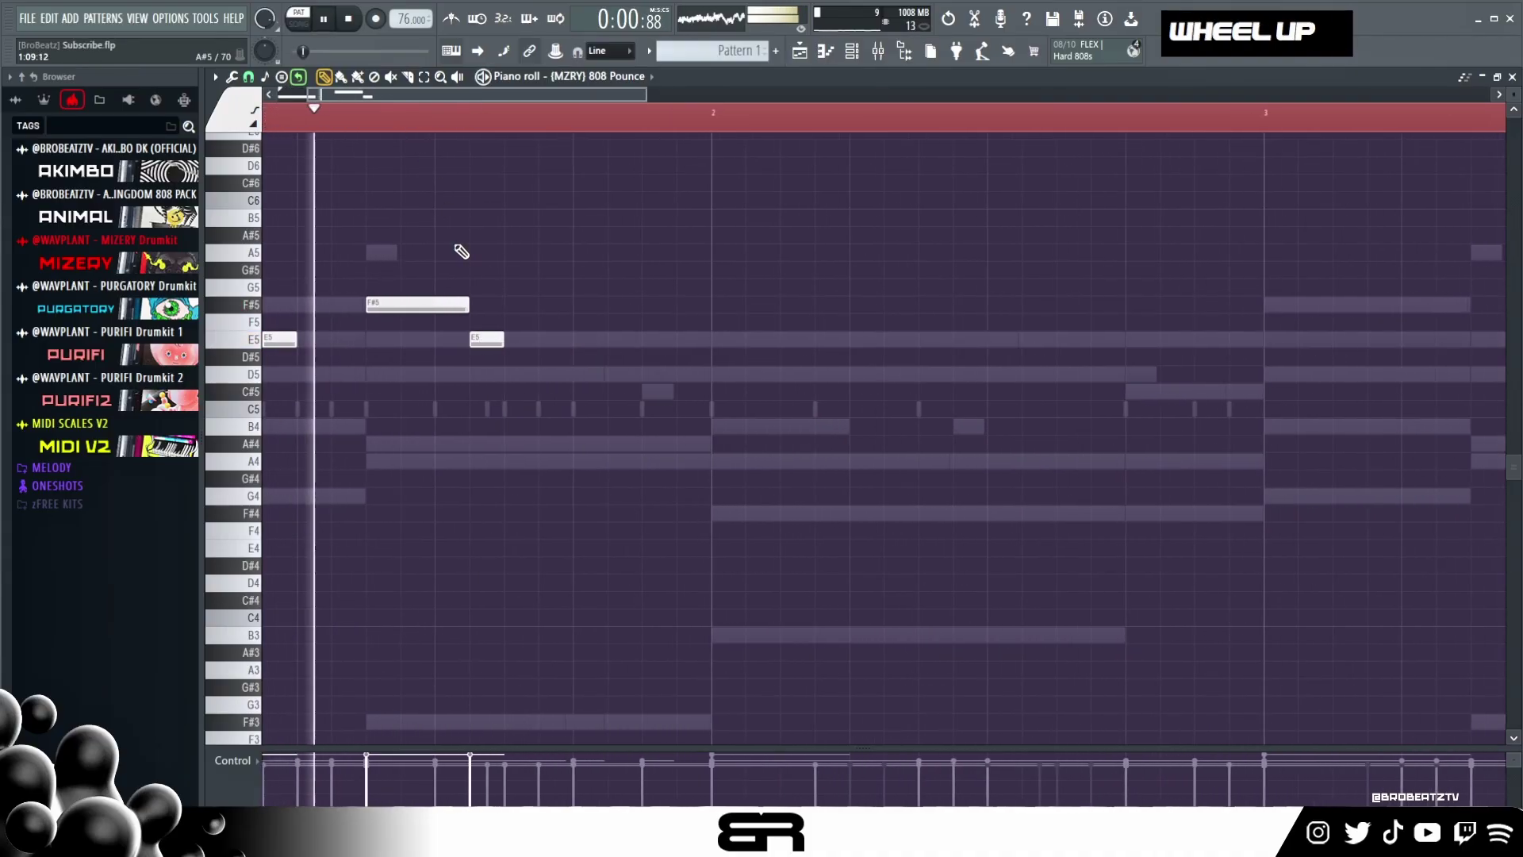
# - Turn the step 10 E5 into two very short hits half a step apart, and add a one-step F#5 on step 11 with 1/2 step snap
pyautogui.rightClick(500, 357)
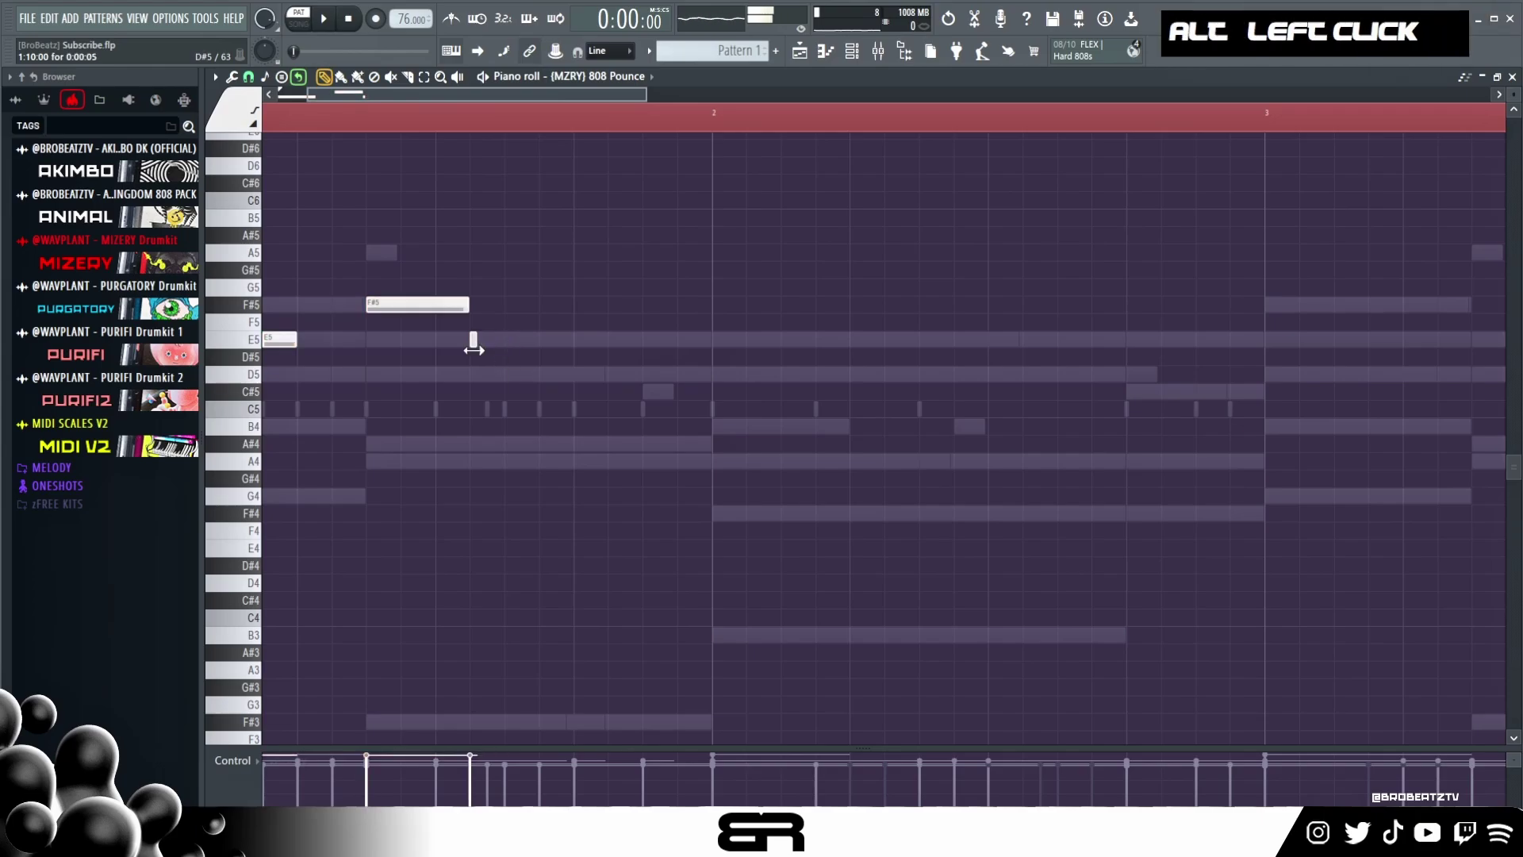
pyautogui.click(249, 78)
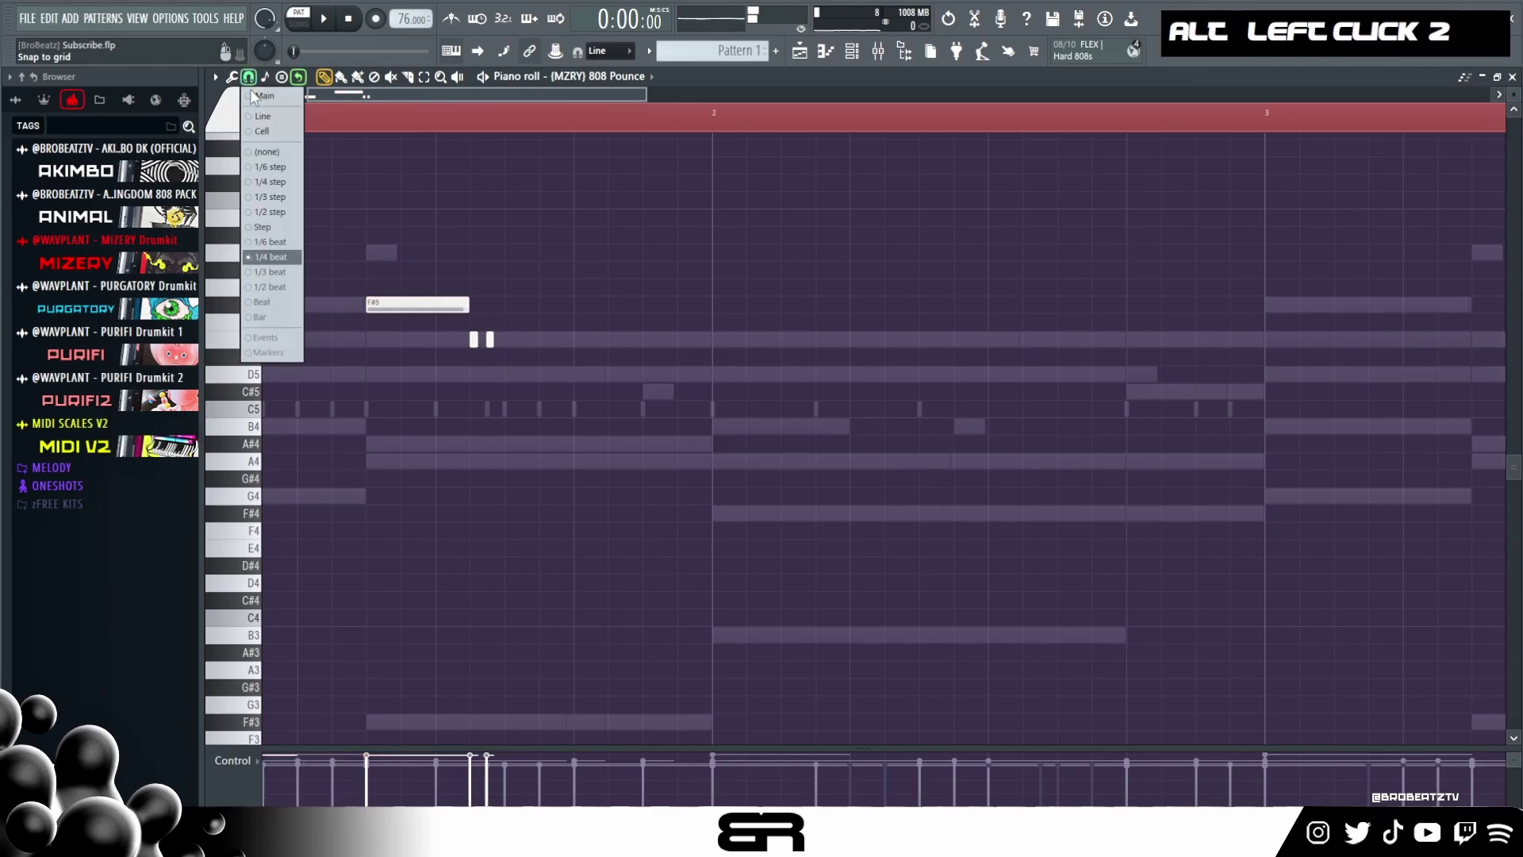
pyautogui.click(270, 212)
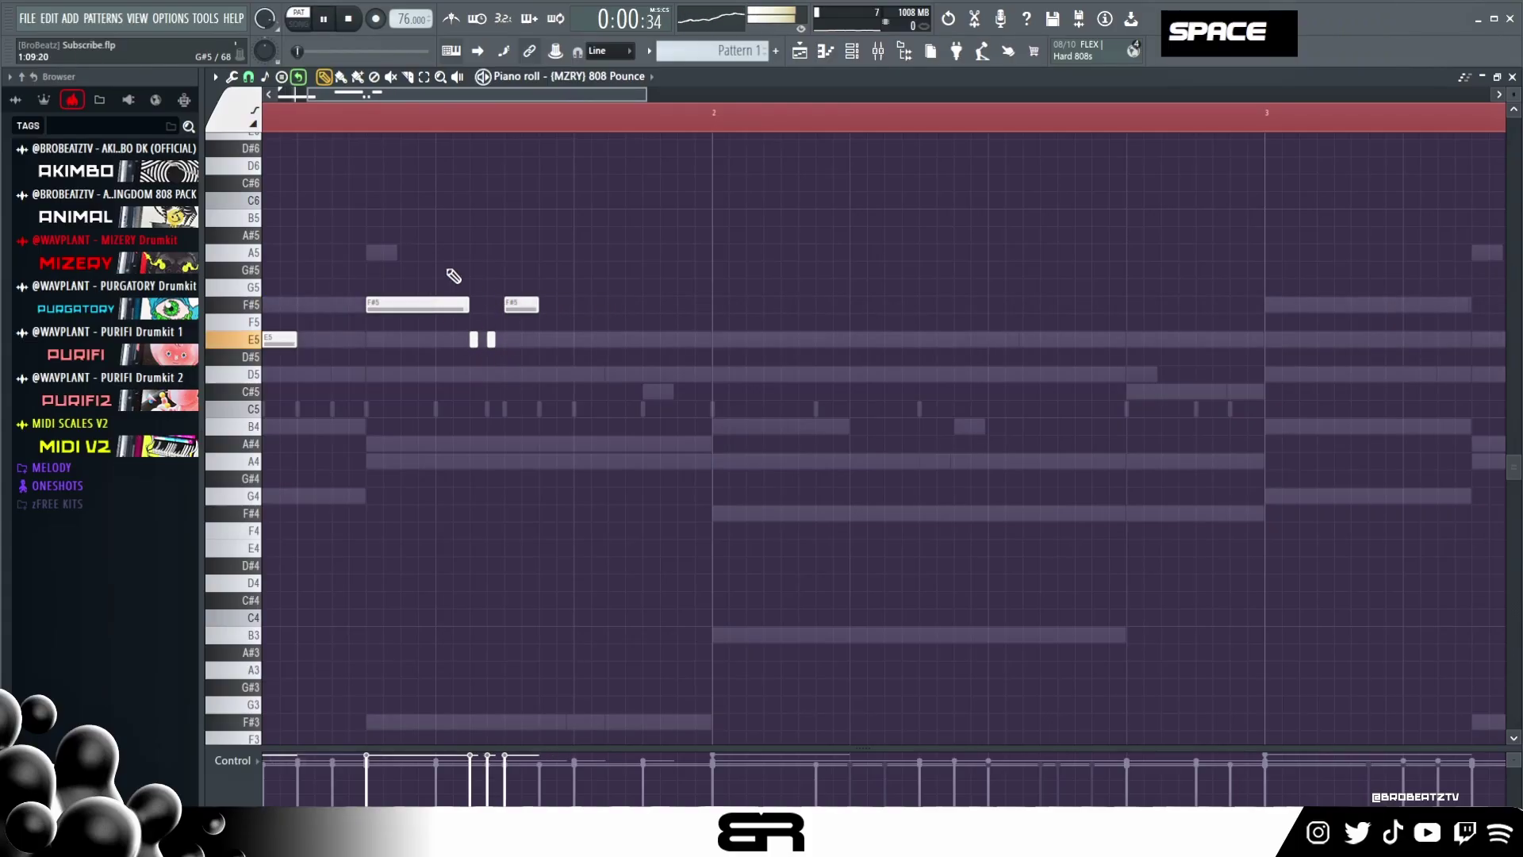
# - Set the snap to 1/4 beat, add a one-step F#5 on step 13 of bar 1 and replay the pattern
pyautogui.click(251, 78)
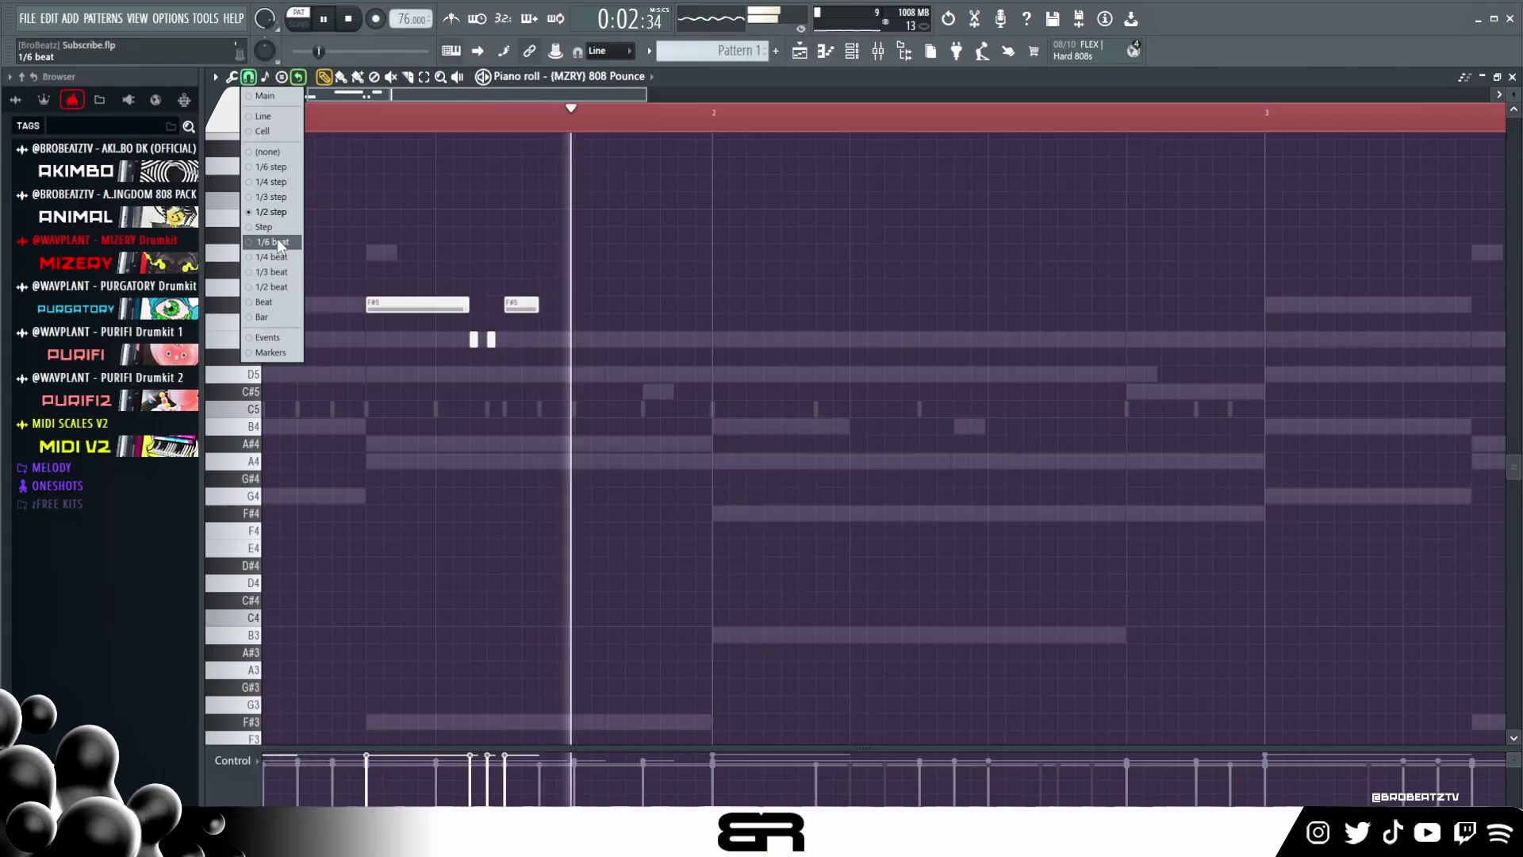
pyautogui.click(278, 259)
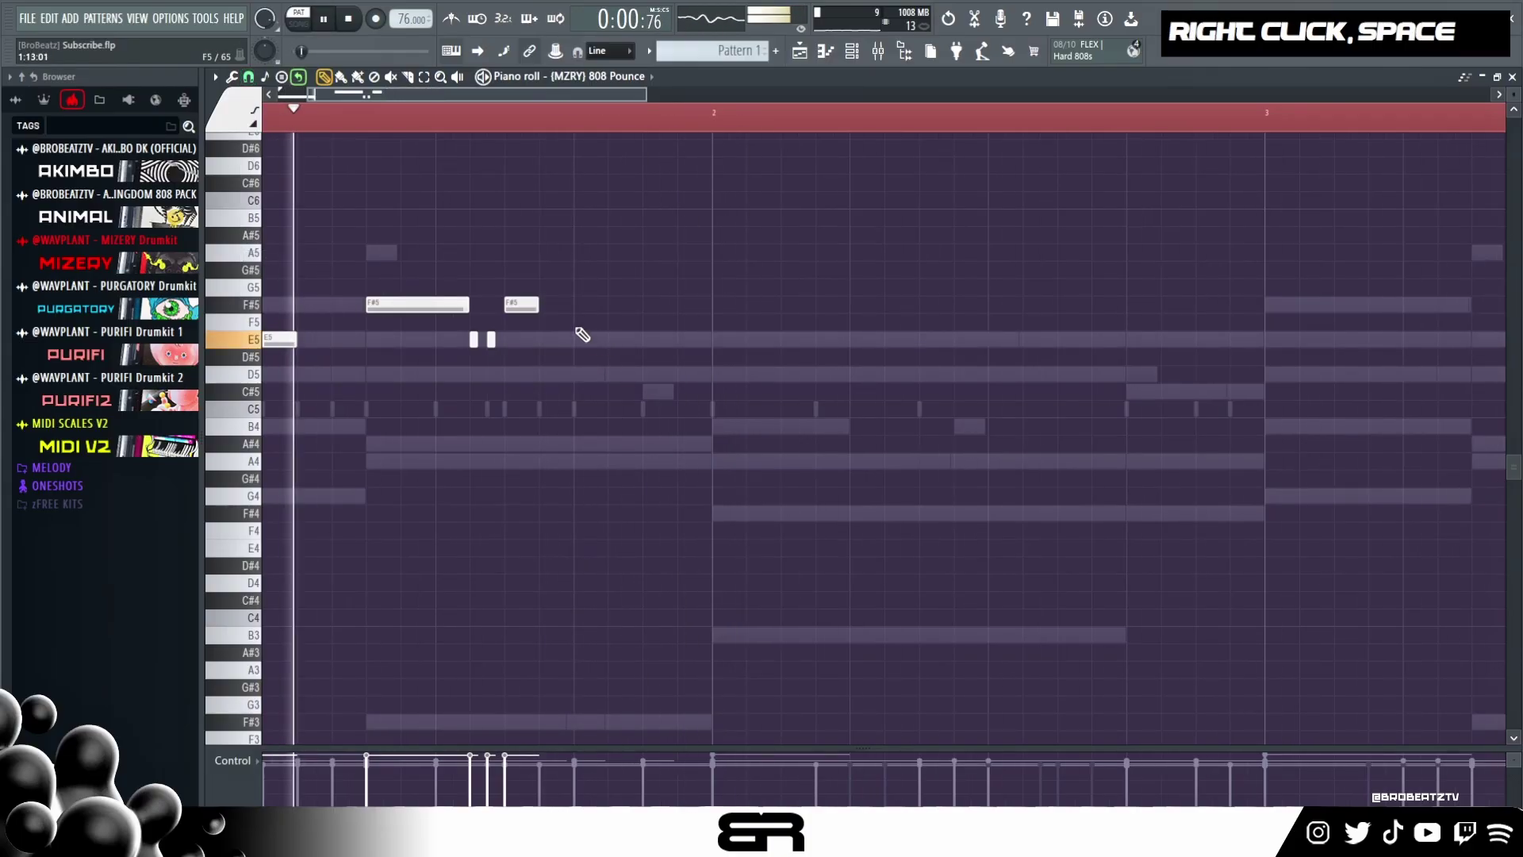
pyautogui.click(586, 306)
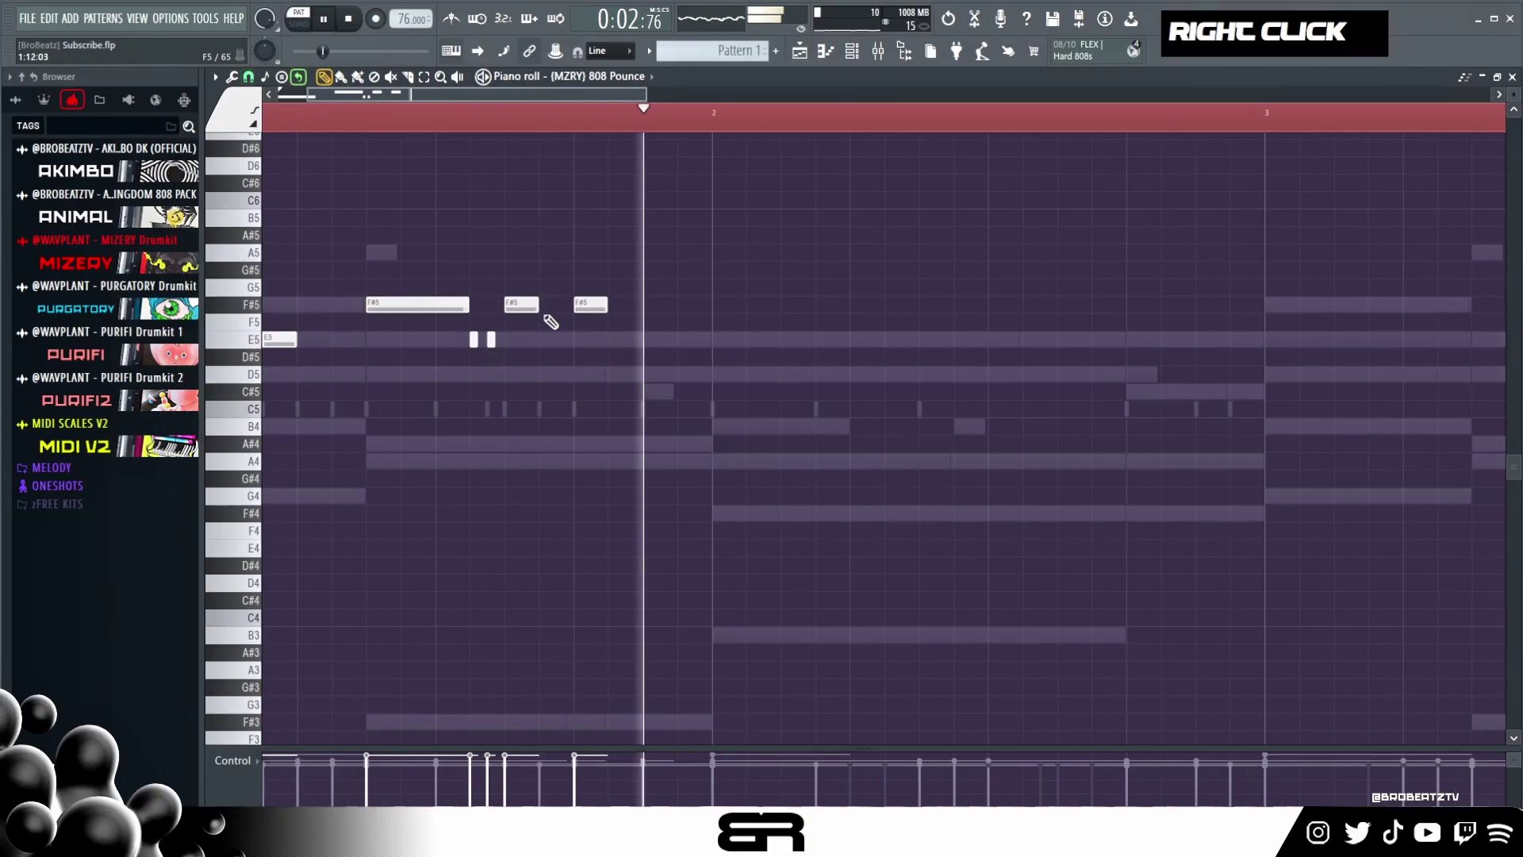
pyautogui.keyDown('ctrl'); pyautogui.rightClick(534, 231); pyautogui.keyUp('ctrl')
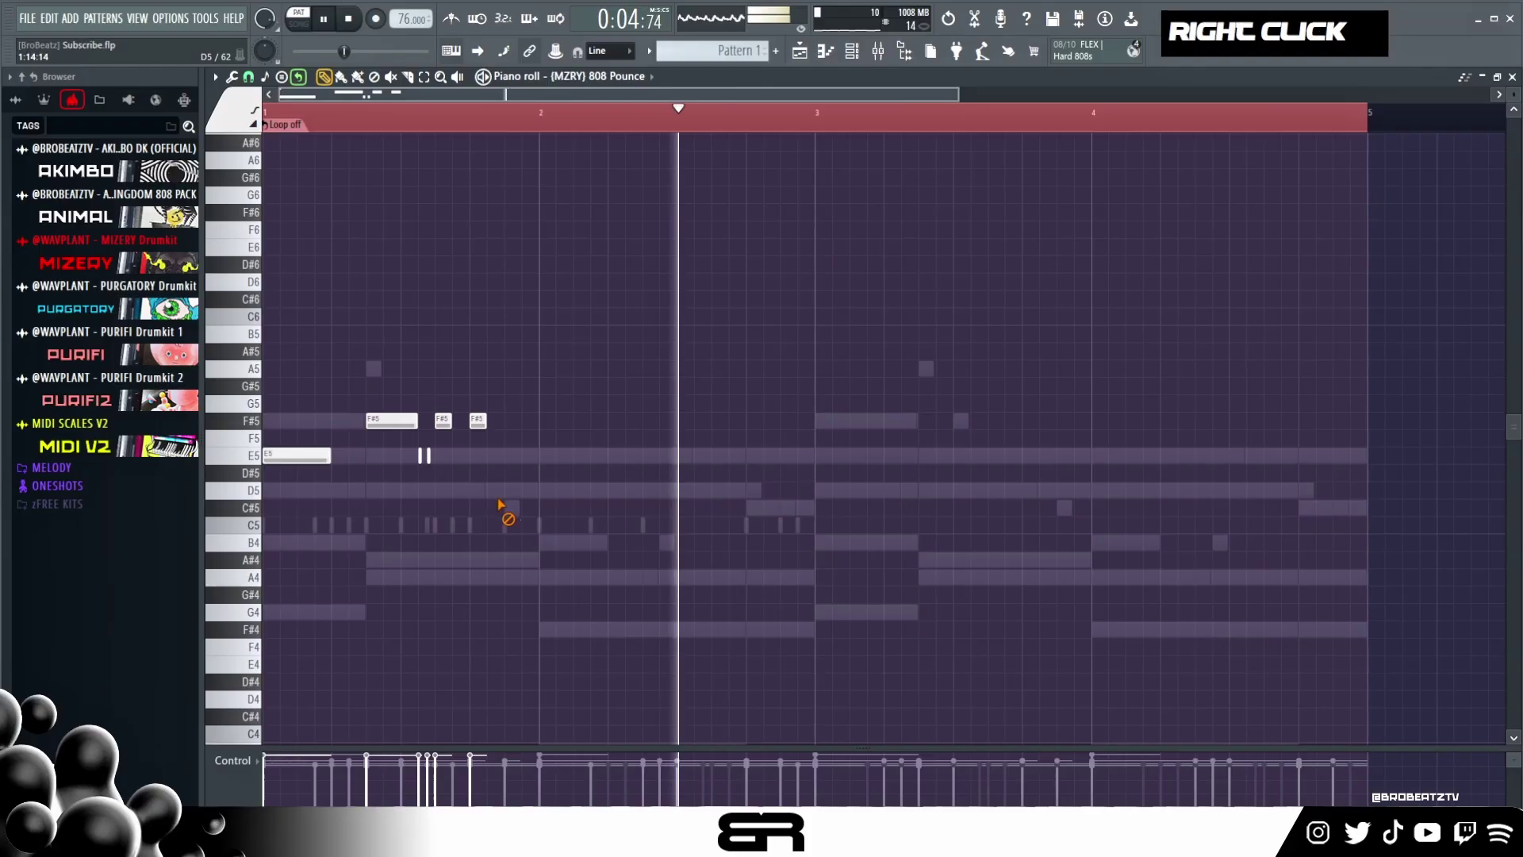
pyautogui.press('space')
pyautogui.press('space')
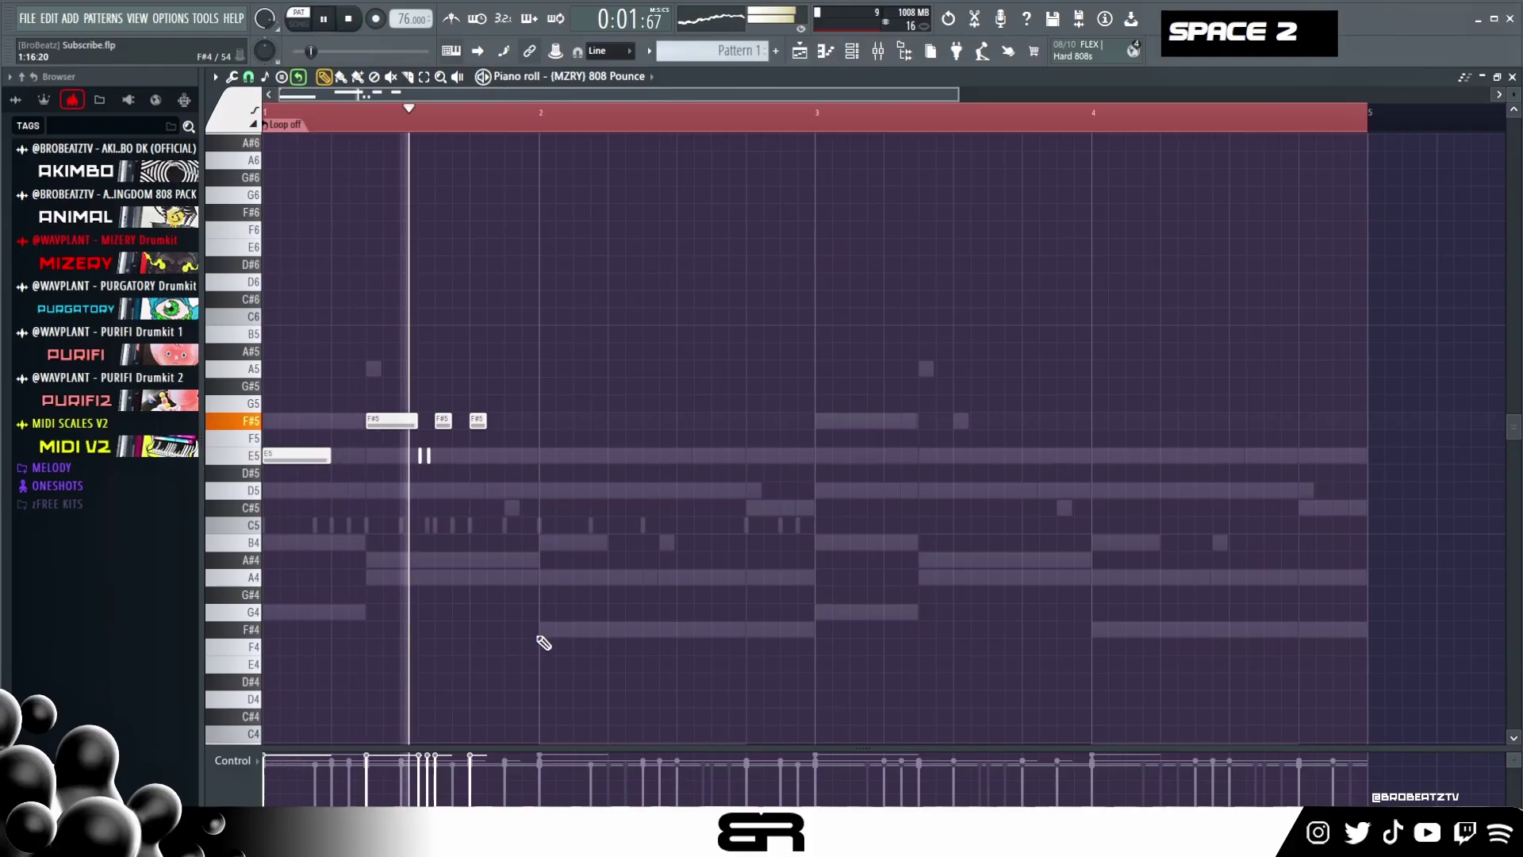
# - Add a three-step B4 at the start of bar 2, a two-step B4 on step 11 and a two-step D5 on step 13
pyautogui.click(546, 543)
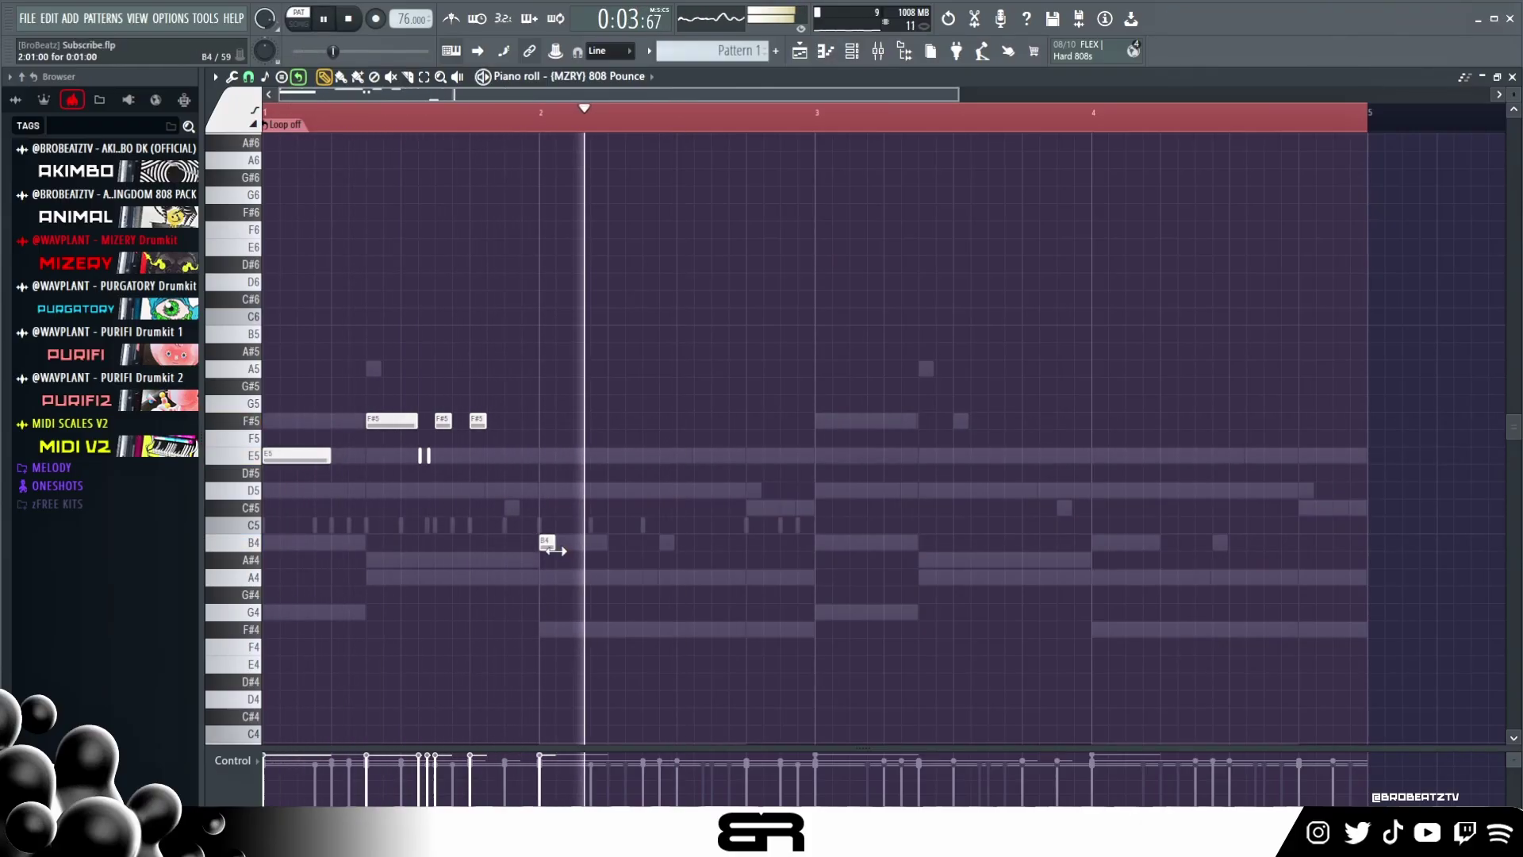
pyautogui.moveTo(553, 550); pyautogui.dragTo(705, 544)
pyautogui.press('space')
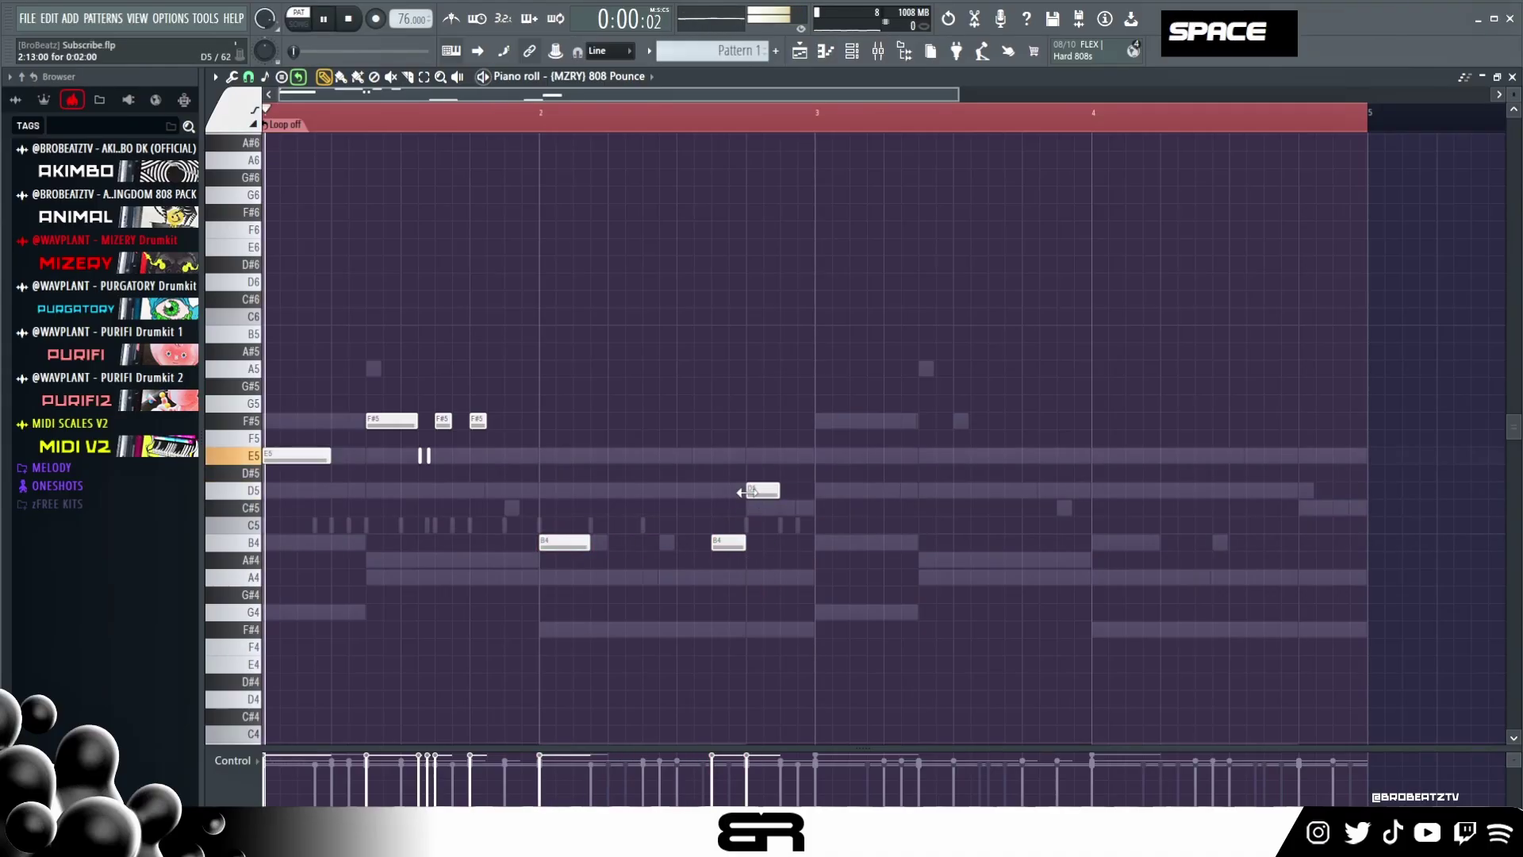
# - Duplicate the two-bar 808 Pounce line into bars 3 and 4 and play it
pyautogui.hotkey('ctrl', 'a')
pyautogui.moveTo(299, 457); pyautogui.dragTo(841, 459)
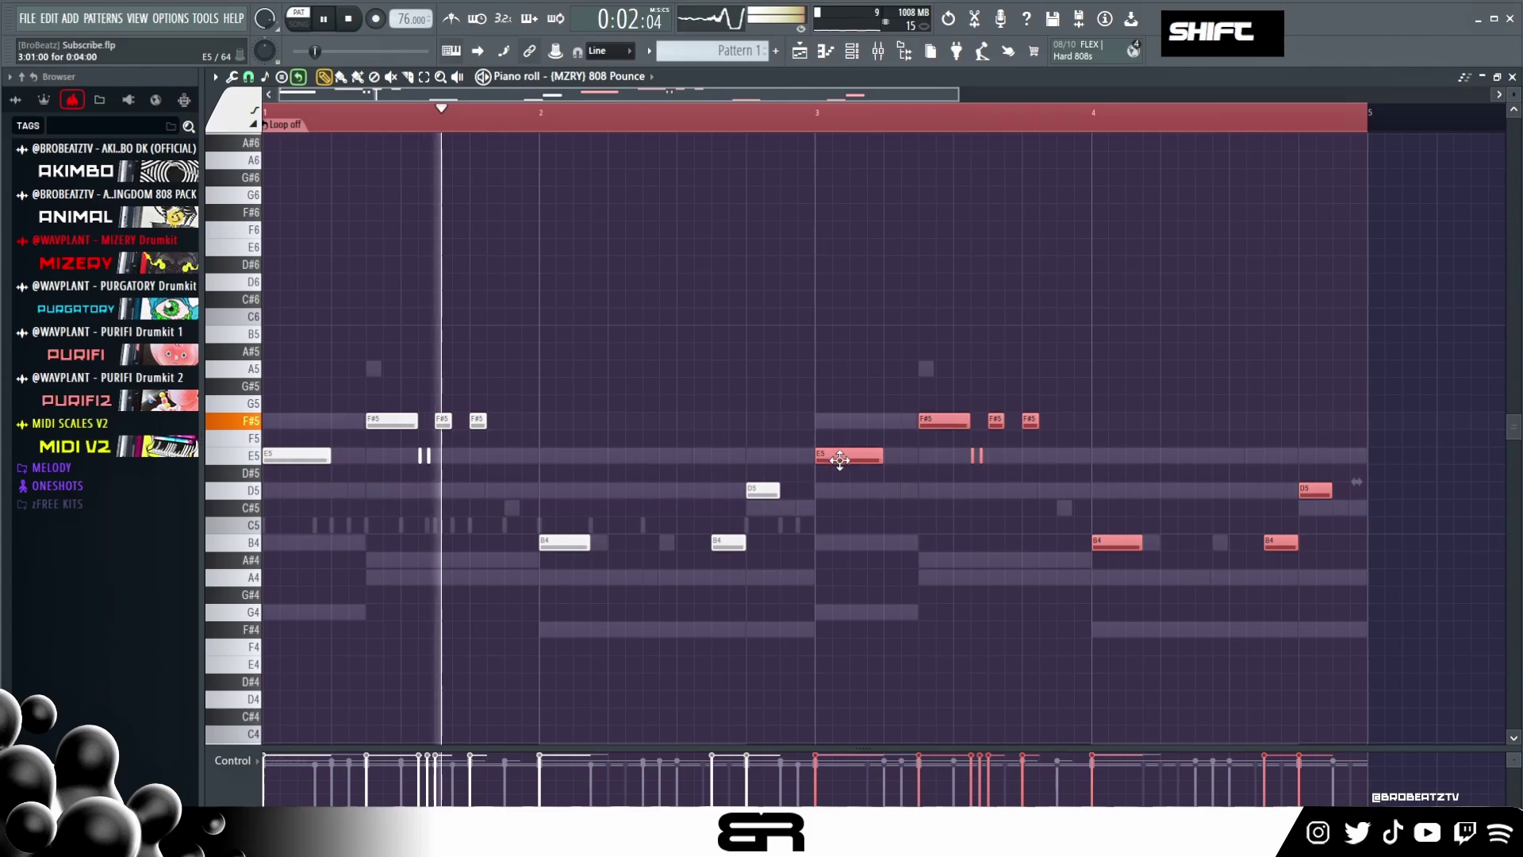
pyautogui.press('space')
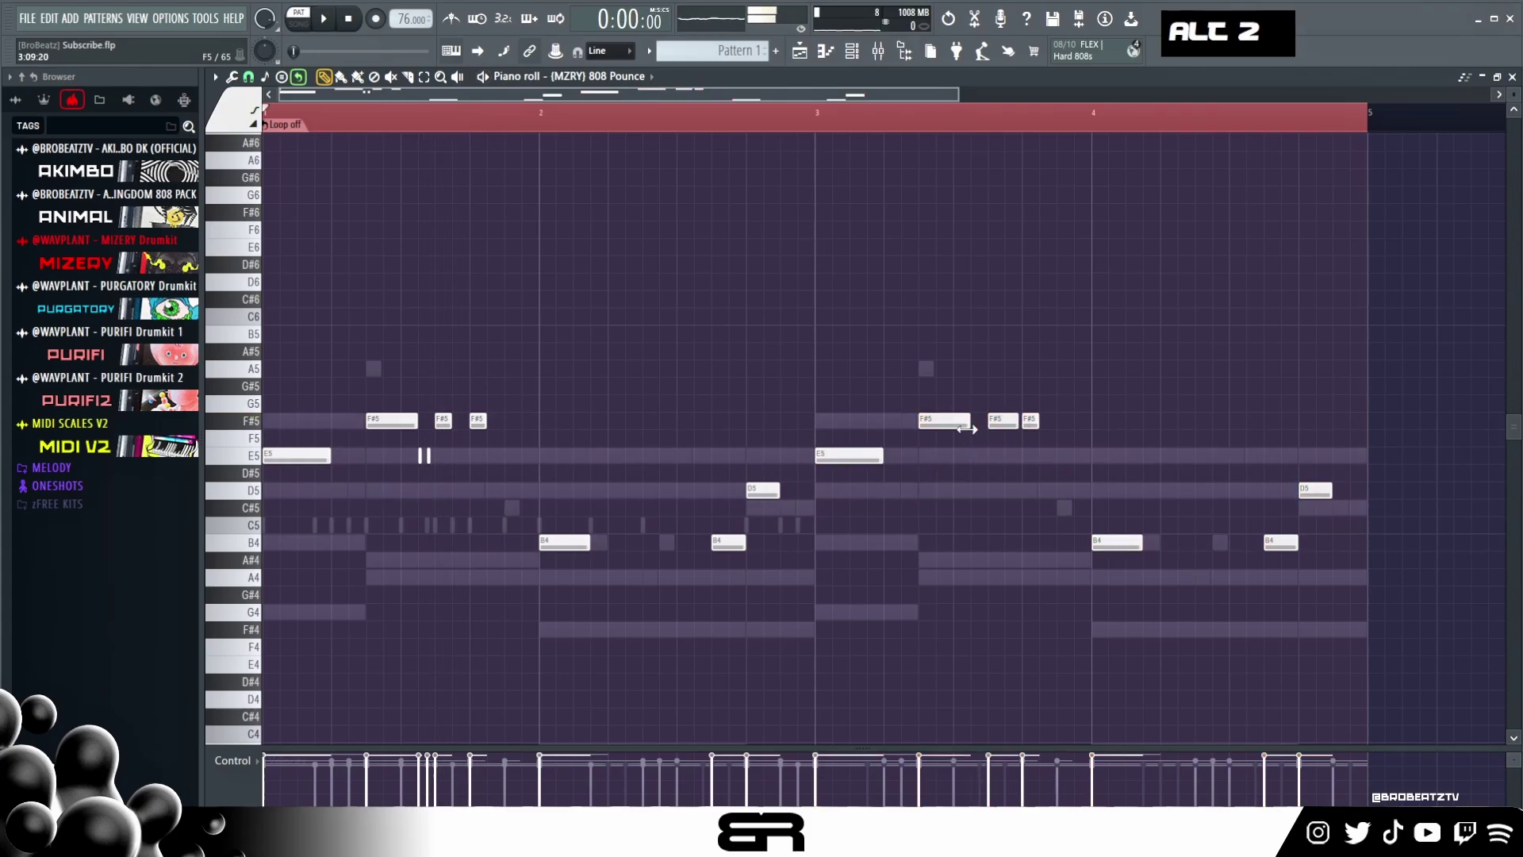
# - Vary the repeat: extend bar 3's F#5 notes over the removed short E5 hits and add B4 notes on steps 4 and 7 of bar 4
pyautogui.moveTo(1137, 538); pyautogui.dragTo(1164, 541)
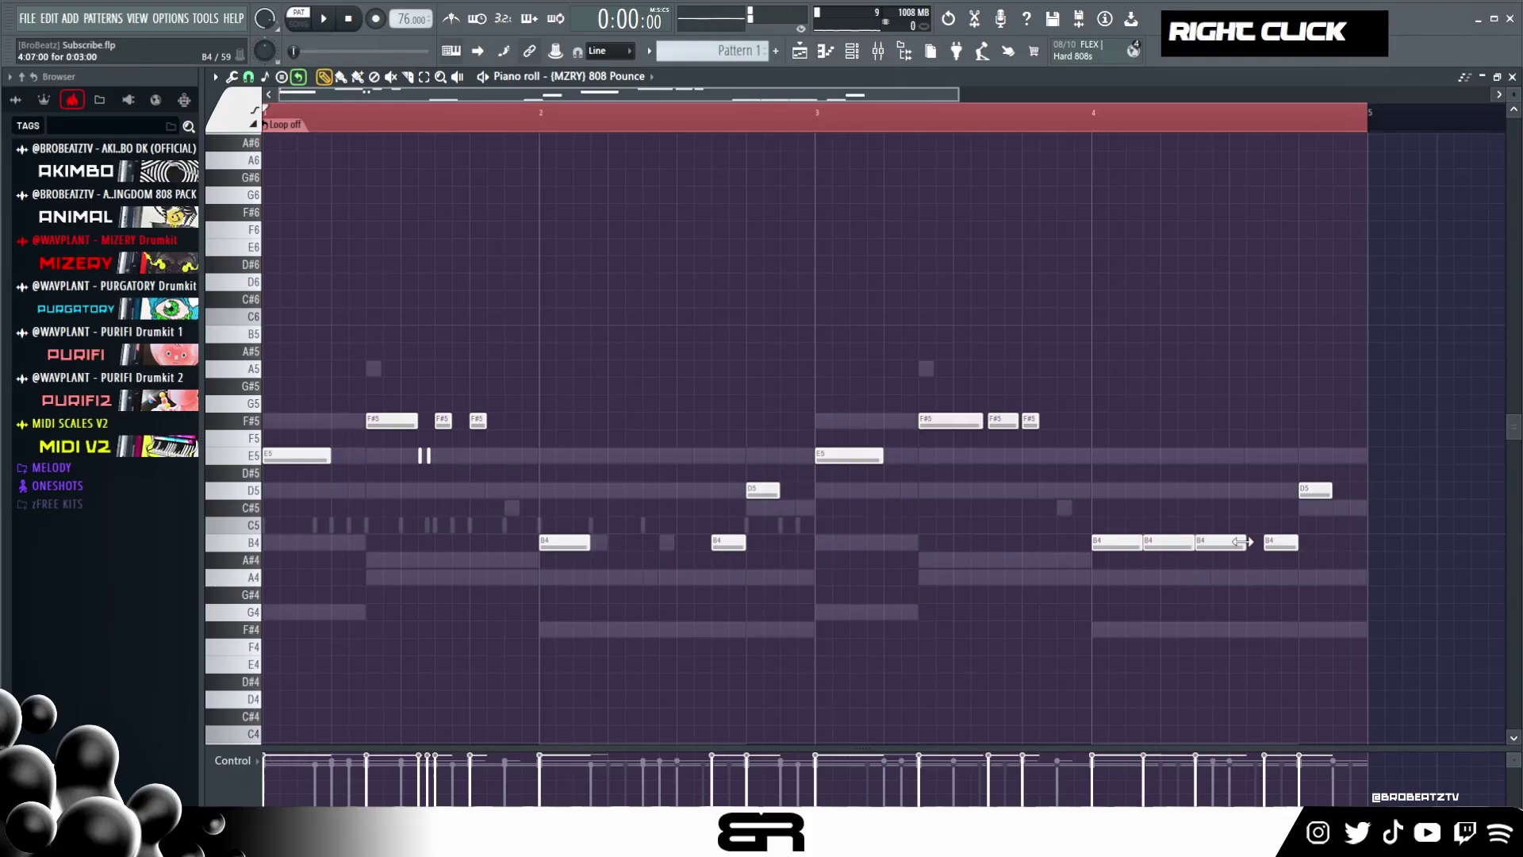
pyautogui.hotkey('ctrl', 'a')
pyautogui.moveTo(1108, 483); pyautogui.dragTo(1173, 544)
pyautogui.press('space')
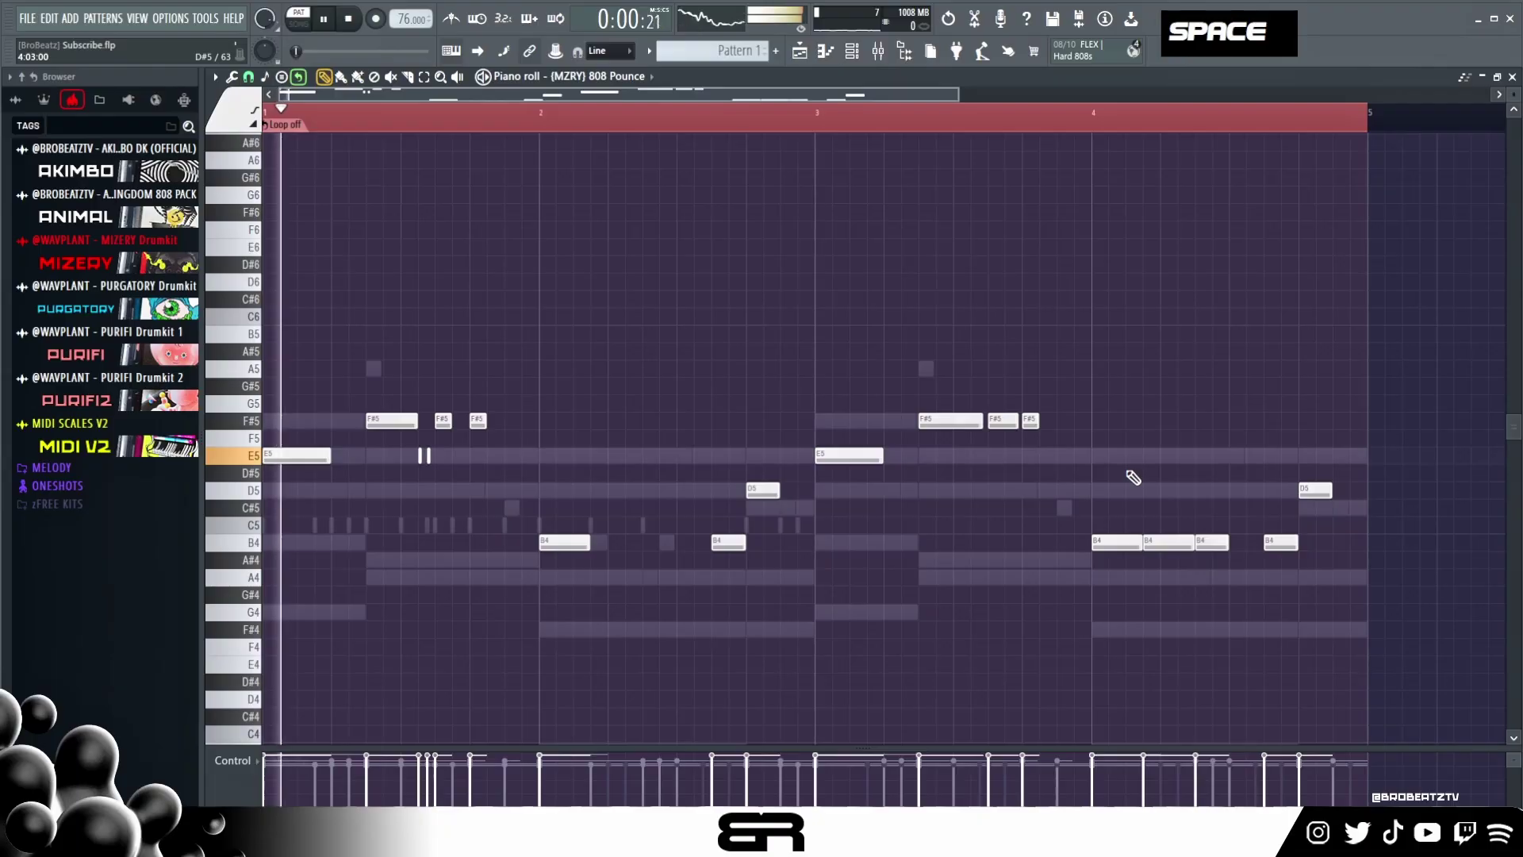
# - Open (PURG) 808_TROIT in the piano roll and adjust the velocity of all its notes while playing the pattern
pyautogui.press('F6')
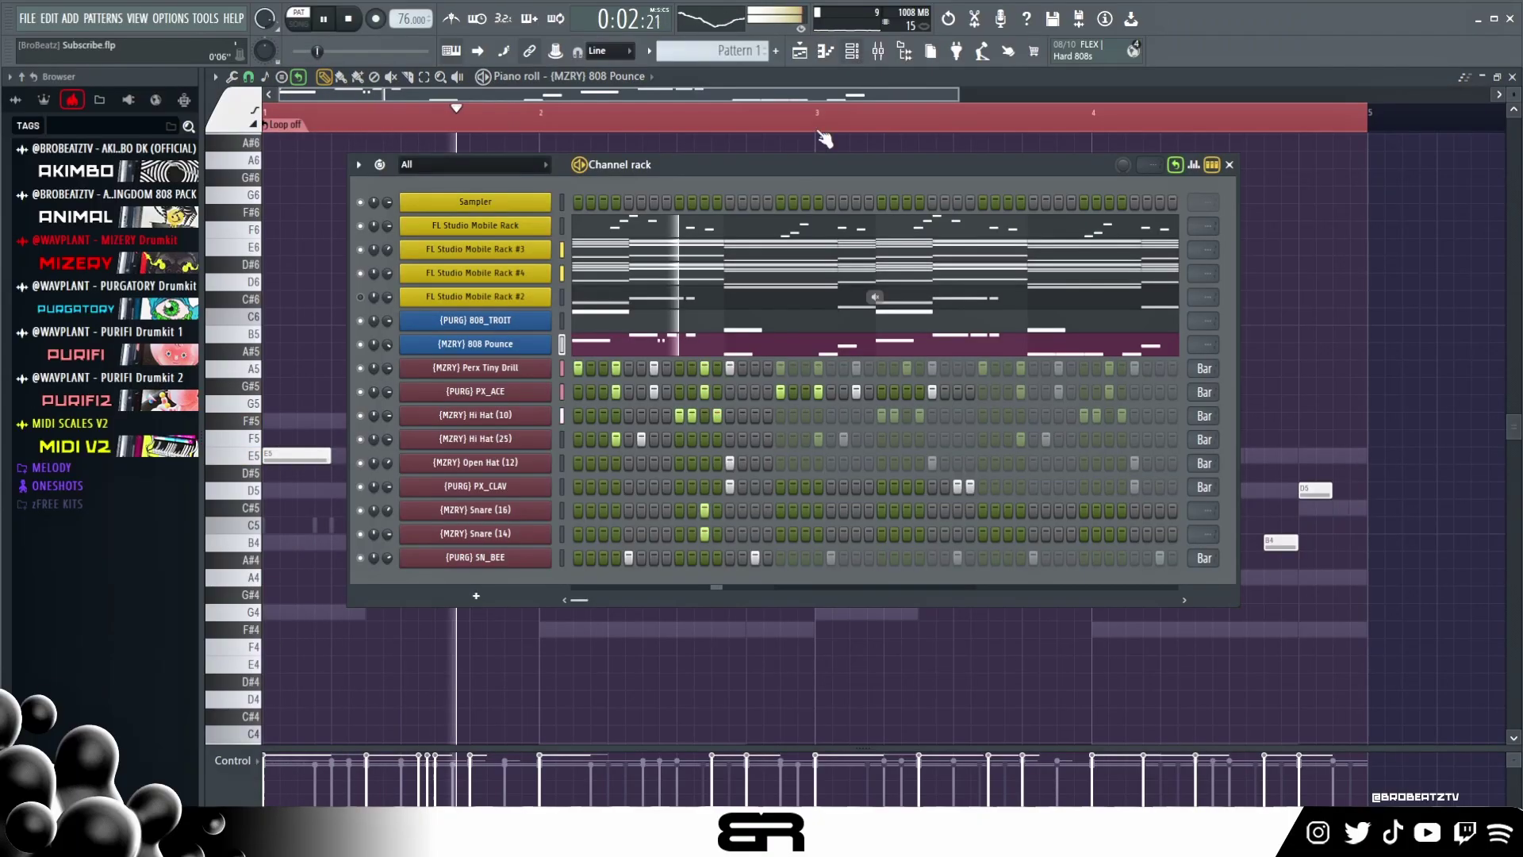
pyautogui.click(606, 323)
pyautogui.scroll(-5, 641, 345)
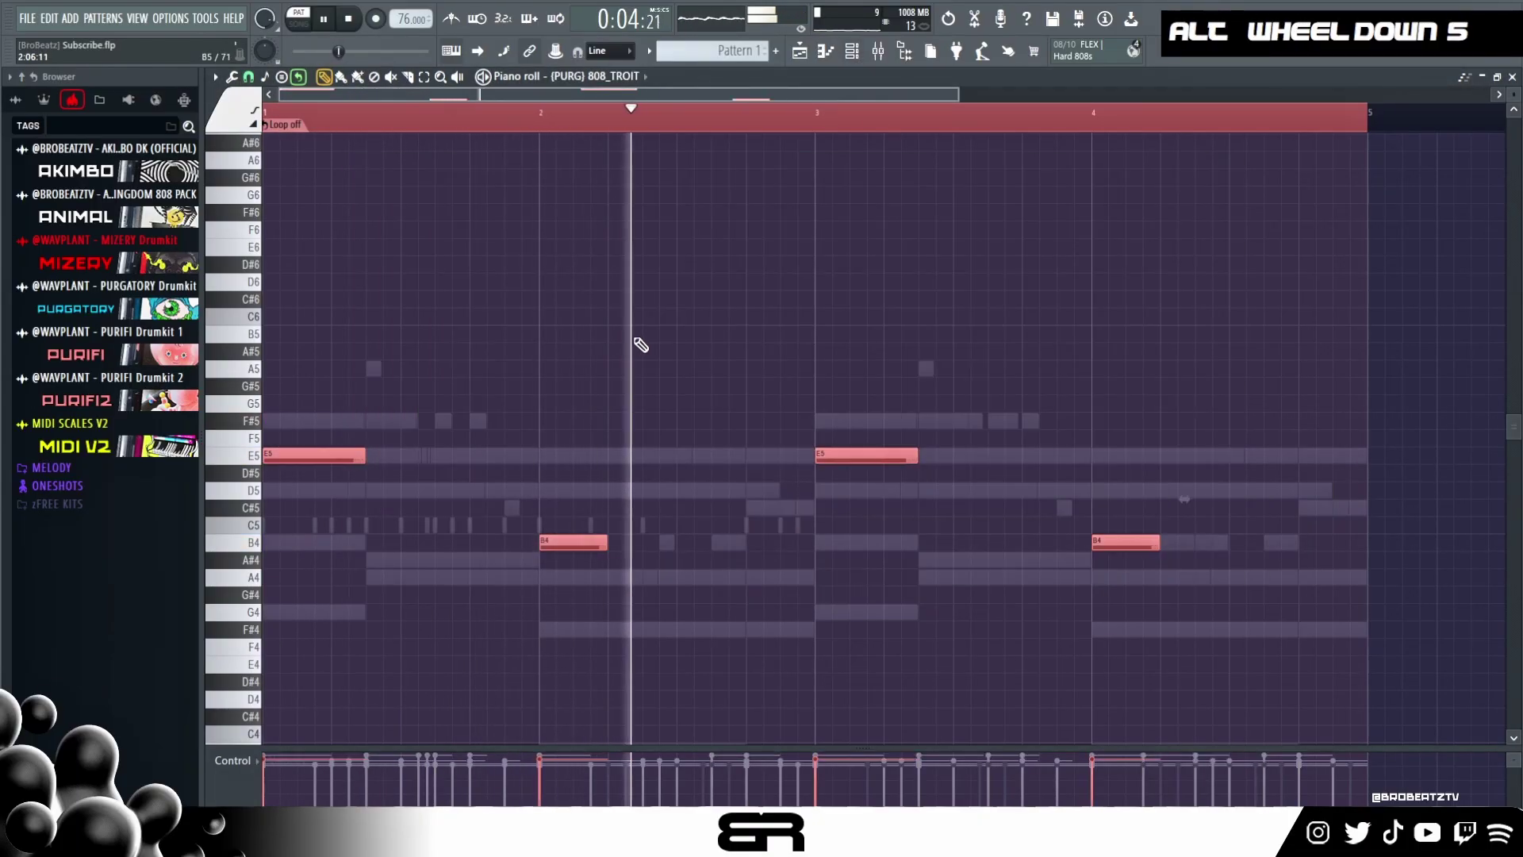
pyautogui.press('space')
pyautogui.scroll(3, 641, 345)
pyautogui.press('space')
pyautogui.rightClick(510, 466)
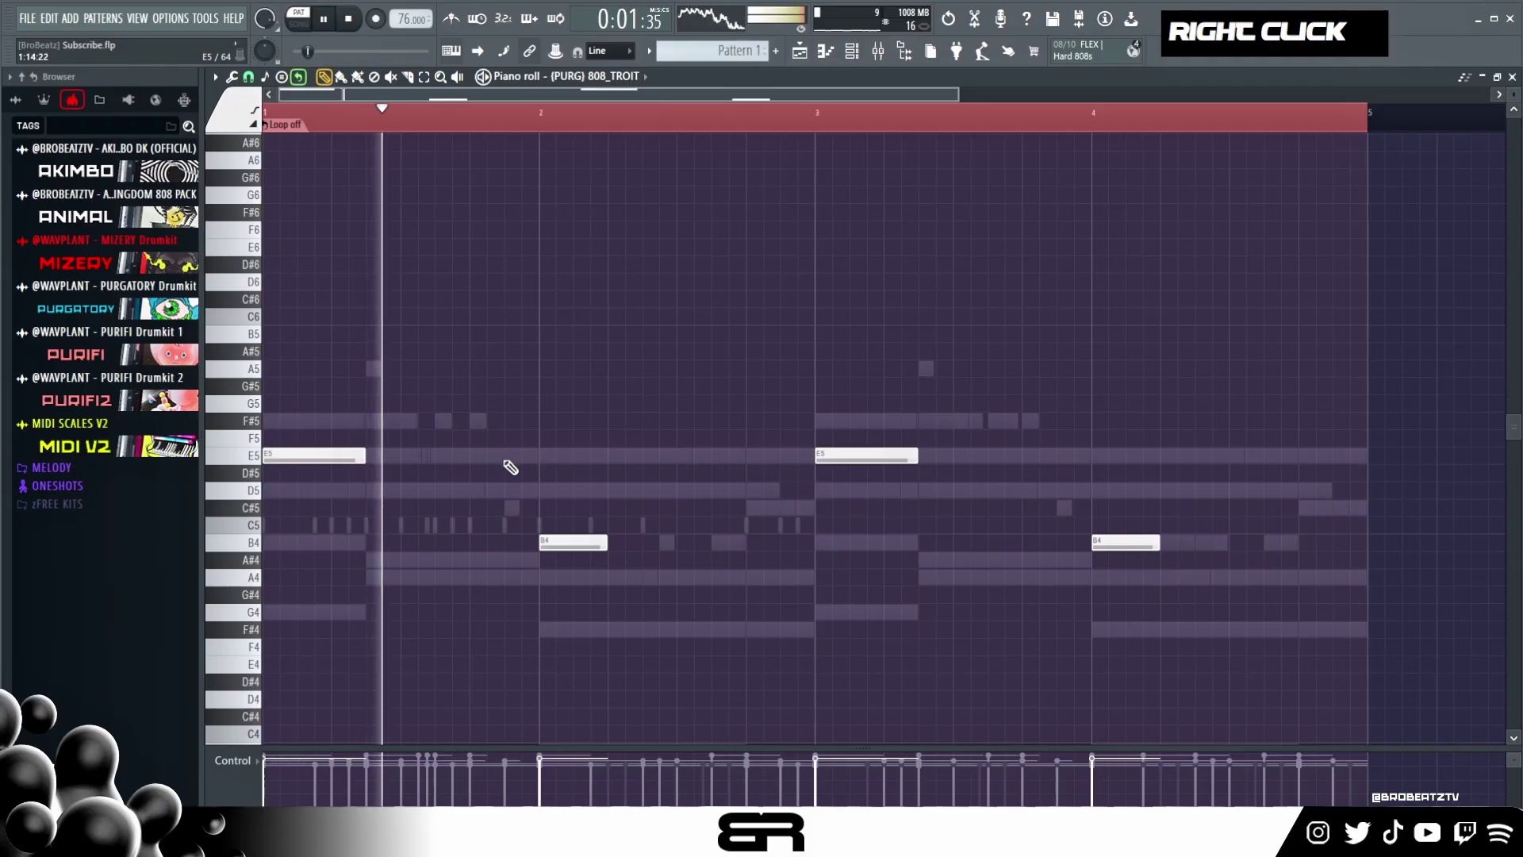
# - Try the bar 1 E5 note of 808_TROIT at four and three steps long while replaying the pattern
pyautogui.press('space')
pyautogui.moveTo(364, 453); pyautogui.dragTo(323, 460)
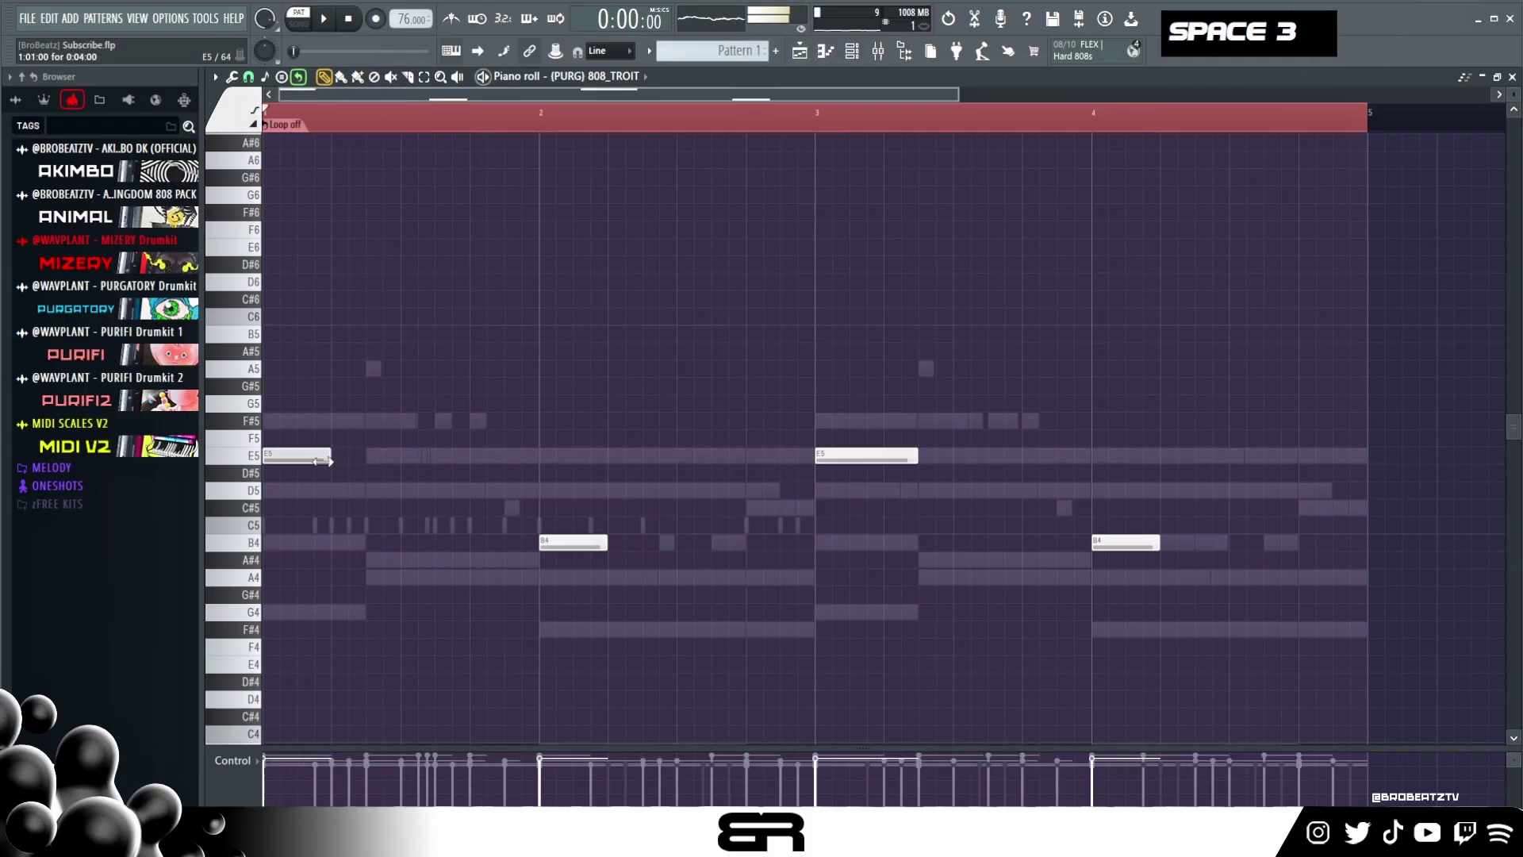
pyautogui.press('space')
pyautogui.press('space')
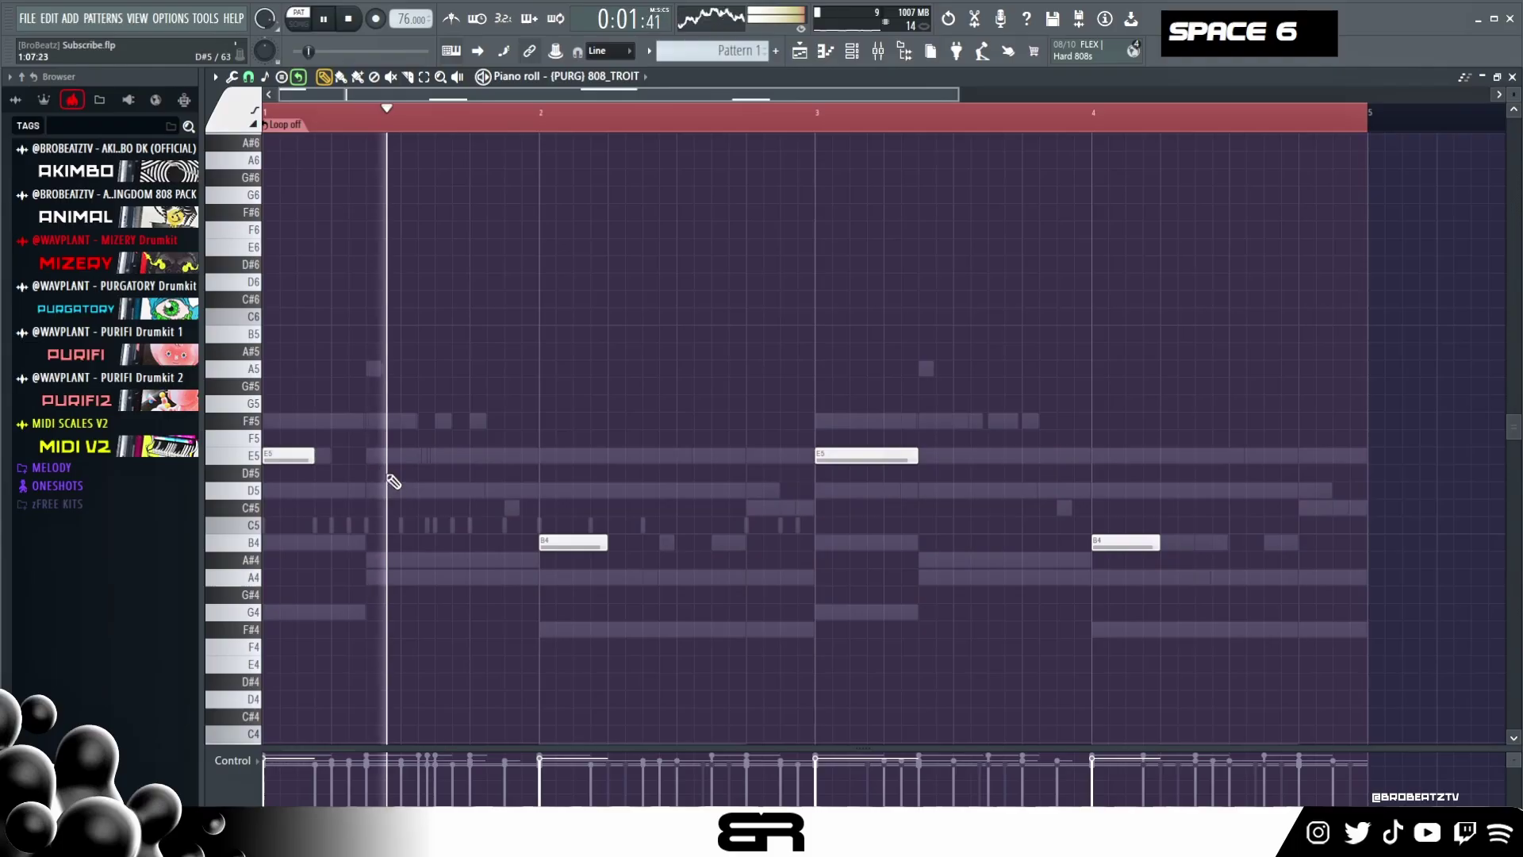
pyautogui.press('space')
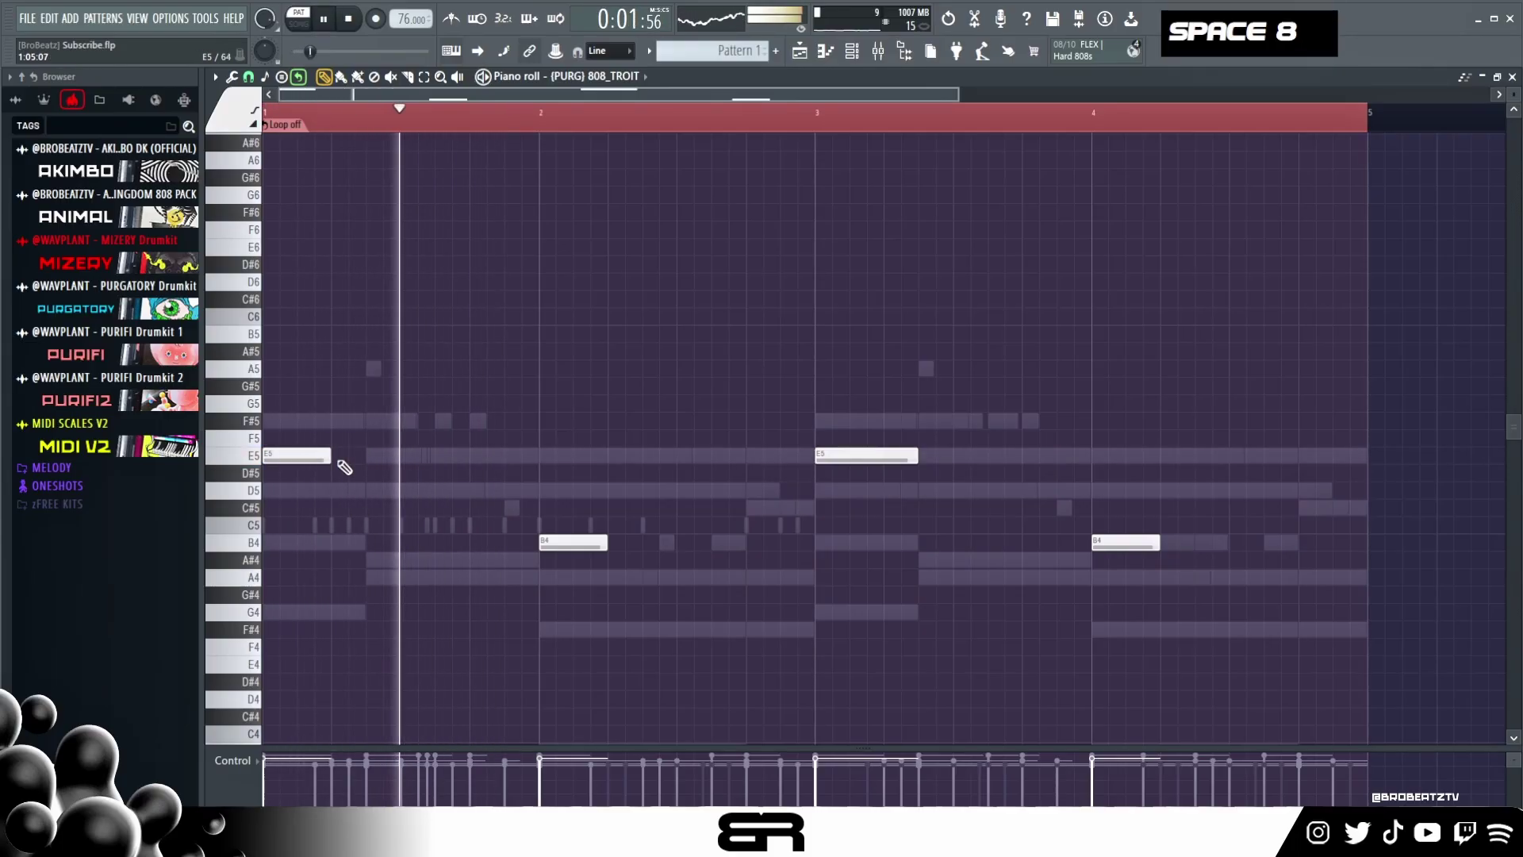
pyautogui.press('space')
pyautogui.click(351, 456)
pyautogui.rightClick(369, 460)
pyautogui.press('space')
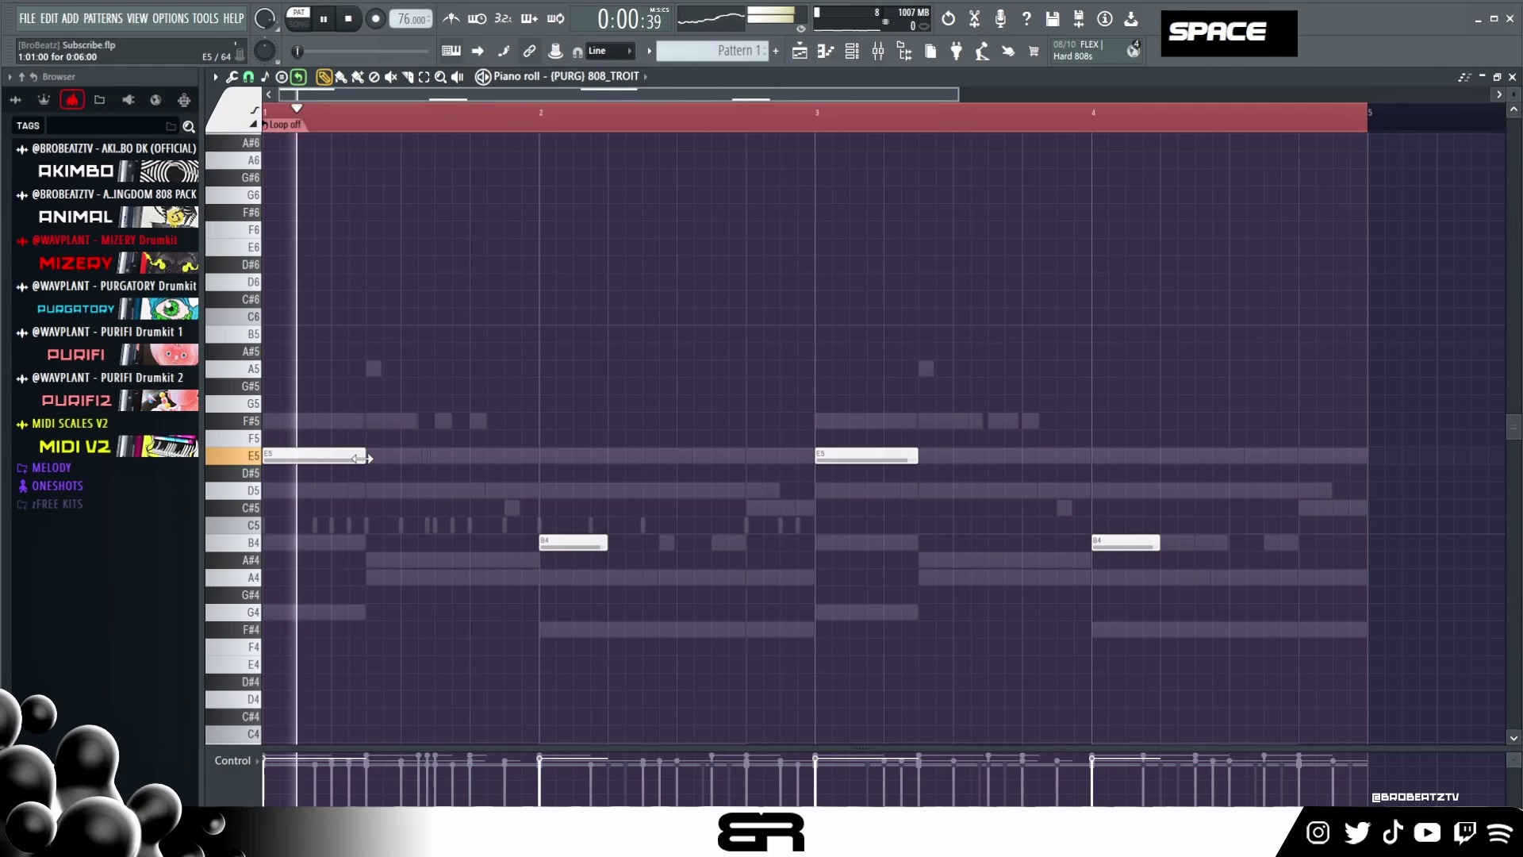
# - Trim the E5 notes in bars 1 and 3 of 808_TROIT to slightly under six steps and mute the FL Studio Mobile Rack channel
pyautogui.moveTo(358, 458); pyautogui.dragTo(353, 458)
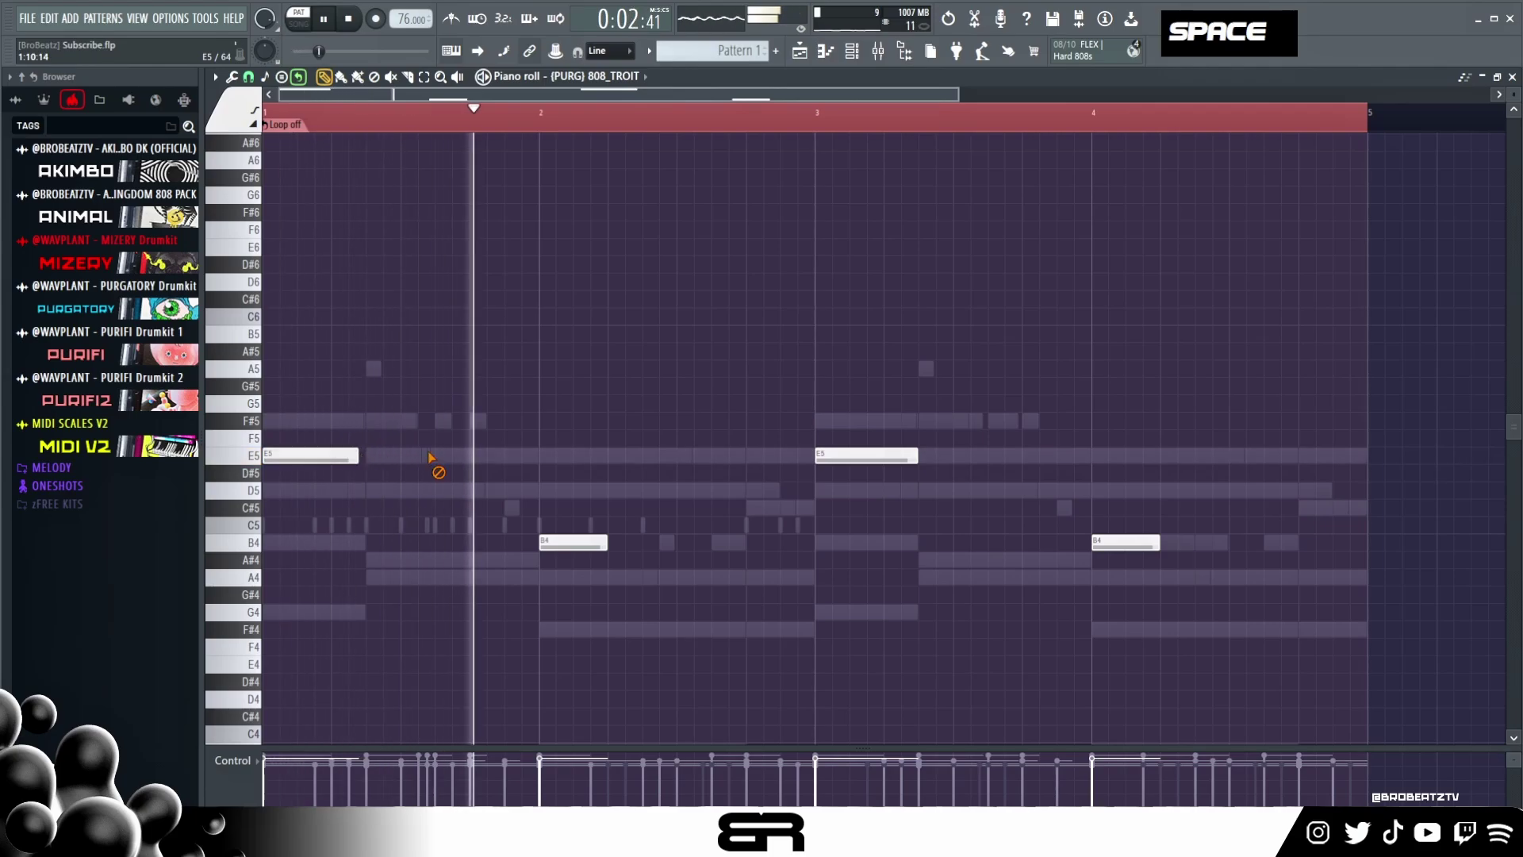
pyautogui.moveTo(918, 459); pyautogui.dragTo(904, 459)
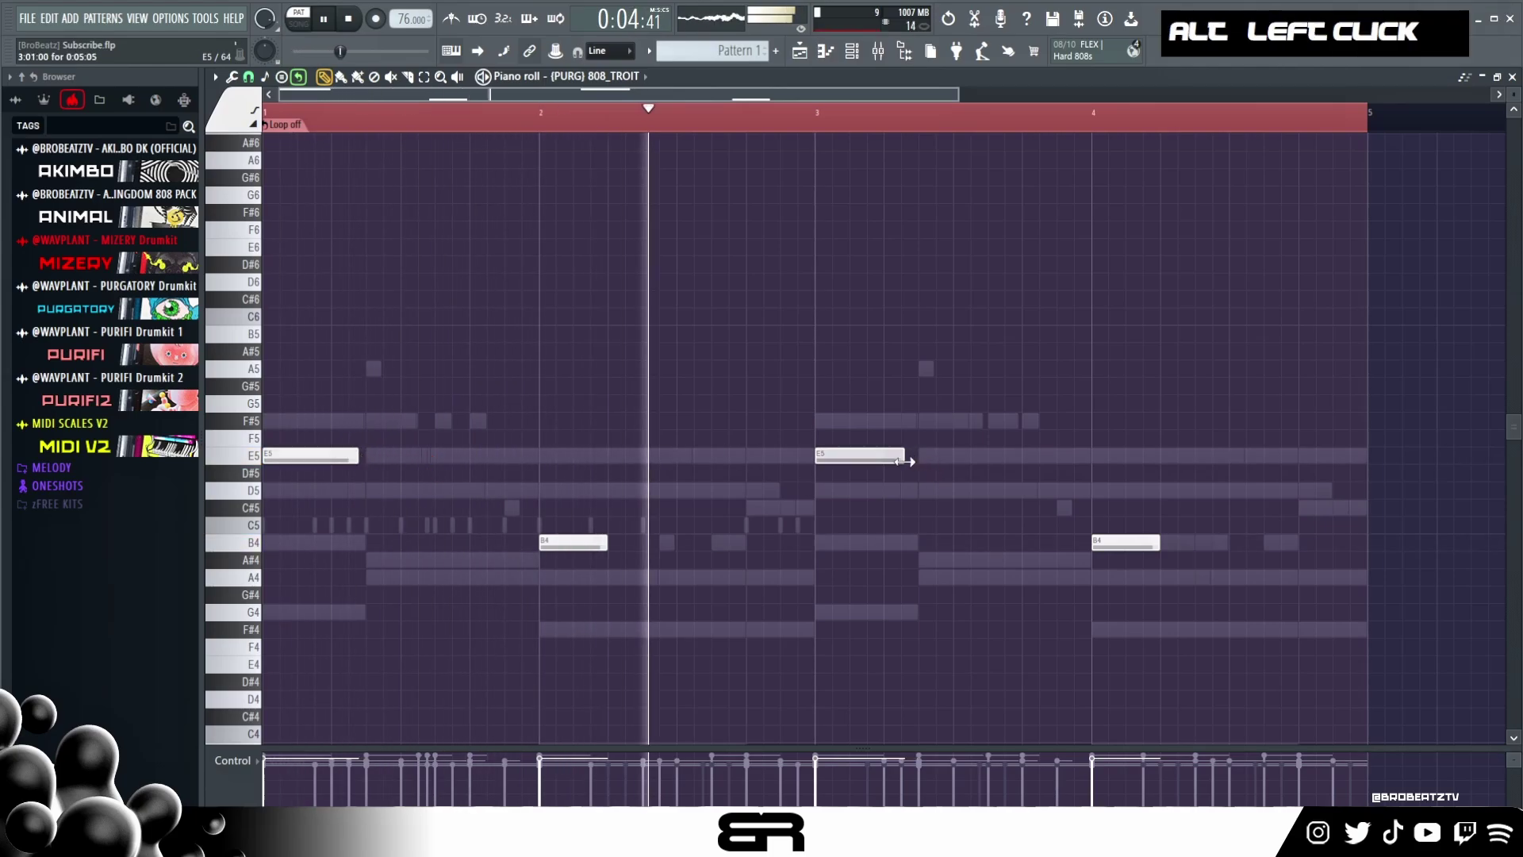
pyautogui.rightClick(878, 537)
pyautogui.click(849, 62)
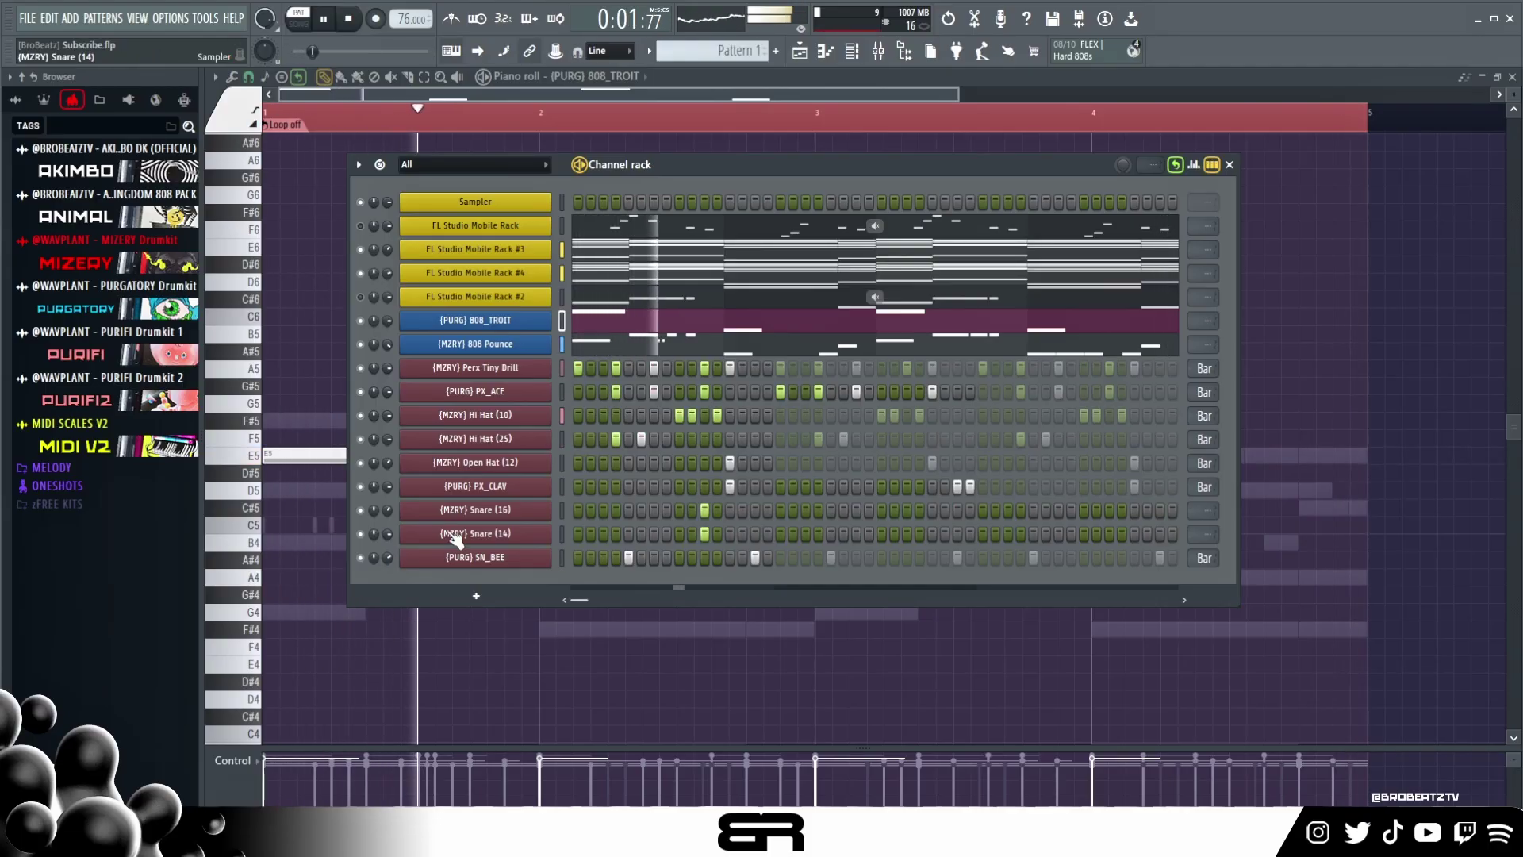
pyautogui.press('space')
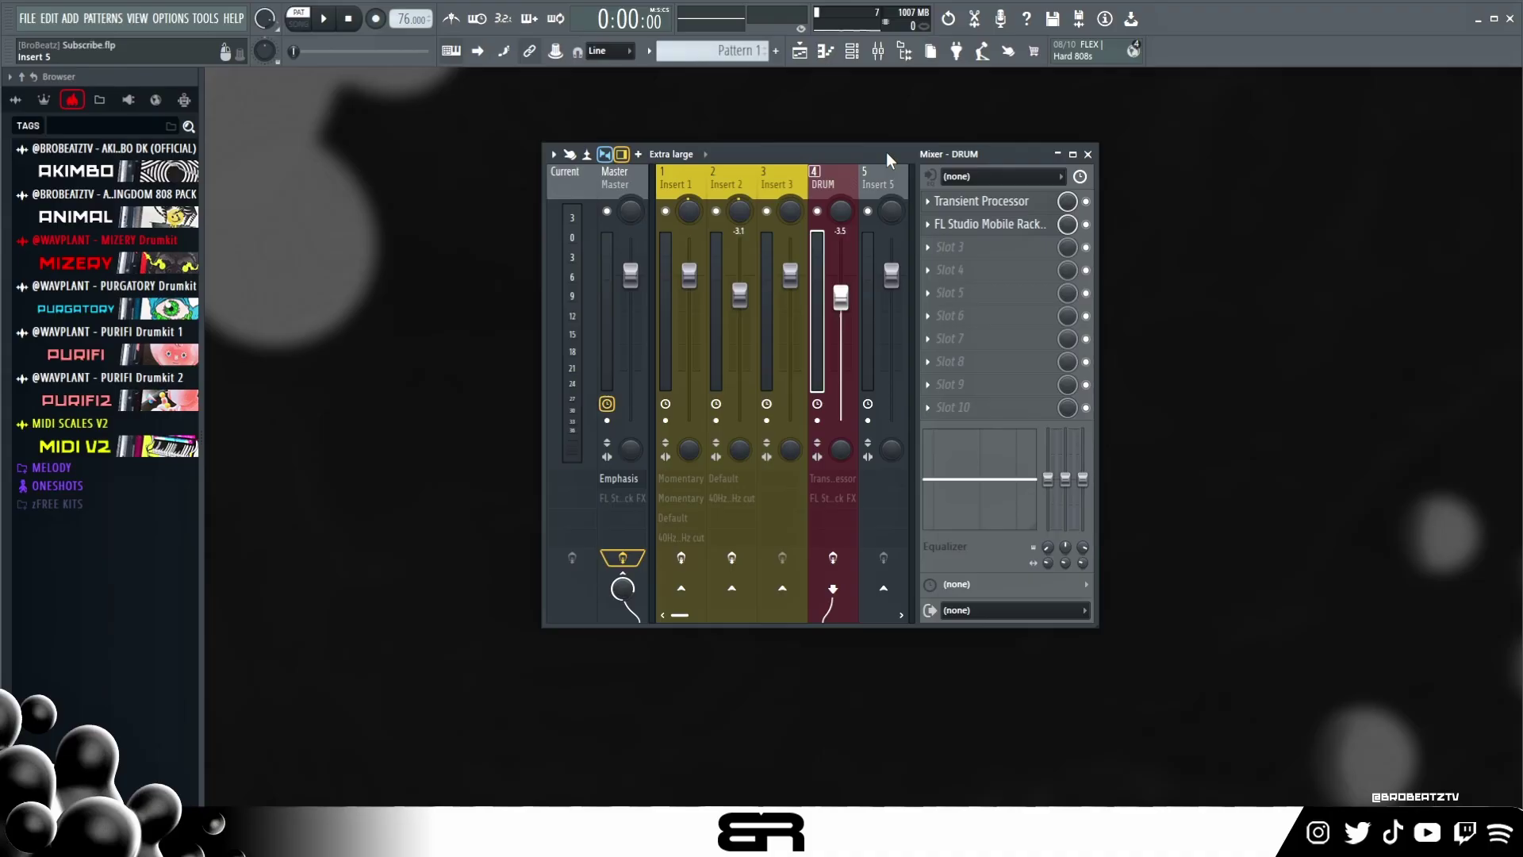
# - Solo the DRUM track in the mixer and play the drums on their own
pyautogui.rightClick(819, 210)
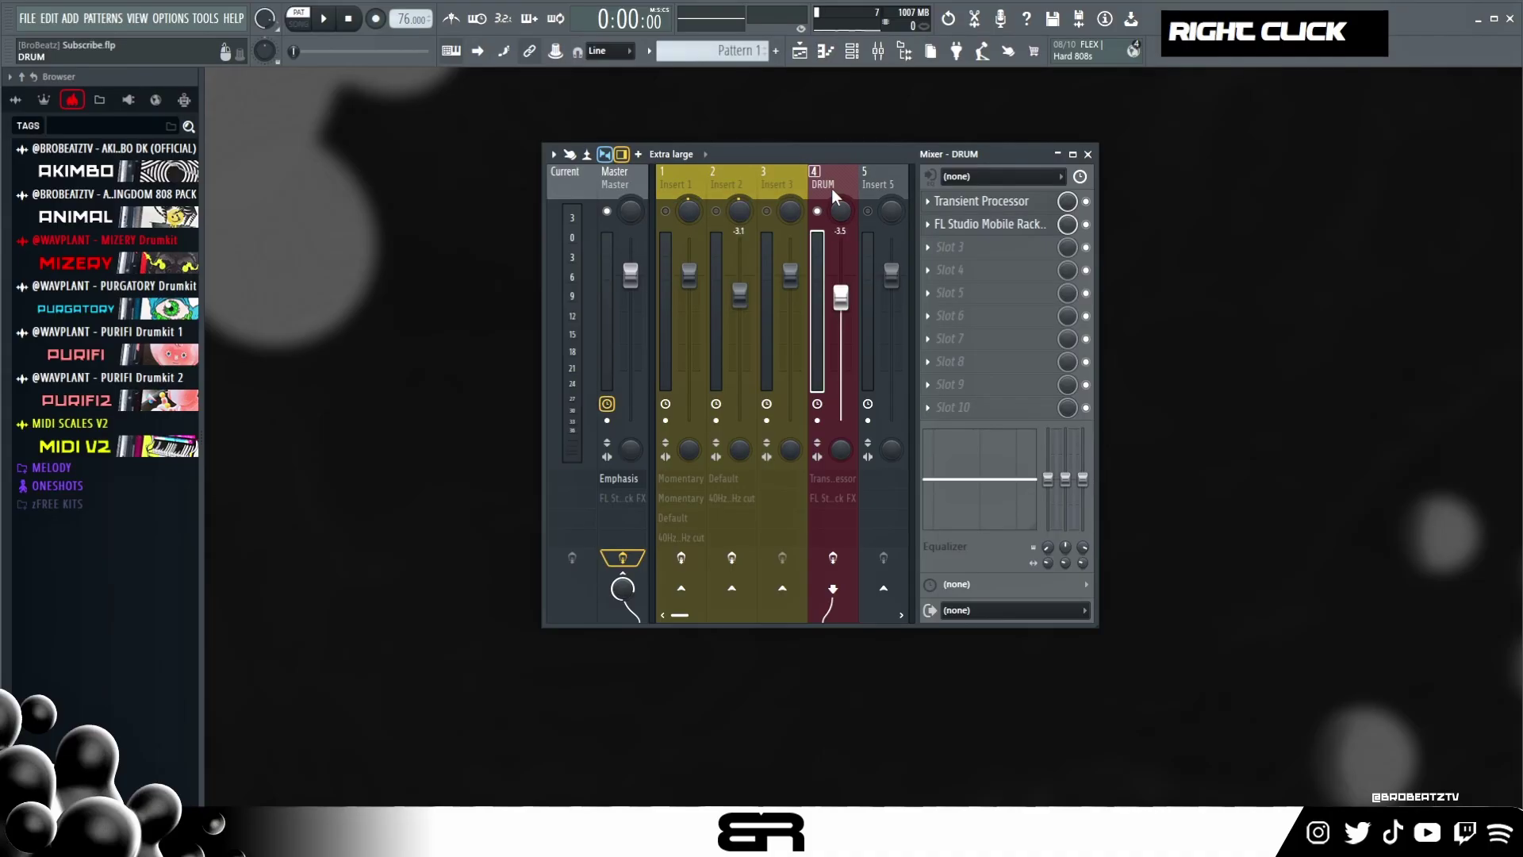
pyautogui.press('space')
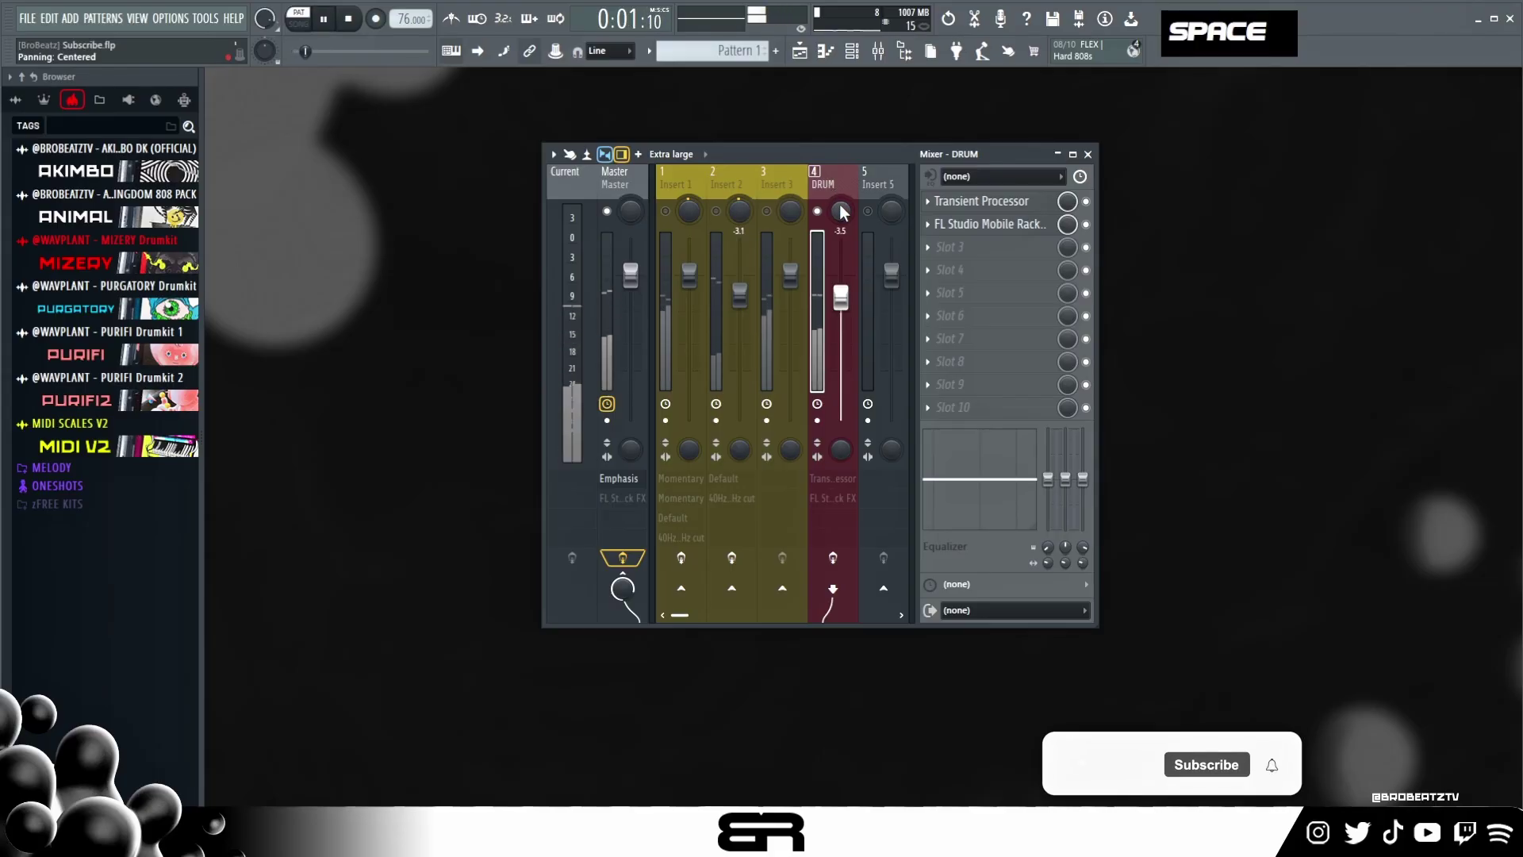
pyautogui.press('space')
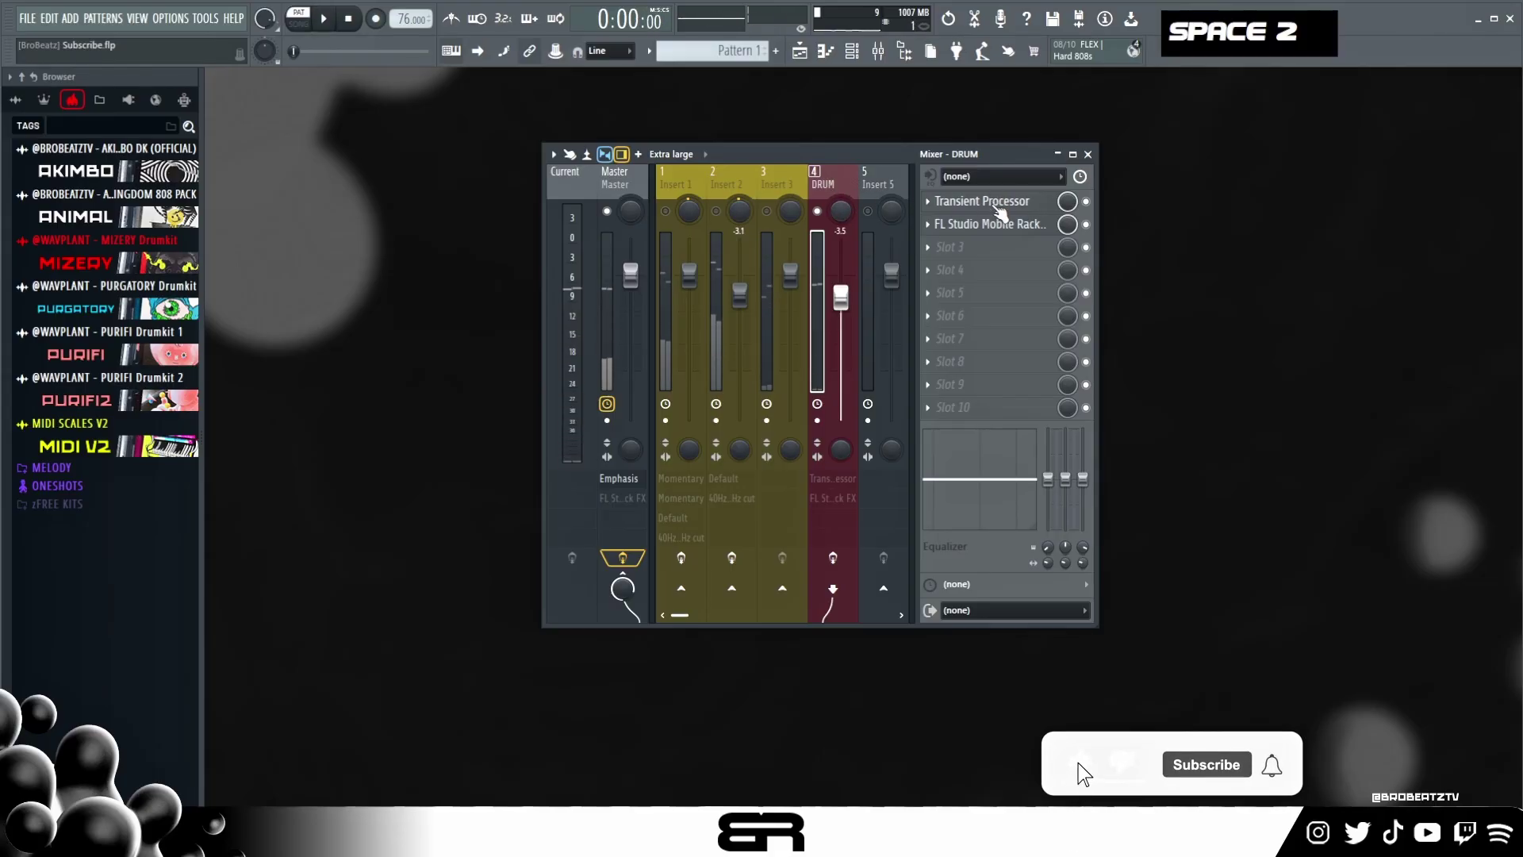
# - Open the Transient Processor on the DRUM track, examine its attack, drive and release settings, and close it
pyautogui.click(998, 209)
pyautogui.moveTo(520, 209); pyautogui.dragTo(902, 213)
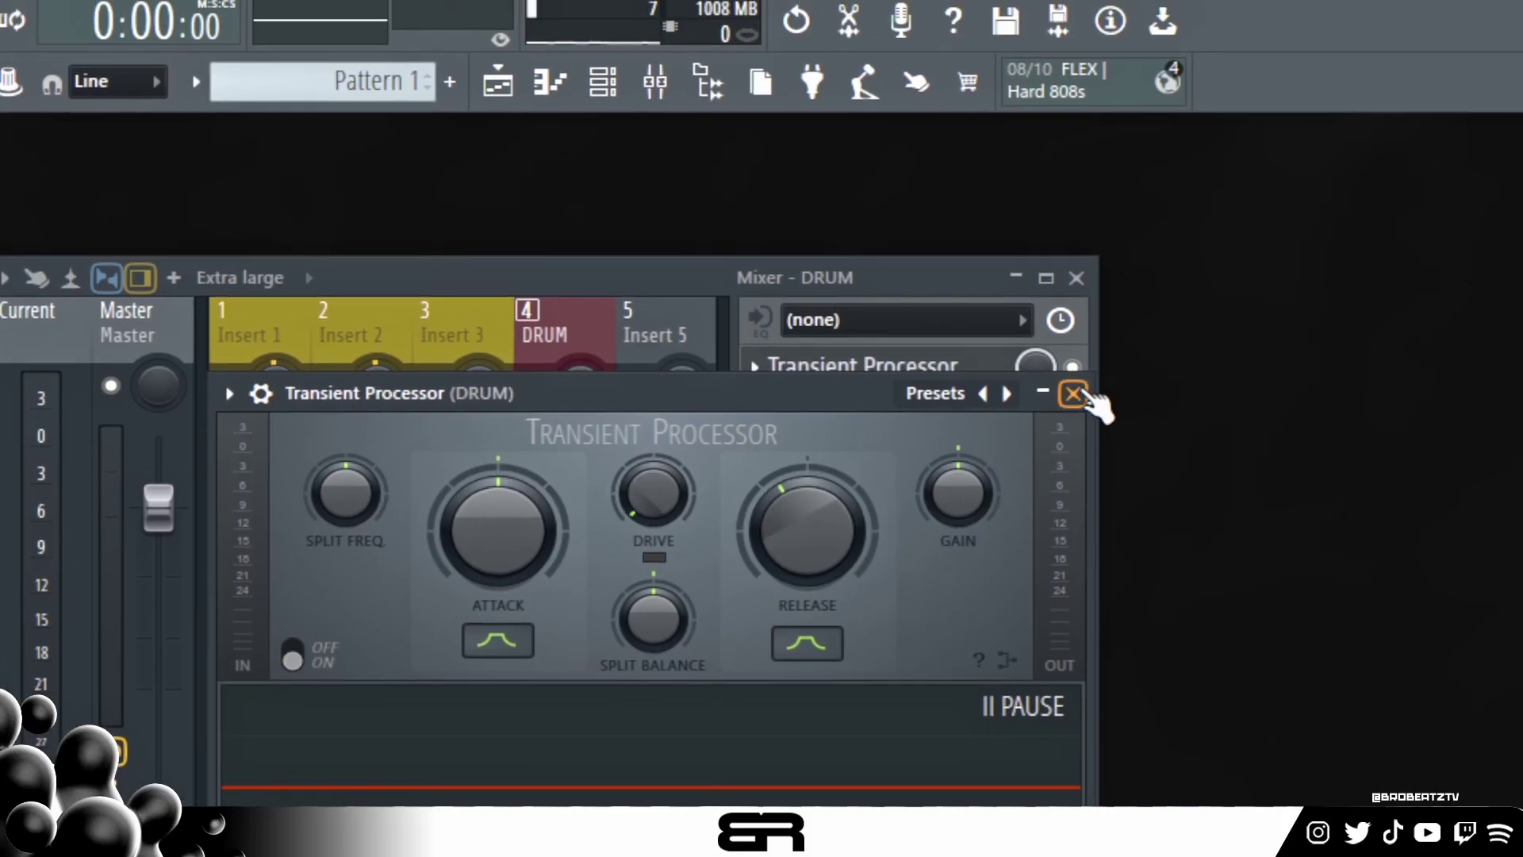
pyautogui.click(1073, 395)
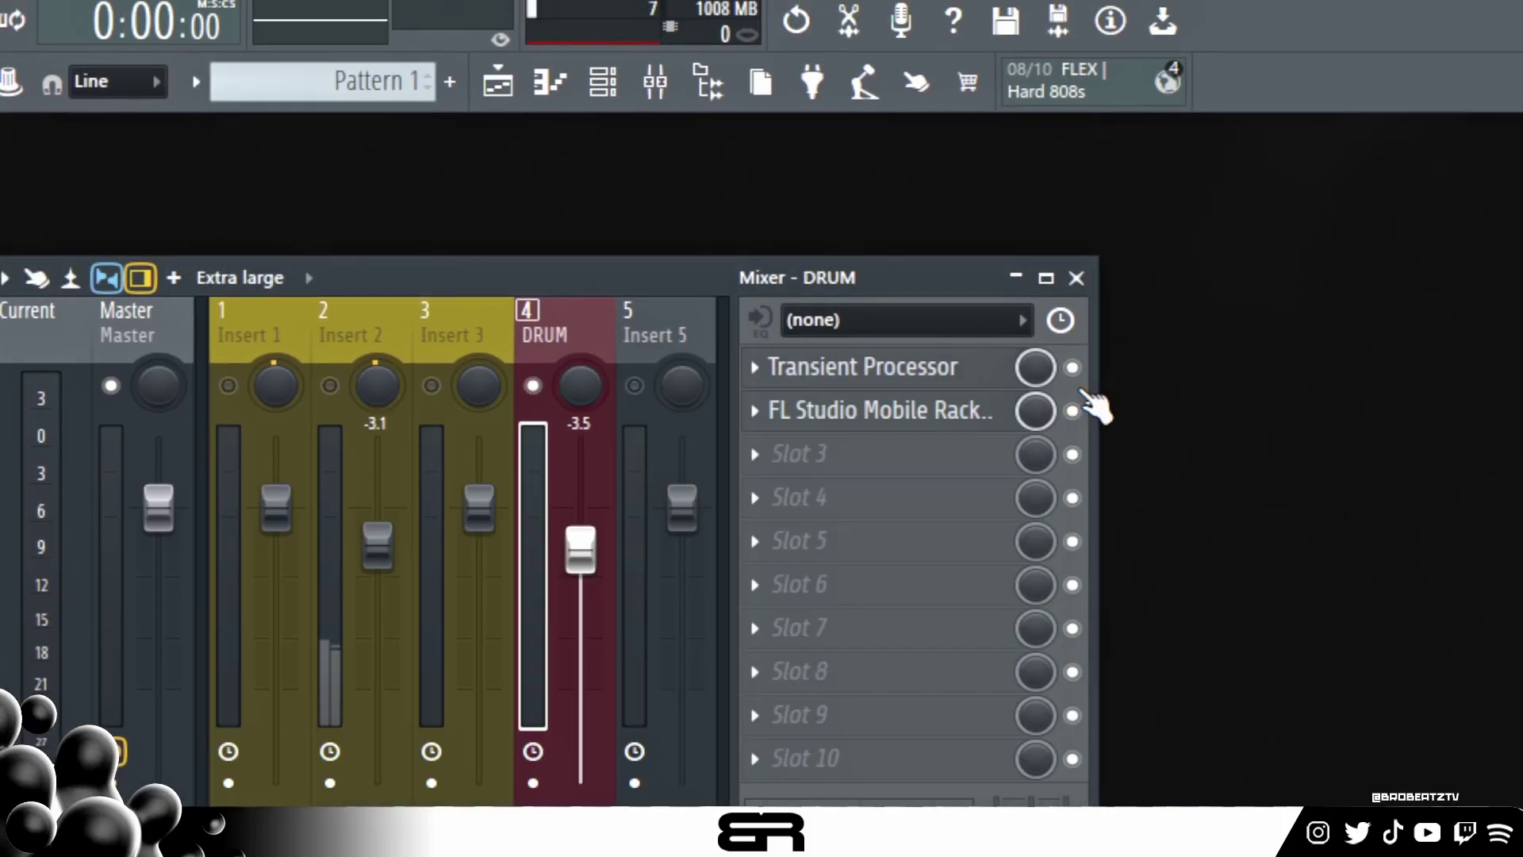
# - Open the FL Studio Mobile Rack FX on the DRUM track and examine its FX Reverb 2 and FX Trance Delay modules
pyautogui.click(881, 416)
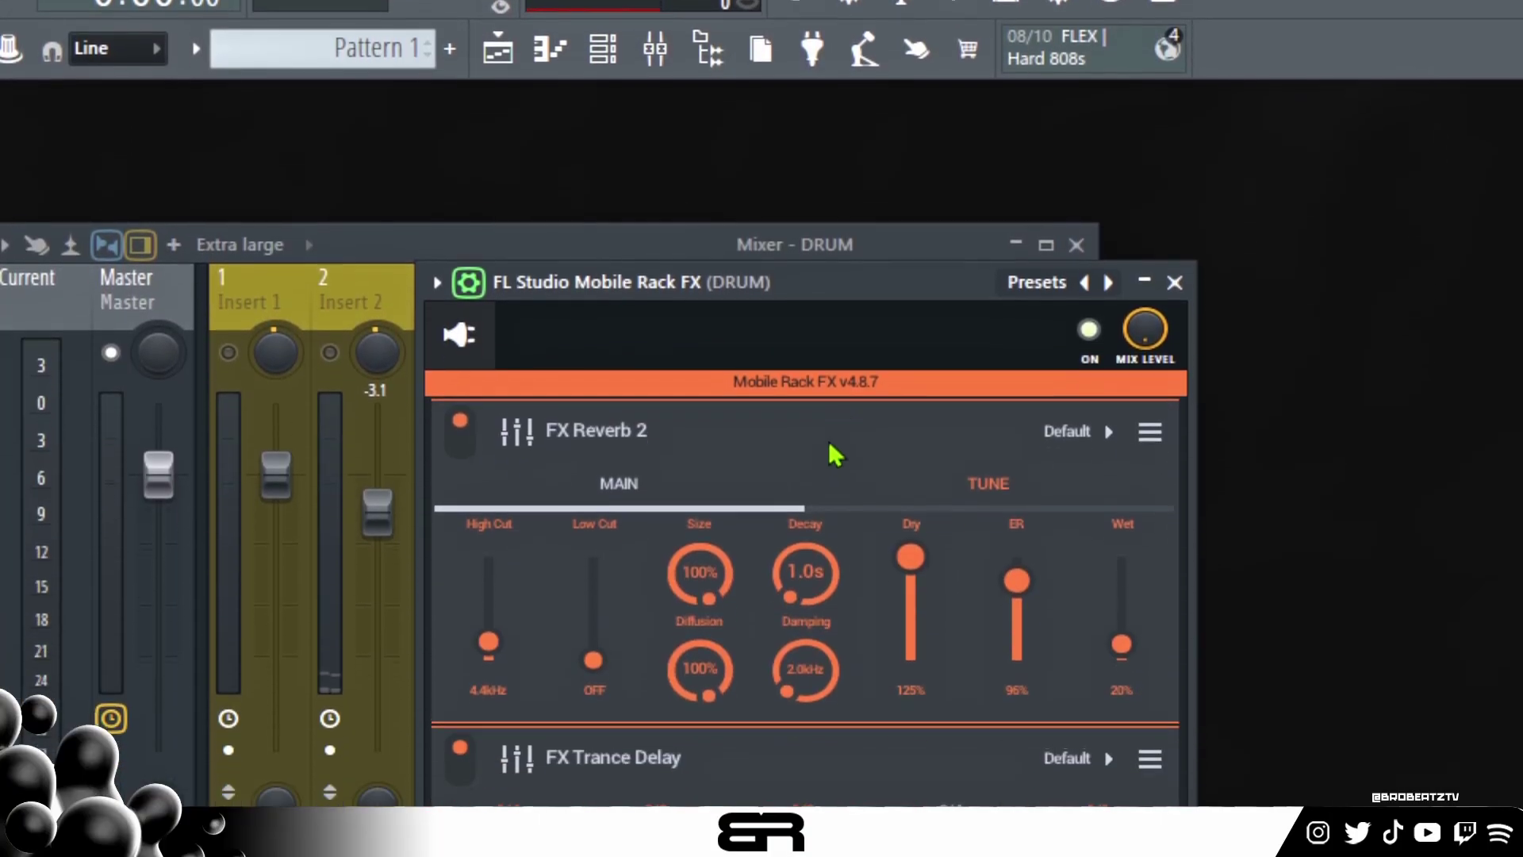
pyautogui.moveTo(860, 289); pyautogui.dragTo(255, 275)
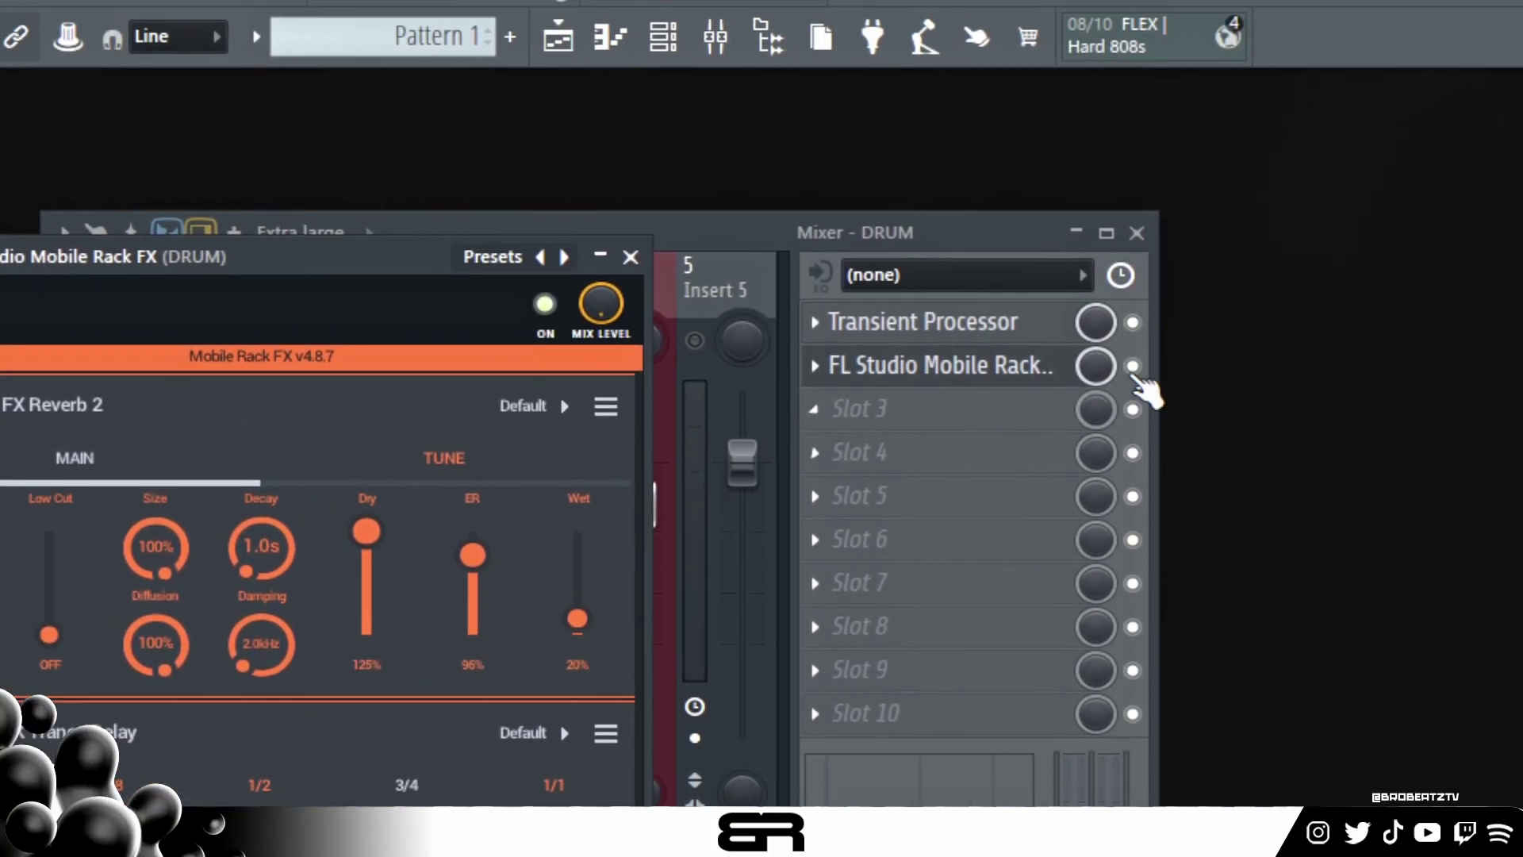
pyautogui.moveTo(1289, 415); pyautogui.dragTo(1289, 441)
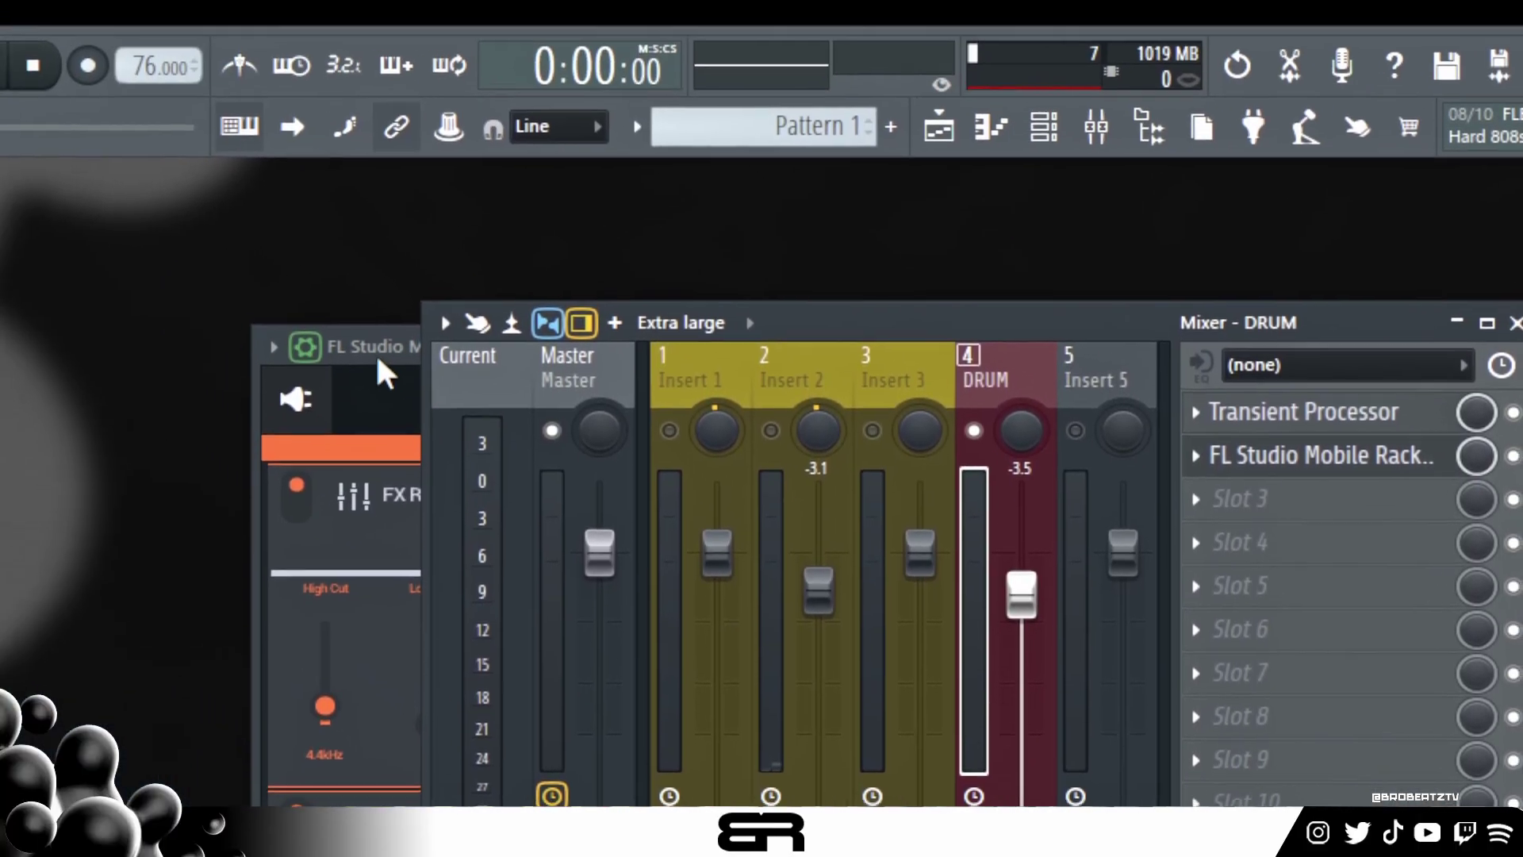
pyautogui.click(384, 367)
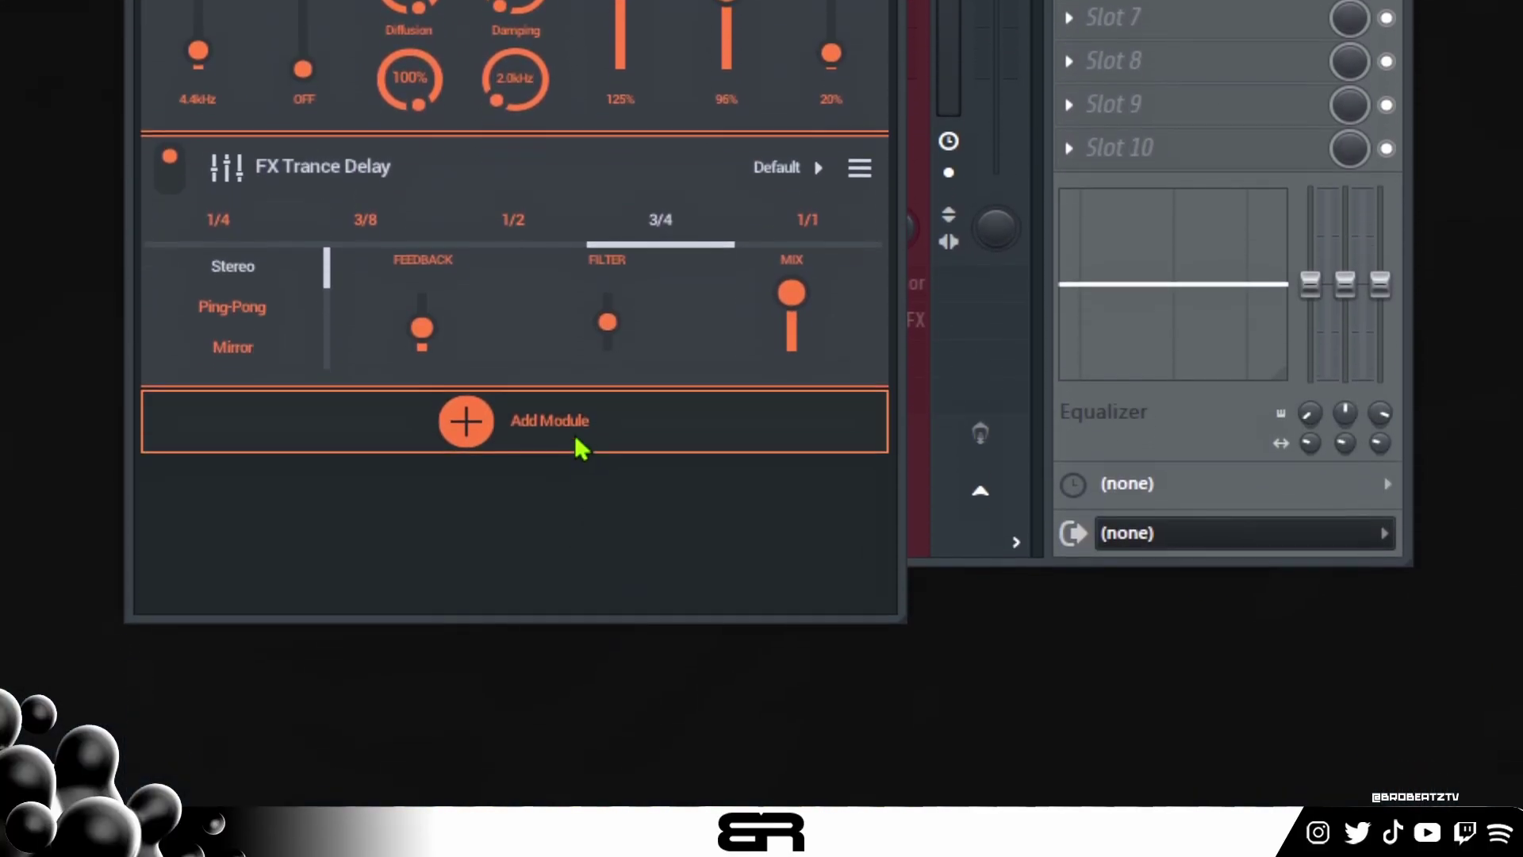
# - Enable the effects on the DRUM mixer track and close its FL Studio Mobile Rack FX window
pyautogui.click(916, 151)
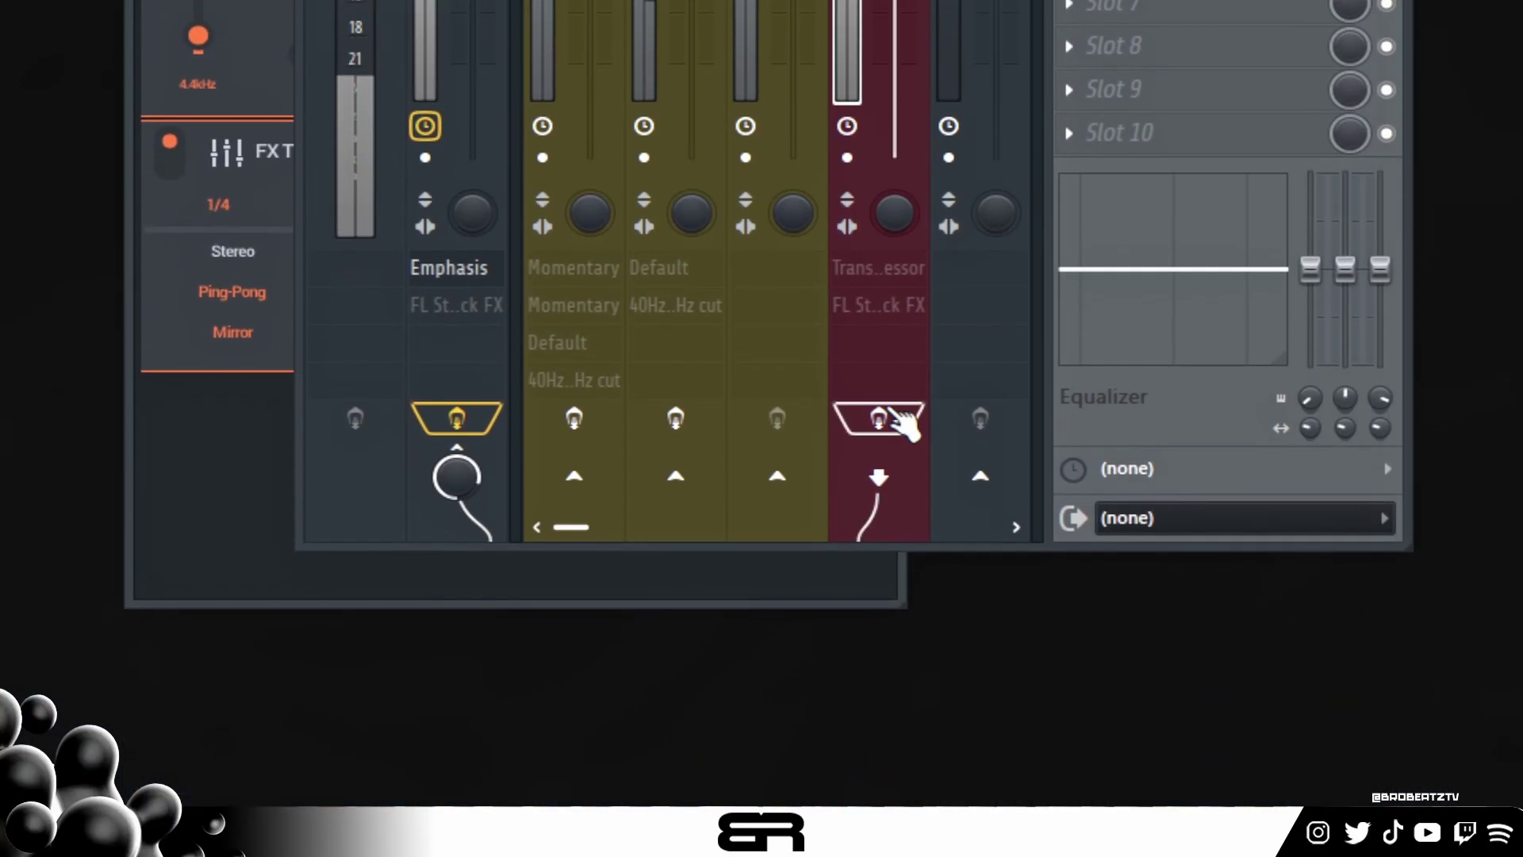
pyautogui.click(895, 413)
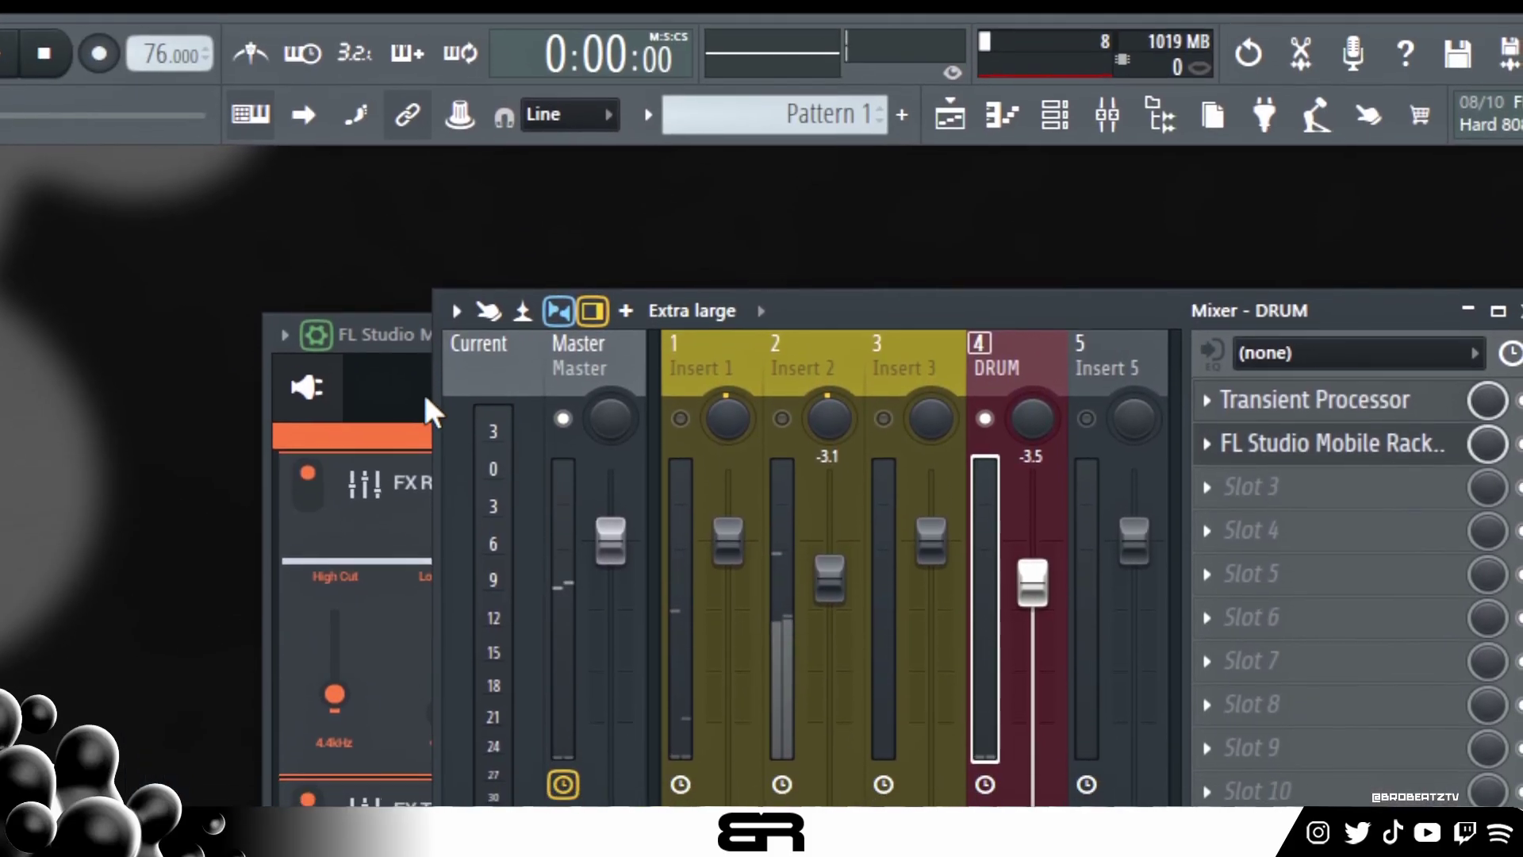
pyautogui.click(421, 397)
pyautogui.moveTo(413, 384); pyautogui.dragTo(534, 391)
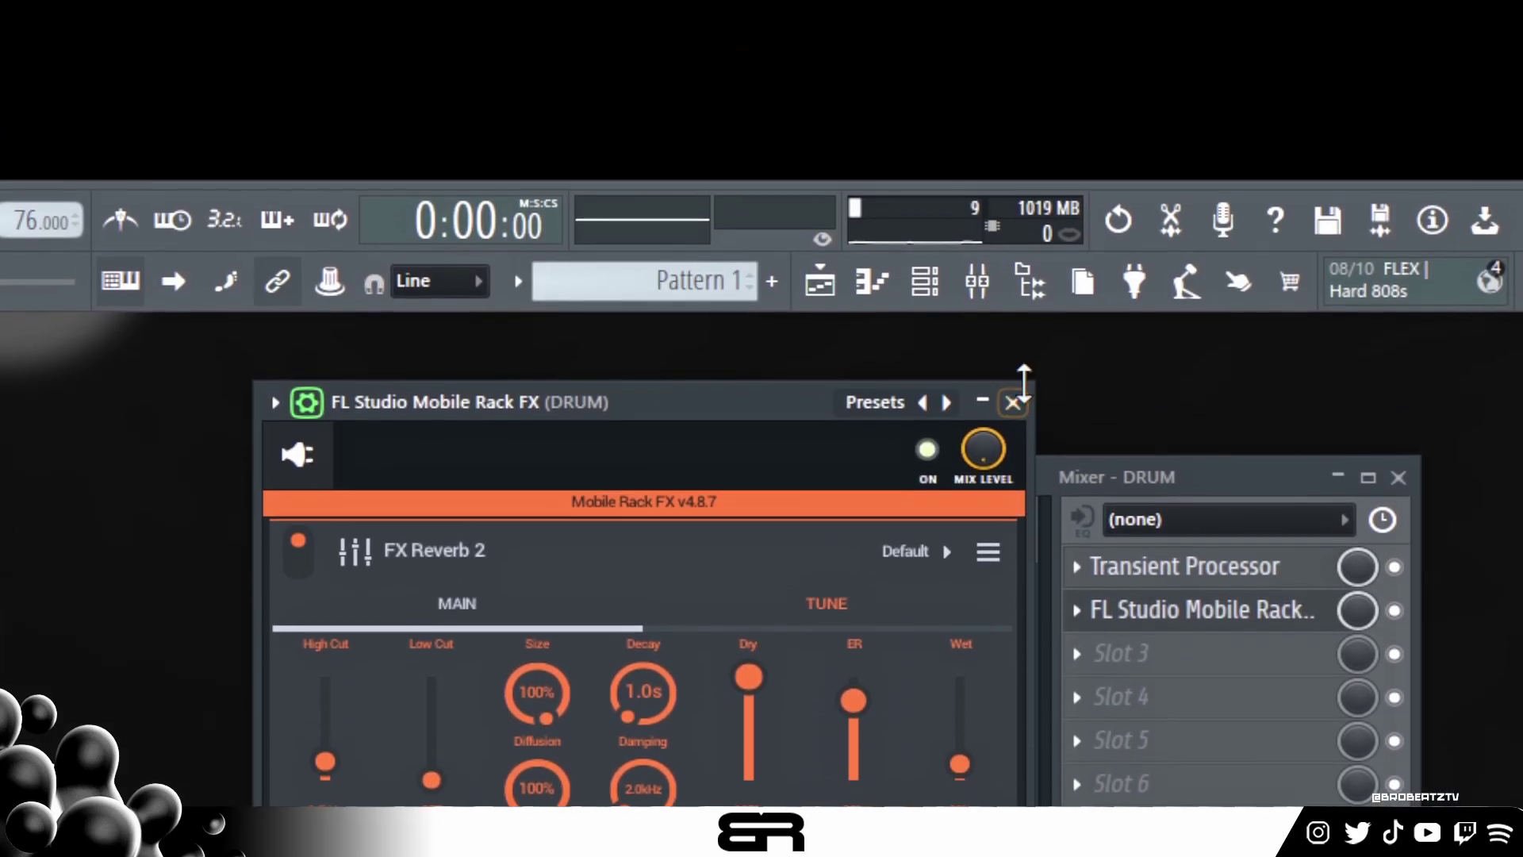
pyautogui.click(1014, 401)
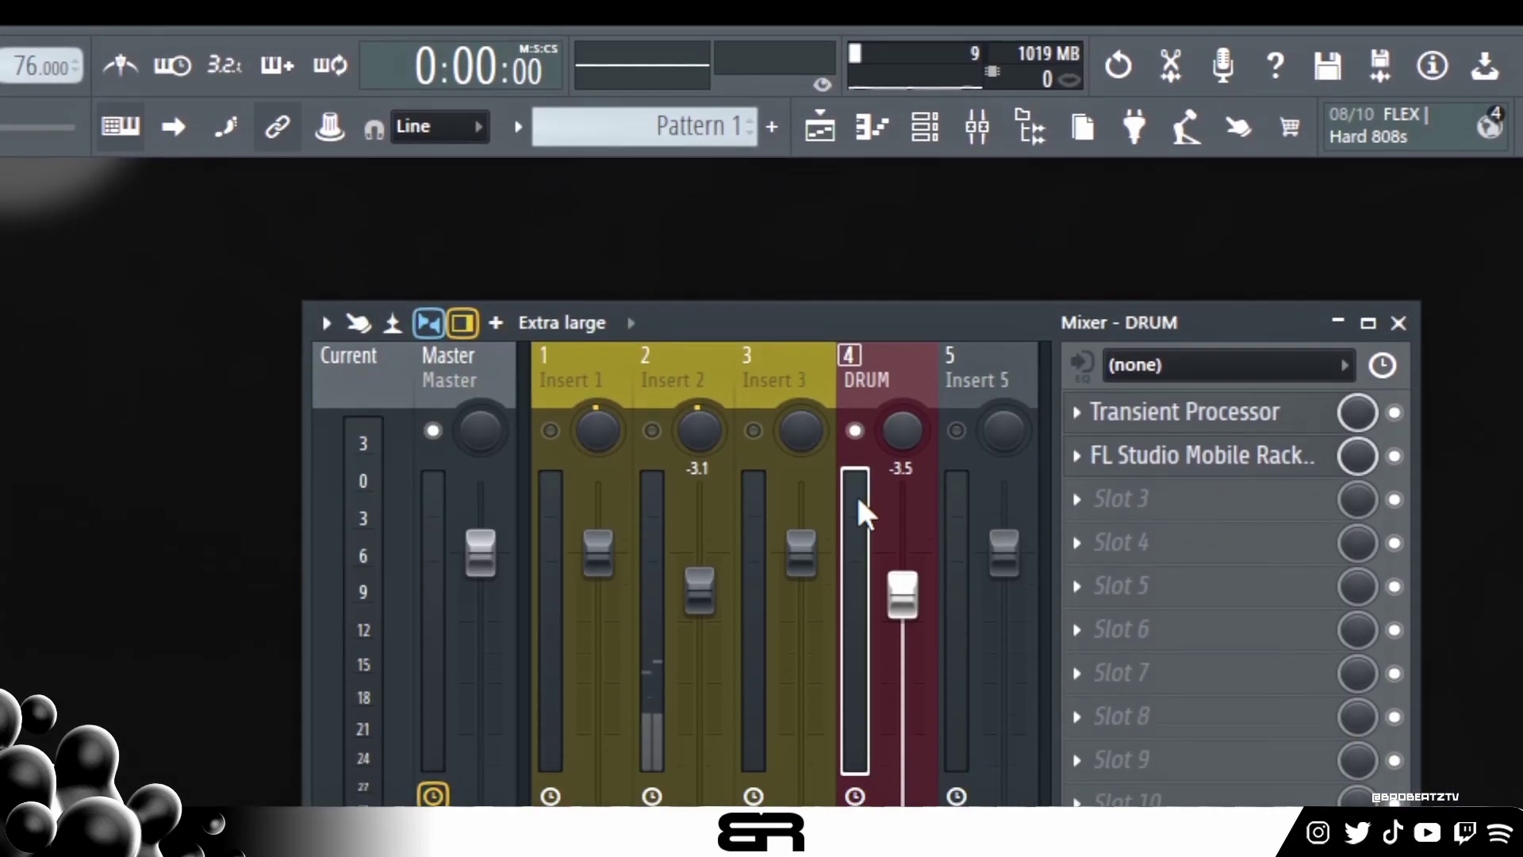
# - Unmute Insert 3 in the mixer, set its volume to 0.5 dB against the drums and stop playback
pyautogui.click(789, 670)
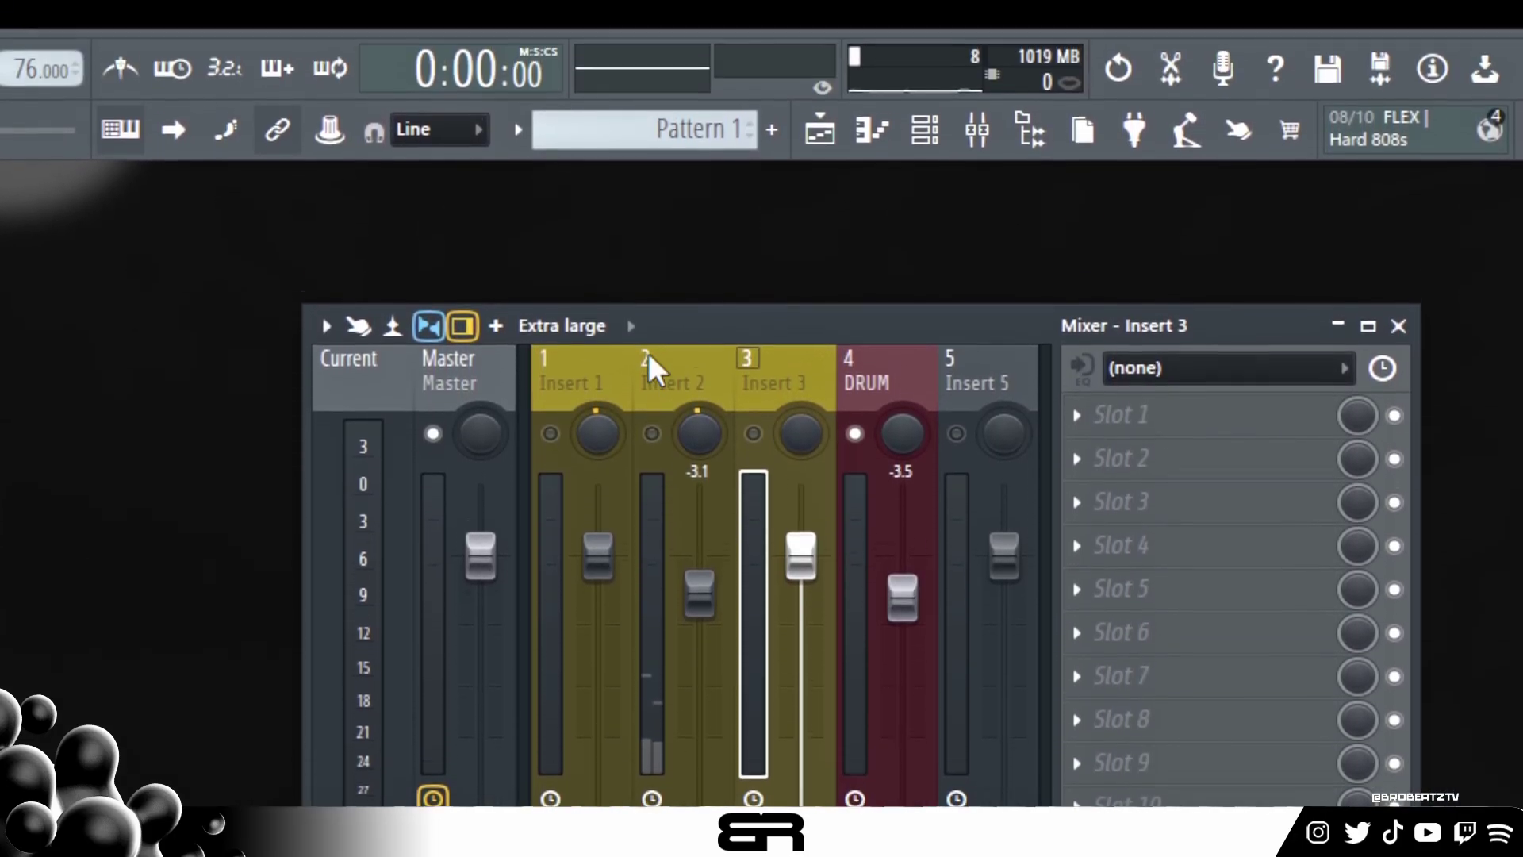
pyautogui.click(666, 293)
pyautogui.click(760, 327)
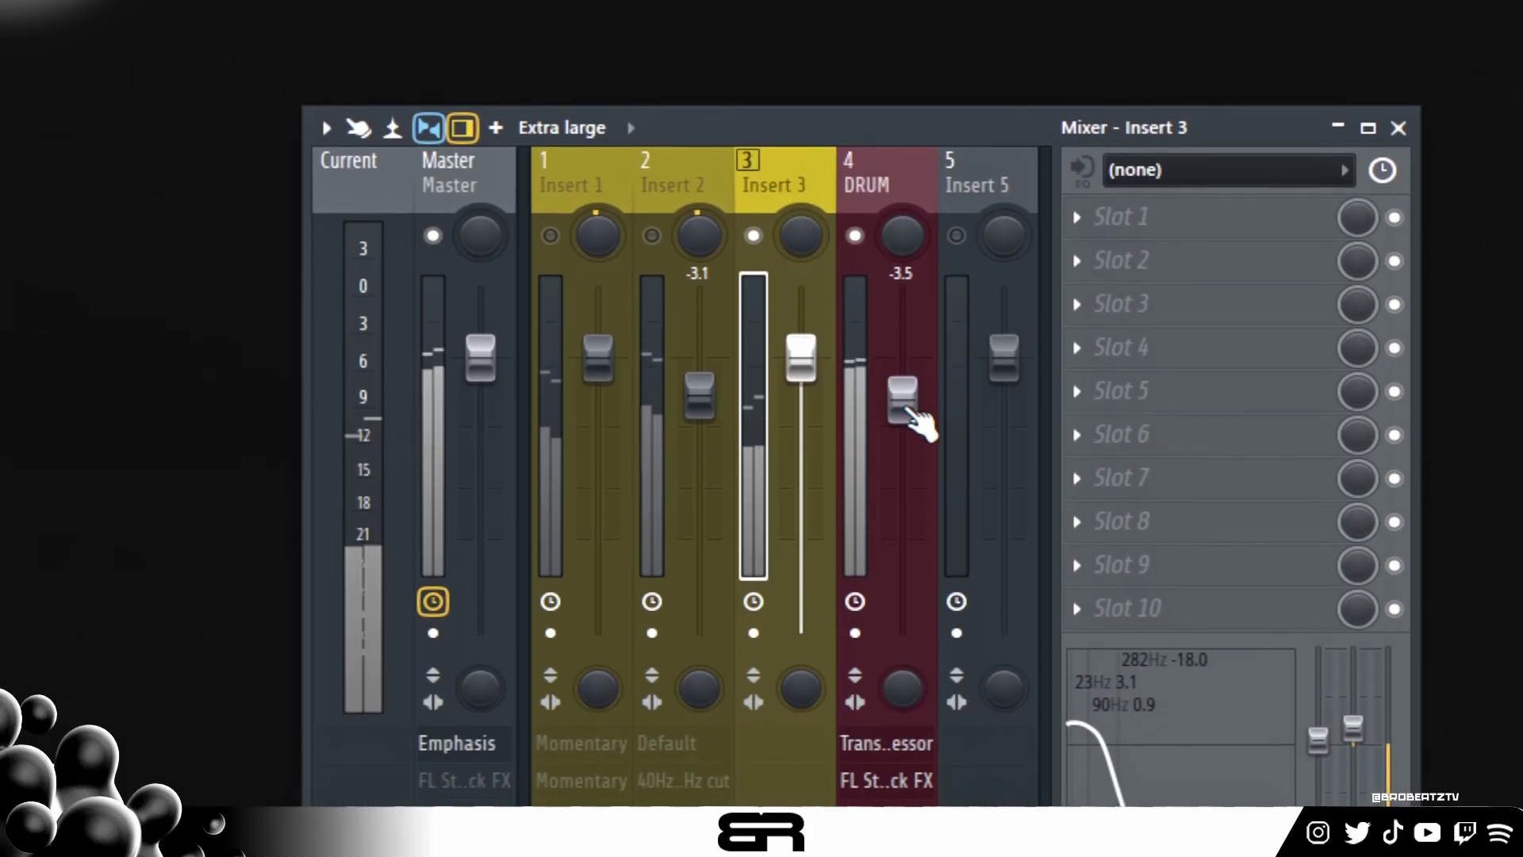
pyautogui.moveTo(801, 359); pyautogui.dragTo(801, 323)
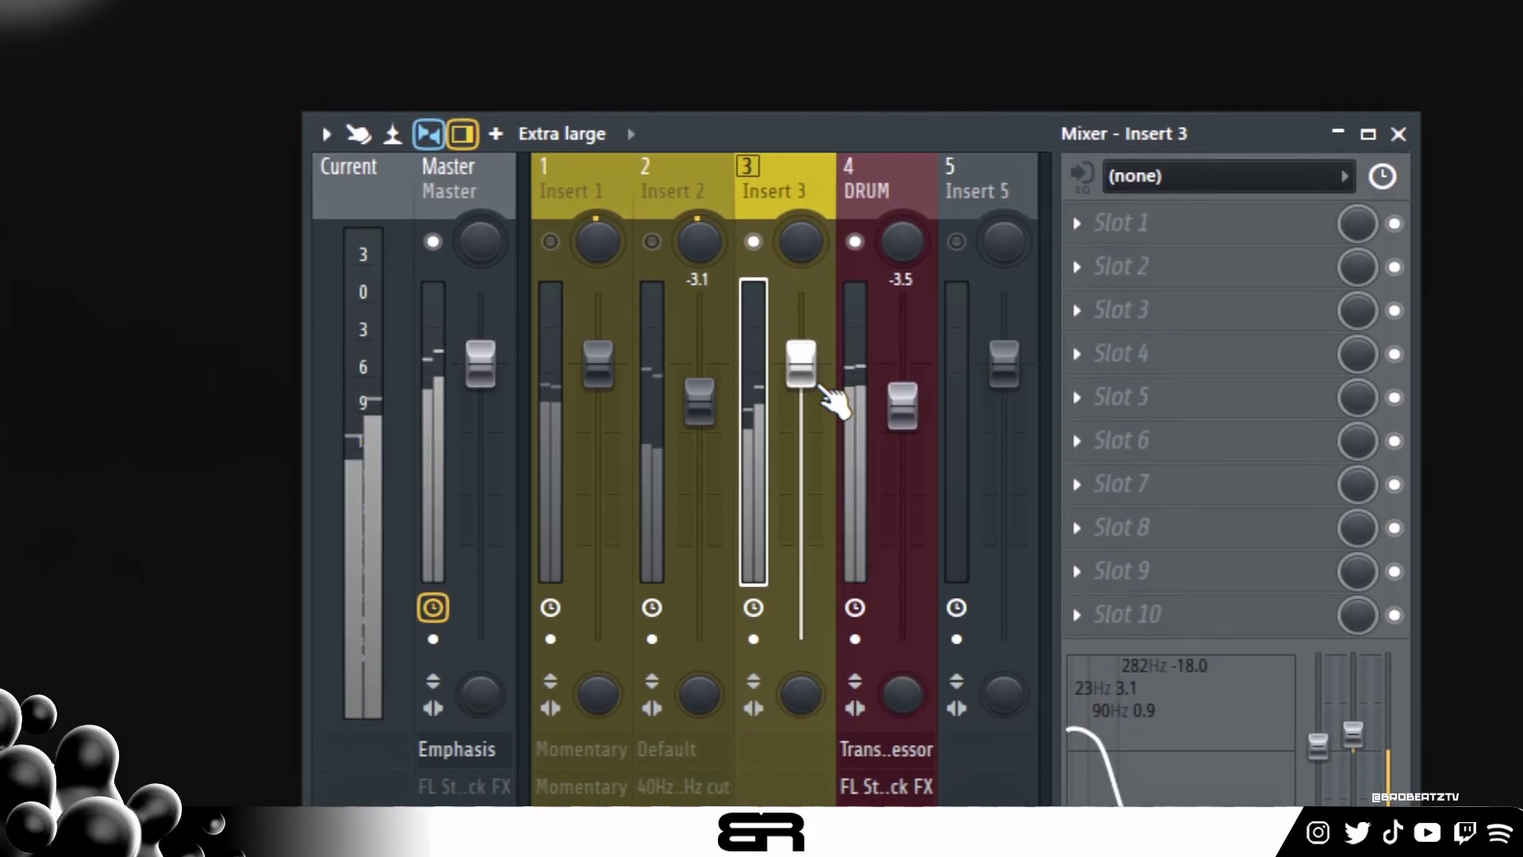
pyautogui.moveTo(802, 411); pyautogui.dragTo(801, 441)
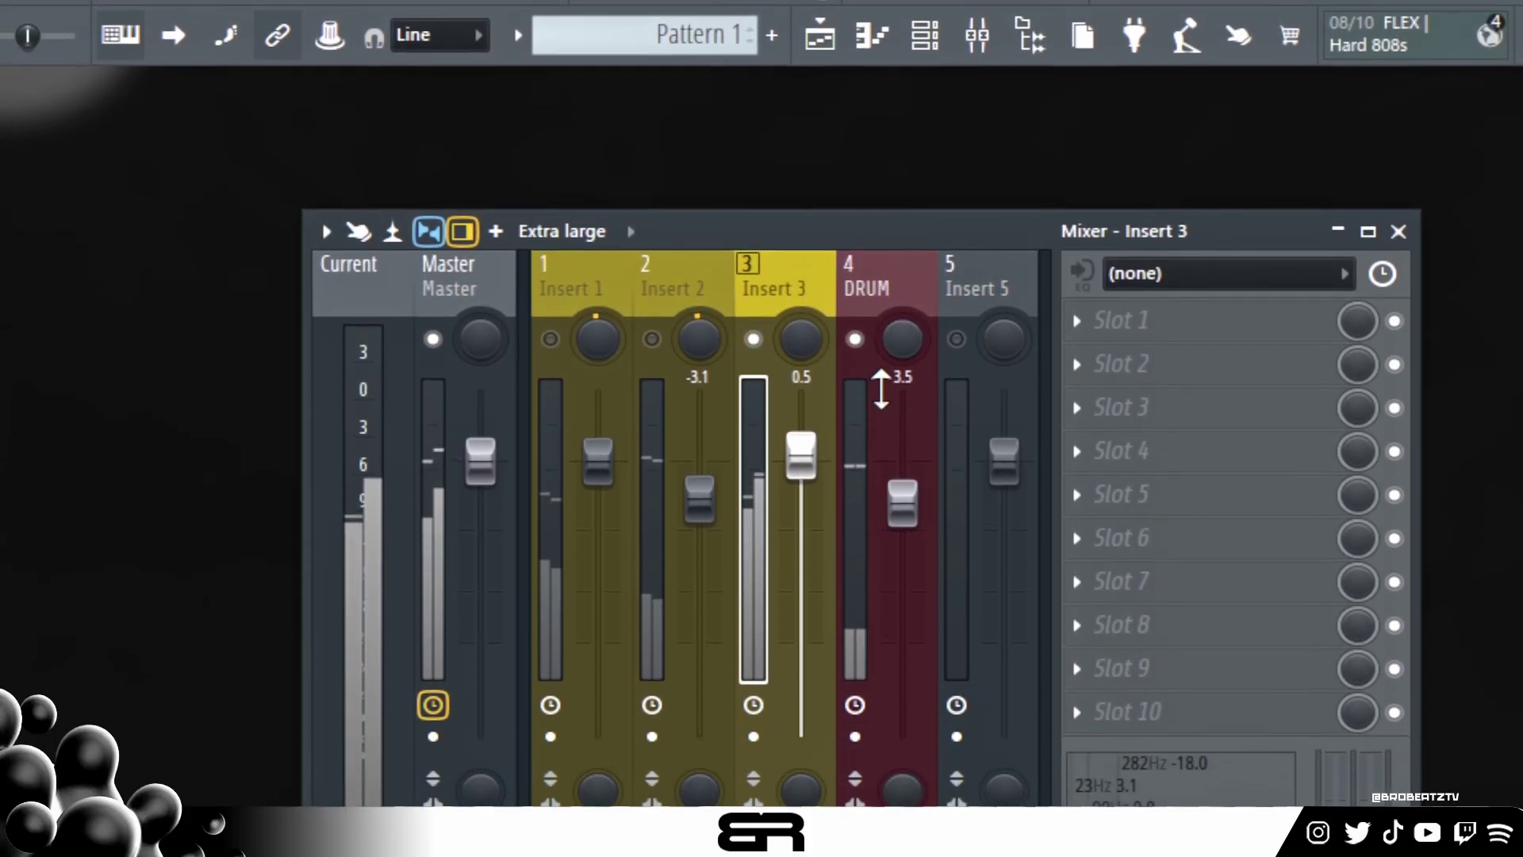
pyautogui.press('space')
# - Examine the Default and 40Hz + 18kHz cut effects on Insert 2 and unmute the track during playback
pyautogui.click(856, 393)
pyautogui.click(650, 365)
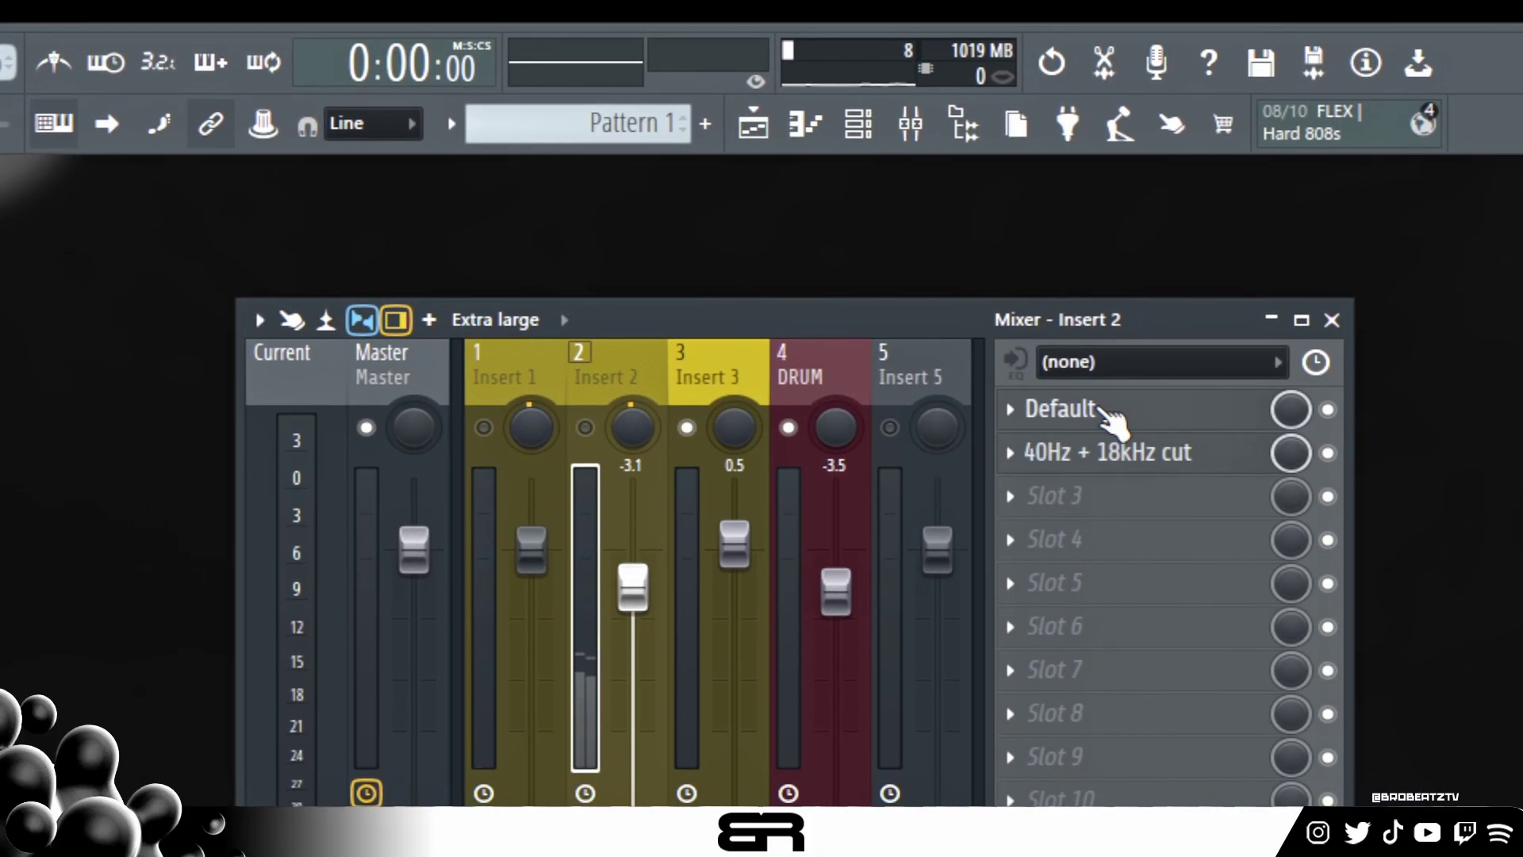
pyautogui.click(1168, 435)
pyautogui.click(1107, 412)
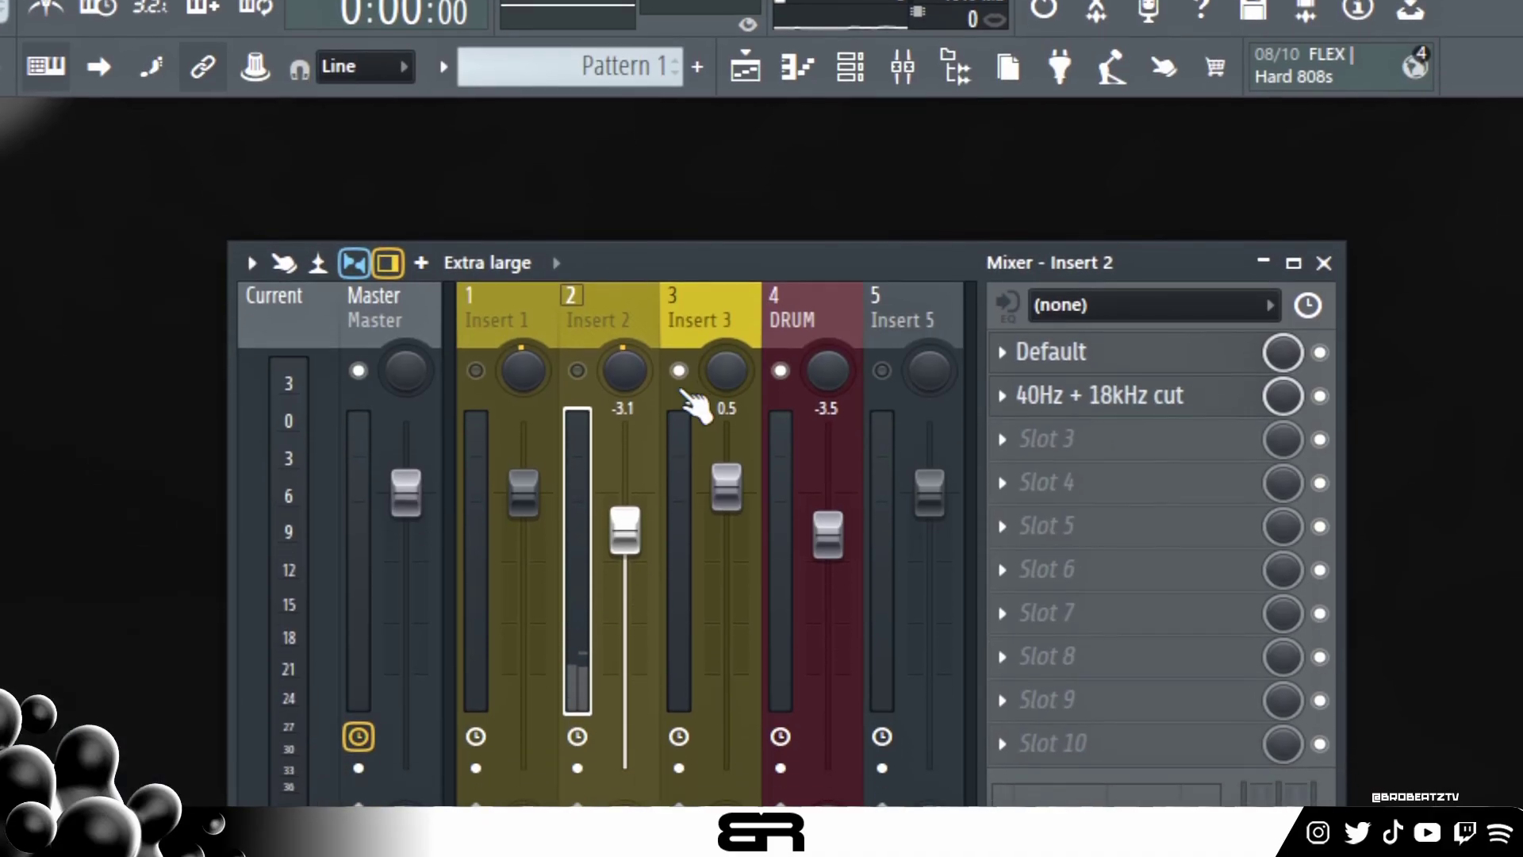
pyautogui.click(1099, 458)
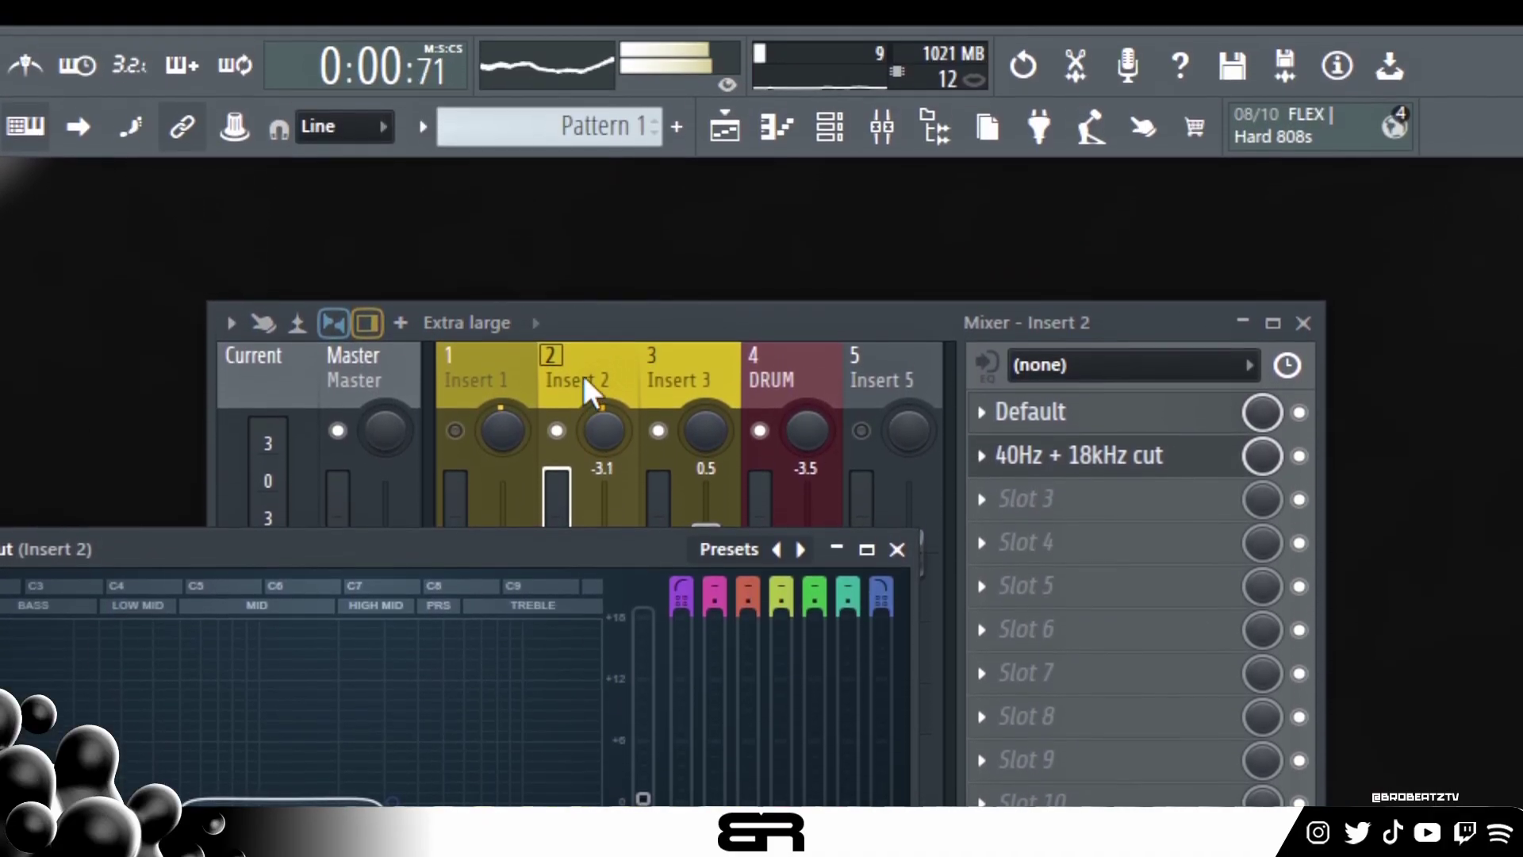
pyautogui.click(585, 284)
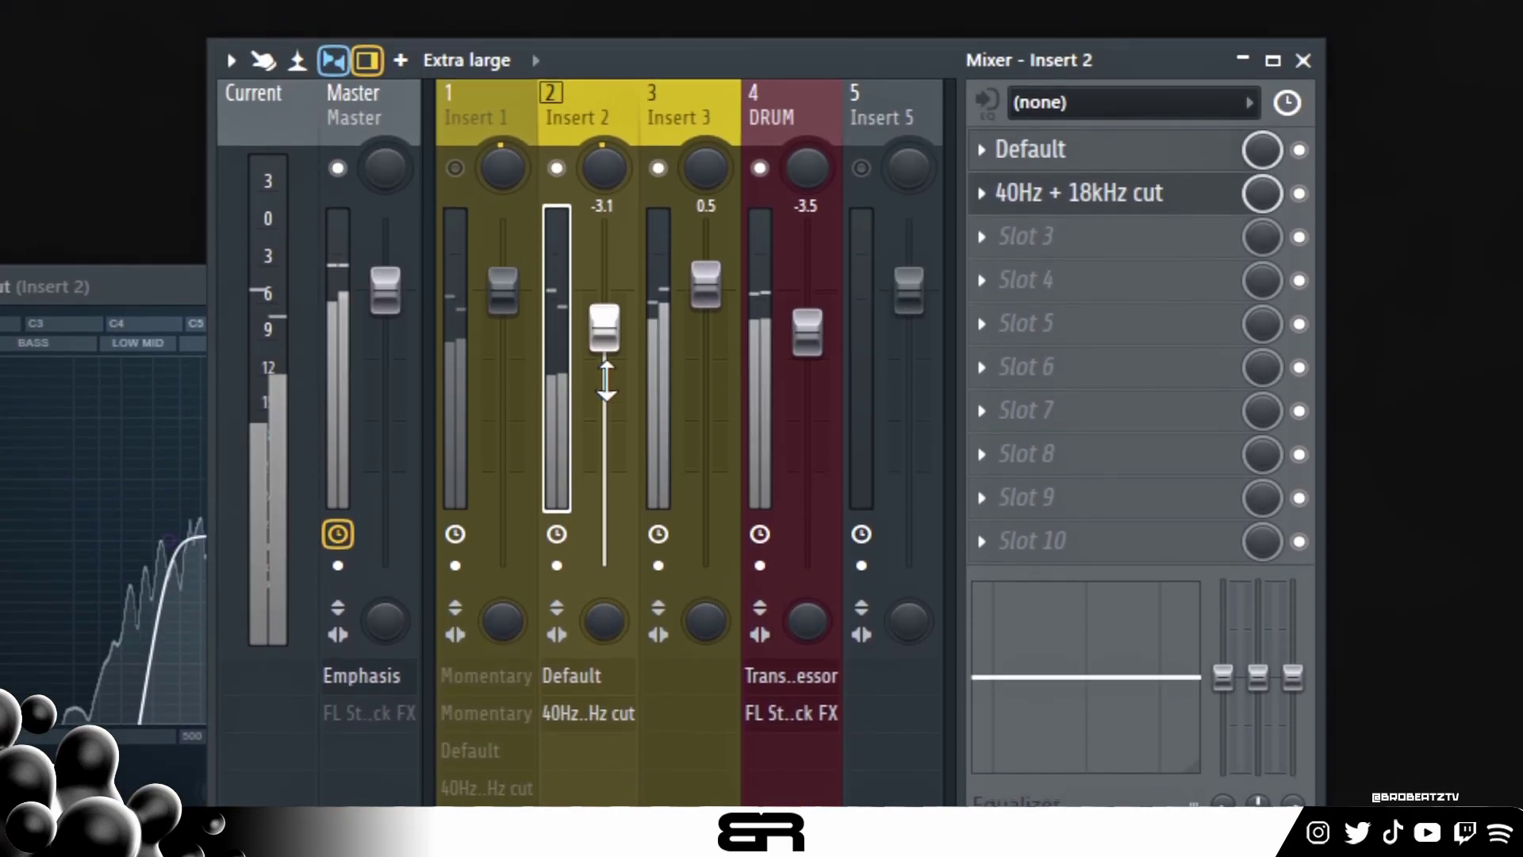
# - Bring up the Channel rack and set Insert 2's volume to -2.0 dB during playback
pyautogui.moveTo(623, 386); pyautogui.dragTo(634, 397)
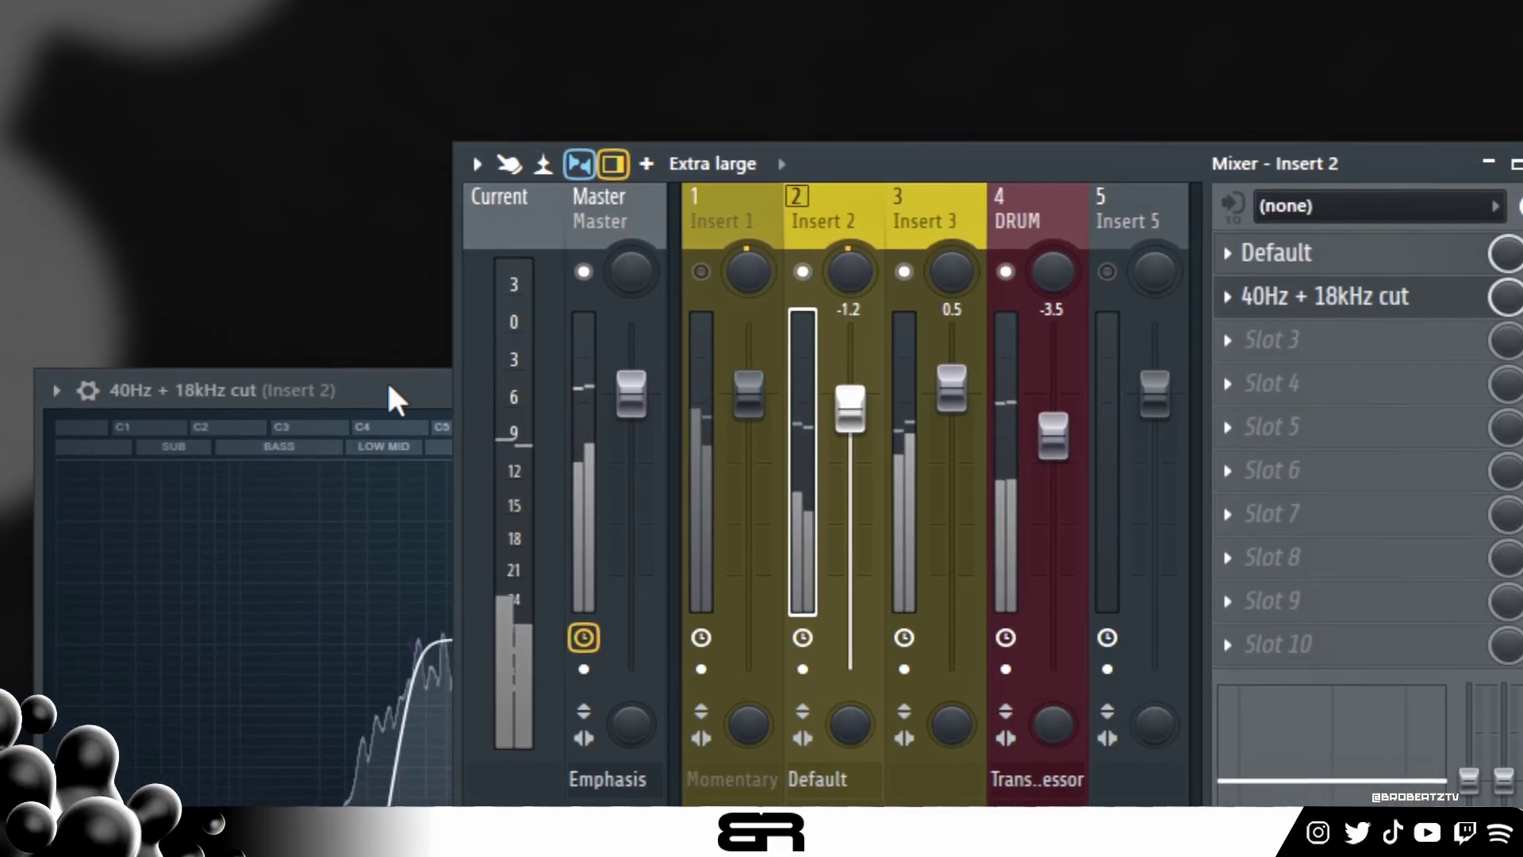
pyautogui.click(135, 397)
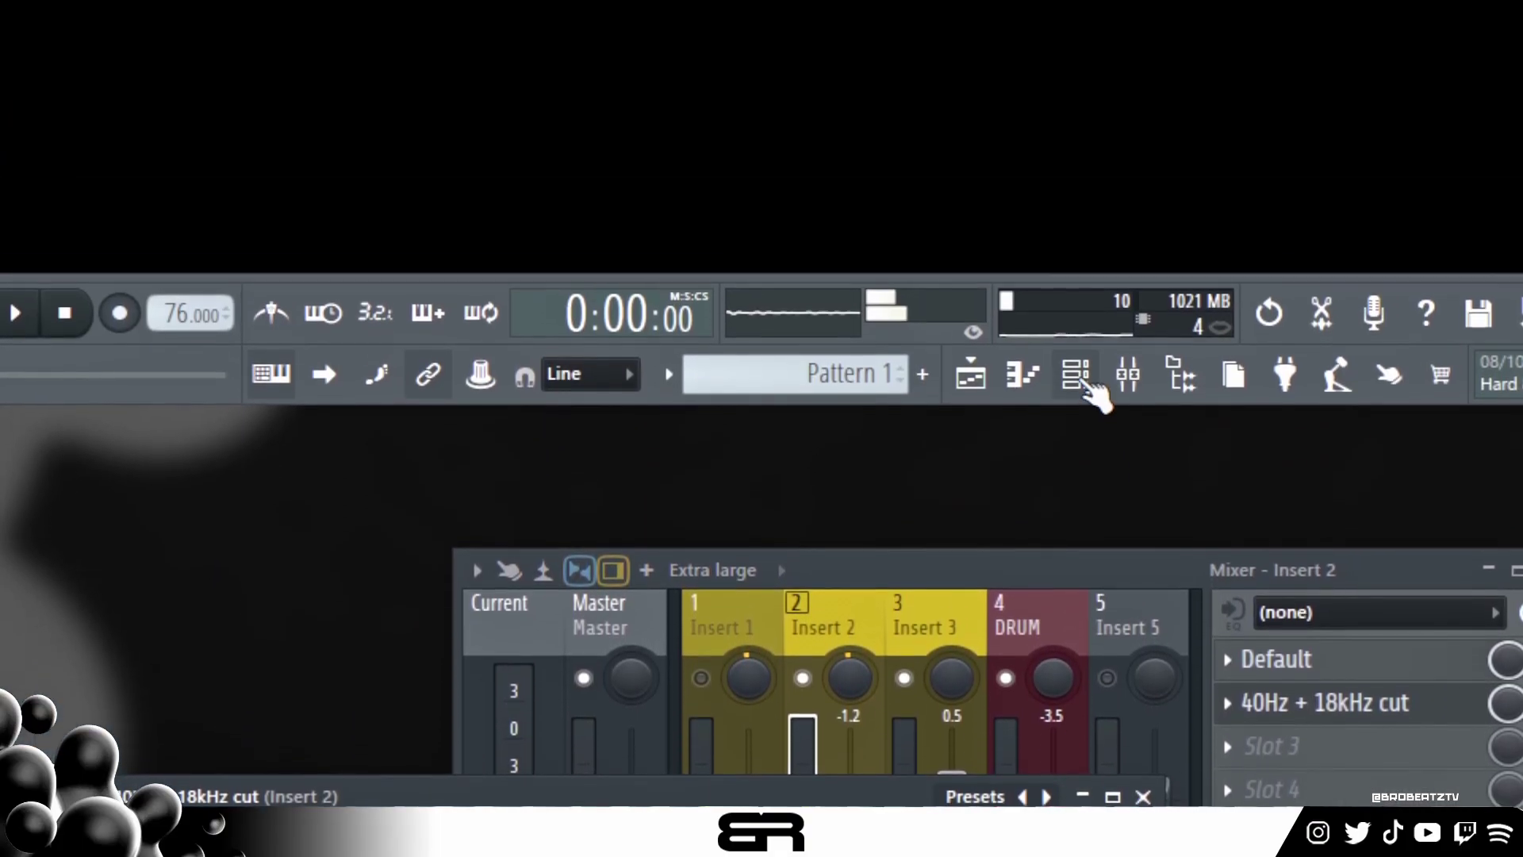
pyautogui.click(1087, 384)
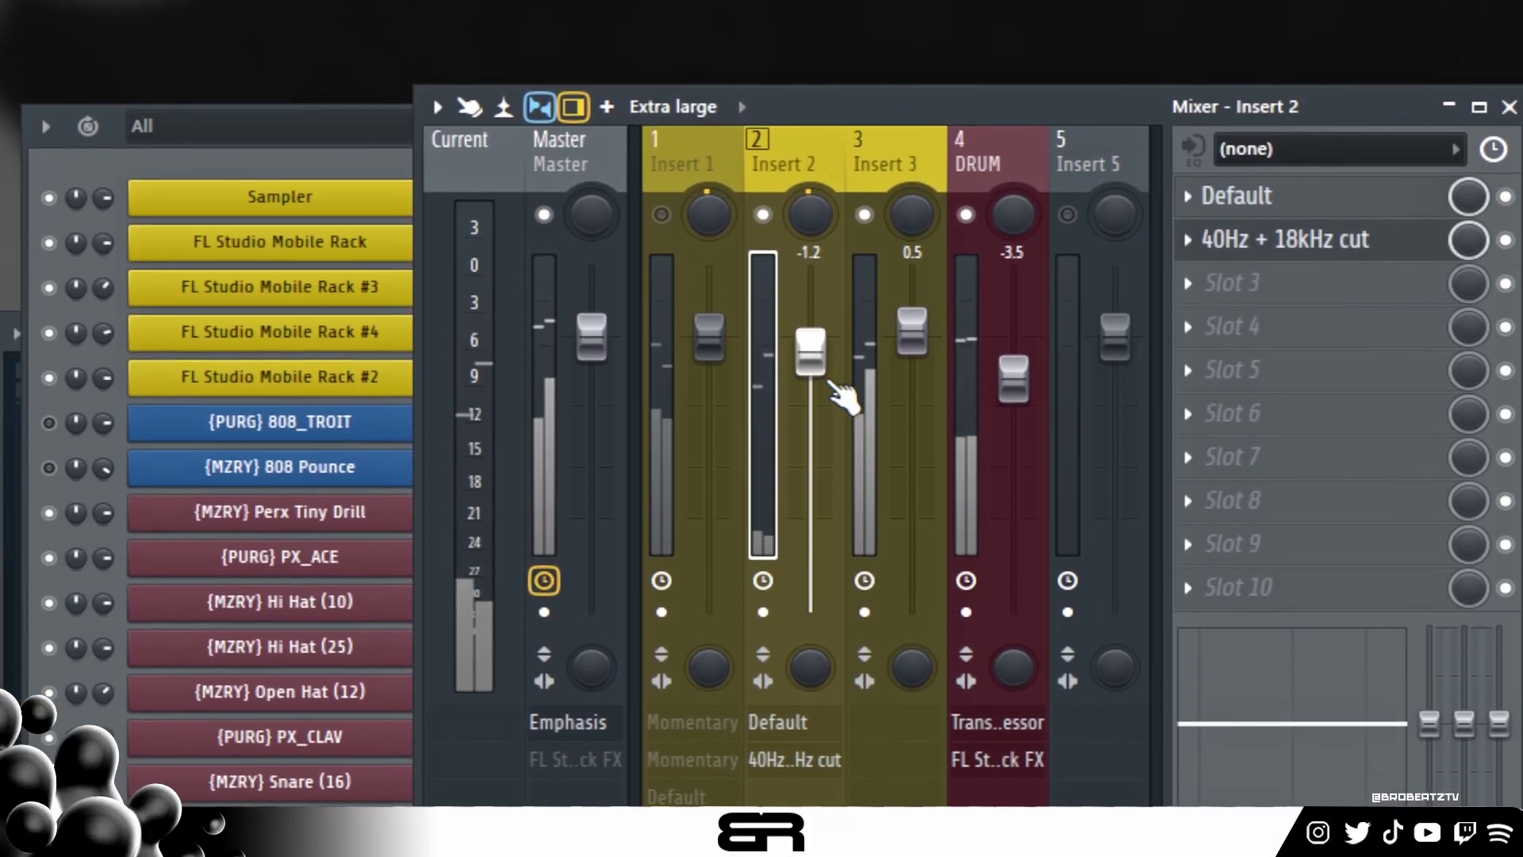
pyautogui.moveTo(810, 306); pyautogui.dragTo(810, 316)
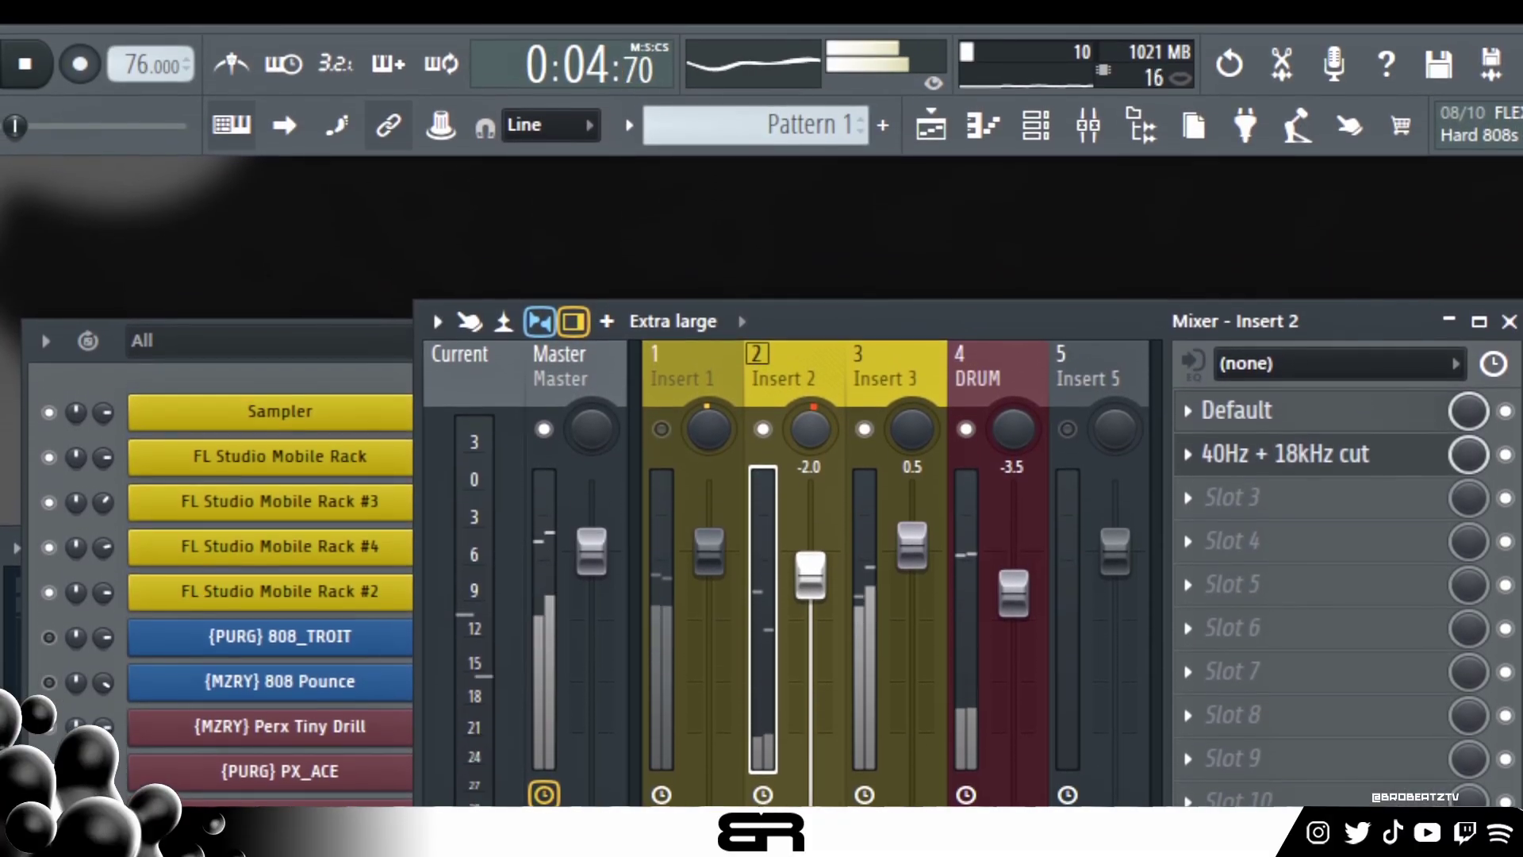
# - Stop playback with Insert 1 selected in the mixer and reposition the Channel rack window
pyautogui.click(690, 318)
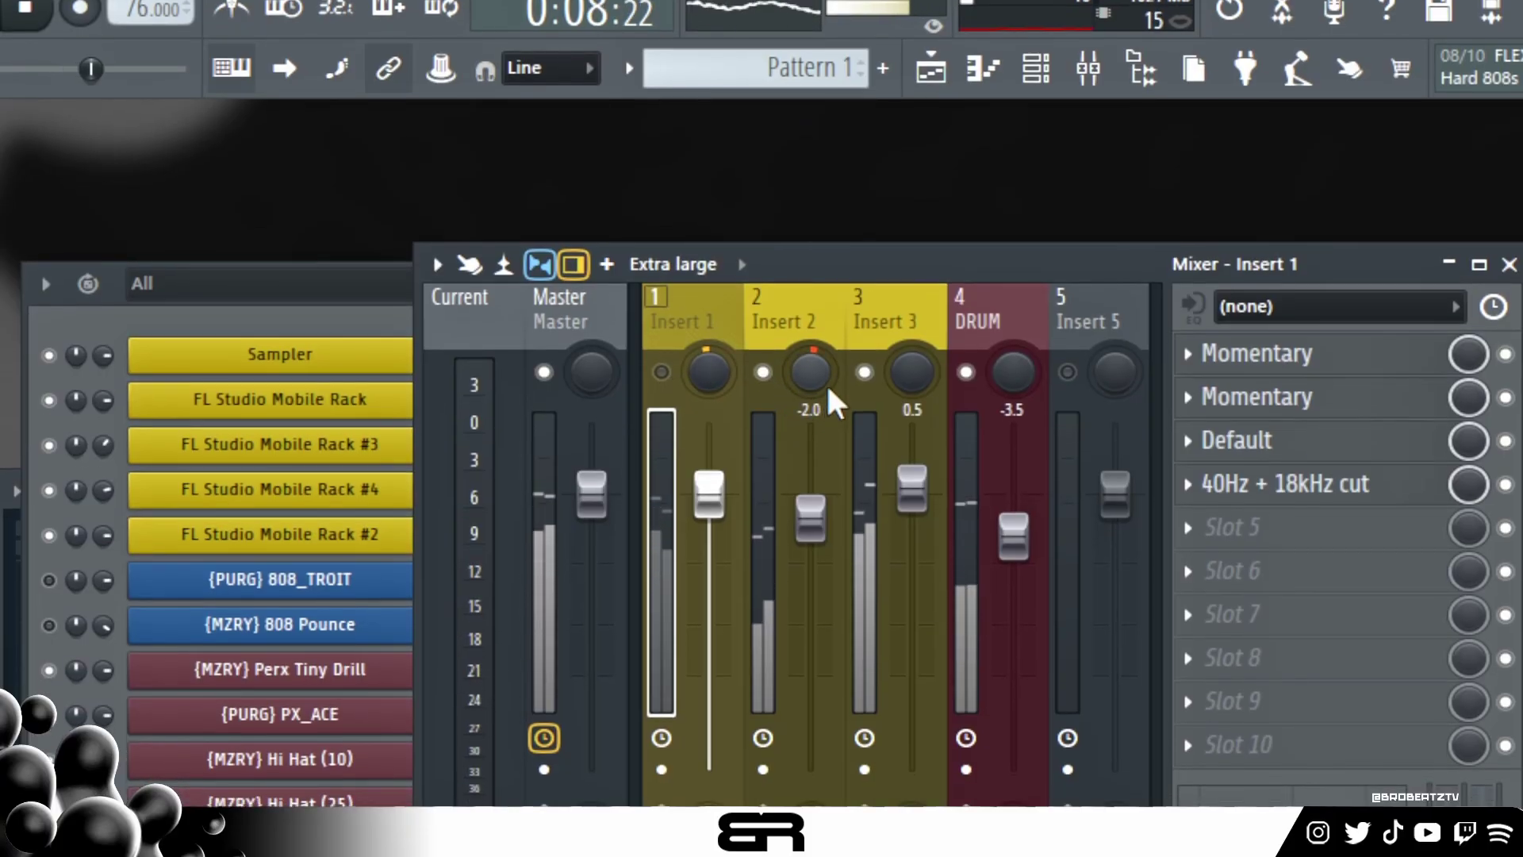
pyautogui.press('space')
pyautogui.click(357, 317)
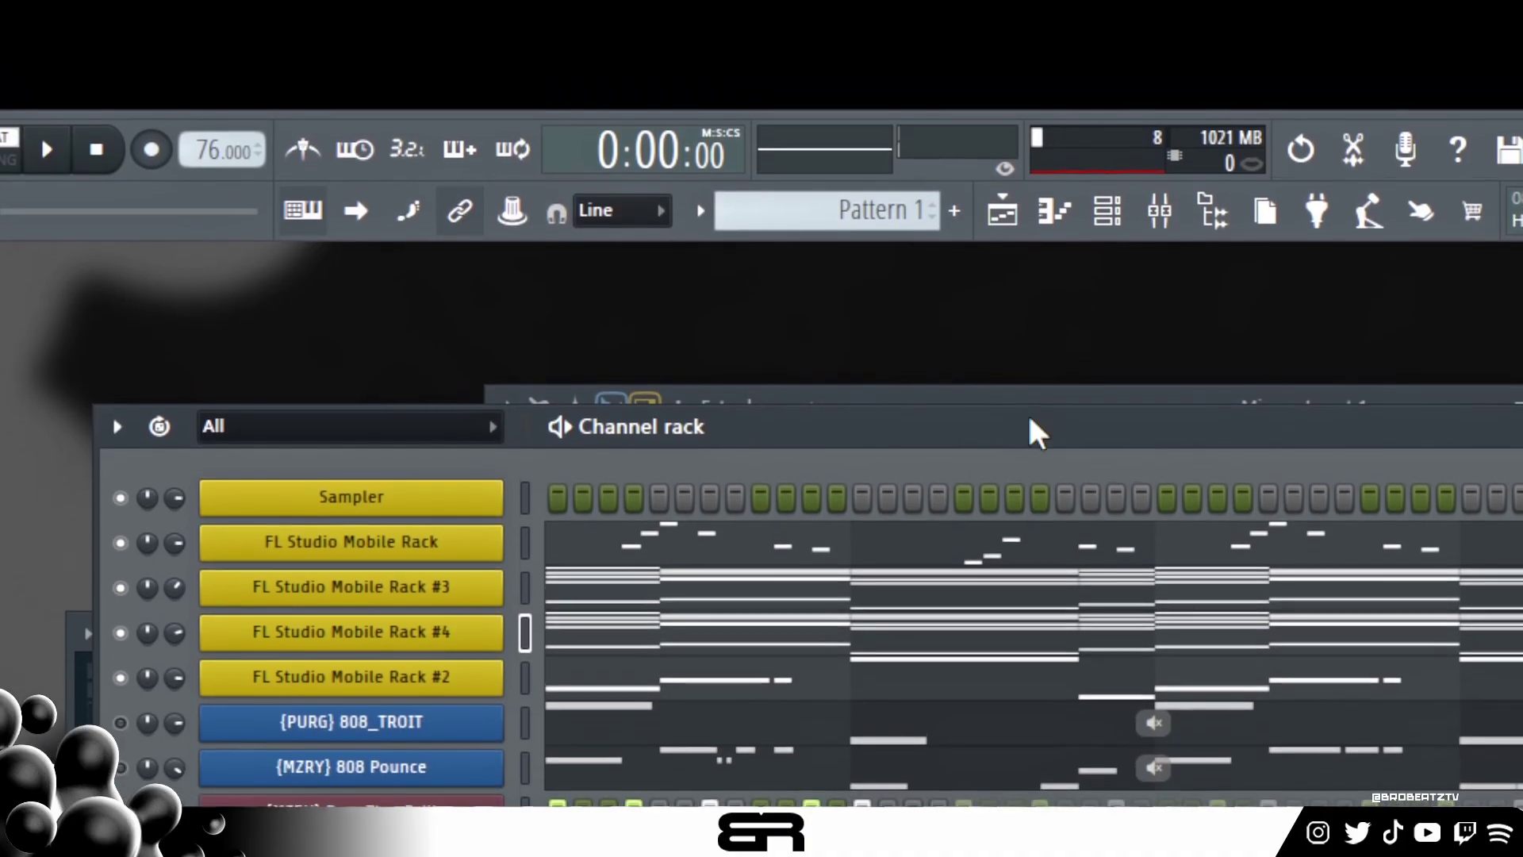
pyautogui.moveTo(1031, 380); pyautogui.dragTo(1115, 718)
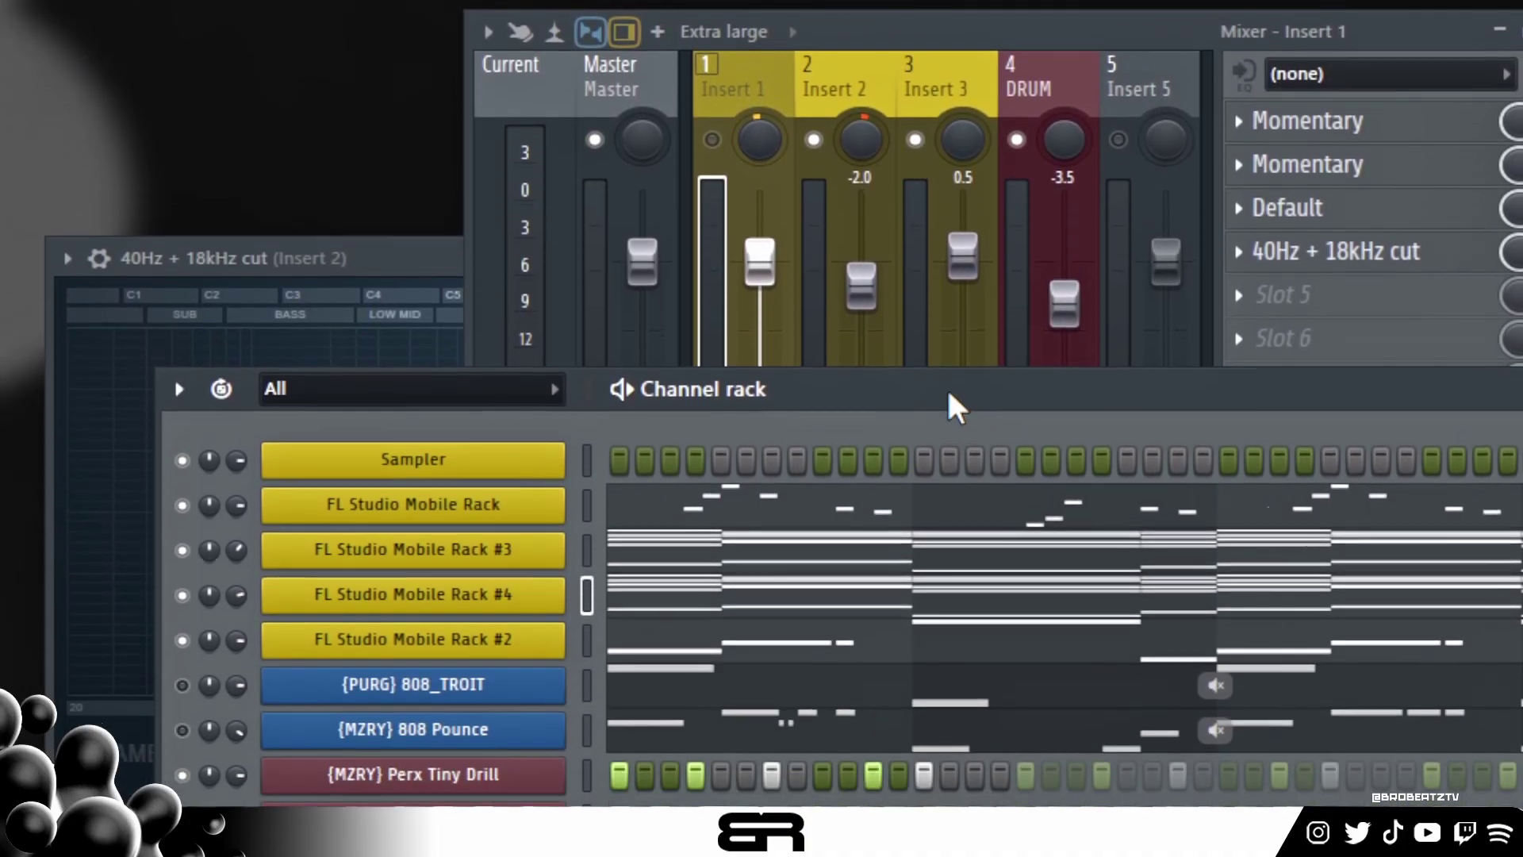
pyautogui.moveTo(952, 627); pyautogui.dragTo(806, 358)
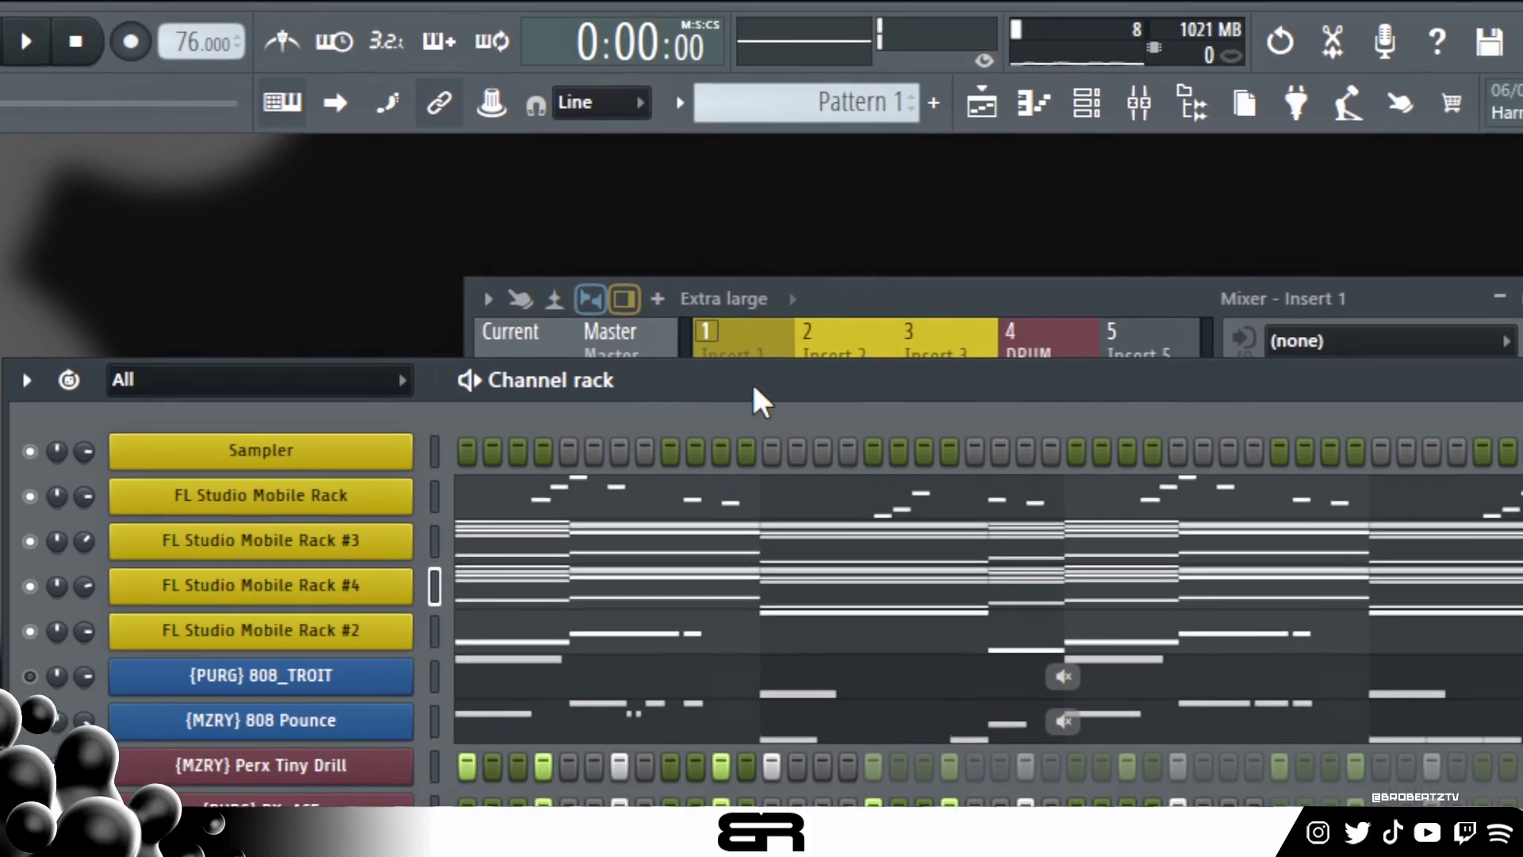
pyautogui.moveTo(755, 397); pyautogui.dragTo(875, 560)
pyautogui.moveTo(921, 389)
pyautogui.mouseDown()
pyautogui.moveTo(782, 401)
pyautogui.moveTo(912, 369)
pyautogui.mouseUp()
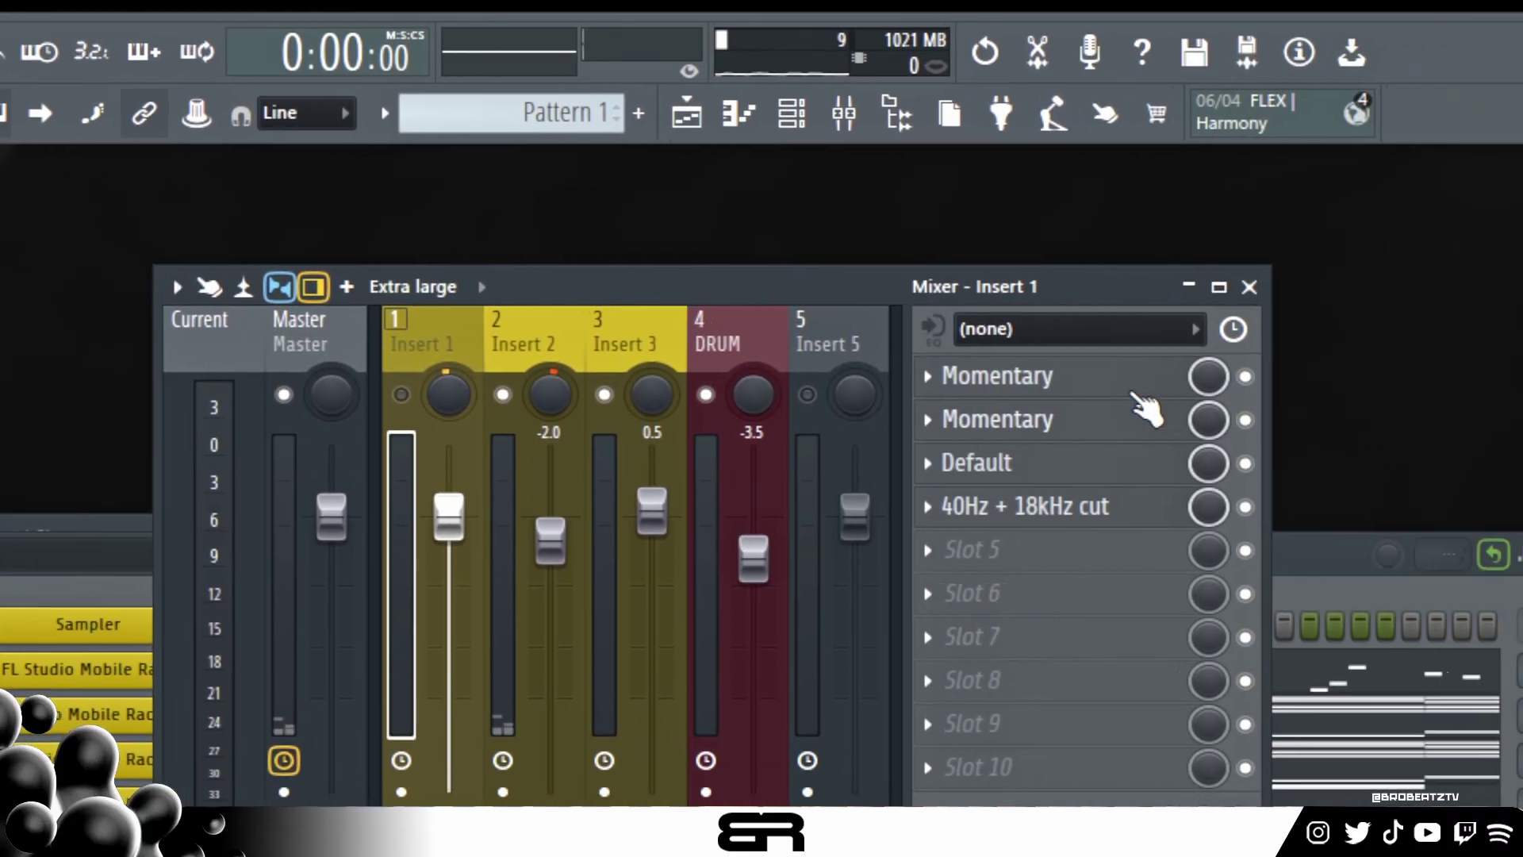
# - Examine the two Momentary effects, the Default effect and the 40Hz + 18kHz cut equalizer on Insert 1
pyautogui.click(1428, 419)
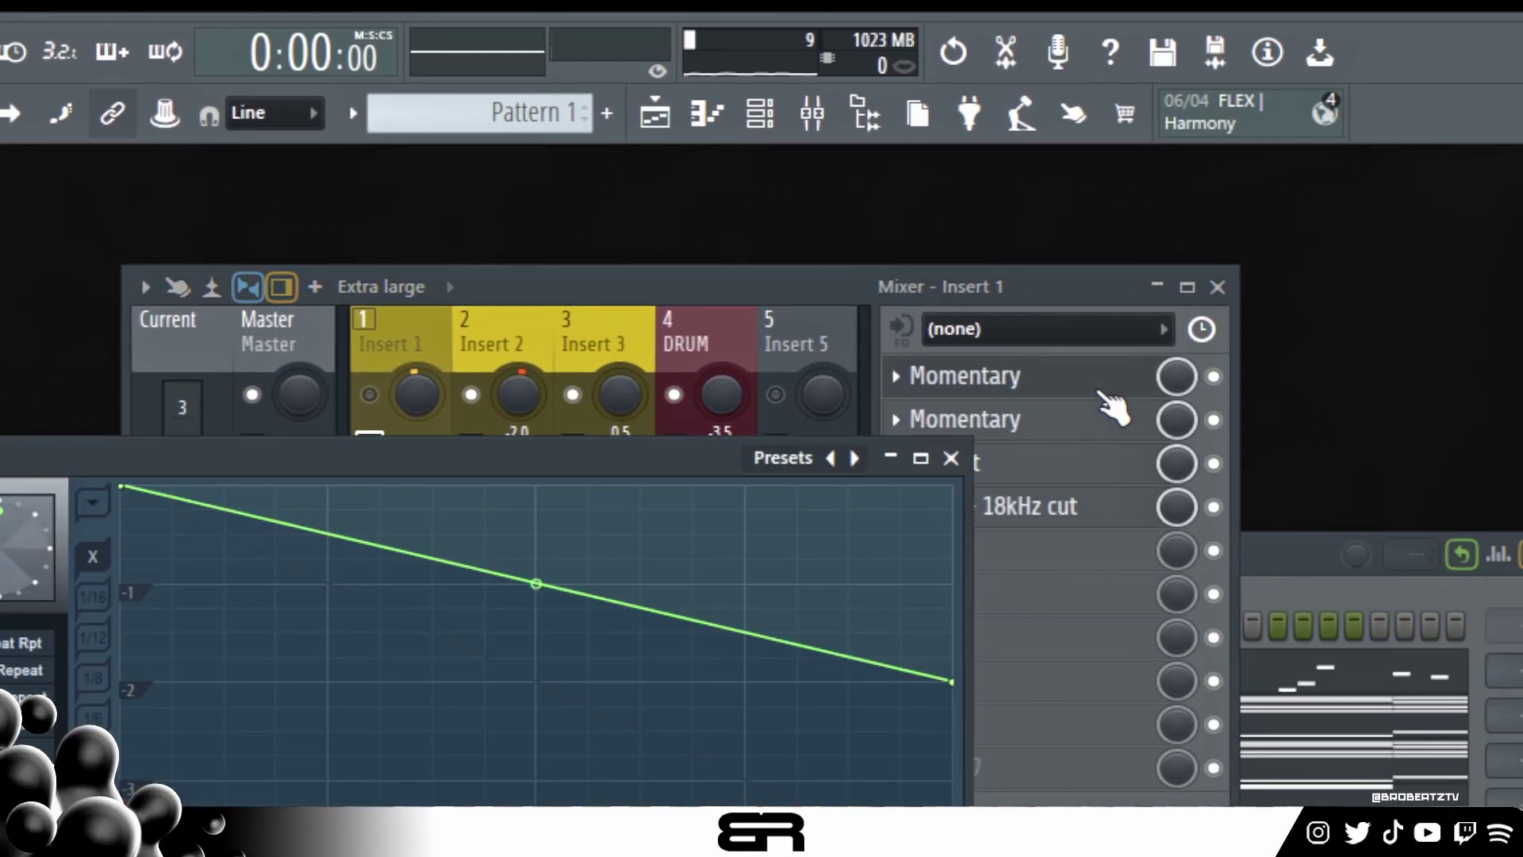
pyautogui.click(1095, 414)
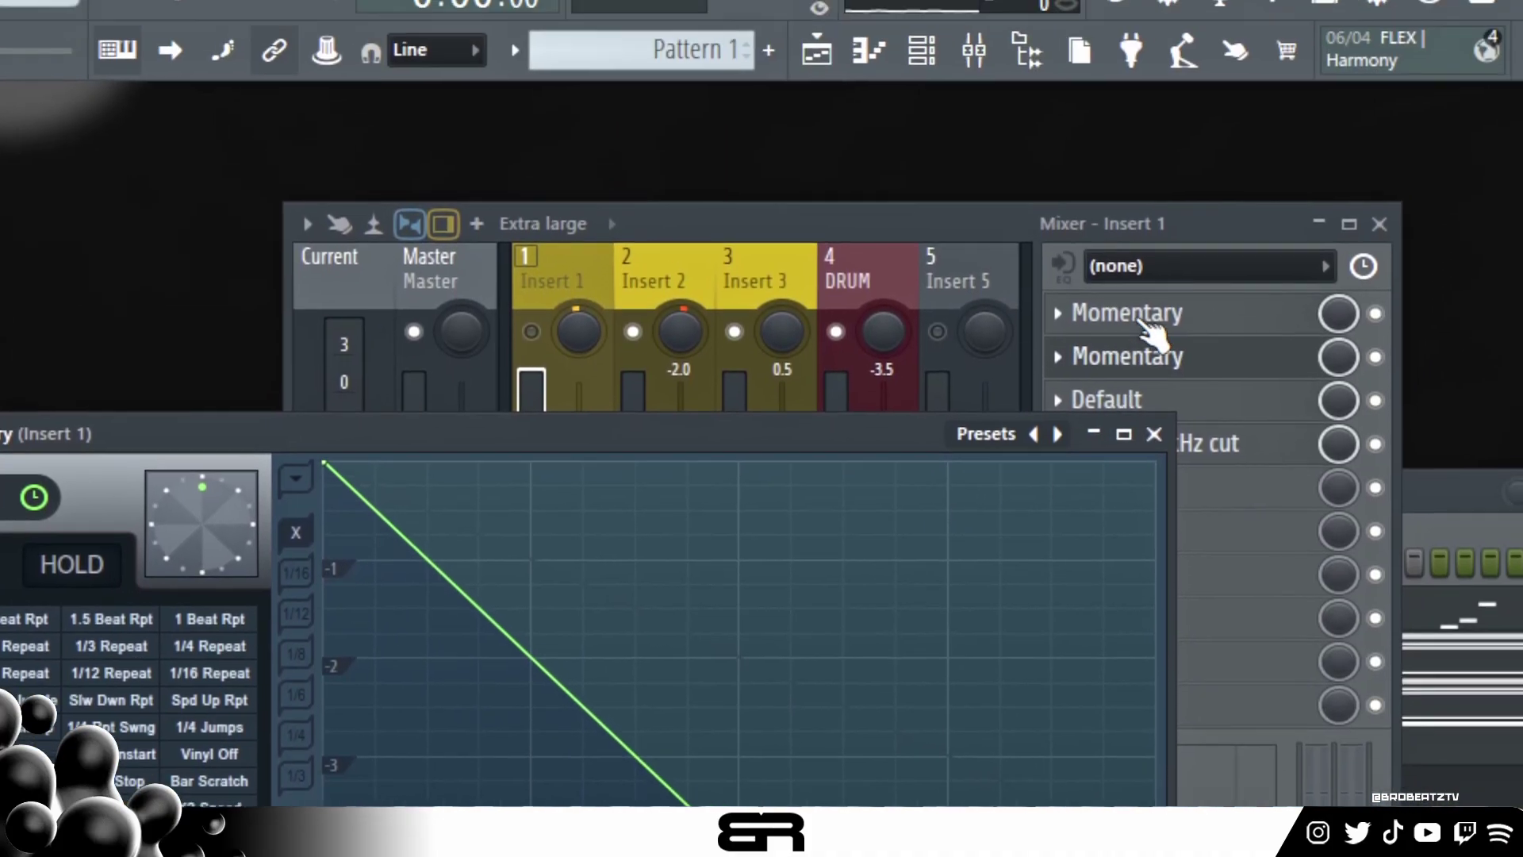
pyautogui.click(1105, 407)
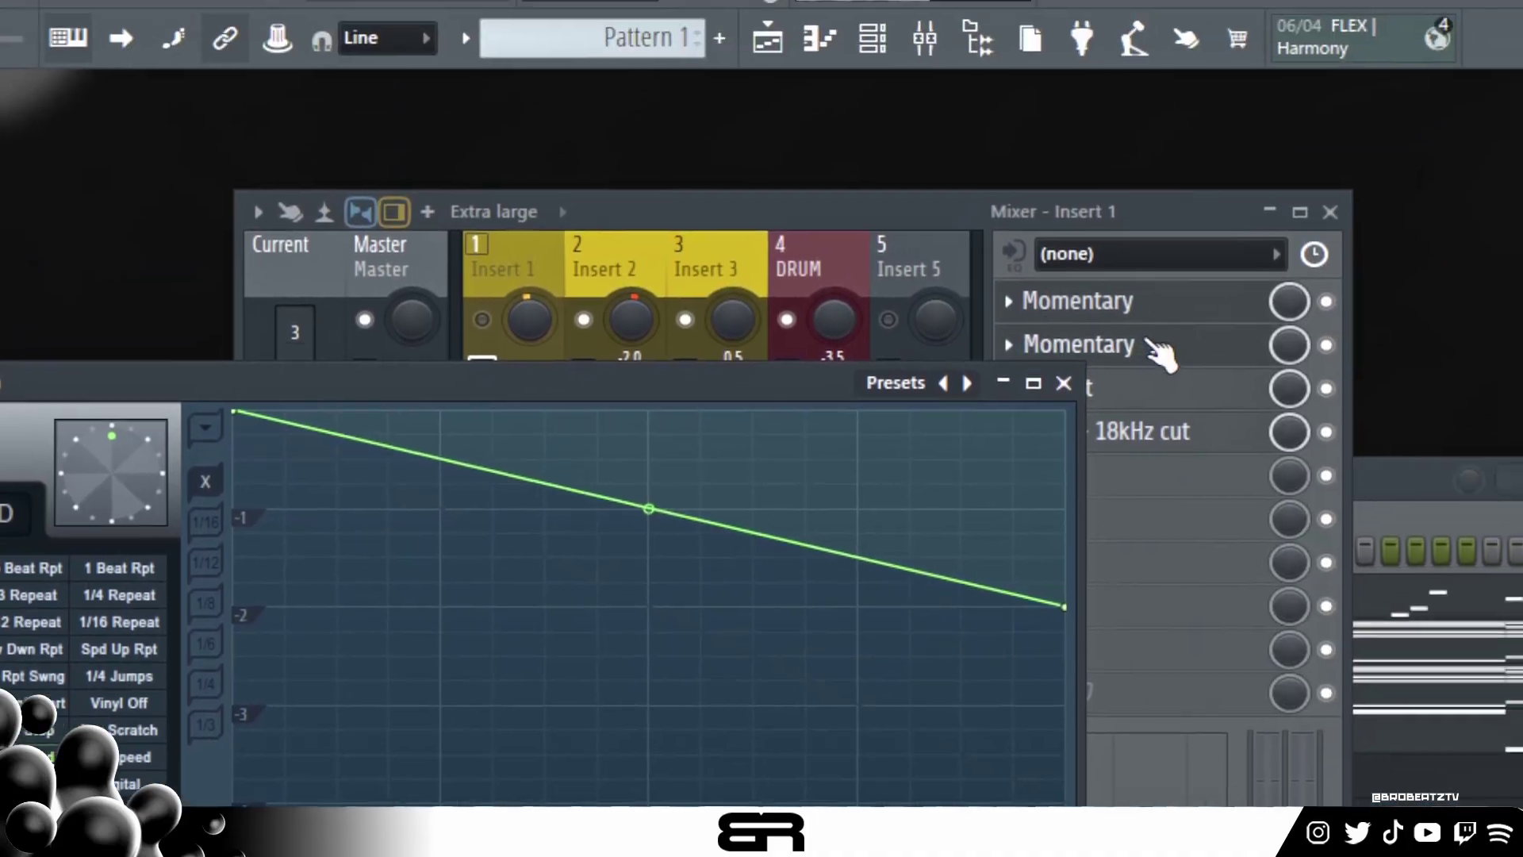
pyautogui.click(1125, 352)
pyautogui.click(1095, 421)
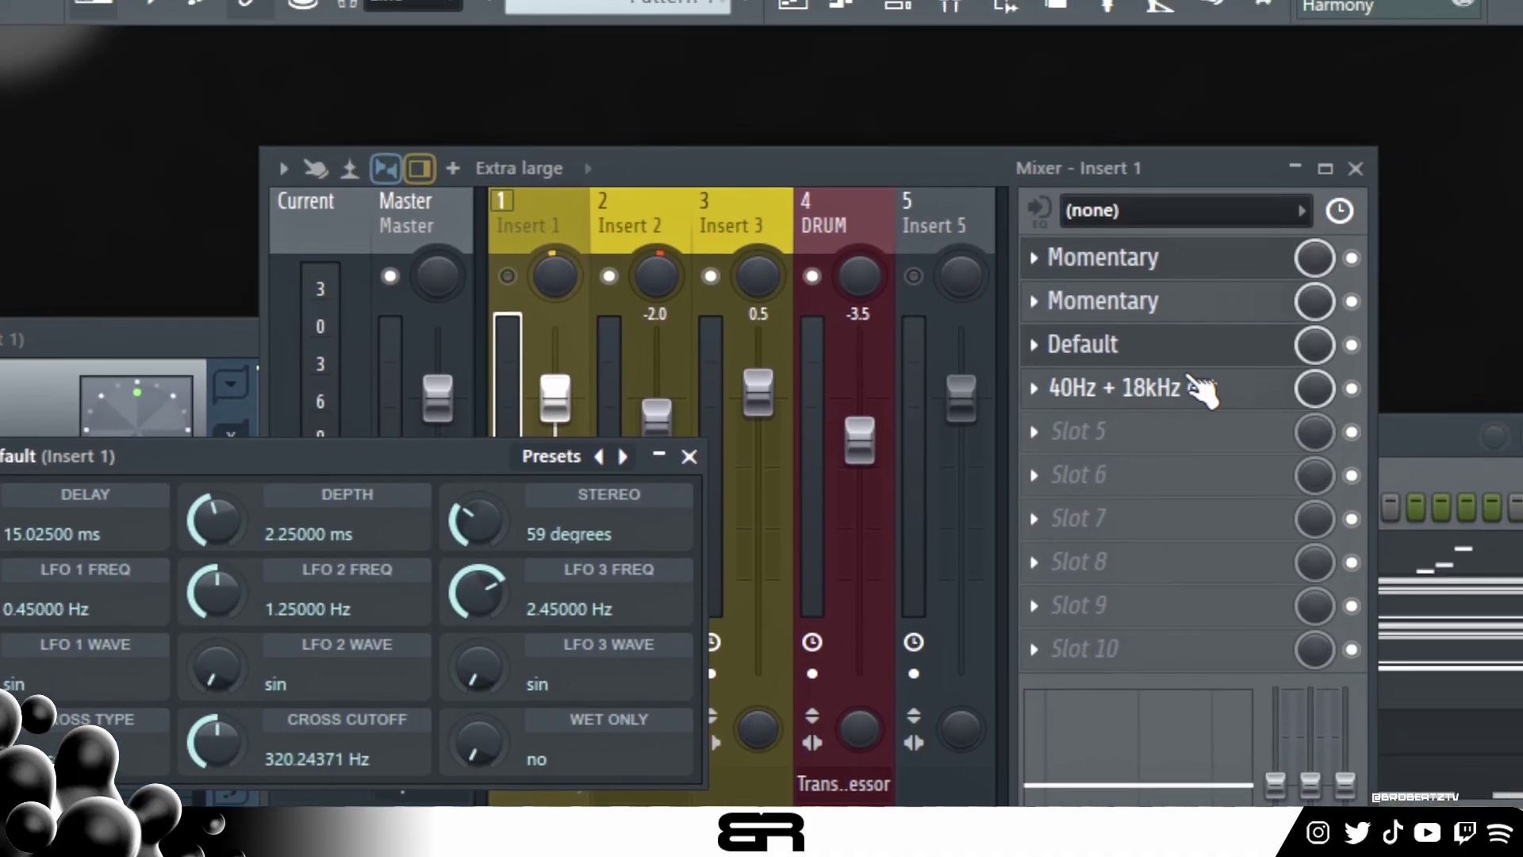
pyautogui.click(1202, 389)
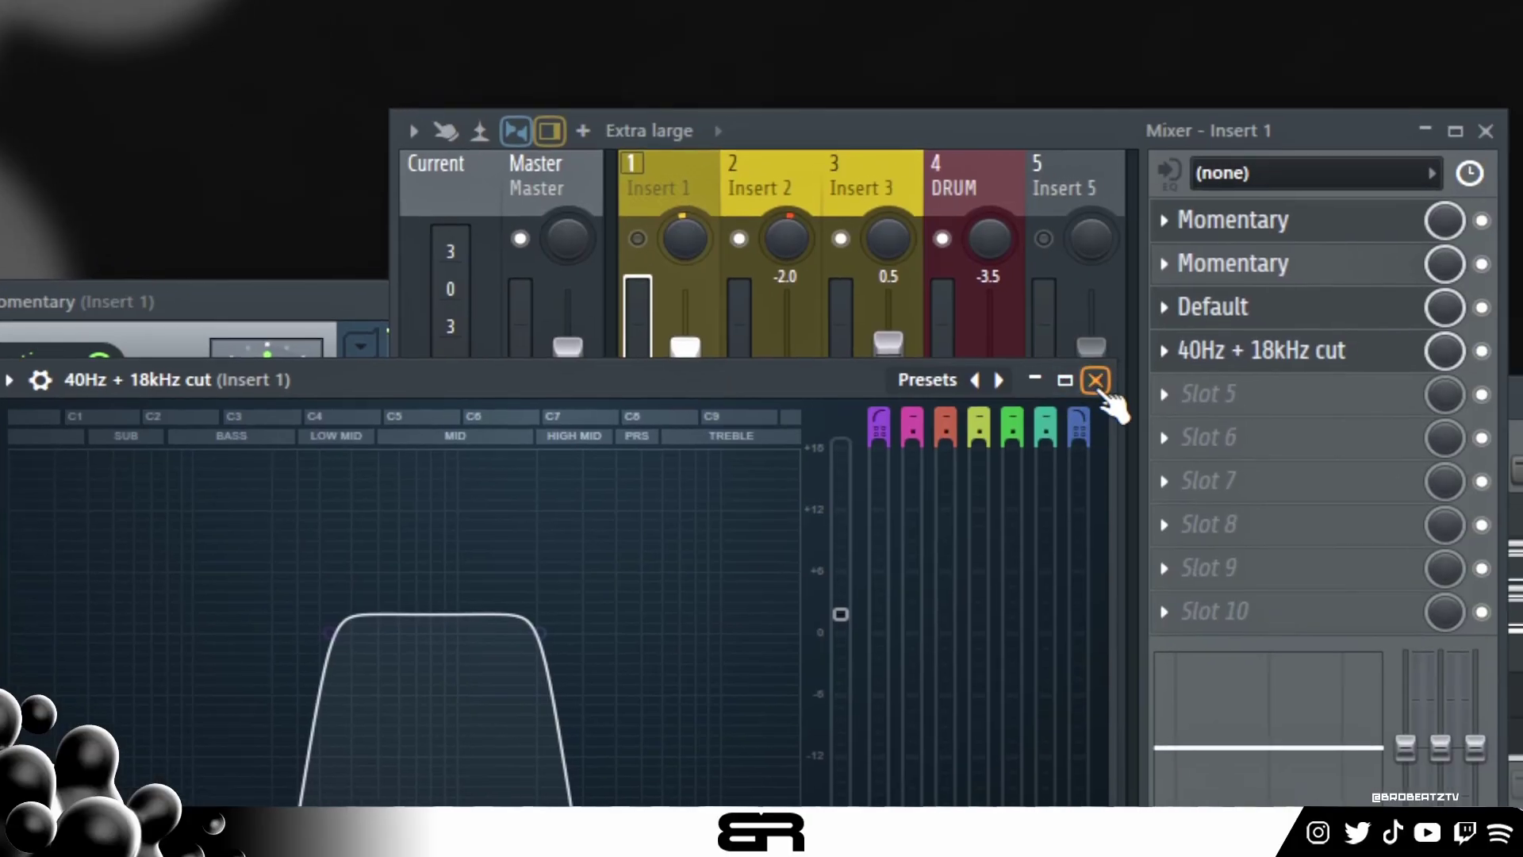
pyautogui.click(1265, 133)
pyautogui.moveTo(369, 397); pyautogui.dragTo(1227, 459)
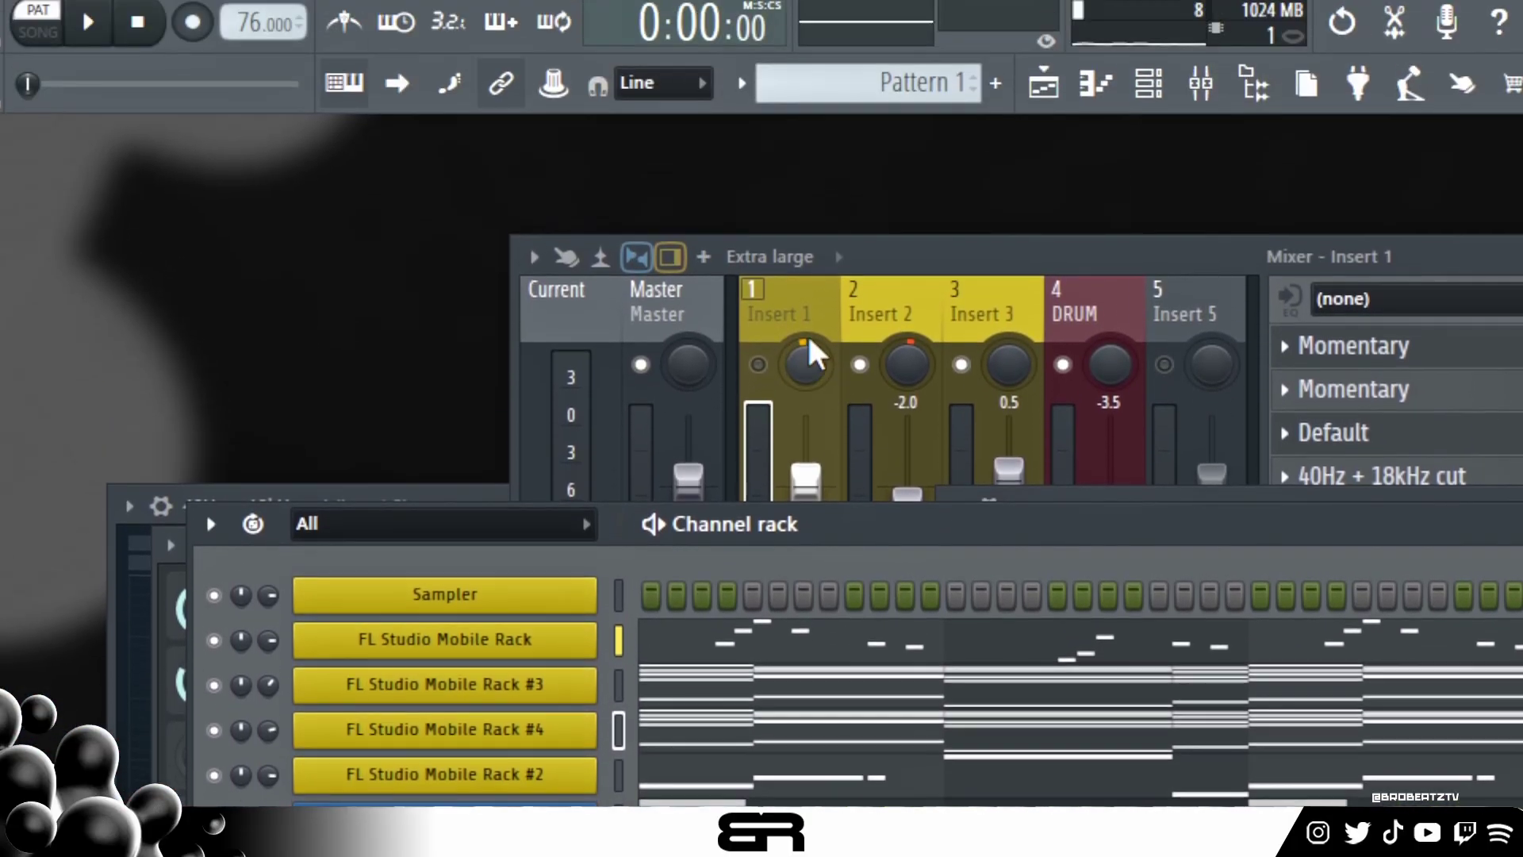
# - Unmute Insert 1 in the mixer and enable its effects
pyautogui.click(803, 421)
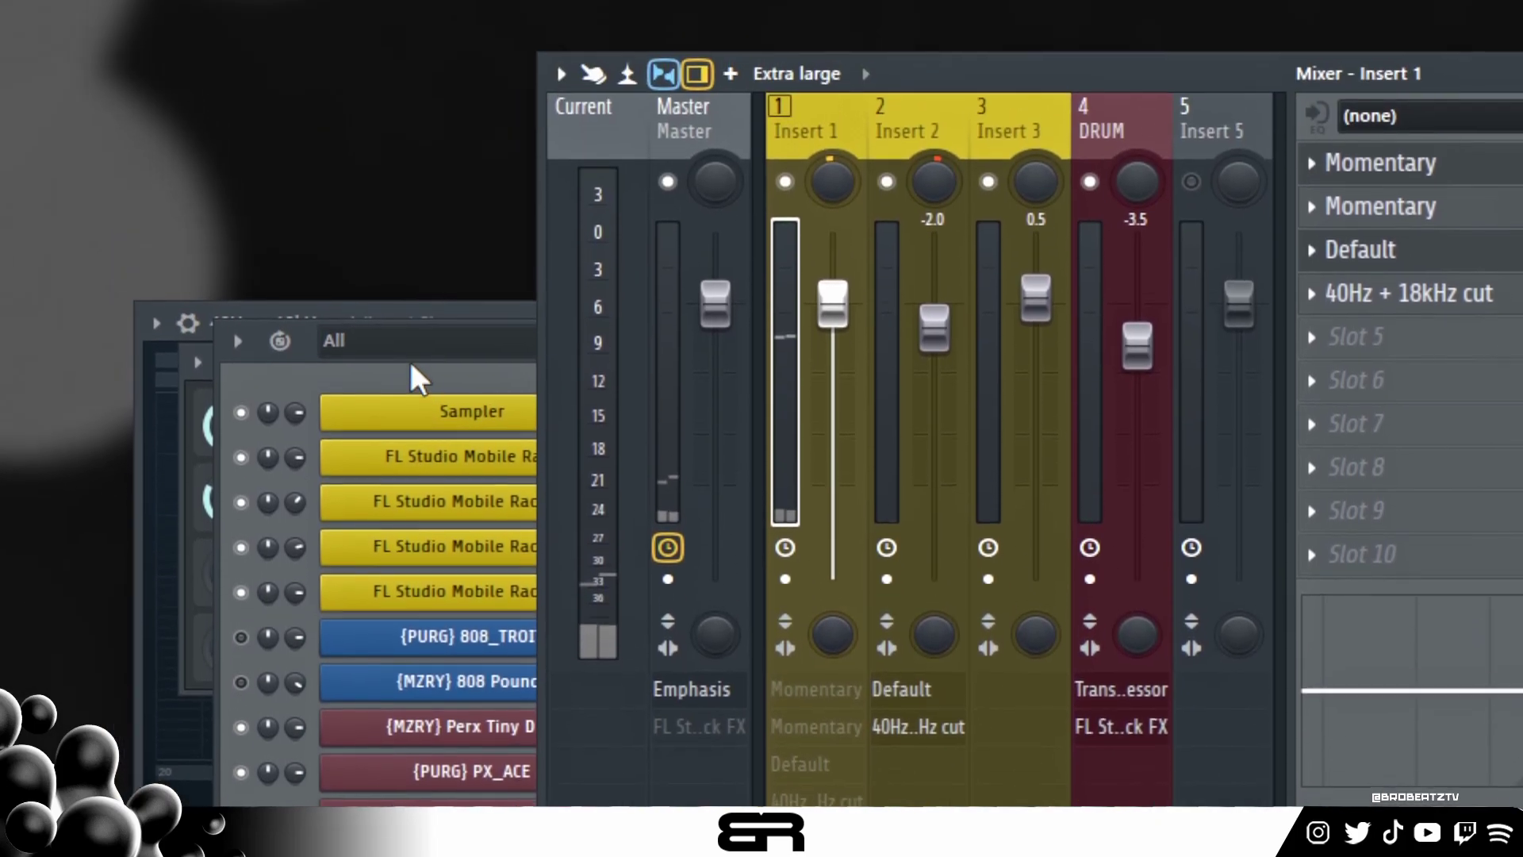
pyautogui.click(444, 223)
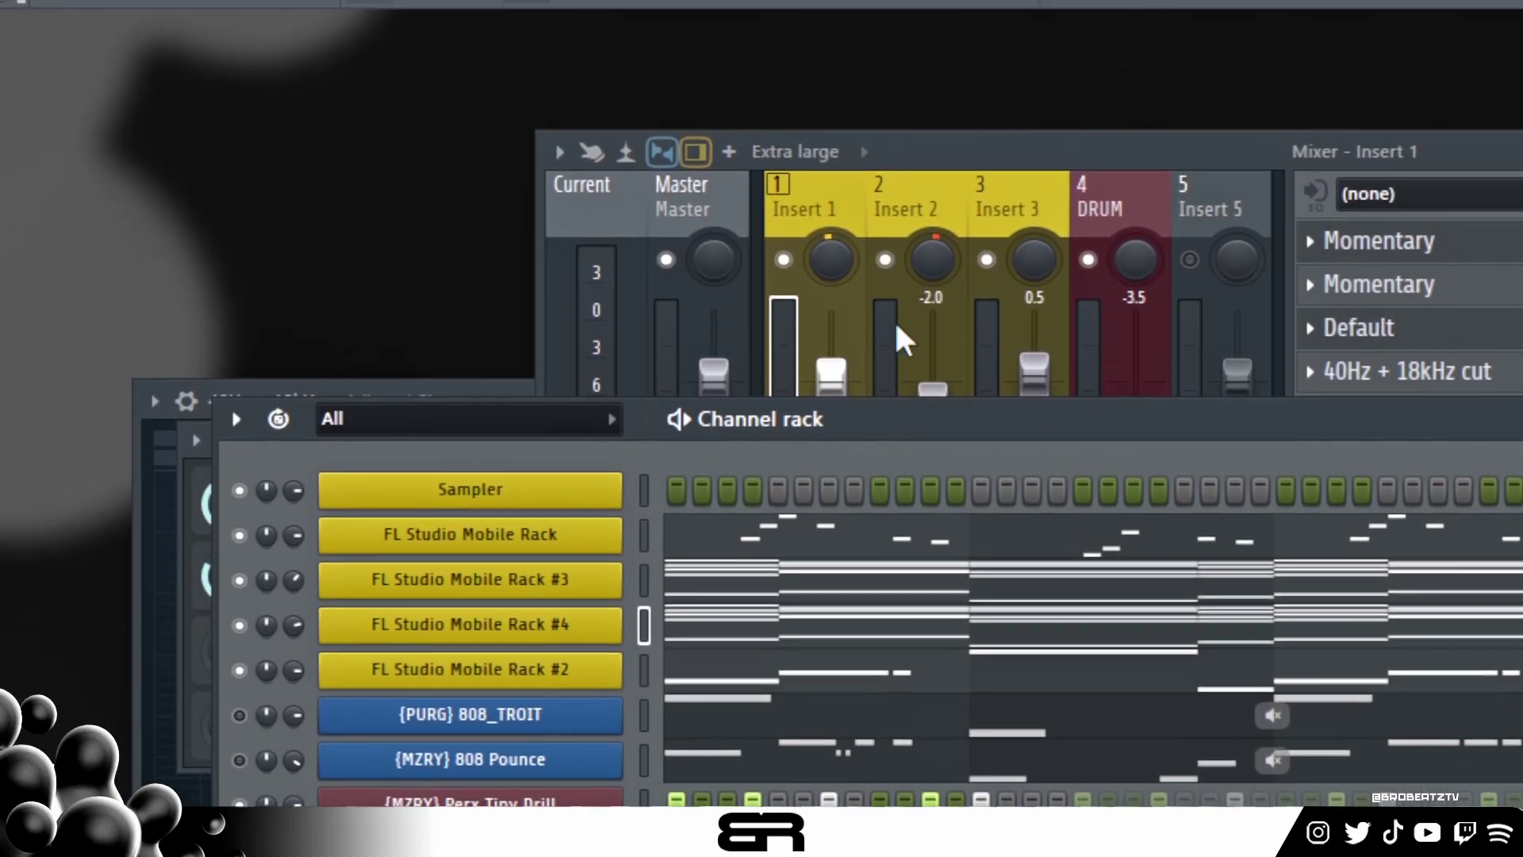
pyautogui.click(846, 35)
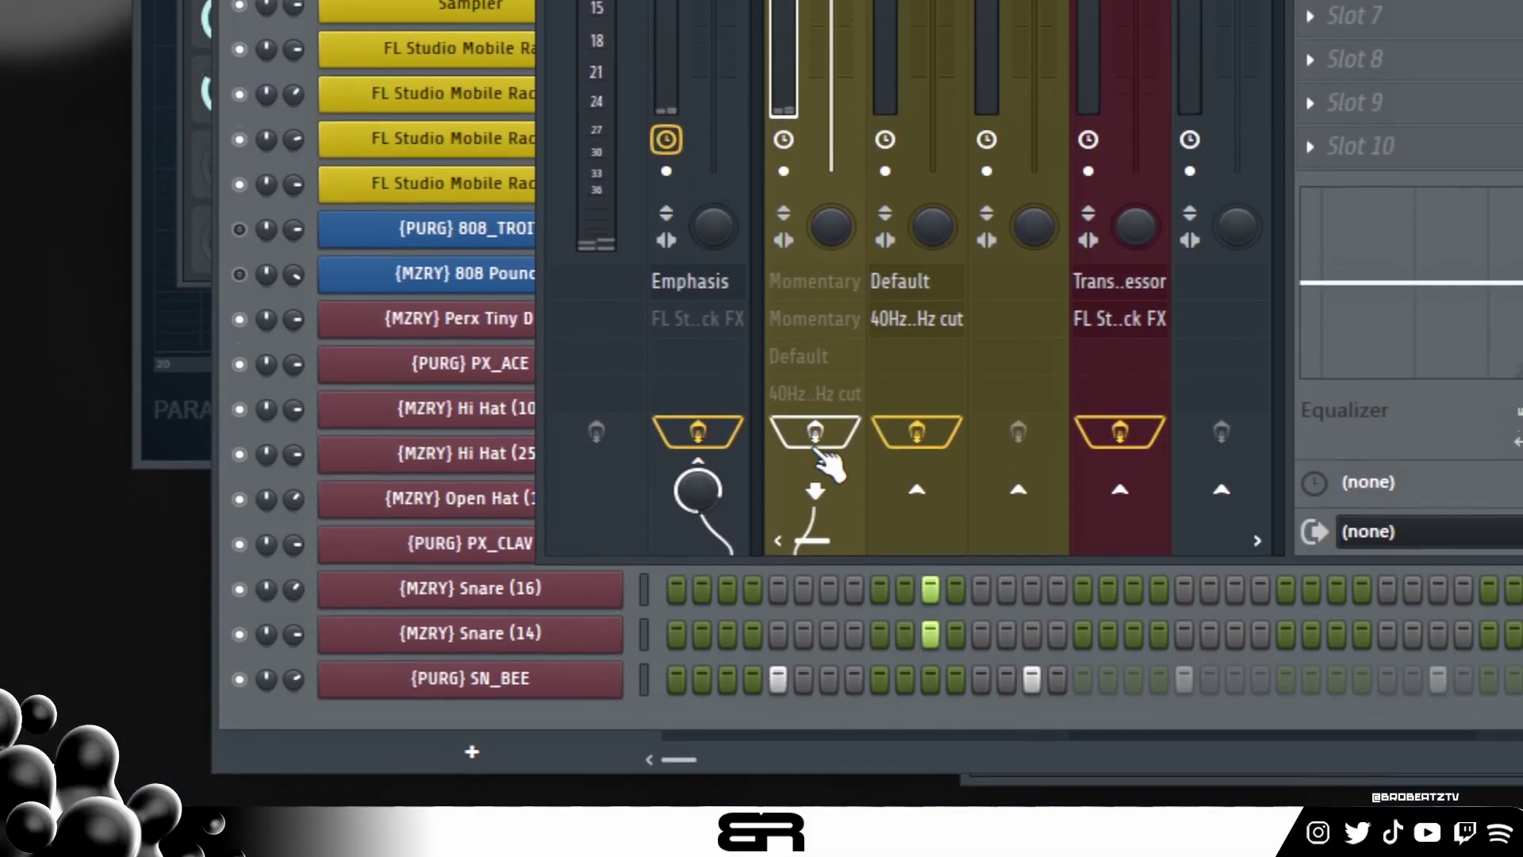
pyautogui.click(817, 451)
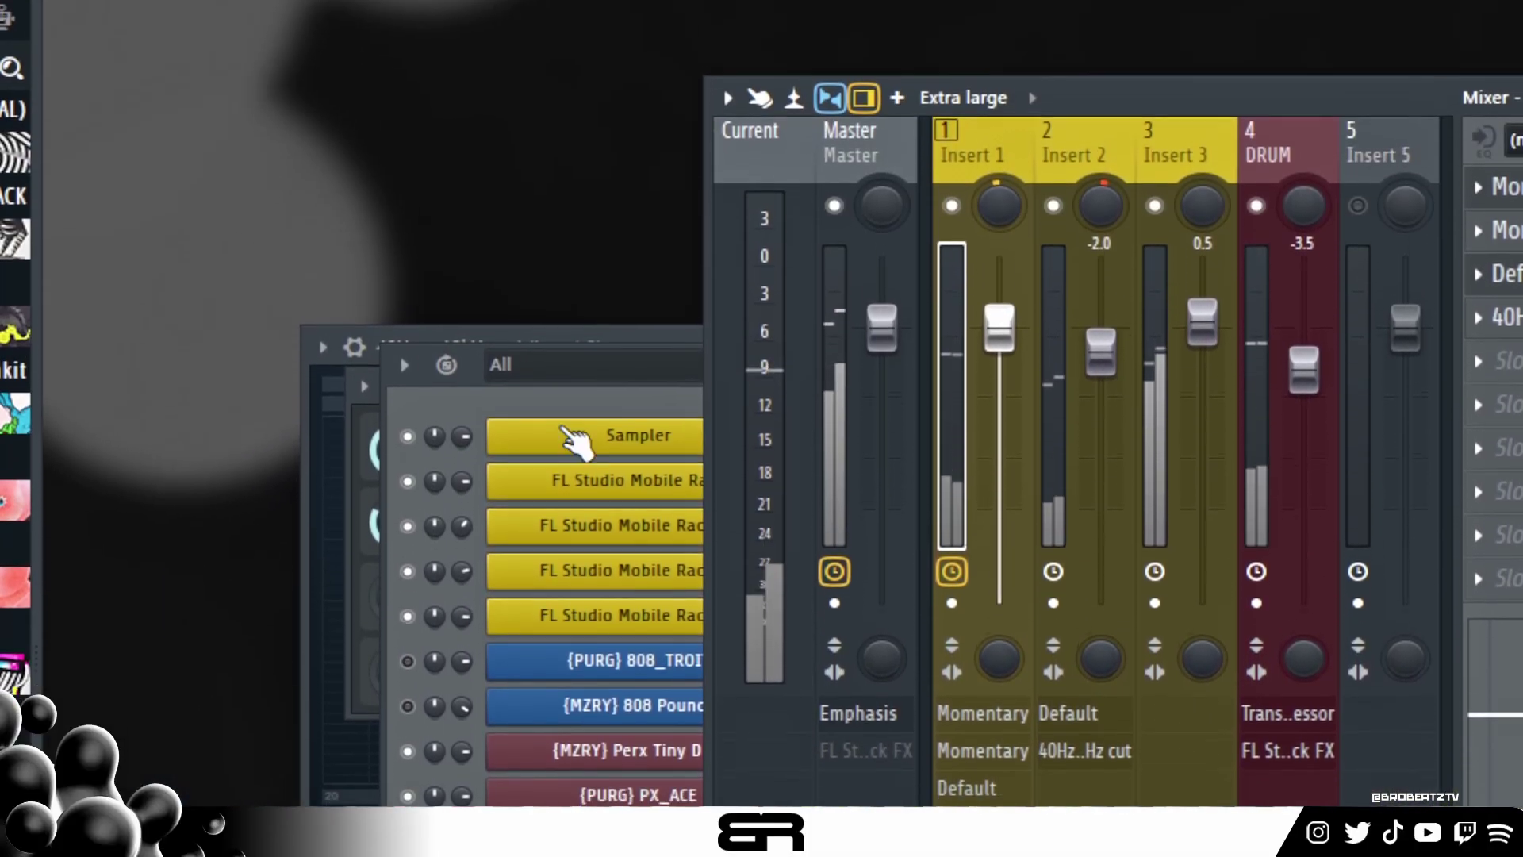
# - Examine the FL Studio Mobile Rack melody in the piano roll during playback and return to the mixer
pyautogui.click(576, 440)
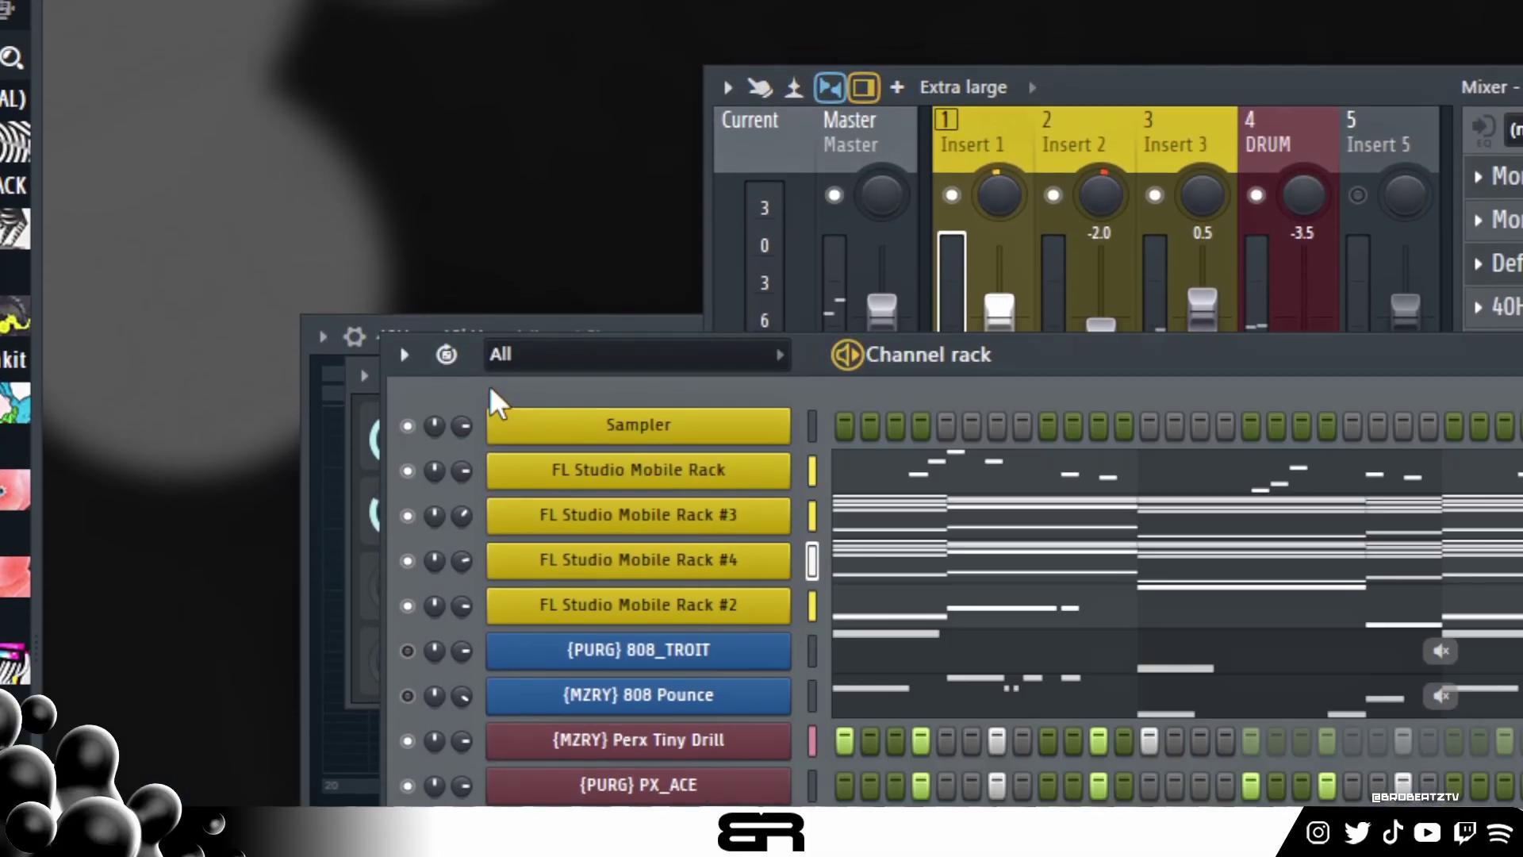
pyautogui.click(902, 419)
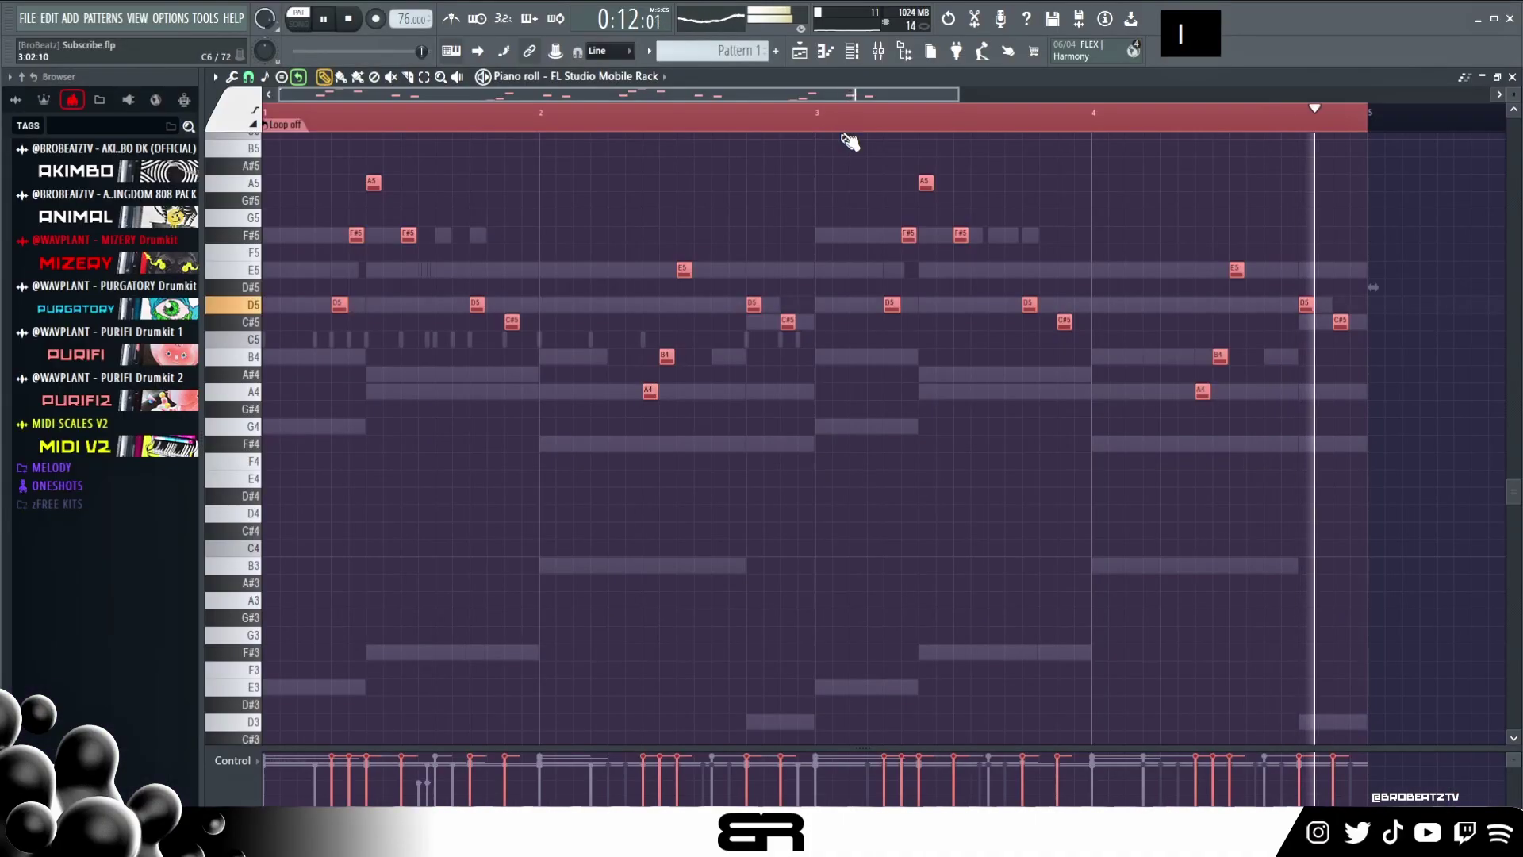
pyautogui.press('F6')
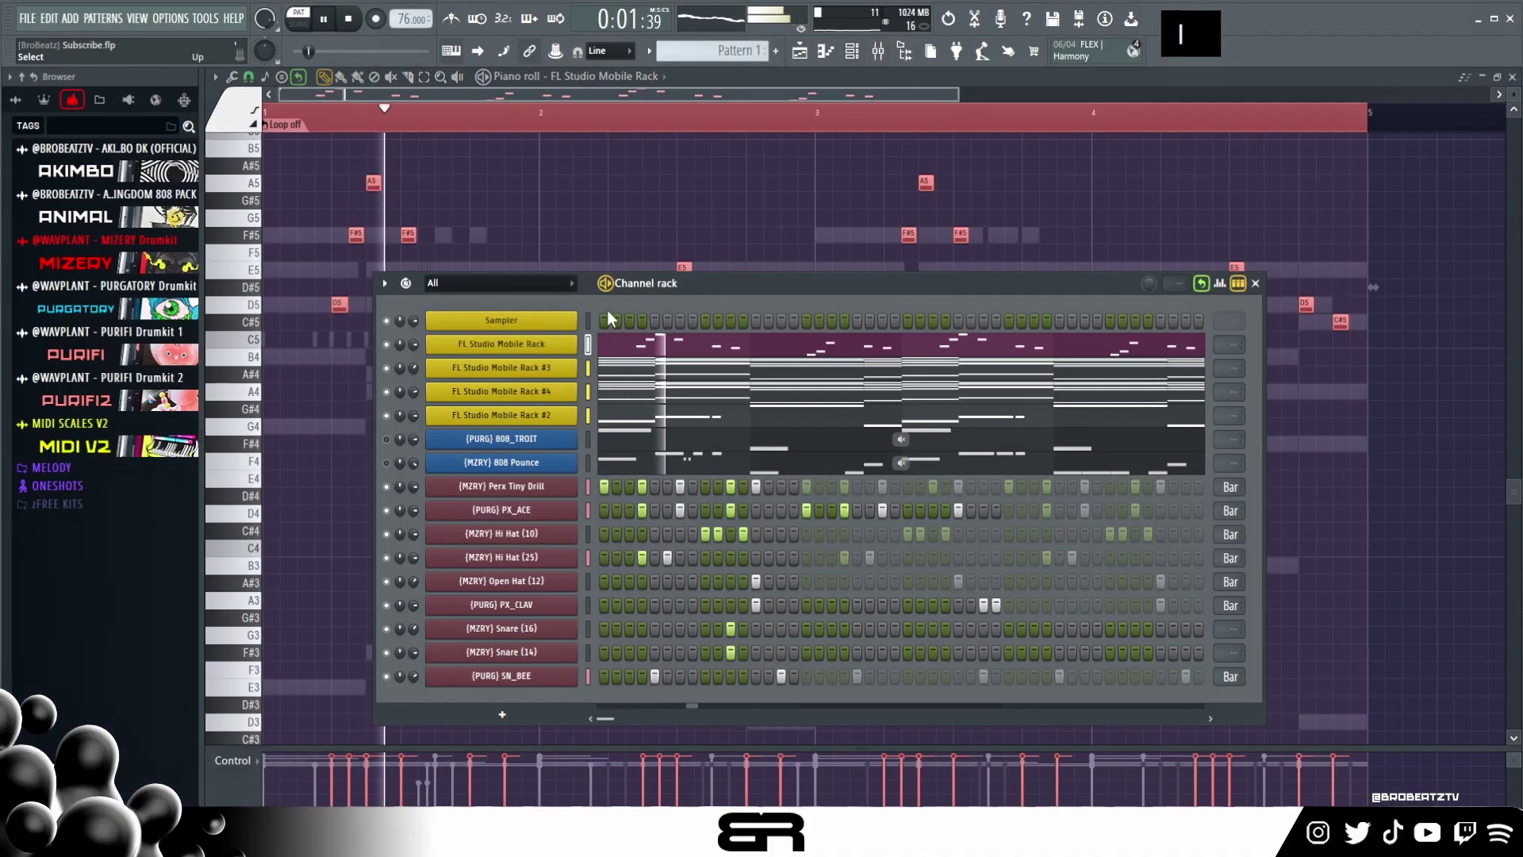
pyautogui.click(533, 348)
pyautogui.click(533, 348)
pyautogui.click(879, 50)
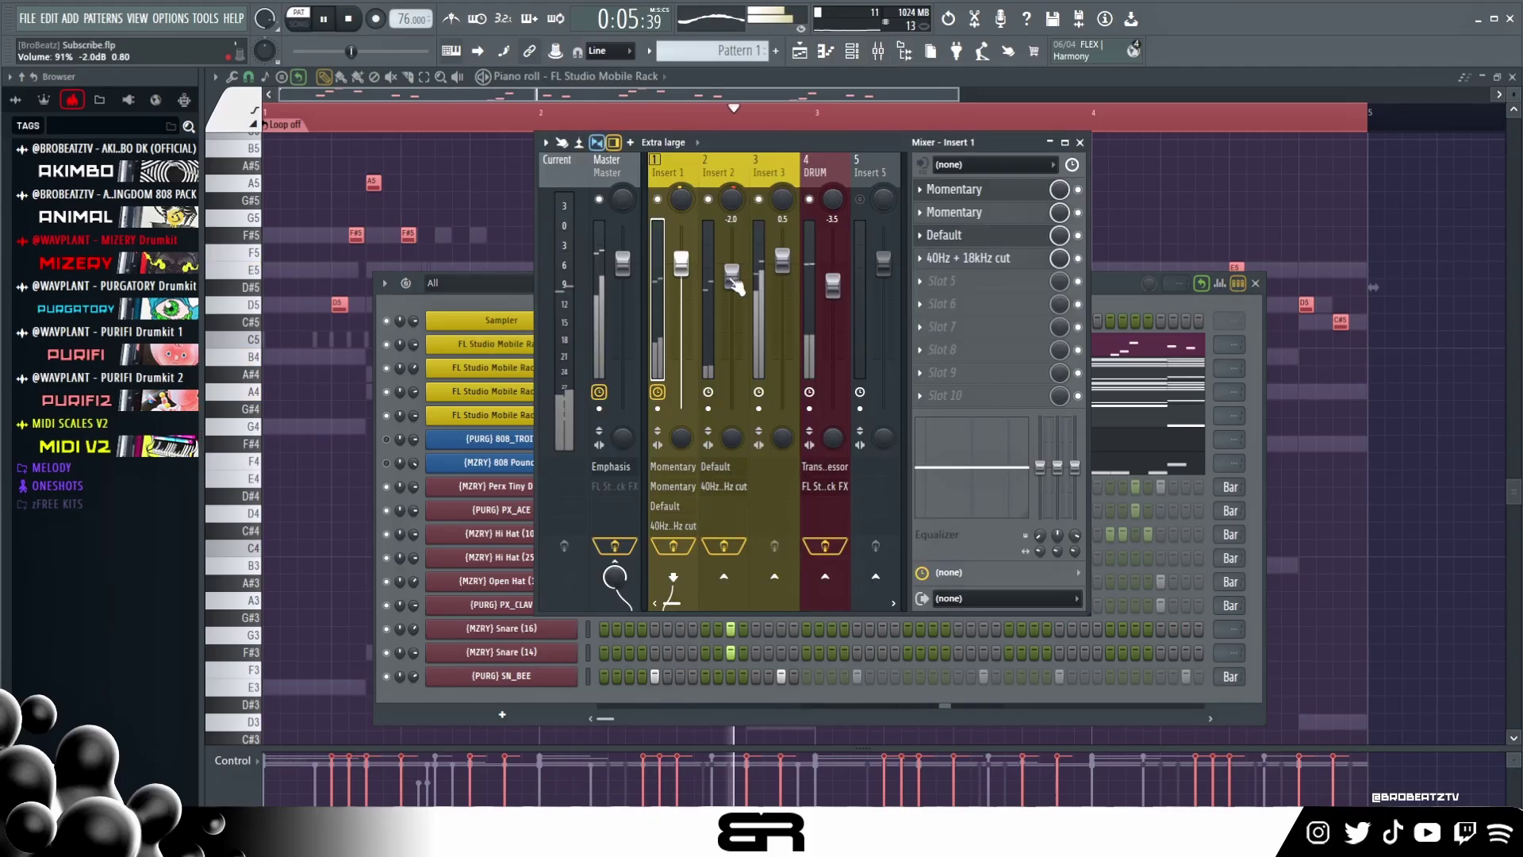
# - Reposition the mixer window, stop playback and select the Master track
pyautogui.moveTo(755, 142); pyautogui.dragTo(821, 184)
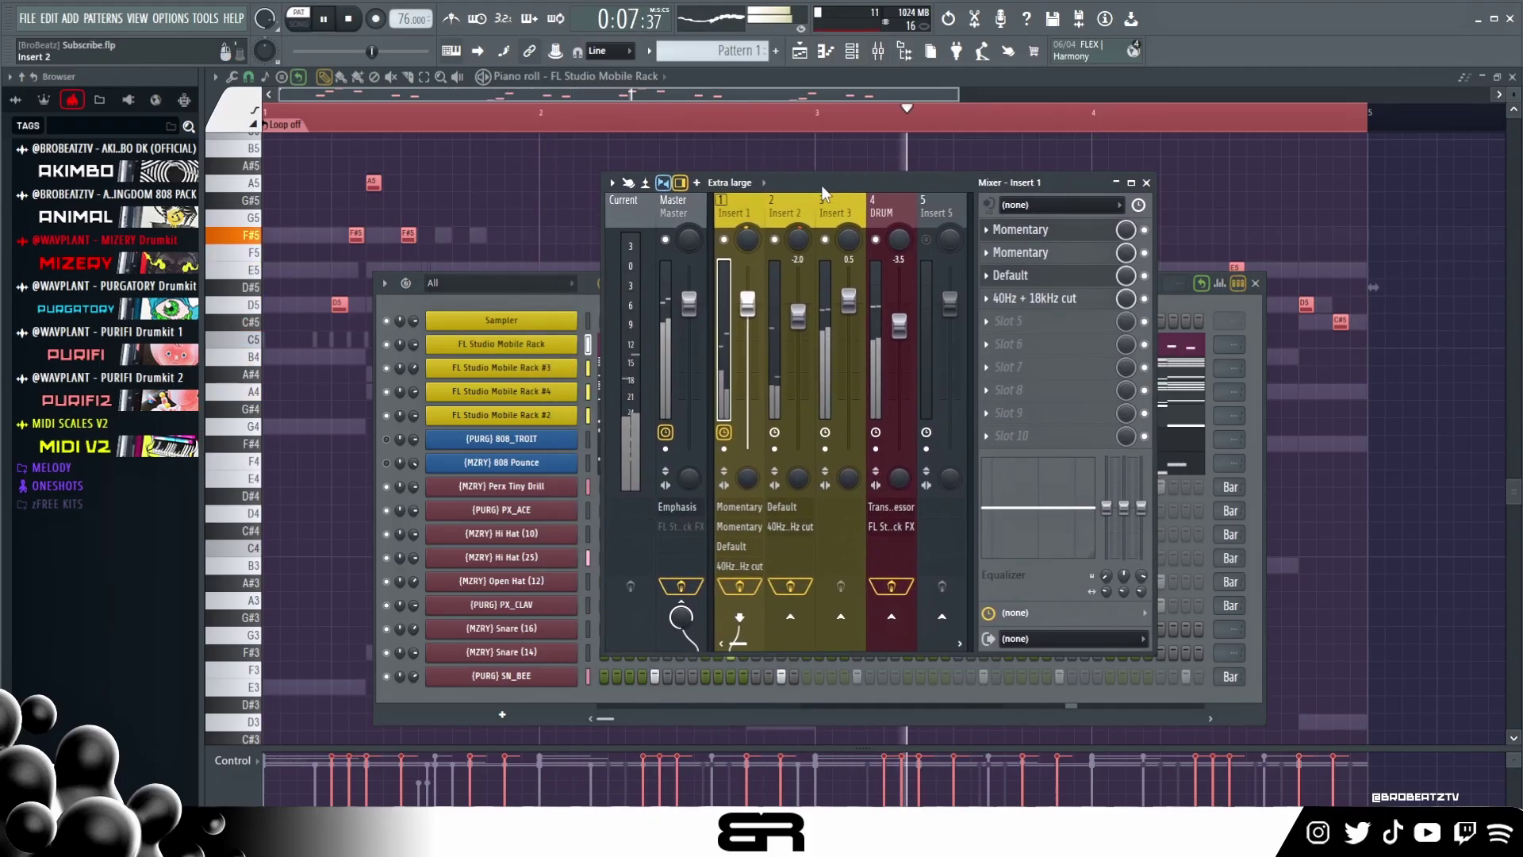
pyautogui.press('space')
pyautogui.press('F9')
pyautogui.press('F9')
pyautogui.click(678, 249)
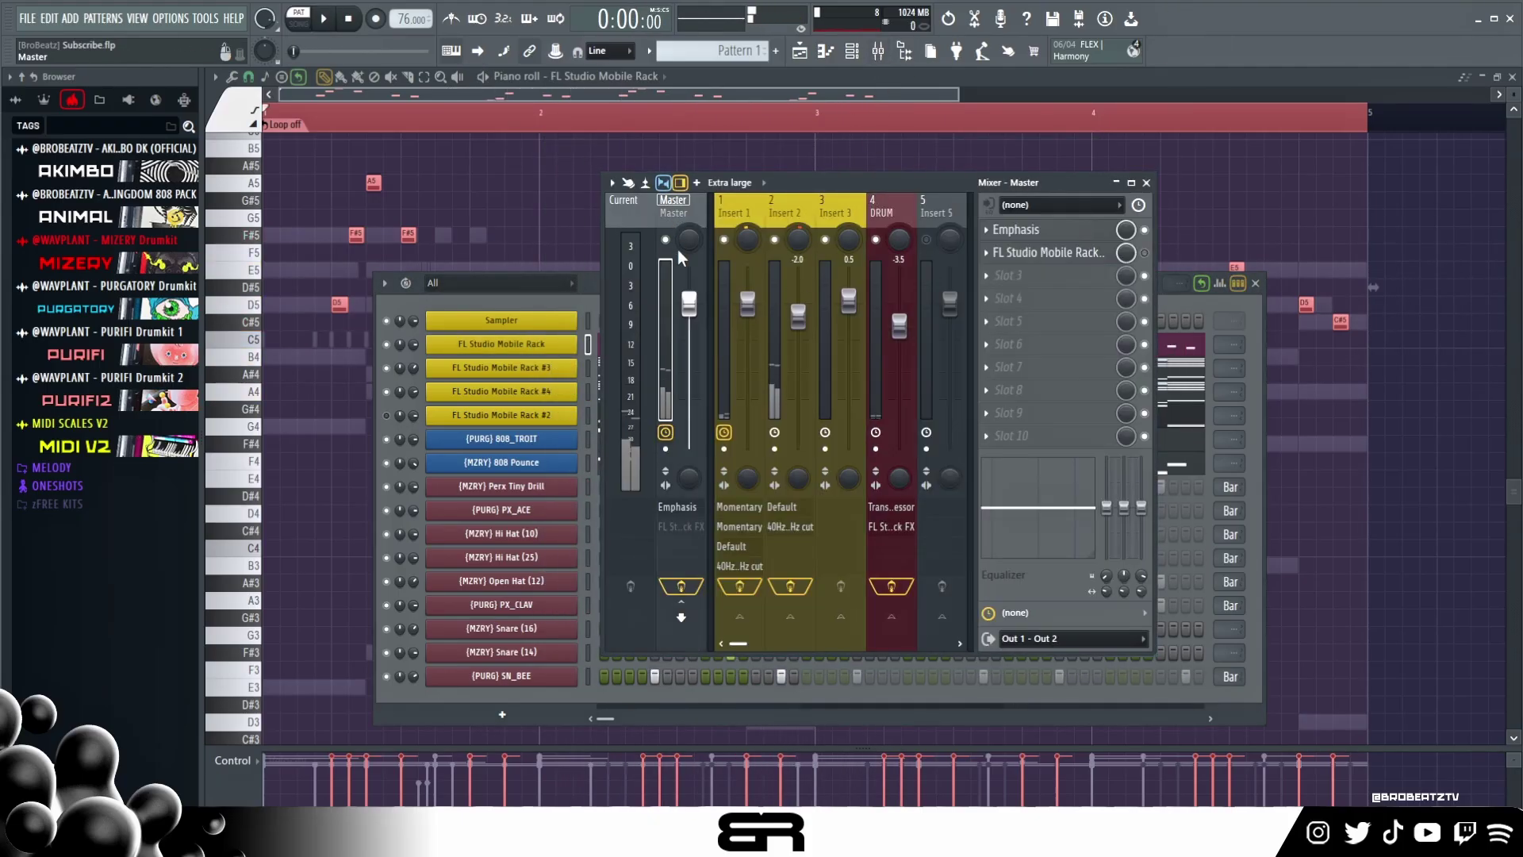
# - Examine the Emphasis limiter settings on the Master track and close the plugin
pyautogui.click(1032, 254)
pyautogui.click(1036, 253)
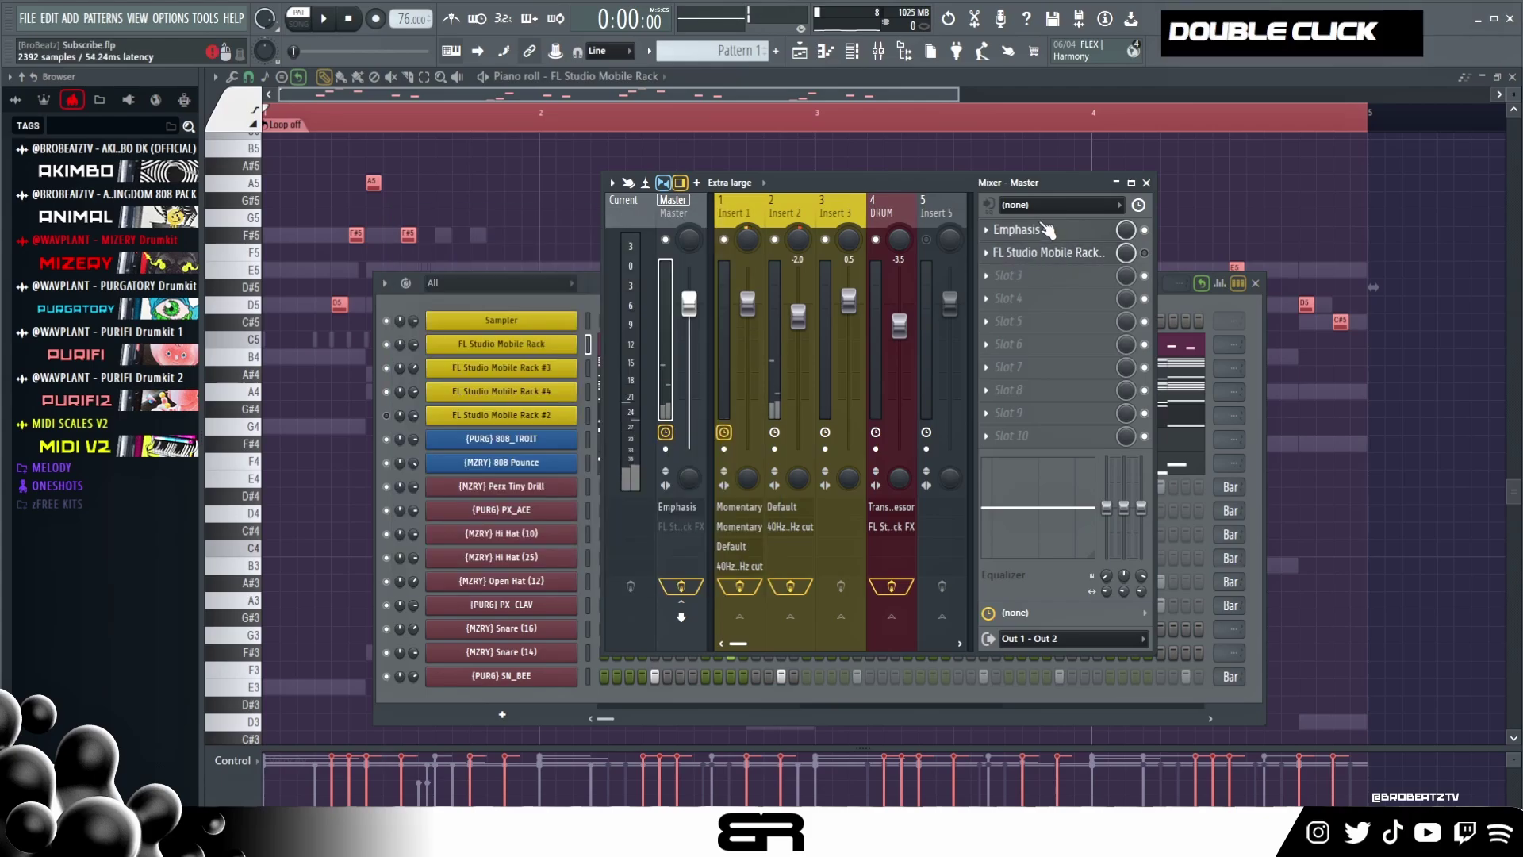
pyautogui.click(1031, 237)
pyautogui.moveTo(684, 238); pyautogui.dragTo(876, 223)
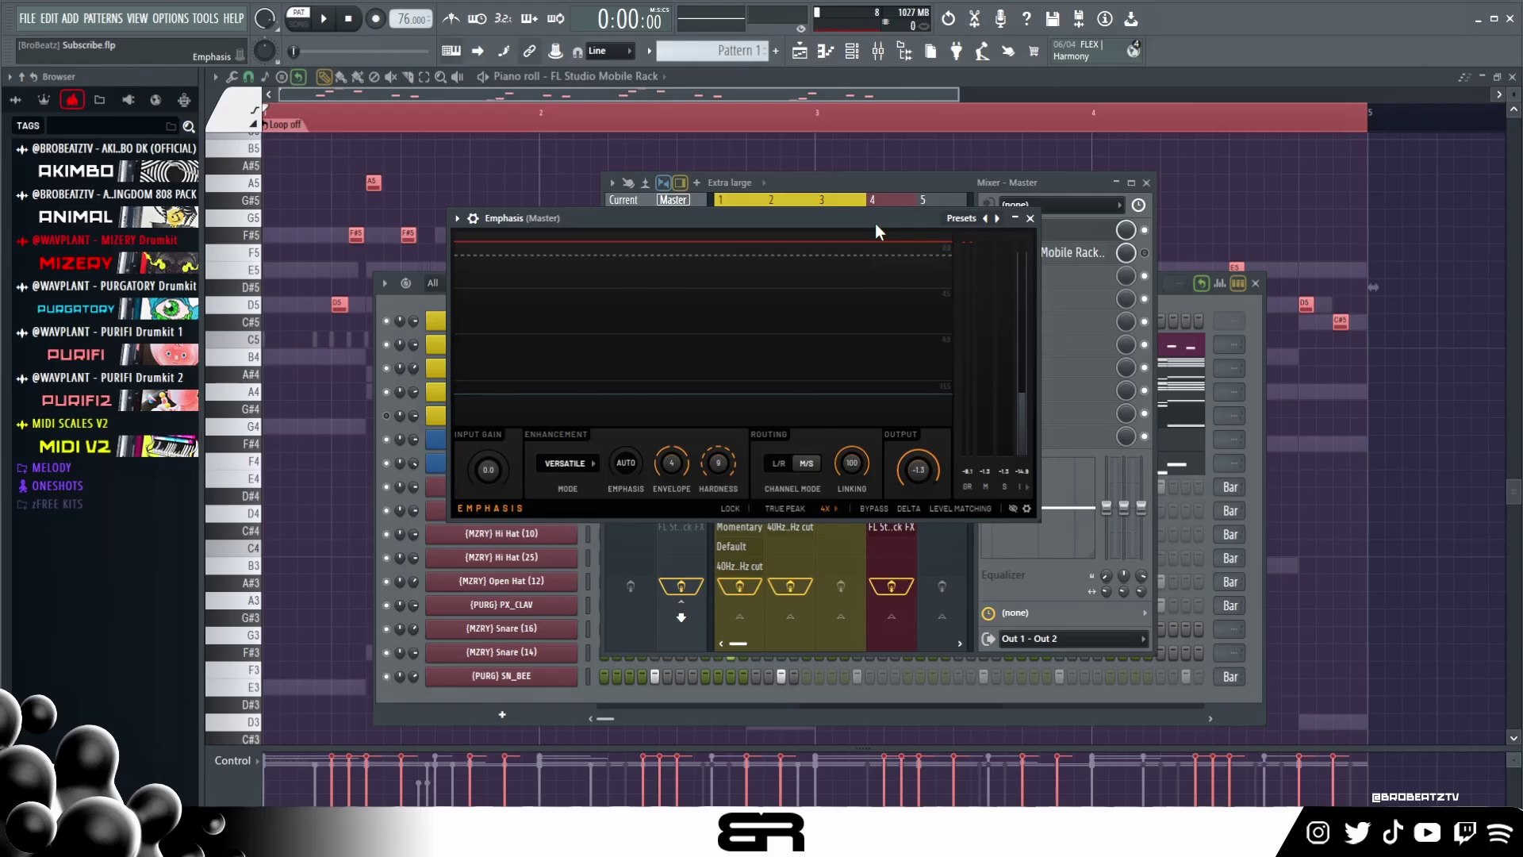
pyautogui.moveTo(812, 223)
pyautogui.mouseDown()
pyautogui.moveTo(754, 235)
pyautogui.moveTo(840, 229)
pyautogui.mouseUp()
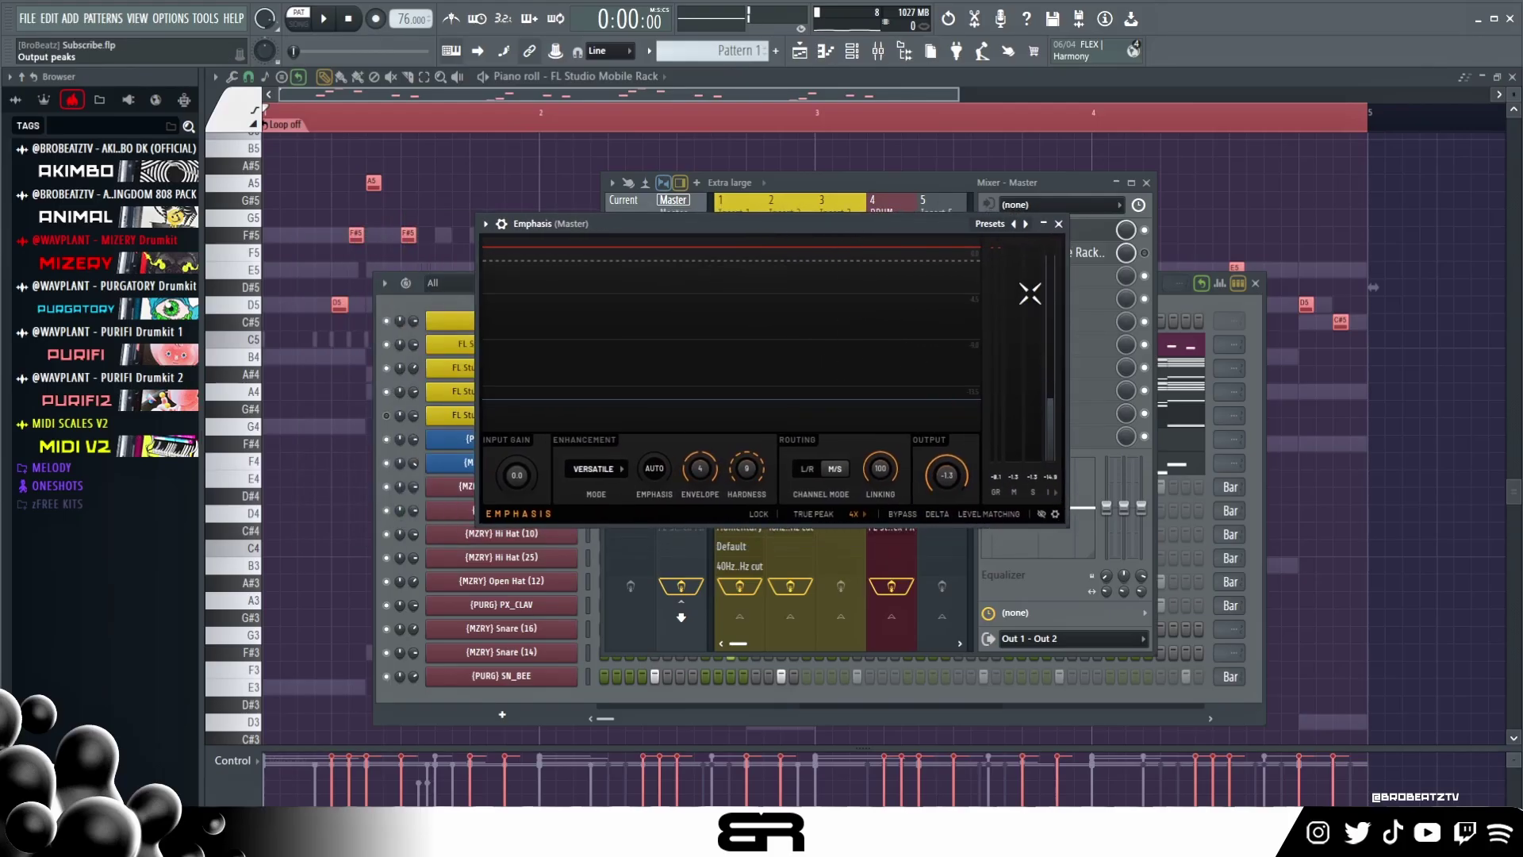
pyautogui.click(1058, 225)
# - Open FL Studio Mobile Rack FX on the Master track and enlarge its window to show more modules
pyautogui.click(1079, 254)
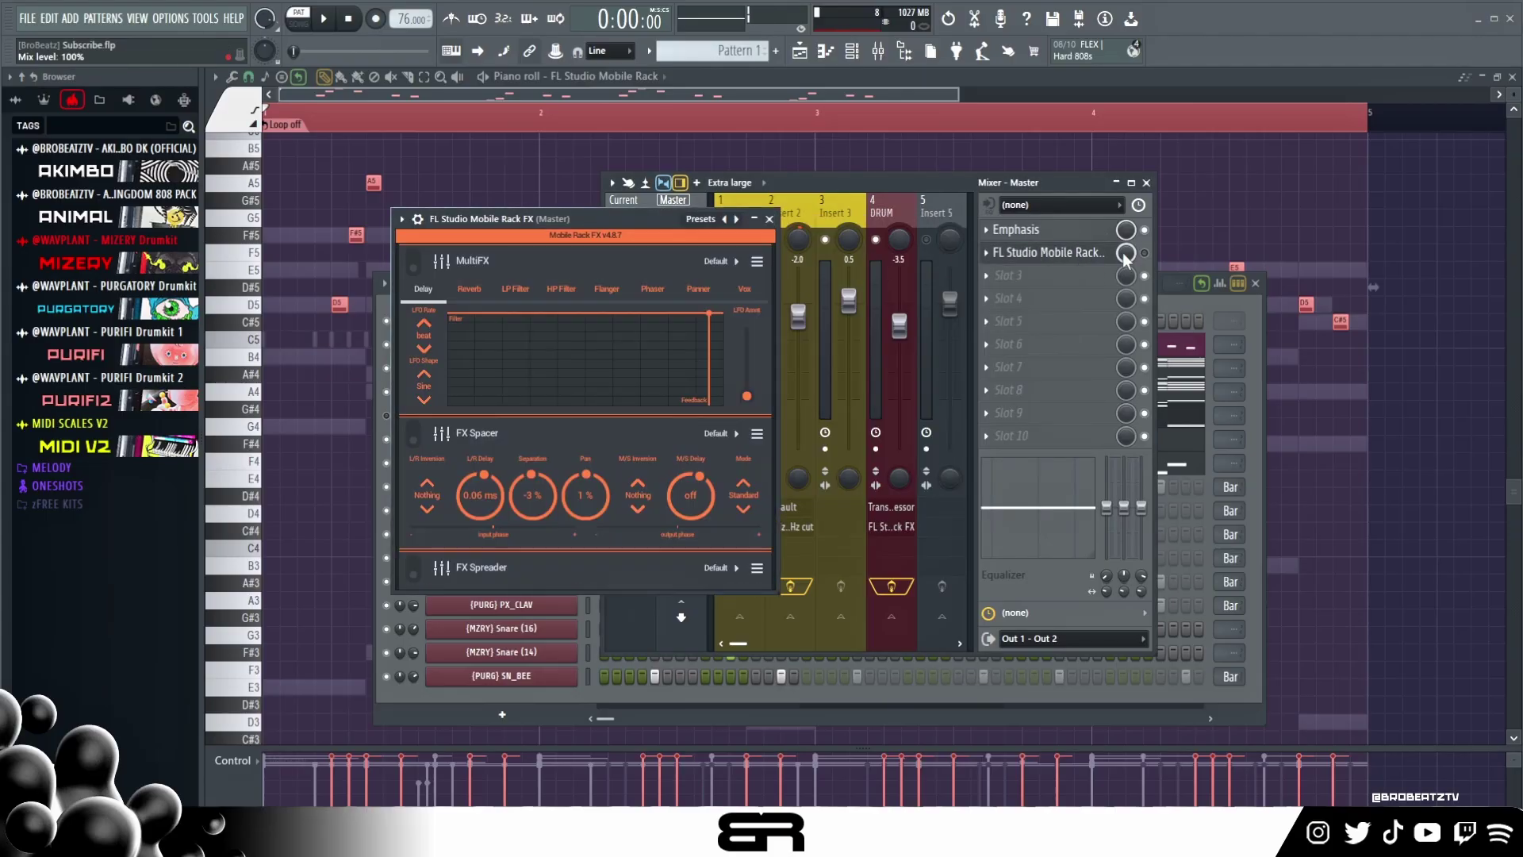
pyautogui.moveTo(530, 247); pyautogui.dragTo(534, 206)
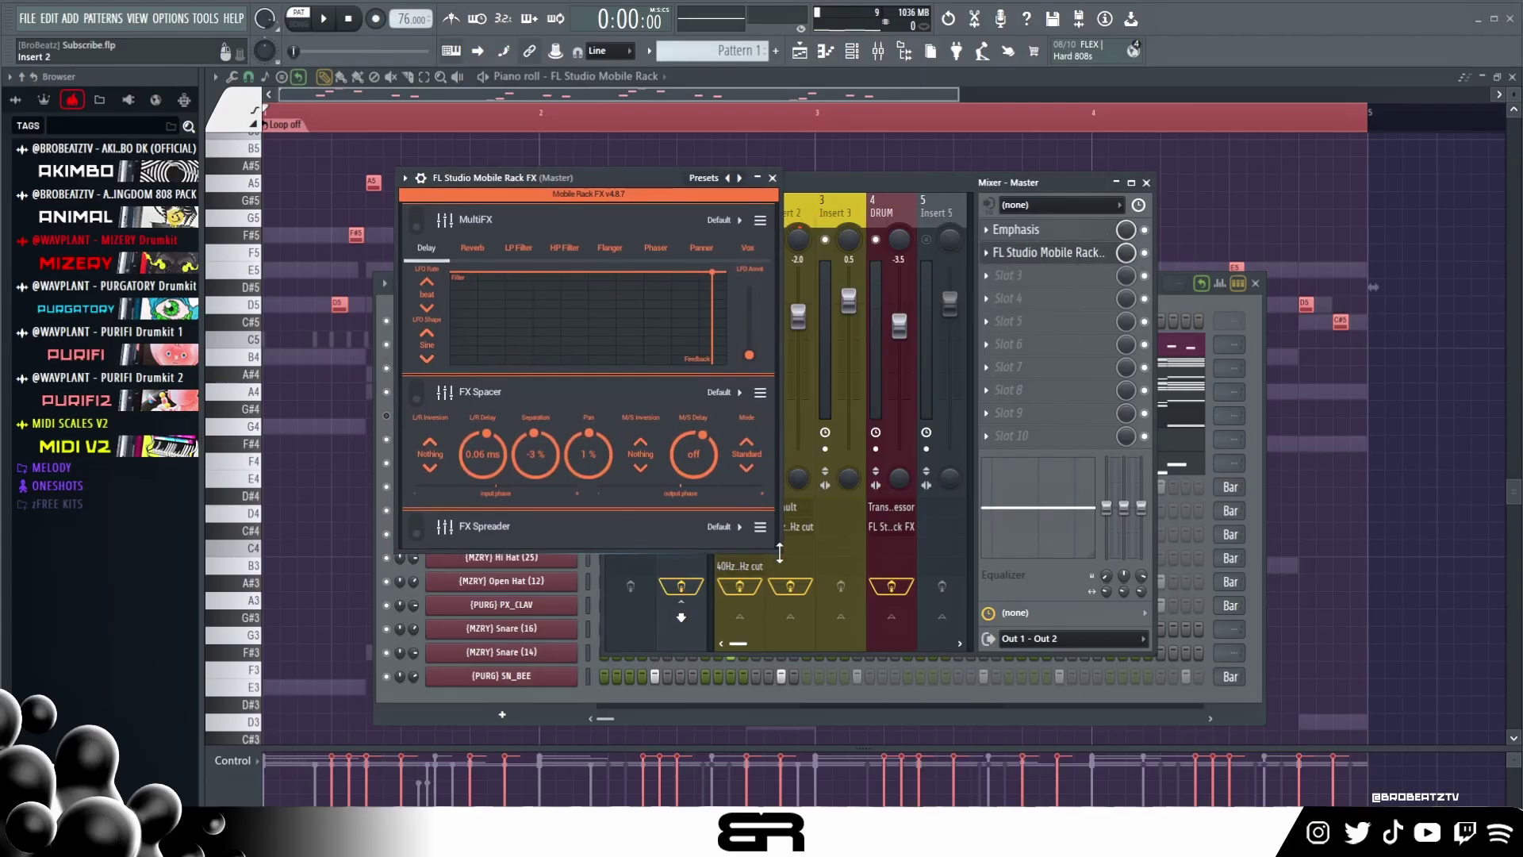
pyautogui.moveTo(780, 553); pyautogui.dragTo(788, 751)
pyautogui.moveTo(619, 208); pyautogui.dragTo(776, 205)
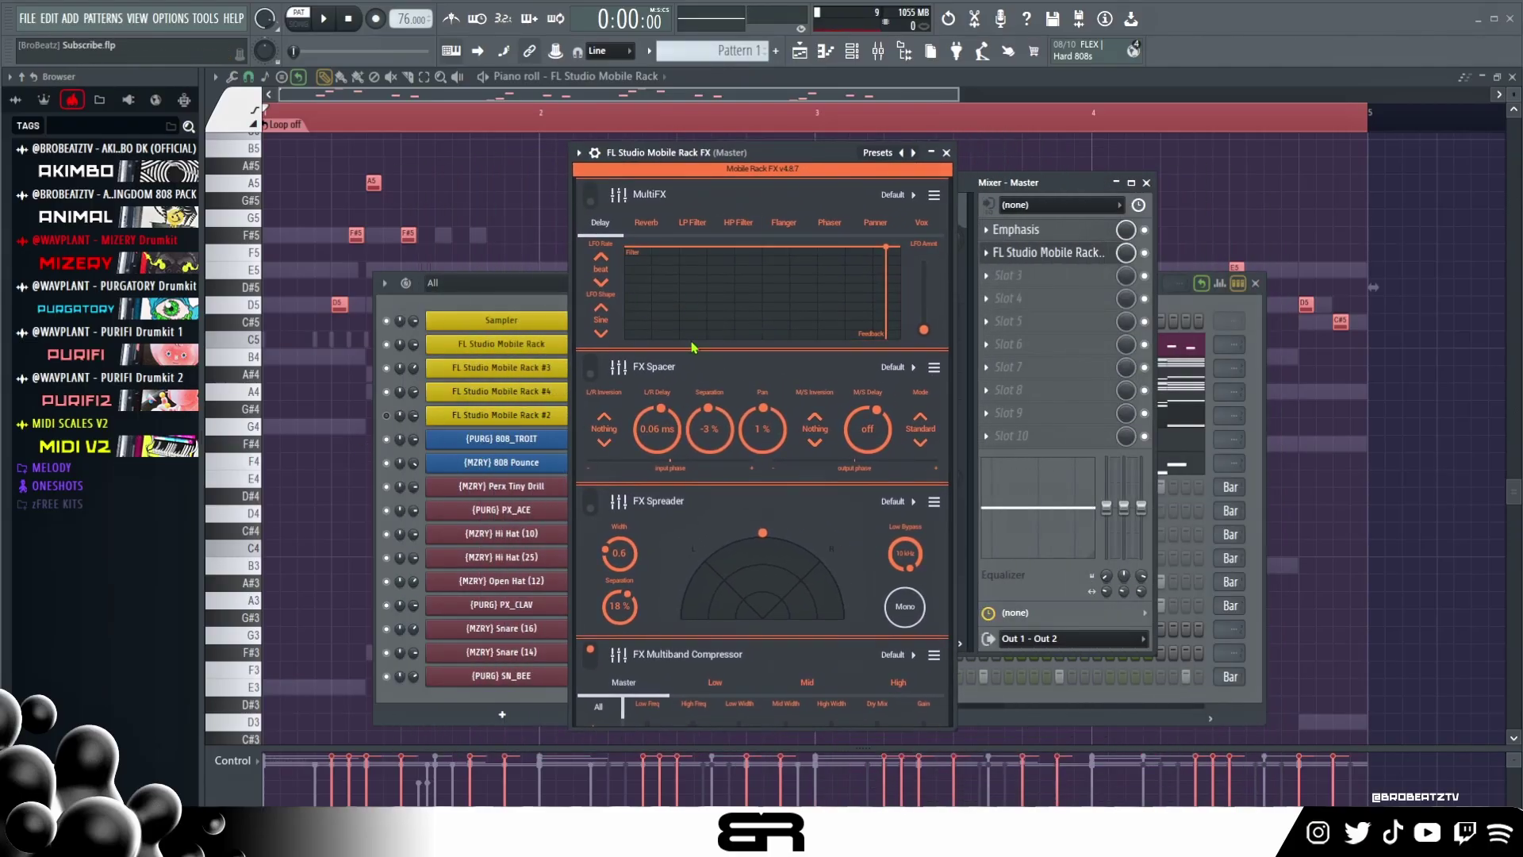
pyautogui.scroll(1, 648, 282)
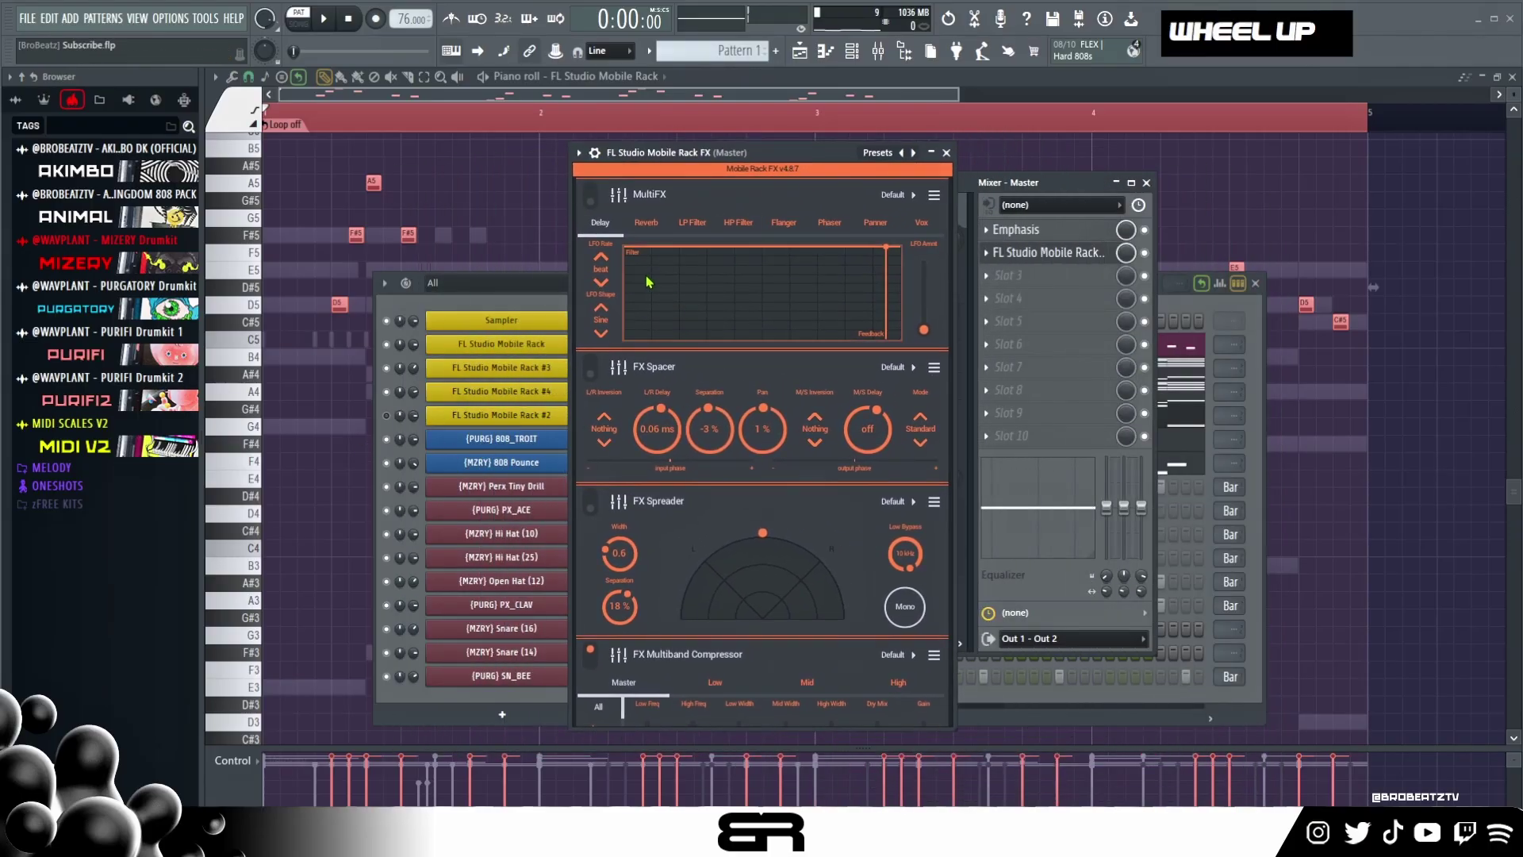
# - Turn on the MultiFX module and try its LP Filter frequency and its Delay filter and feedback
pyautogui.doubleClick(664, 233)
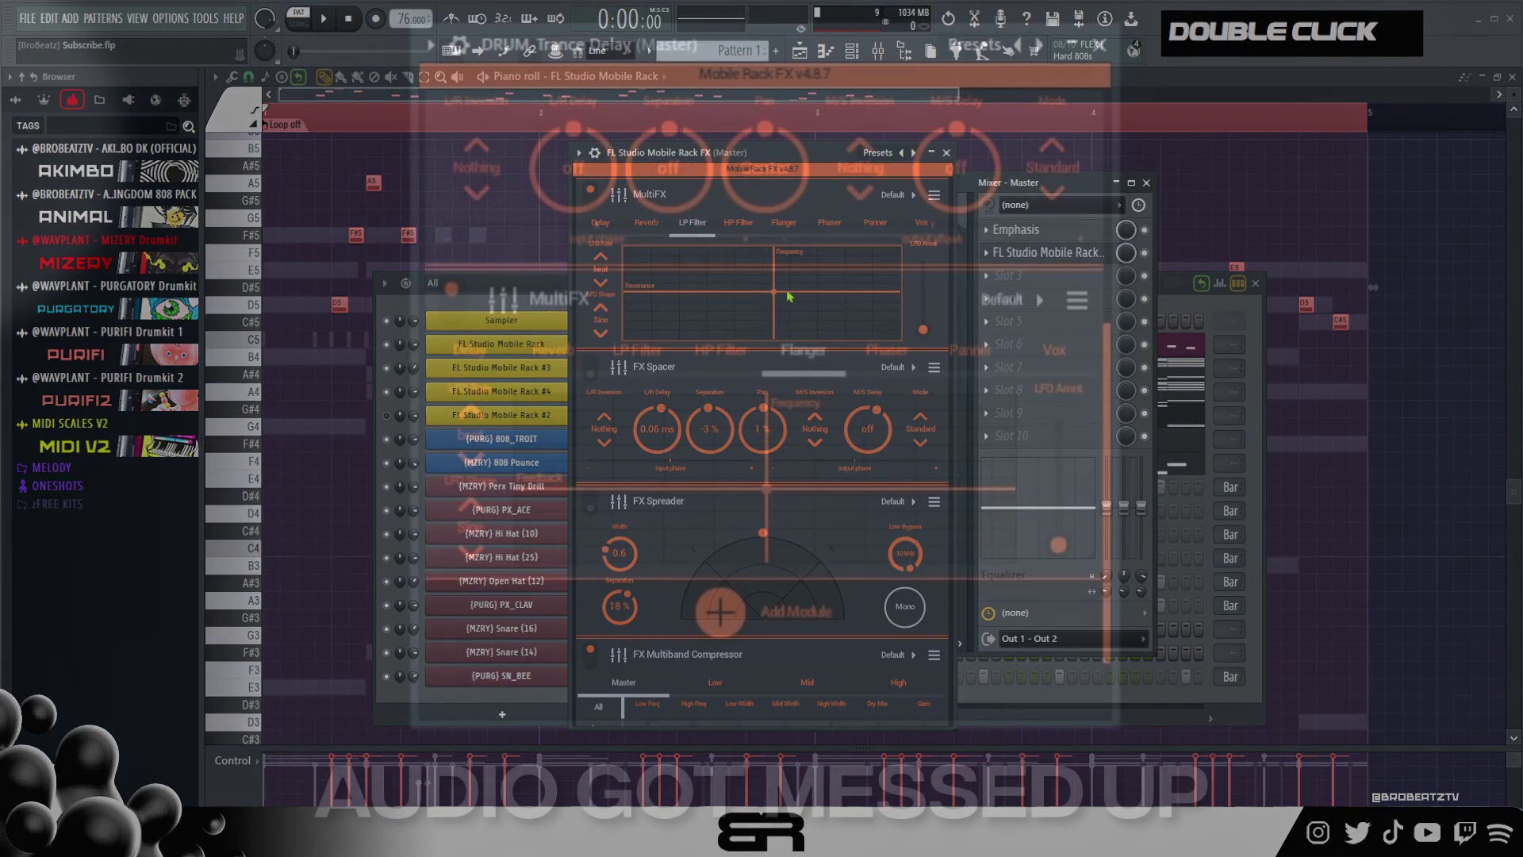
pyautogui.moveTo(767, 488); pyautogui.dragTo(717, 438)
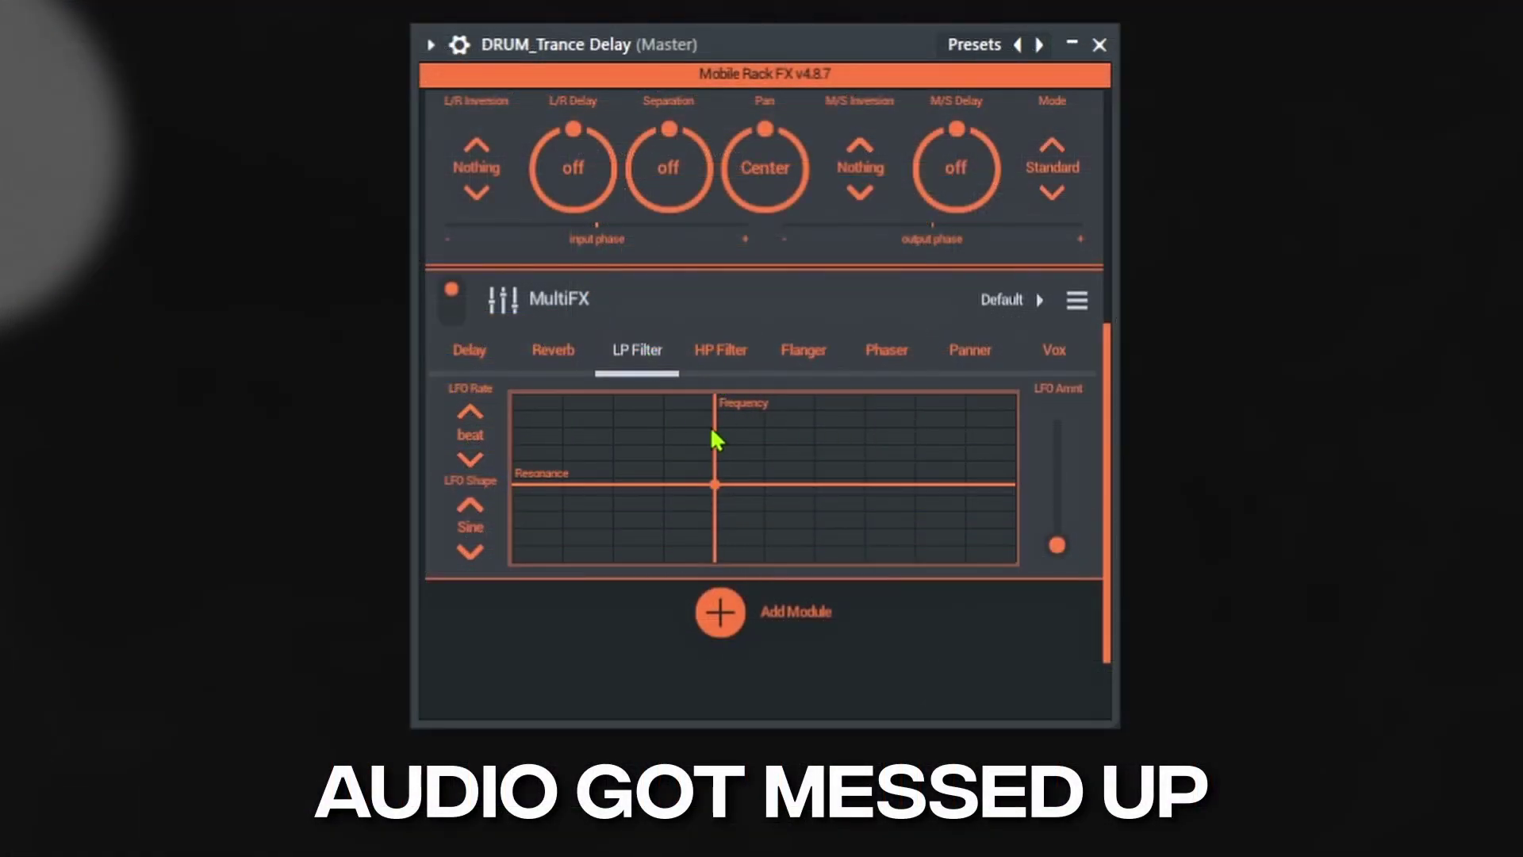
pyautogui.moveTo(717, 439)
pyautogui.mouseDown()
pyautogui.moveTo(659, 431)
pyautogui.moveTo(935, 432)
pyautogui.moveTo(813, 466)
pyautogui.moveTo(719, 453)
pyautogui.mouseUp()
pyautogui.click(480, 362)
pyautogui.moveTo(601, 420); pyautogui.dragTo(886, 486)
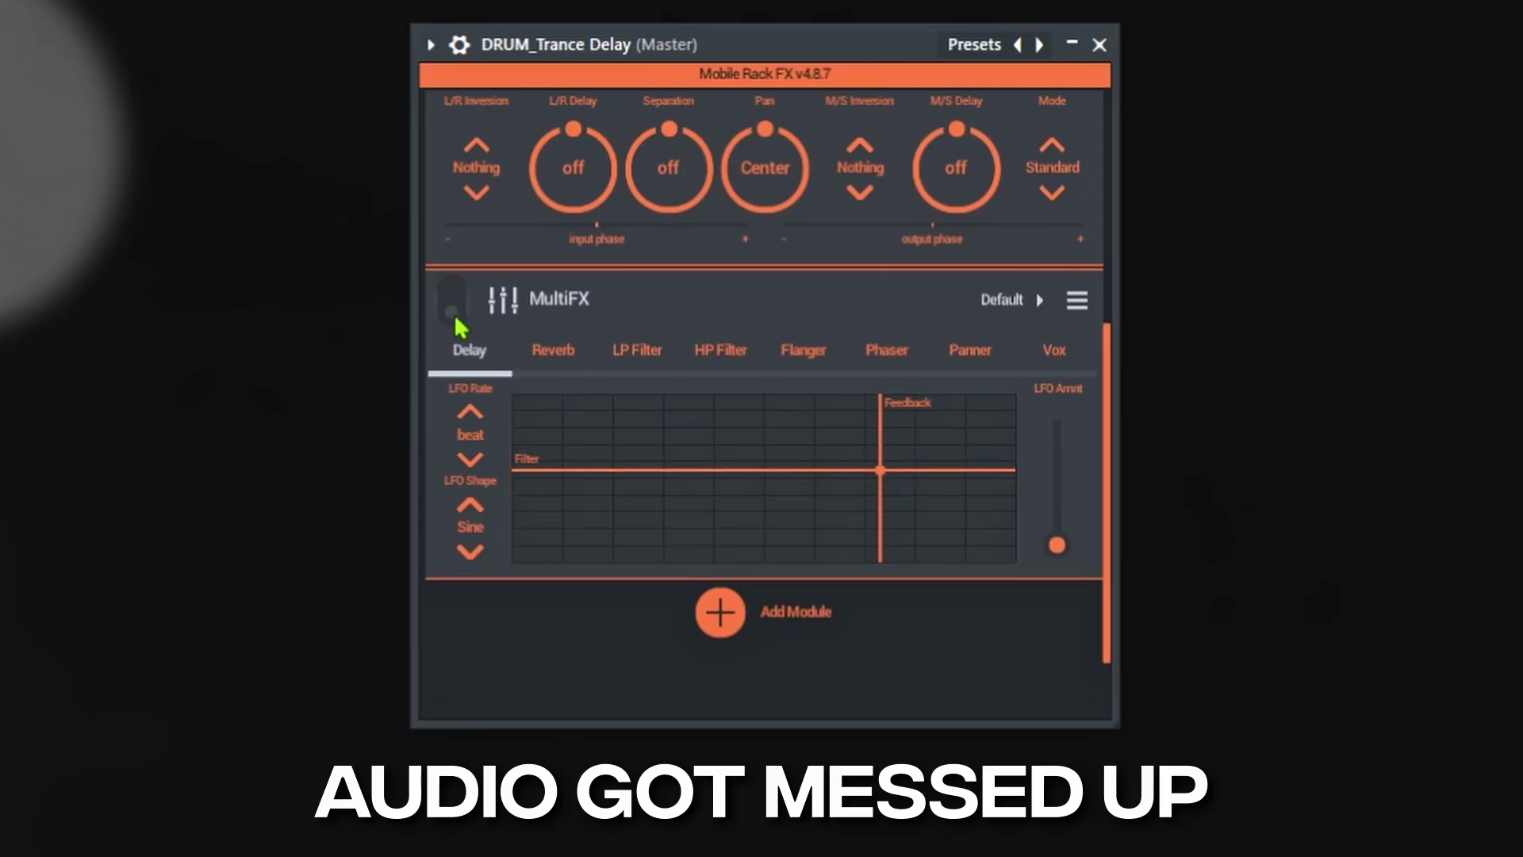
# - Try the FX Stereorizer and FX Spacer modules with a 0.59 ms L/R Delay on the Spacer, and close the effect rack
pyautogui.scroll(5, 553, 291)
pyautogui.click(444, 226)
pyautogui.click(454, 416)
pyautogui.moveTo(595, 449); pyautogui.dragTo(534, 401)
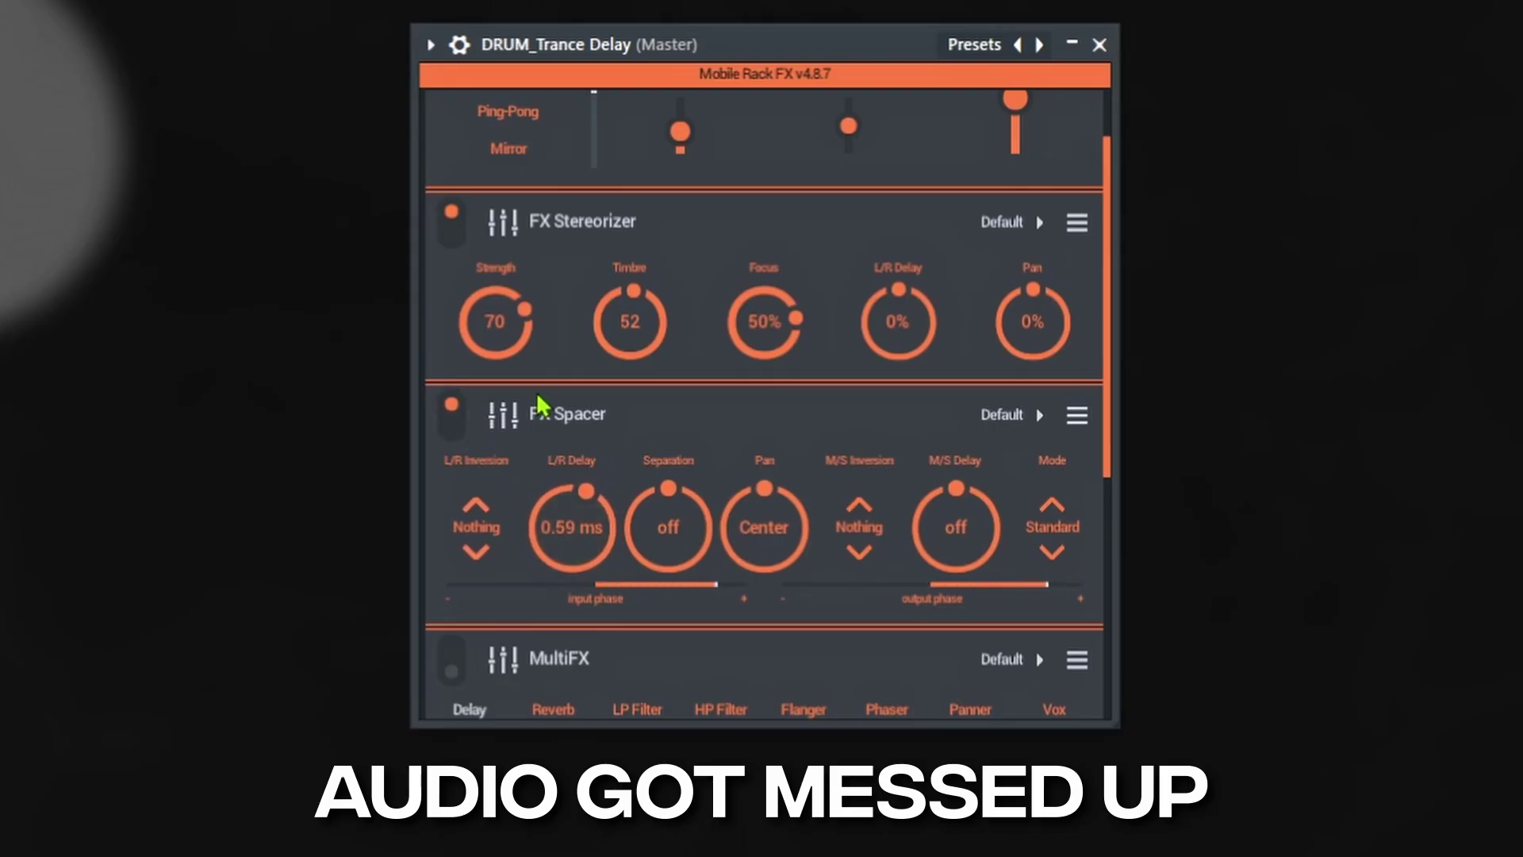
pyautogui.scroll(2, 534, 401)
pyautogui.click(456, 379)
pyautogui.click(453, 555)
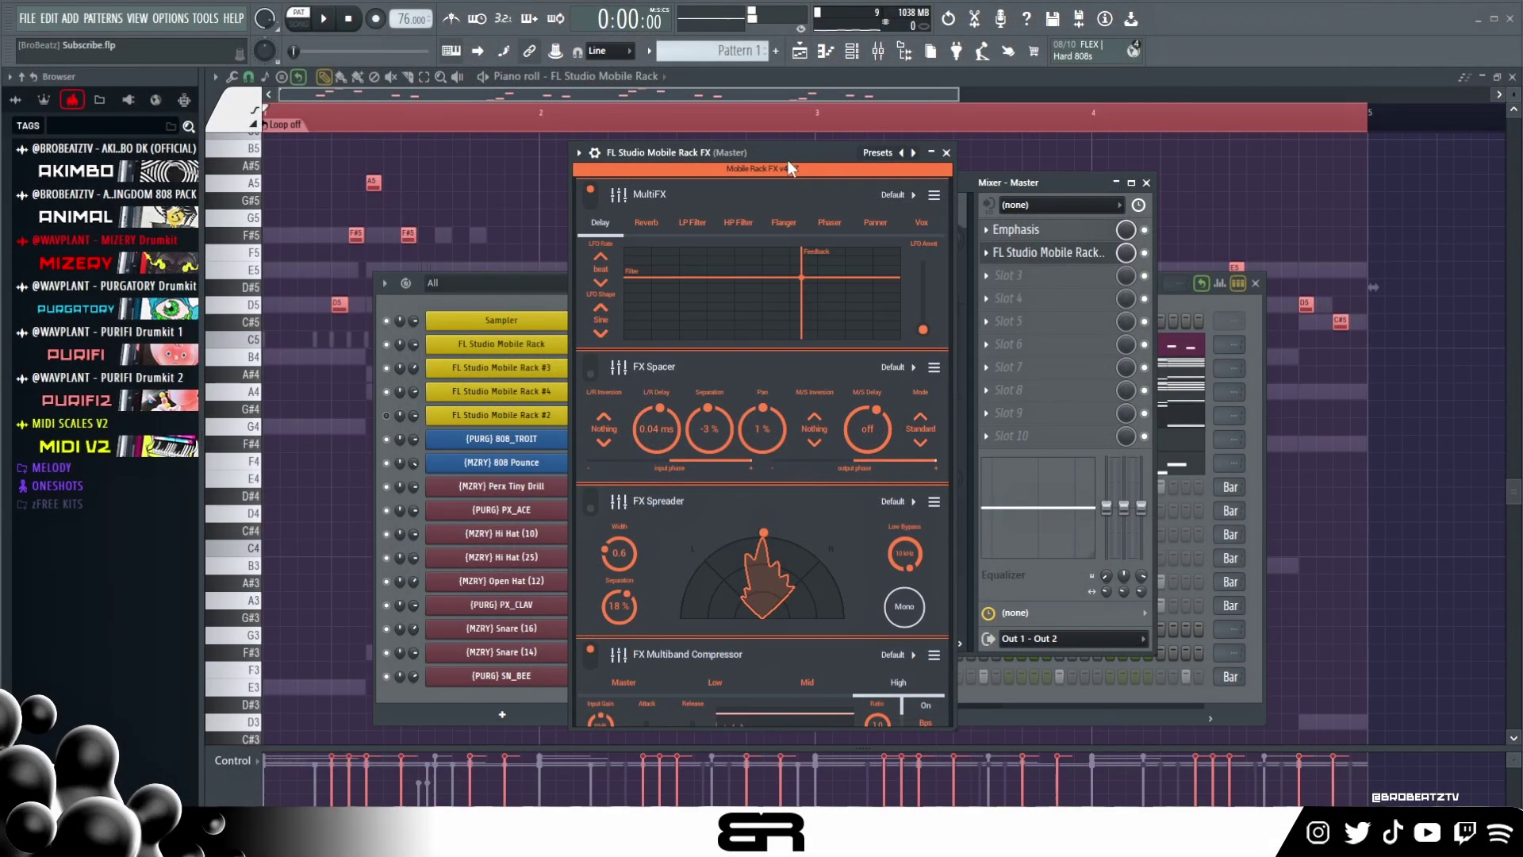
pyautogui.click(946, 152)
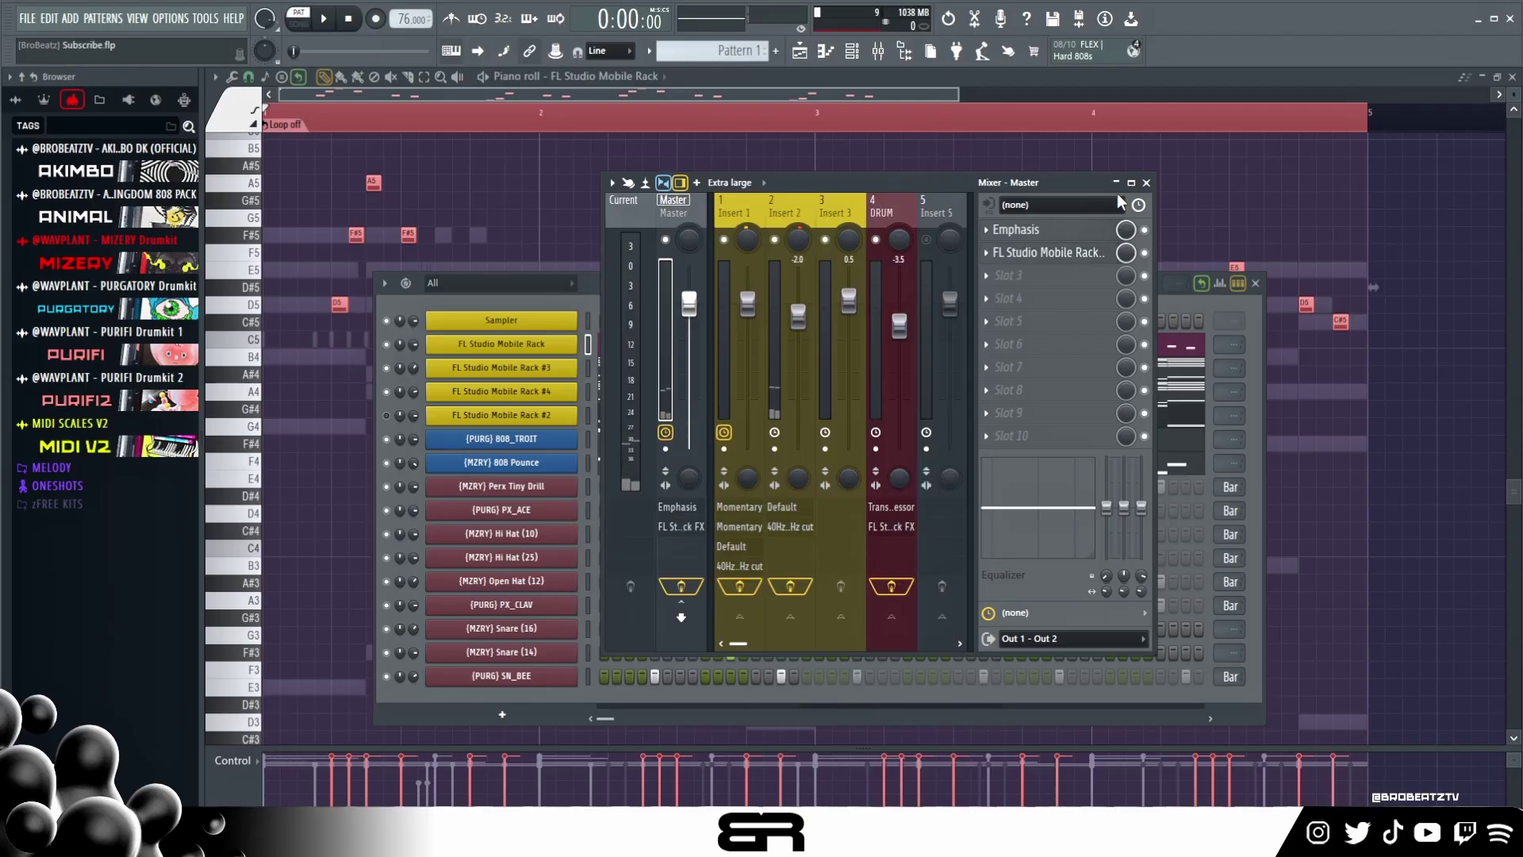